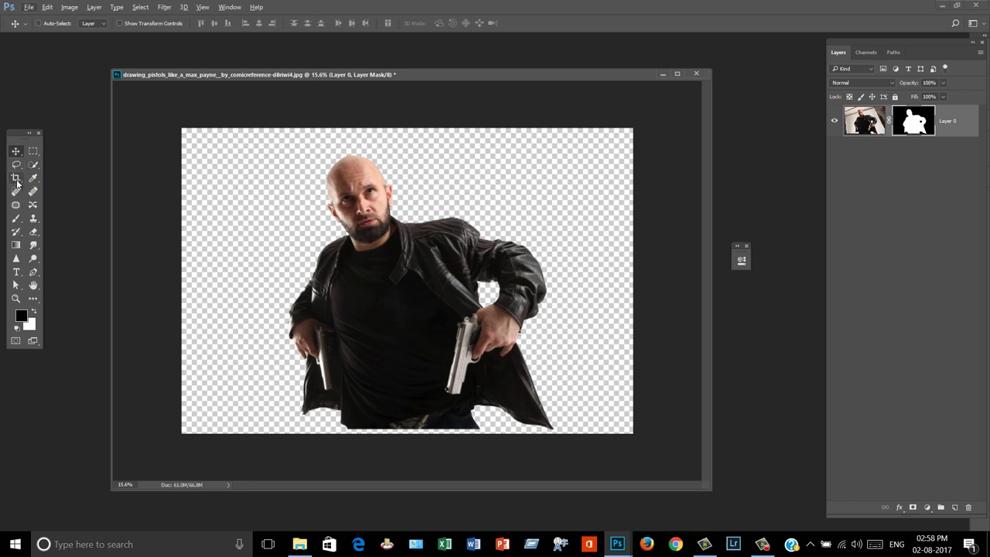
Duplicate the cut-out man layer and swap the foreground and background colours
key(ctrl)
key(ctrl+j)
key(x)
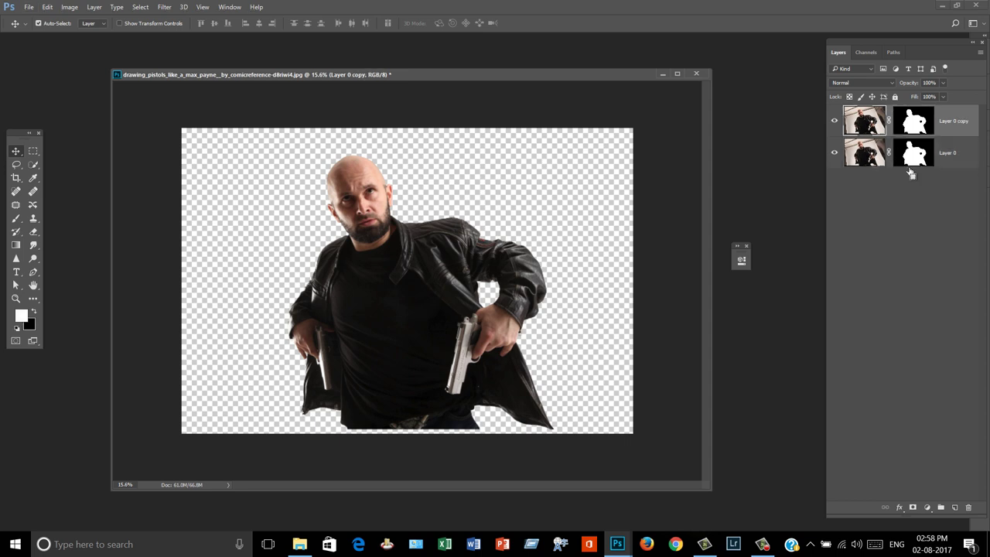
Add a mid-grey Solid Color fill layer above the original Layer 0
click(944, 153)
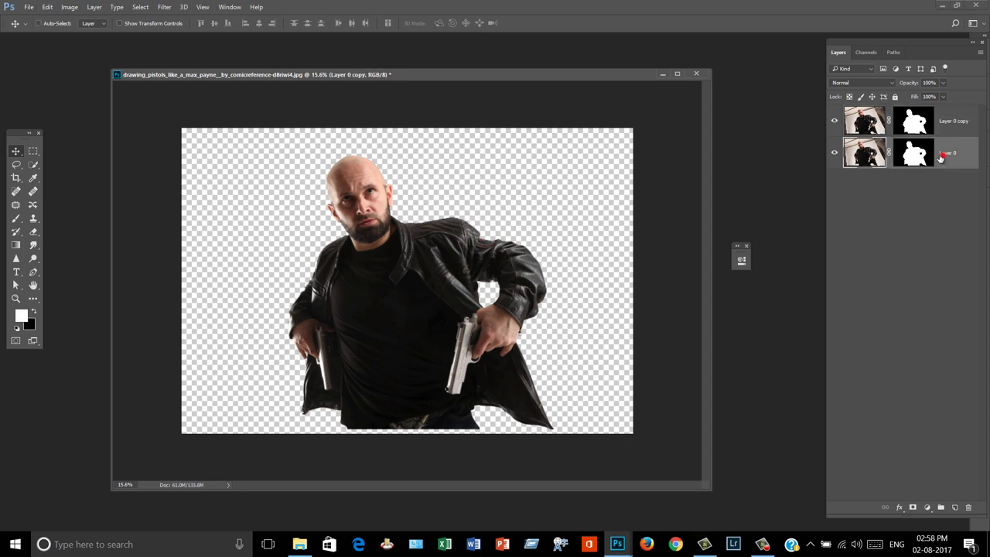
click(926, 506)
click(886, 266)
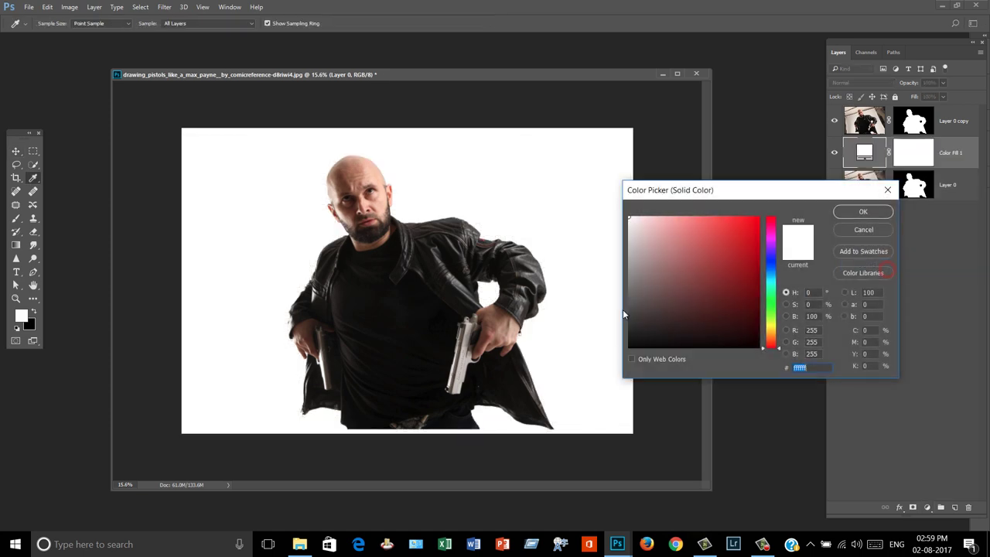
drag(647, 293, 616, 286)
click(846, 211)
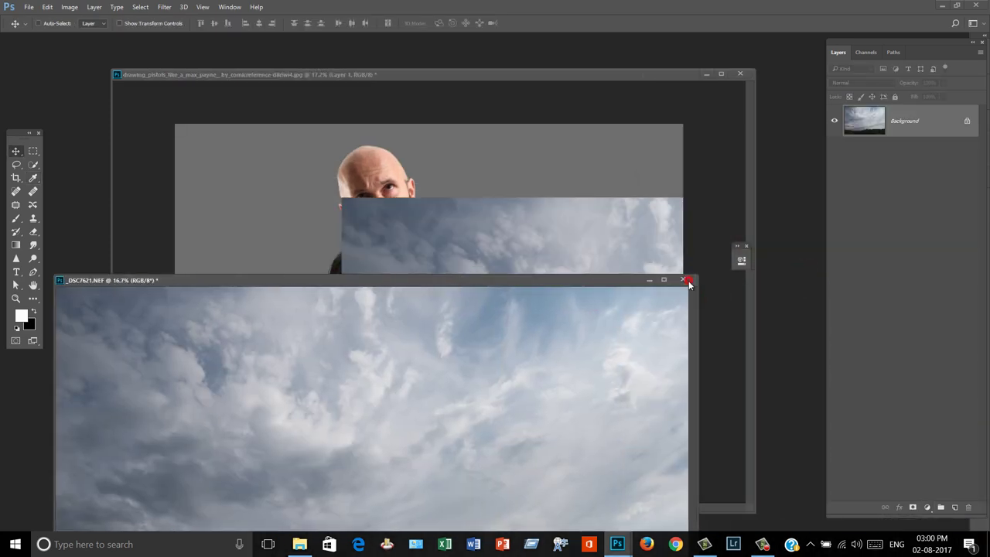
Close the sky photo without saving and move the man copy above the sky layer
click(688, 283)
click(507, 207)
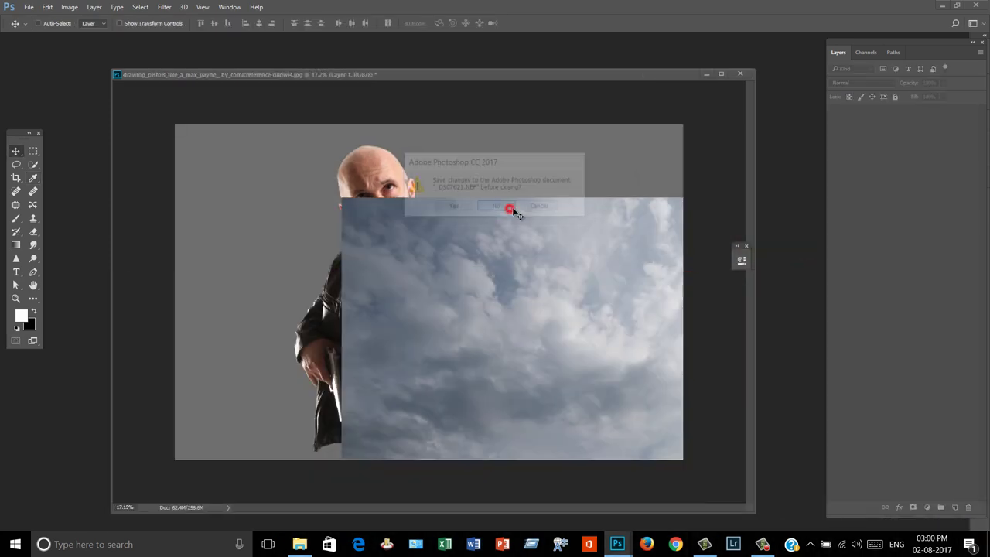
drag(917, 155, 914, 118)
Flip the sky horizontally and scale it to cover the whole canvas
key(ctrl+t)
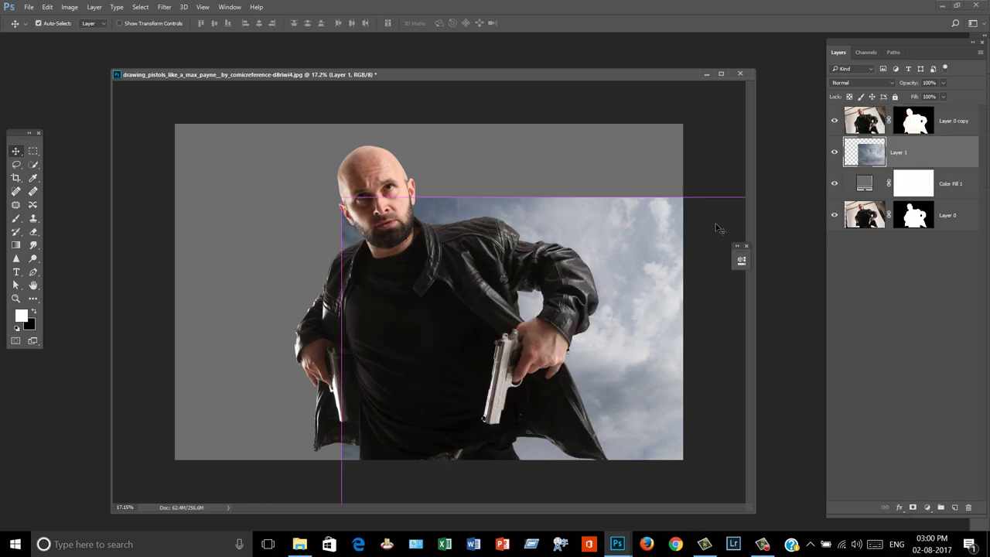
right_click(614, 260)
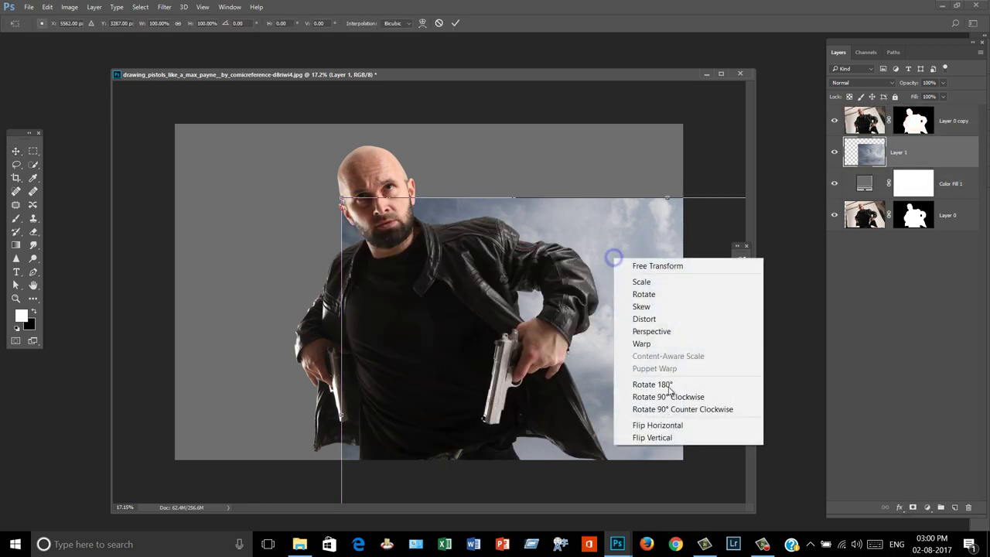
click(673, 426)
mouse_move(649, 345)
mouse_down()
mouse_move(447, 265)
mouse_move(298, 272)
mouse_up()
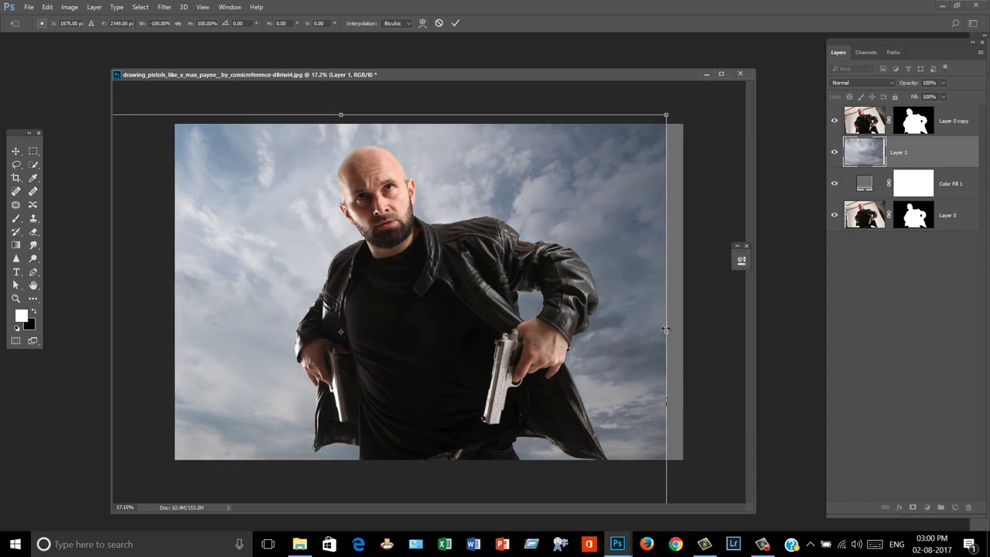
mouse_move(666, 331)
mouse_down()
mouse_move(699, 331)
mouse_move(640, 300)
mouse_move(632, 278)
mouse_move(642, 354)
mouse_move(634, 357)
mouse_up()
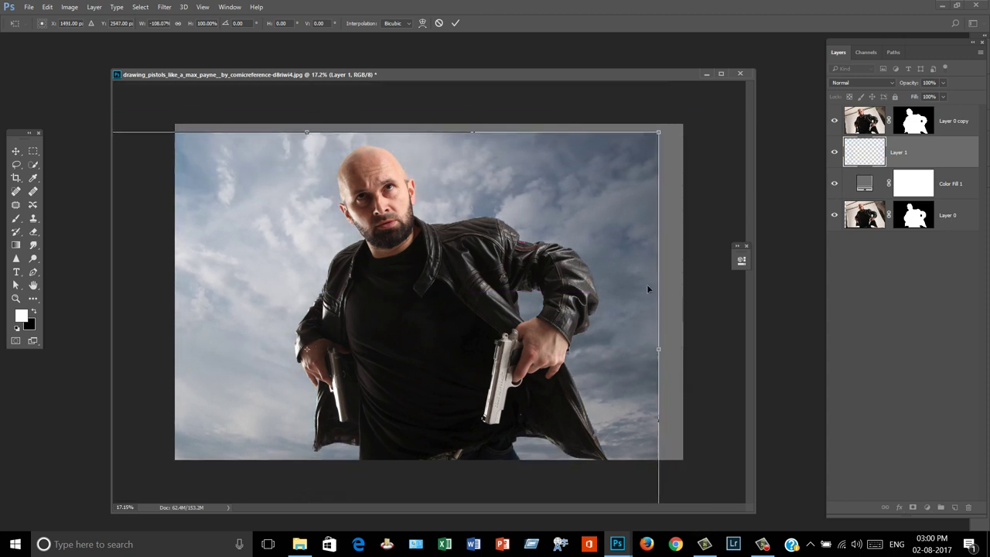
drag(674, 126, 714, 102)
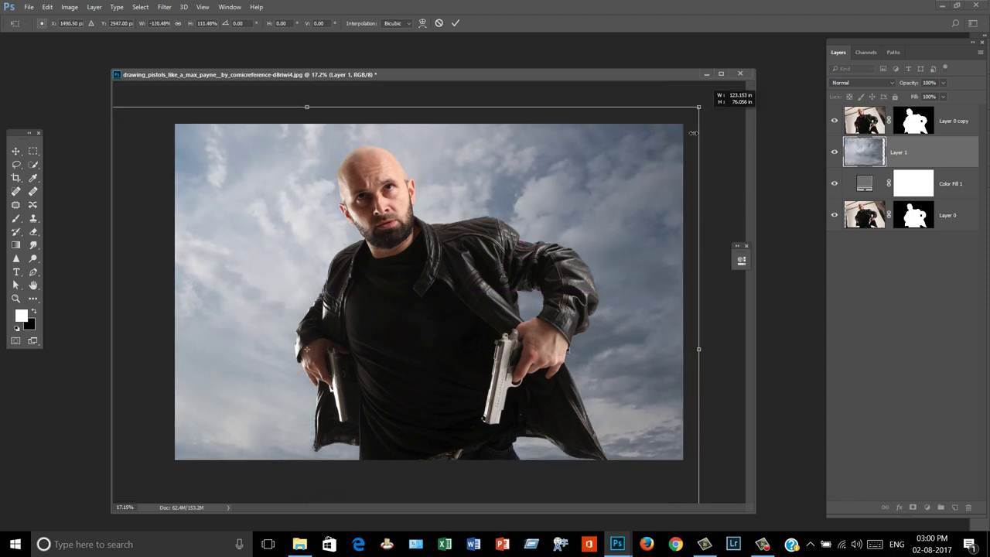
double_click(673, 205)
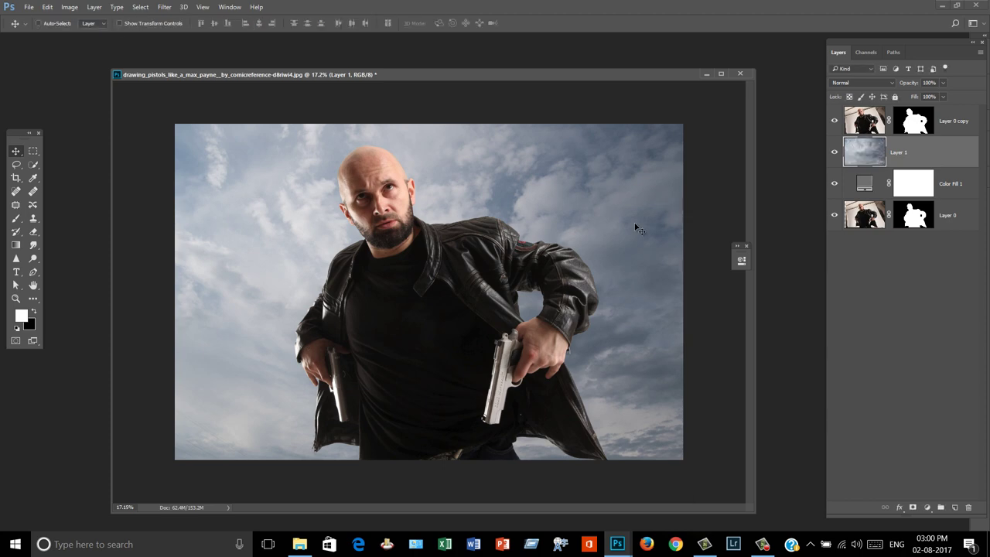
scroll(562, 263, up, 1)
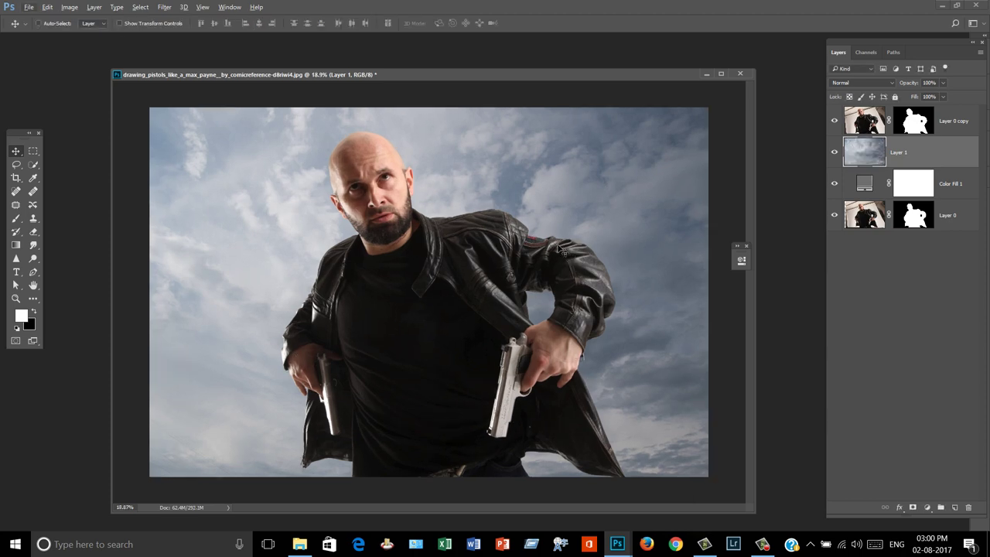
key(f)
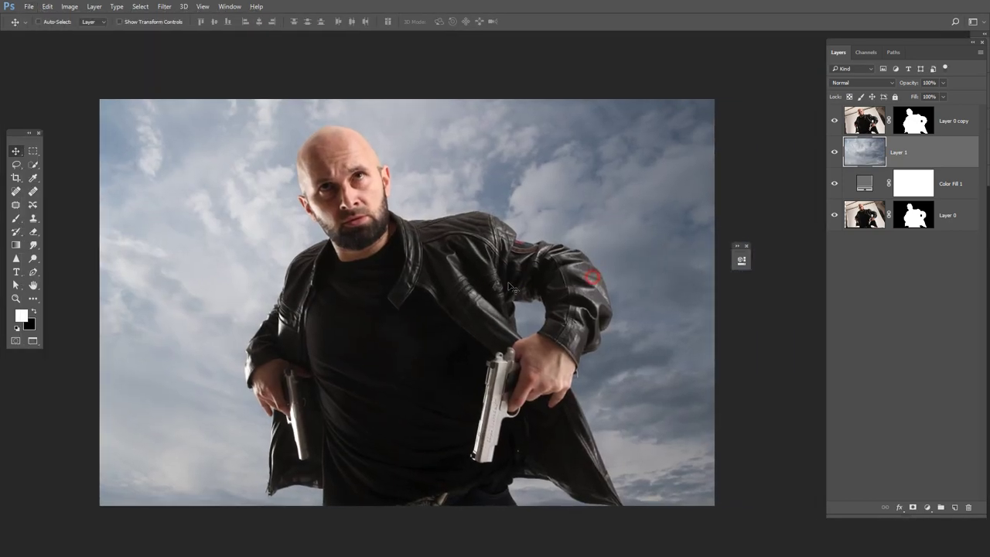
scroll(510, 287, up, 1)
Apply the man copy's layer mask and launch the Camera Raw Filter
right_click(910, 122)
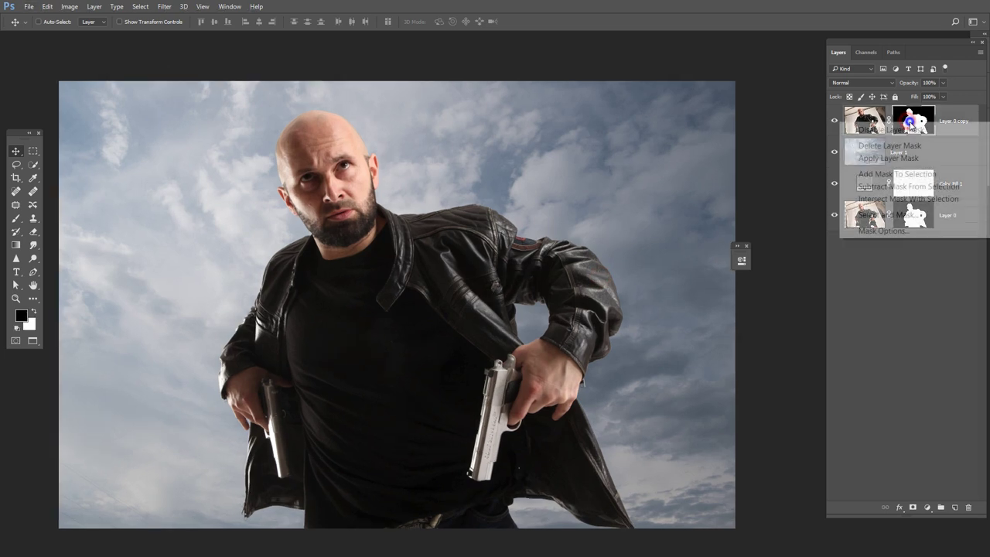
click(888, 157)
click(163, 6)
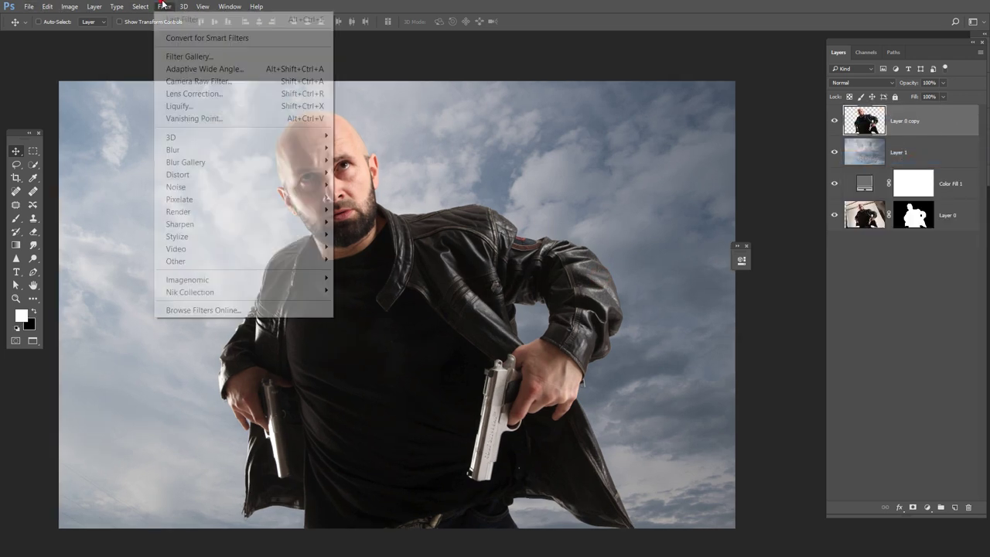
click(194, 81)
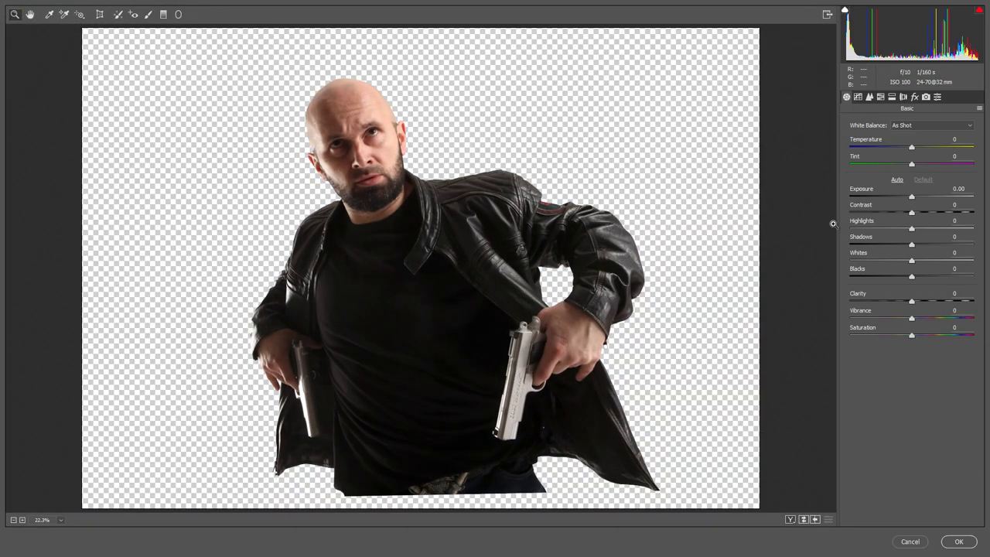
Darken highlights, adjust shadows, and mute orange and yellow saturation while boosting reds
mouse_move(899, 230)
mouse_down()
mouse_move(853, 230)
mouse_move(954, 248)
mouse_move(905, 278)
mouse_move(937, 300)
mouse_up()
click(913, 262)
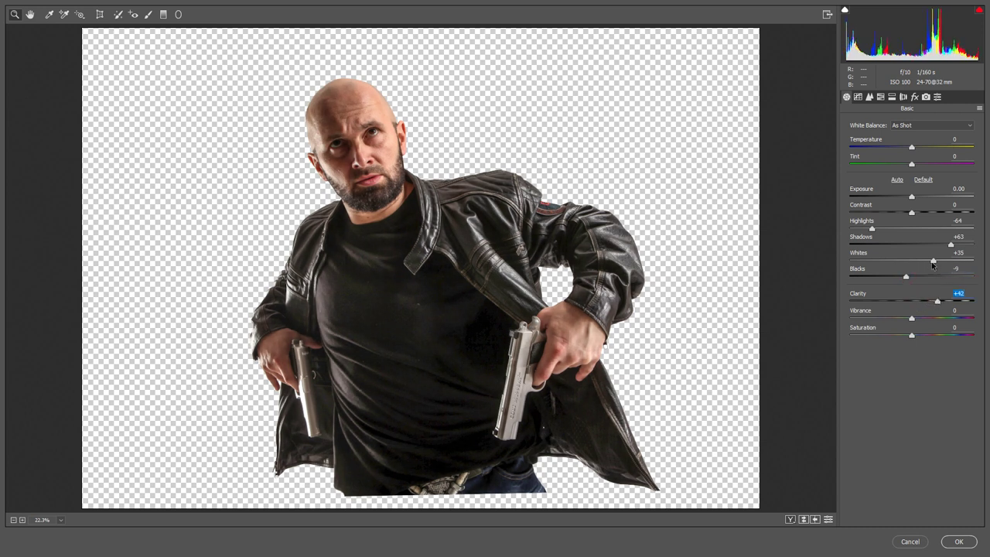
click(880, 97)
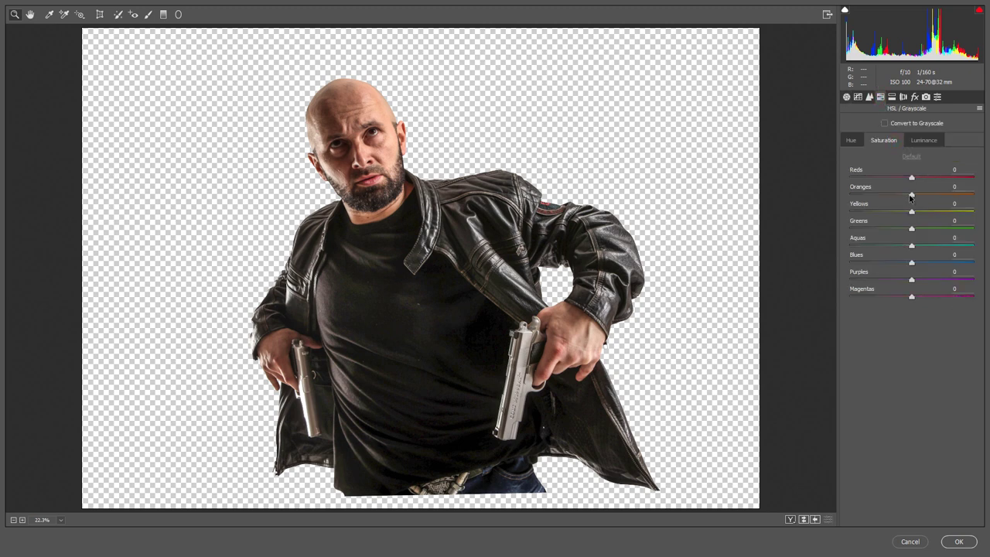
drag(905, 195, 893, 195)
click(887, 143)
mouse_move(913, 177)
mouse_down()
mouse_move(941, 178)
mouse_move(920, 178)
mouse_up()
drag(912, 213, 901, 215)
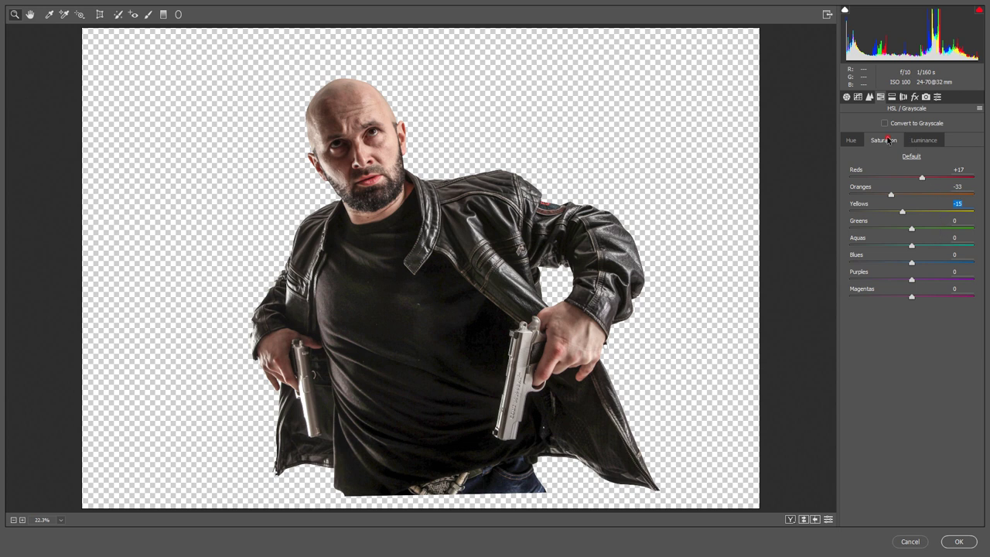
mouse_move(909, 263)
mouse_down()
mouse_move(881, 265)
mouse_move(954, 265)
mouse_move(910, 264)
mouse_up()
Remove green fringing, lower red primary saturation, shift the blue primary hue, and apply
click(892, 96)
click(902, 97)
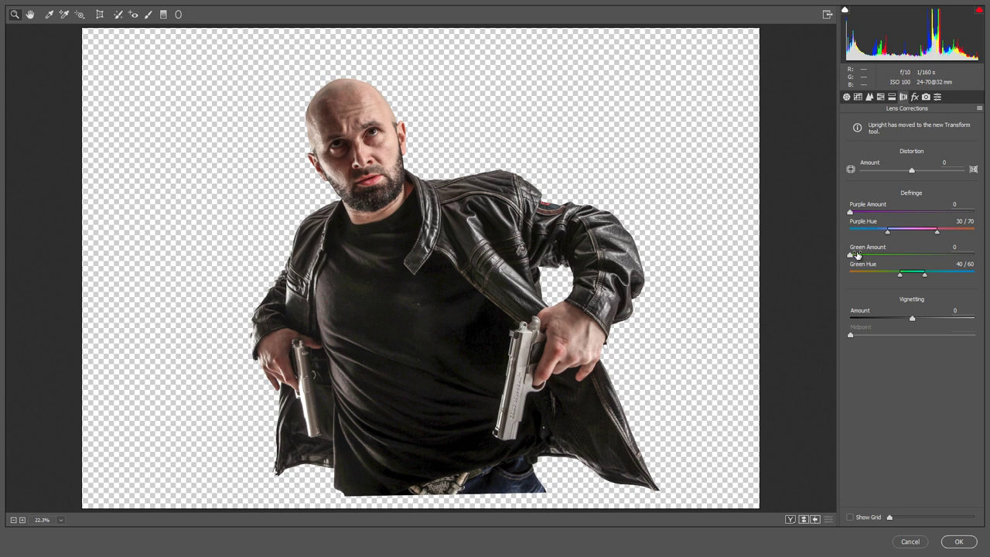
mouse_move(856, 255)
mouse_down()
mouse_move(889, 259)
mouse_move(849, 256)
mouse_up()
click(914, 97)
click(926, 97)
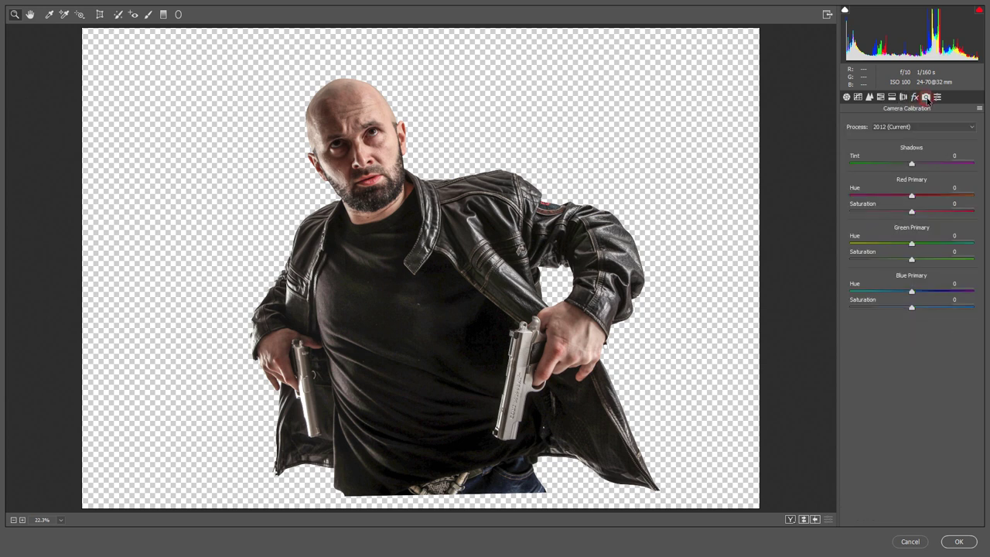
drag(908, 198, 913, 202)
double_click(913, 195)
drag(911, 210, 886, 213)
mouse_move(907, 293)
mouse_down()
mouse_move(890, 291)
mouse_move(912, 290)
mouse_up()
drag(913, 294, 911, 294)
click(958, 542)
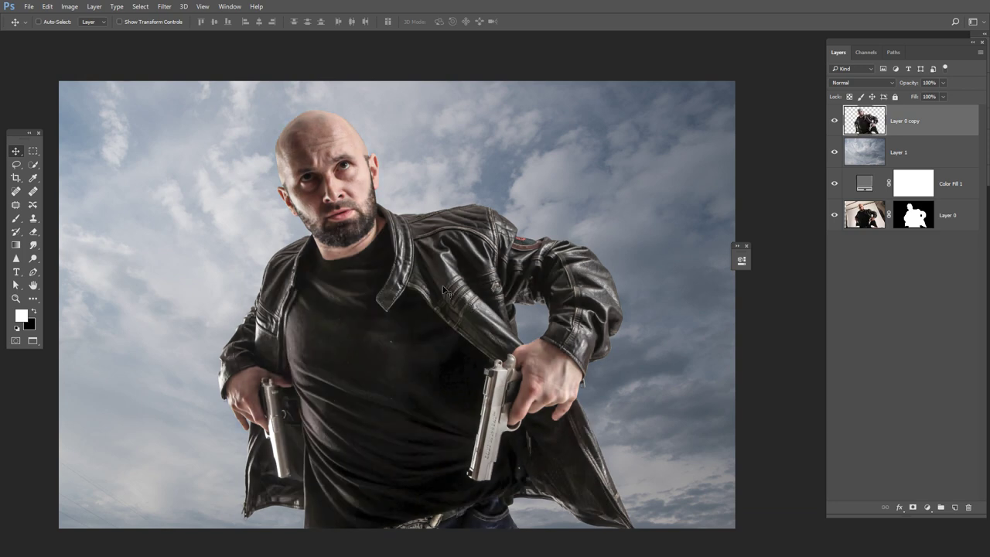
Duplicate the retouched Layer 0 copy and launch Color Efex Pro 4 from the Nik Collection
scroll(402, 291, down, 1)
scroll(383, 255, down, 1)
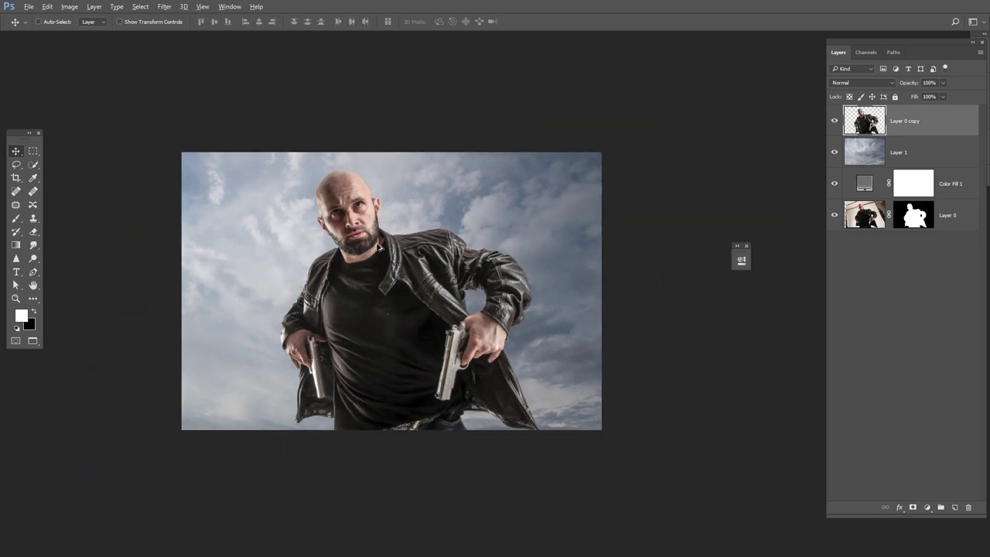
scroll(379, 248, up, 1)
scroll(379, 248, up, 1)
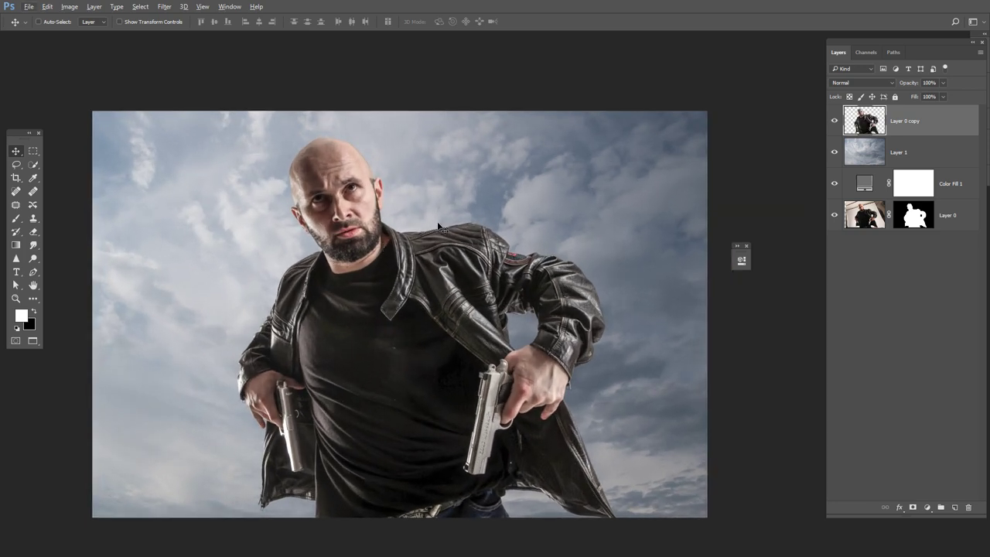
click(913, 151)
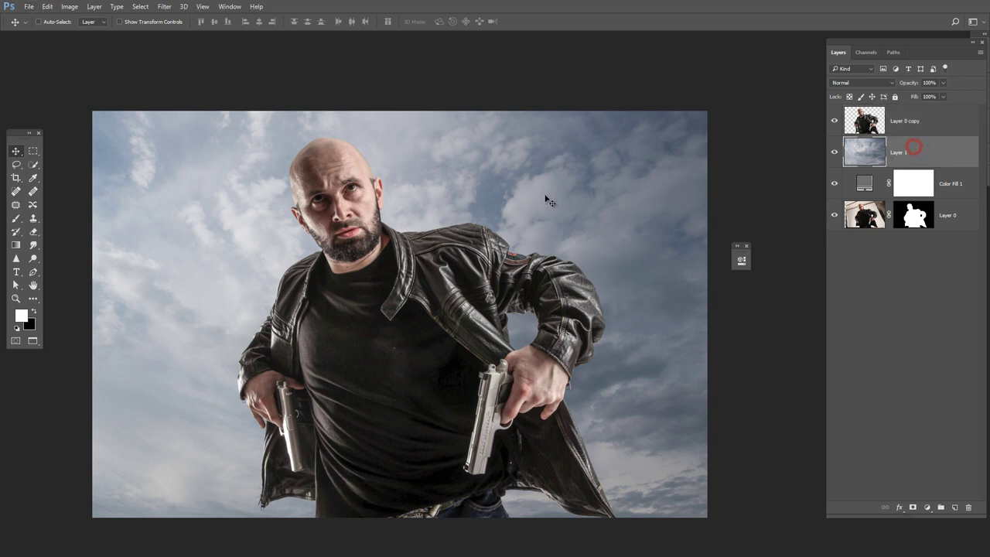
scroll(457, 198, down, 1)
scroll(458, 197, up, 1)
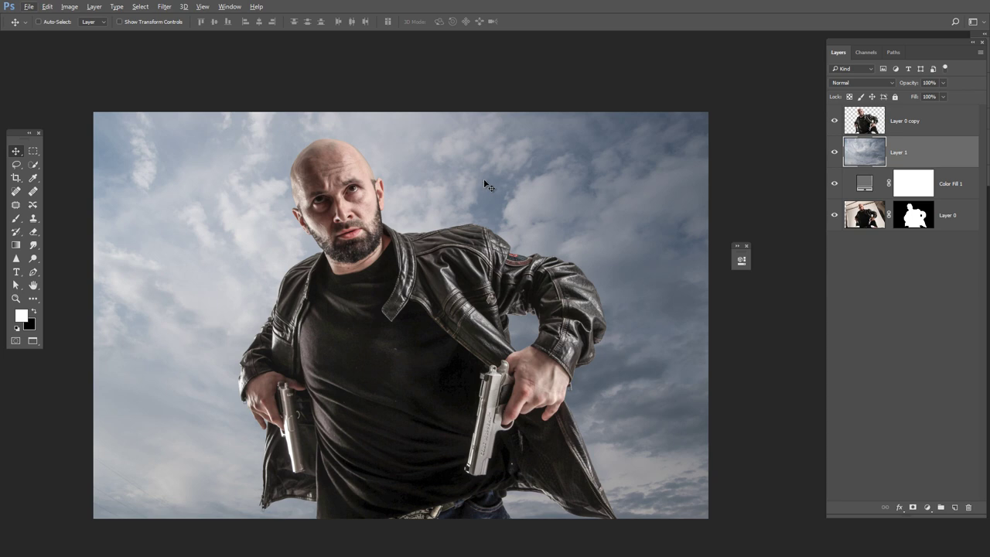
click(900, 124)
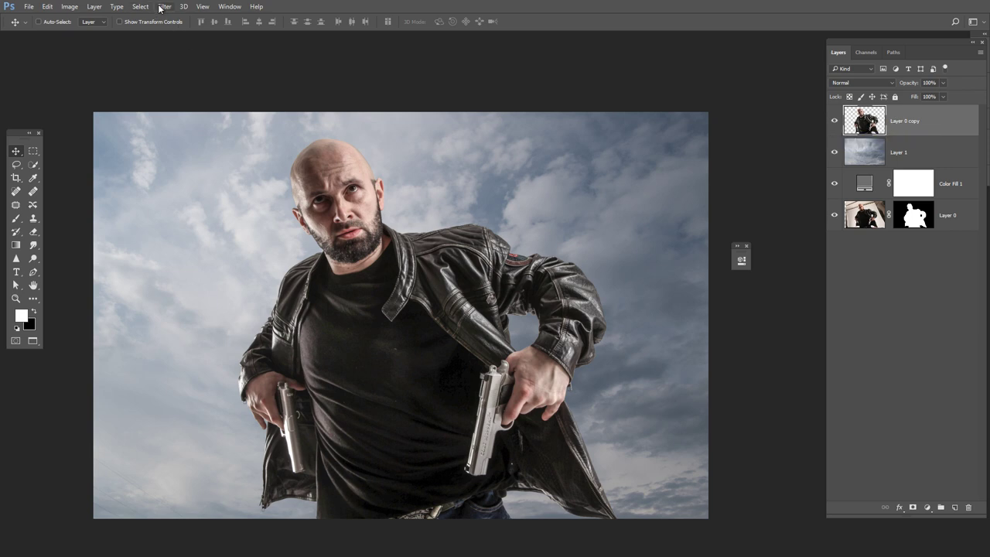
key(ctrl+j)
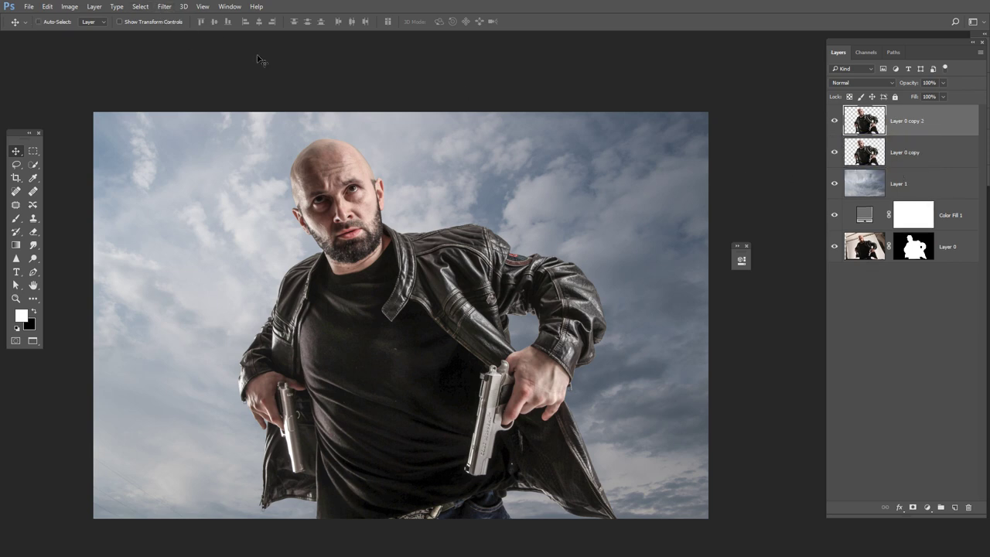
click(165, 7)
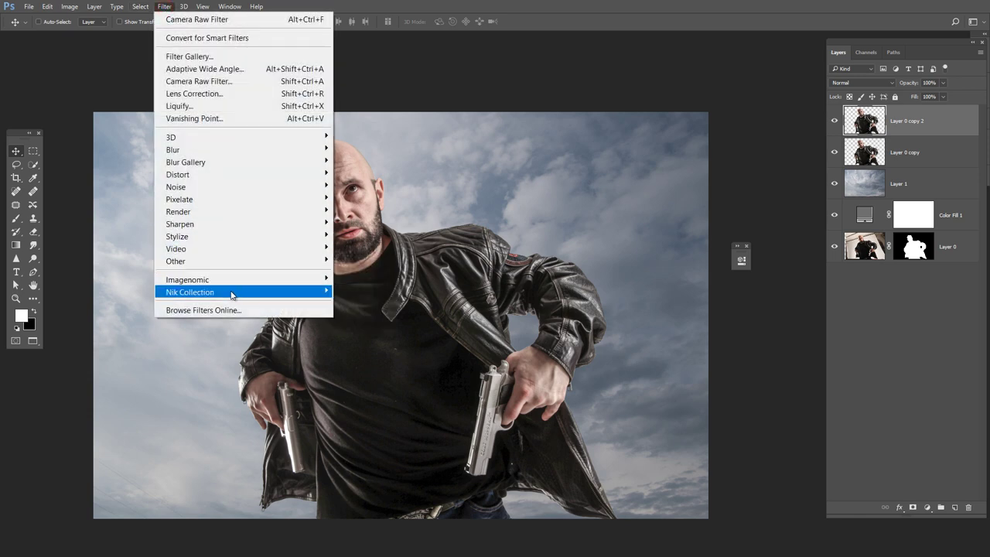
mouse_move(189, 292)
click(399, 304)
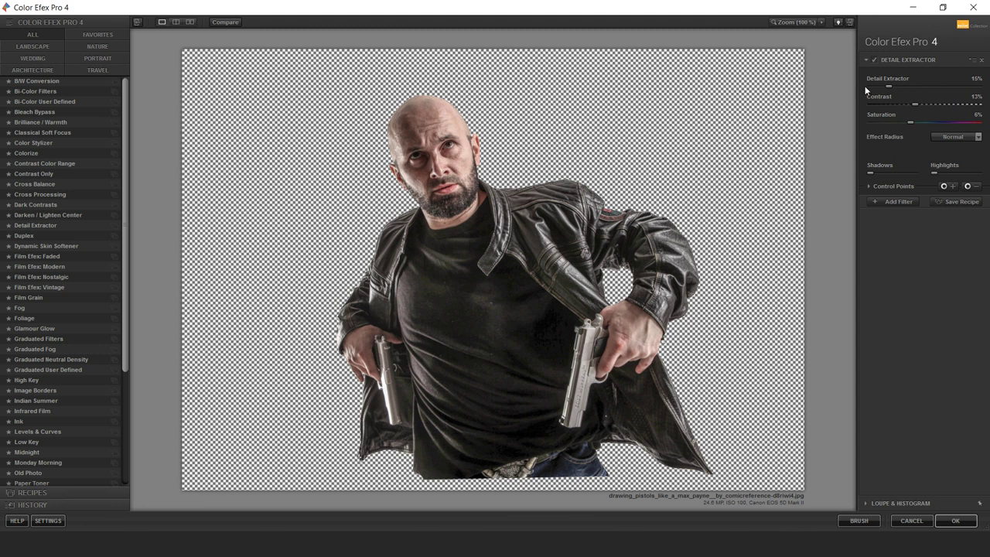
Apply Color Efex Pro 4's Detail Extractor and return it to Photoshop as a new layer
click(71, 224)
click(954, 521)
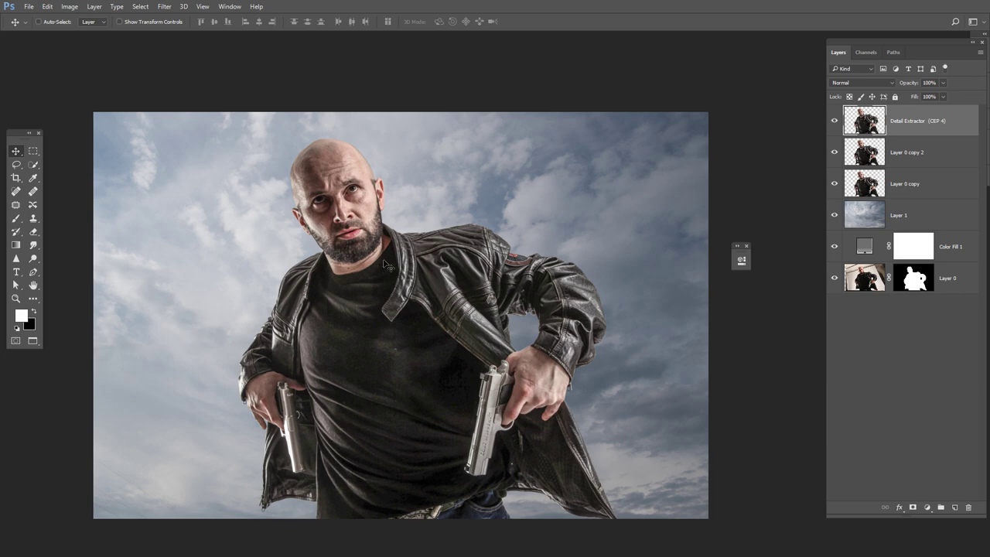
Compare with and without the Detail Extractor layer, hide Layer 0 copy 2, and pick the Mixer Brush
scroll(384, 264, down, 3)
scroll(384, 263, up, 2)
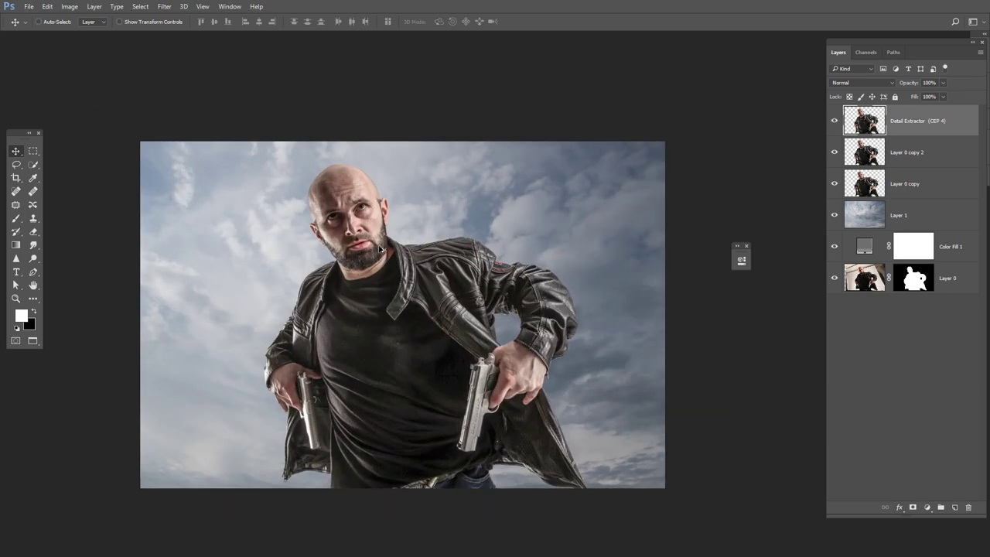
scroll(380, 247, up, 1)
scroll(377, 232, up, 2)
scroll(375, 224, up, 1)
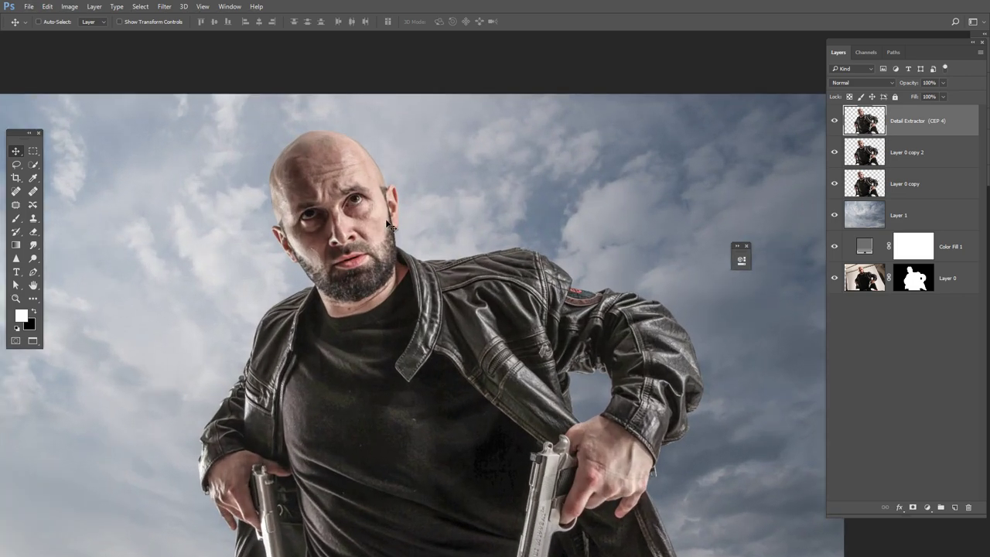
click(836, 121)
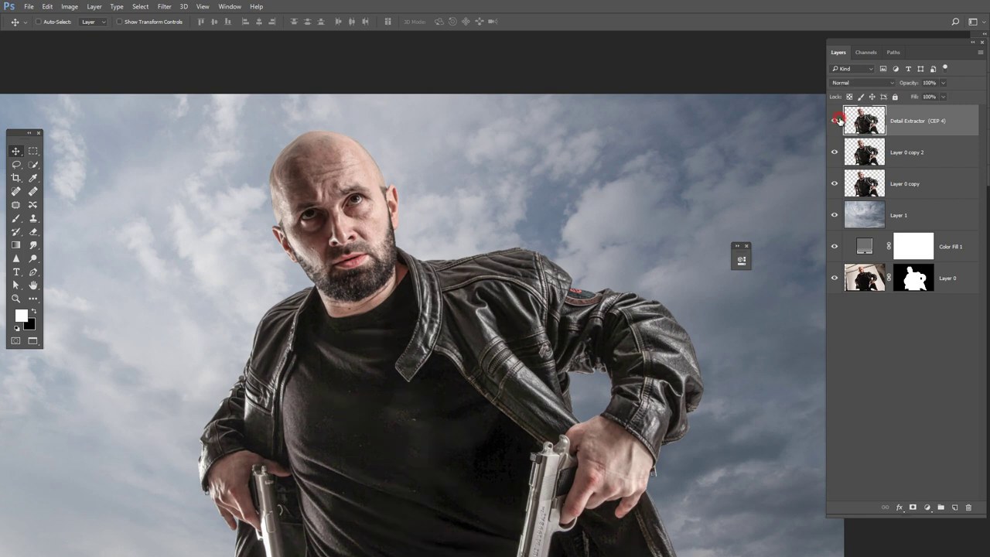
click(836, 122)
click(836, 121)
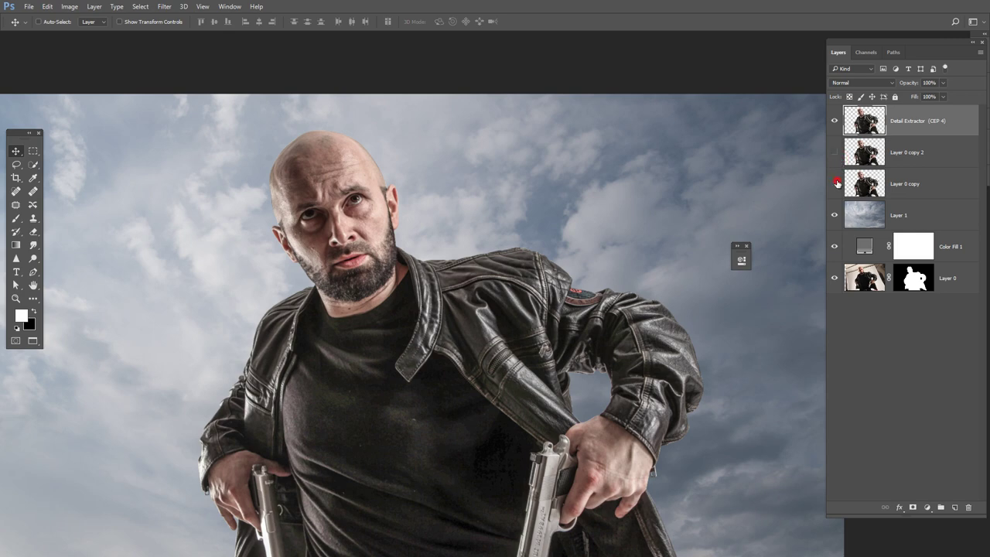
key(b)
scroll(393, 274, up, 5)
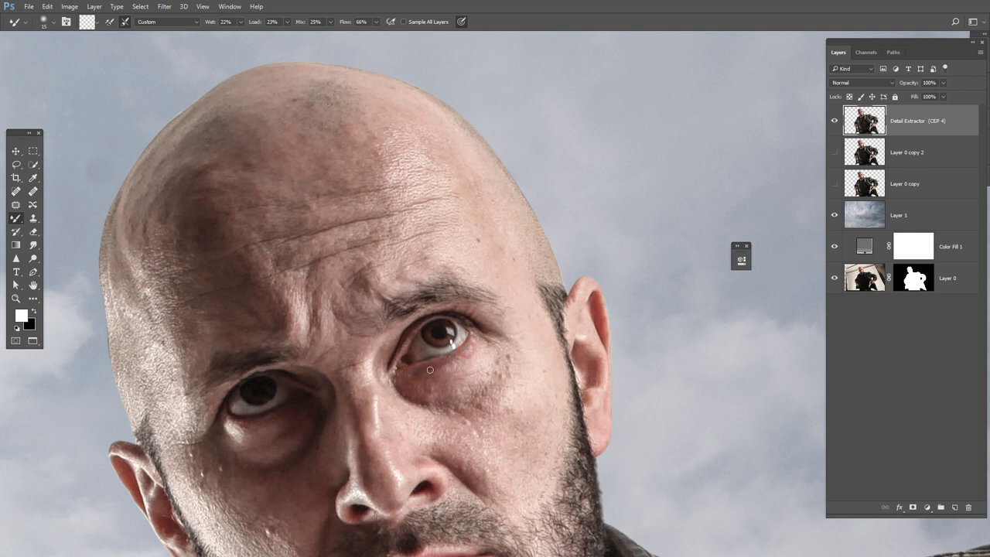
Smooth the puffy skin under the eye, the cheek below it, and both eye corners
key(bracketright)
drag(441, 335, 404, 392)
key(bracketright)
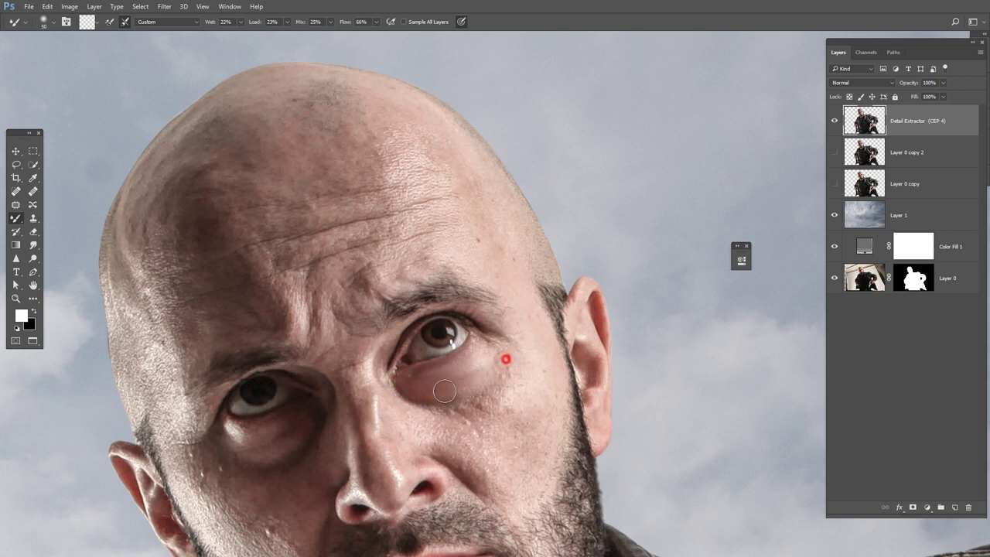
mouse_move(467, 379)
mouse_down()
mouse_move(483, 361)
mouse_move(451, 409)
mouse_up()
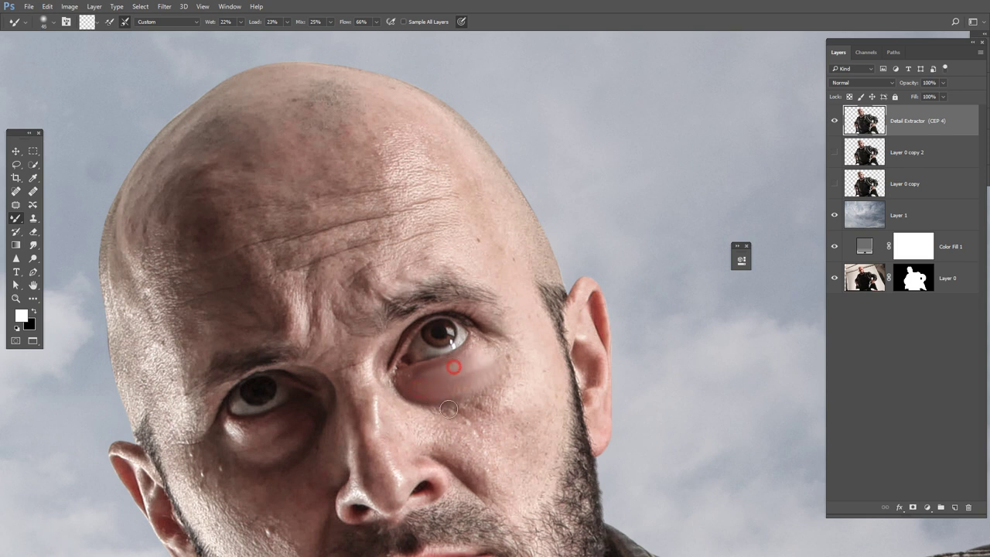
key(bracketleft)
key(bracketleft)
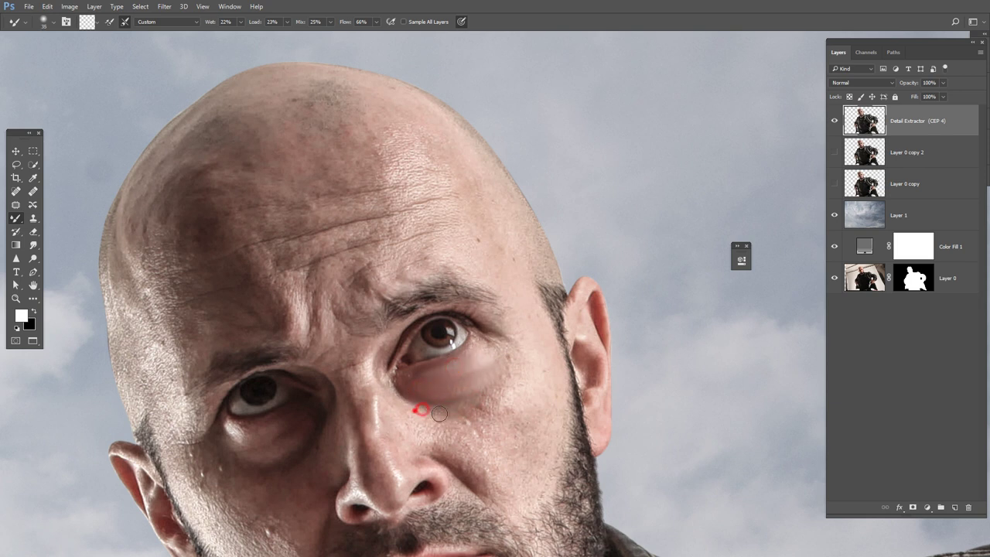
click(448, 417)
key(bracketright)
key(bracketright)
key(bracketright)
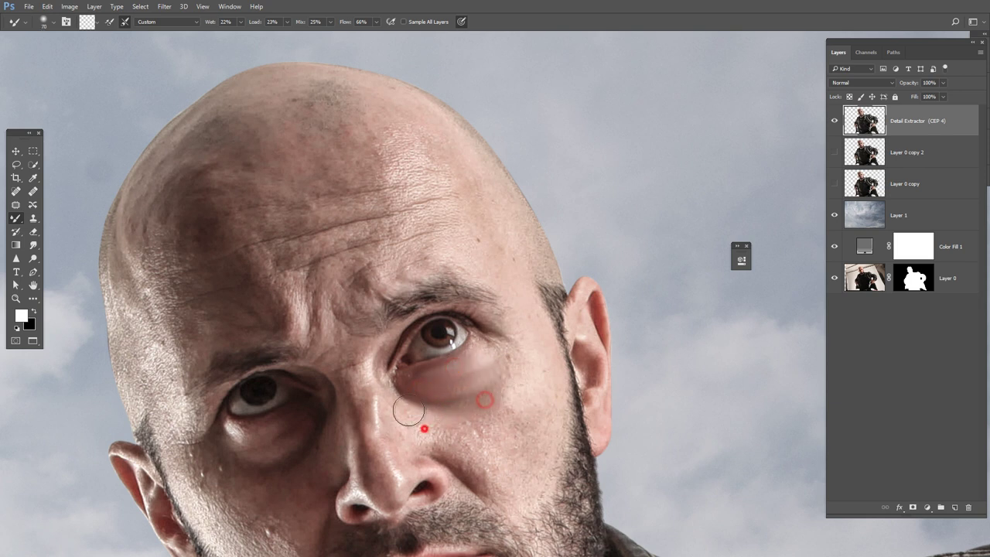
key(bracketright)
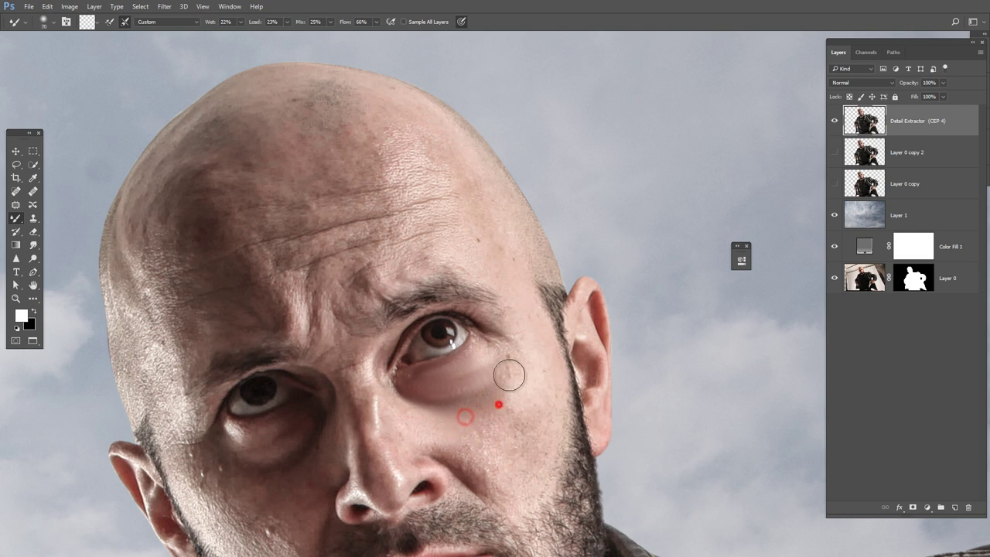
drag(497, 358, 460, 374)
key(bracketleft)
key(bracketleft)
key(bracketleft)
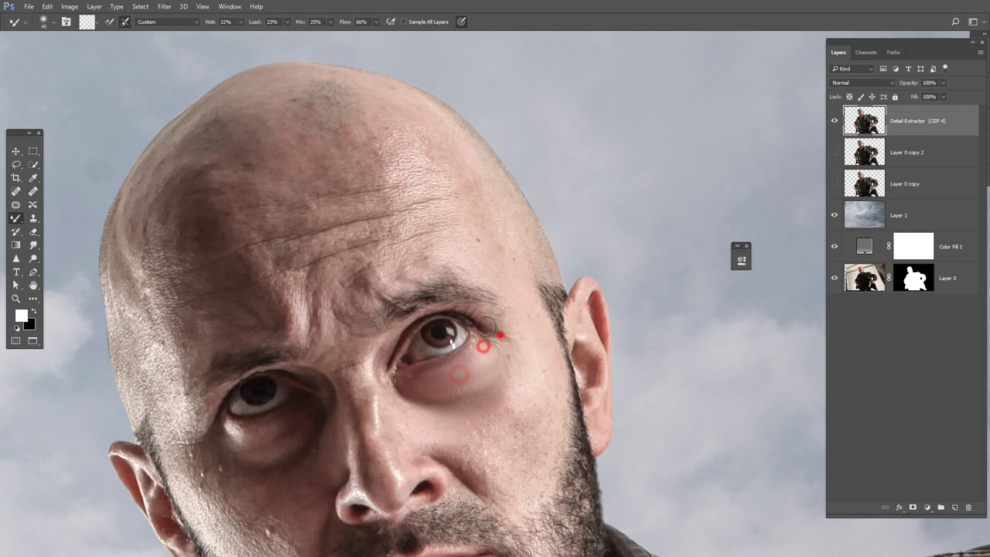
drag(499, 334, 463, 320)
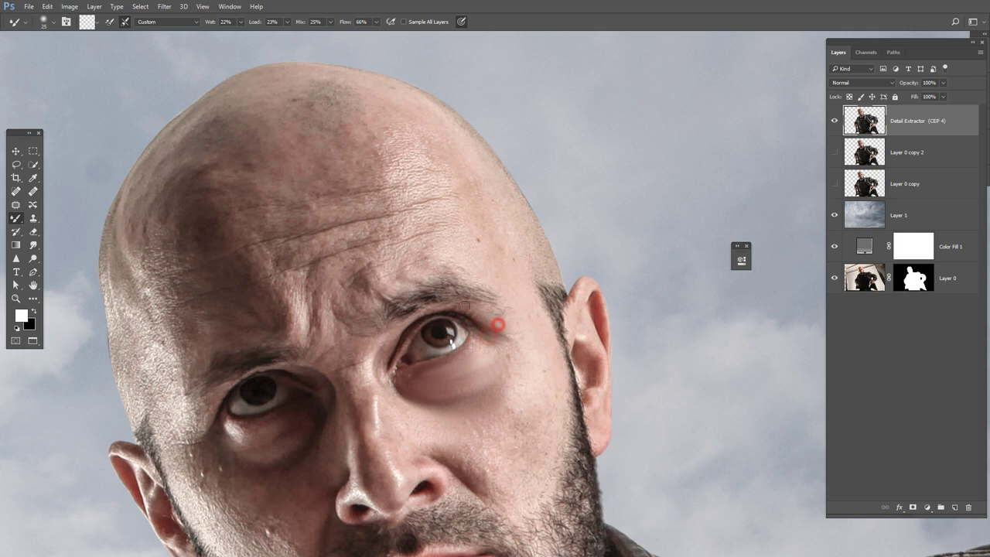
click(399, 327)
Smooth the nose bridge, the side of the nose and the adjacent cheek
mouse_move(373, 382)
mouse_down()
mouse_move(381, 427)
mouse_move(371, 440)
mouse_up()
drag(362, 369, 358, 392)
key(bracketright)
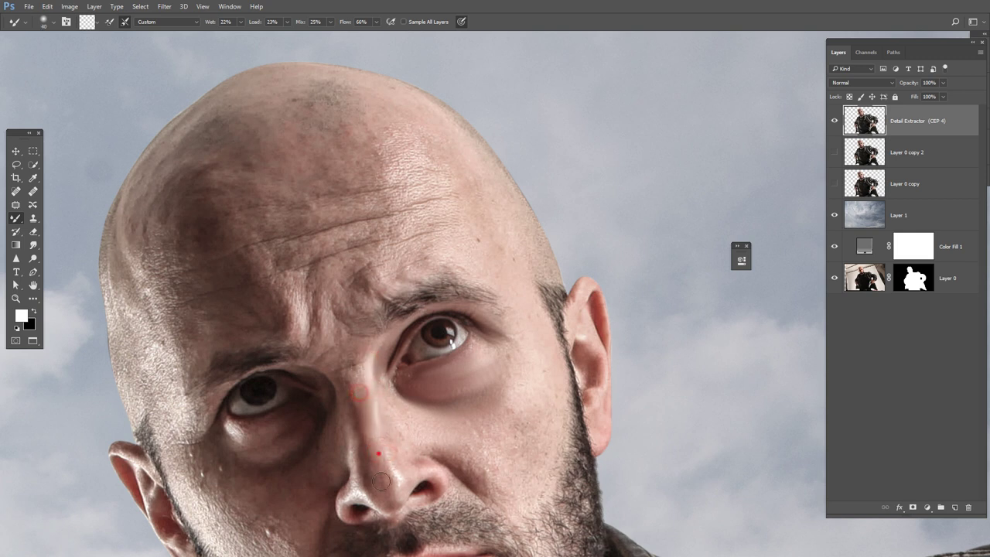
drag(377, 454, 375, 462)
drag(350, 393, 368, 465)
key(bracketright)
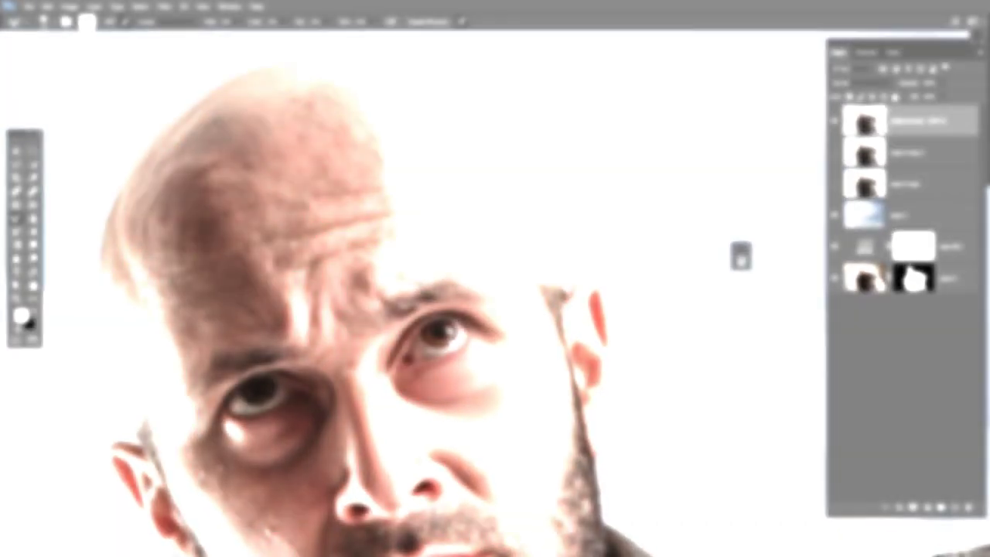
key(bracketright)
mouse_move(393, 407)
mouse_down()
mouse_move(423, 439)
mouse_move(522, 327)
mouse_up()
key(bracketright)
key(bracketright)
key(bracketright)
drag(464, 382, 411, 391)
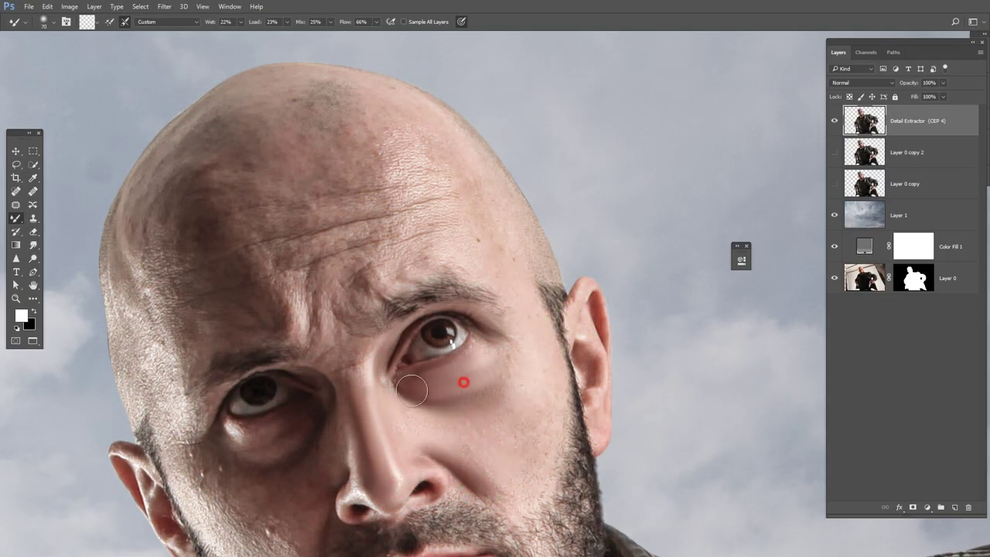
Smooth the wrinkles above the brow and across the forehead
key(bracketleft)
key(bracketleft)
key(bracketleft)
drag(360, 276, 352, 294)
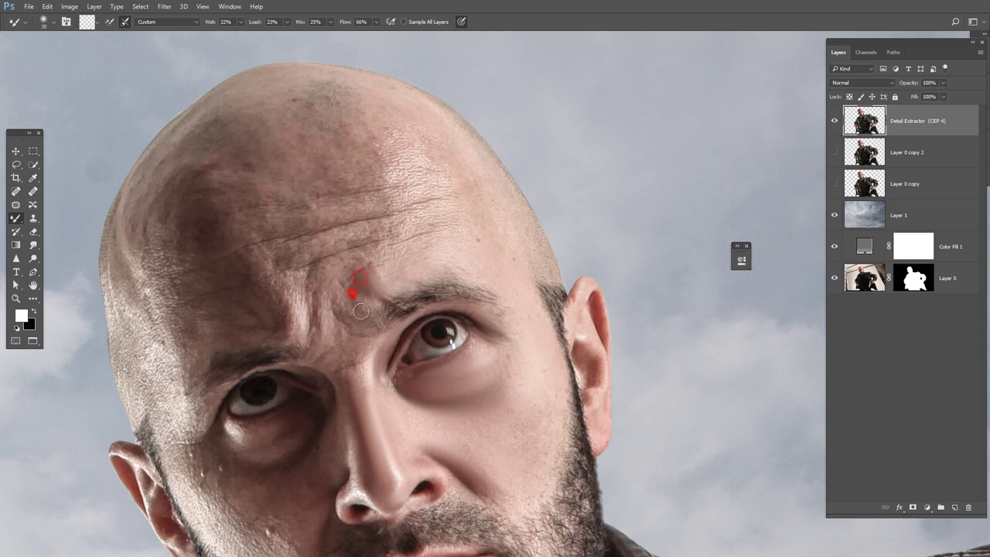
key(bracketright)
mouse_move(285, 324)
mouse_down()
mouse_move(284, 294)
mouse_move(248, 293)
mouse_move(276, 270)
mouse_up()
key(bracketright)
key(bracketright)
drag(435, 223, 392, 225)
mouse_move(325, 248)
mouse_down()
mouse_move(422, 205)
mouse_move(390, 200)
mouse_up()
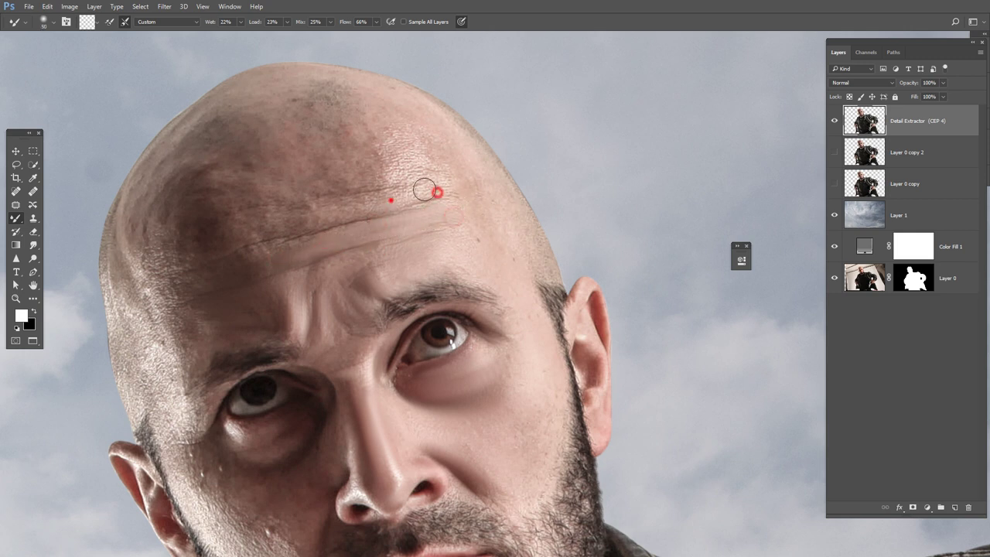
mouse_move(413, 148)
mouse_down()
mouse_move(367, 203)
mouse_move(214, 239)
mouse_move(177, 270)
mouse_move(253, 256)
mouse_move(238, 199)
mouse_up()
drag(347, 104, 281, 100)
Blend the remaining forehead, the skin between the brows, and the left temple
key(bracketright)
key(bracketright)
key(bracketright)
drag(141, 202, 130, 229)
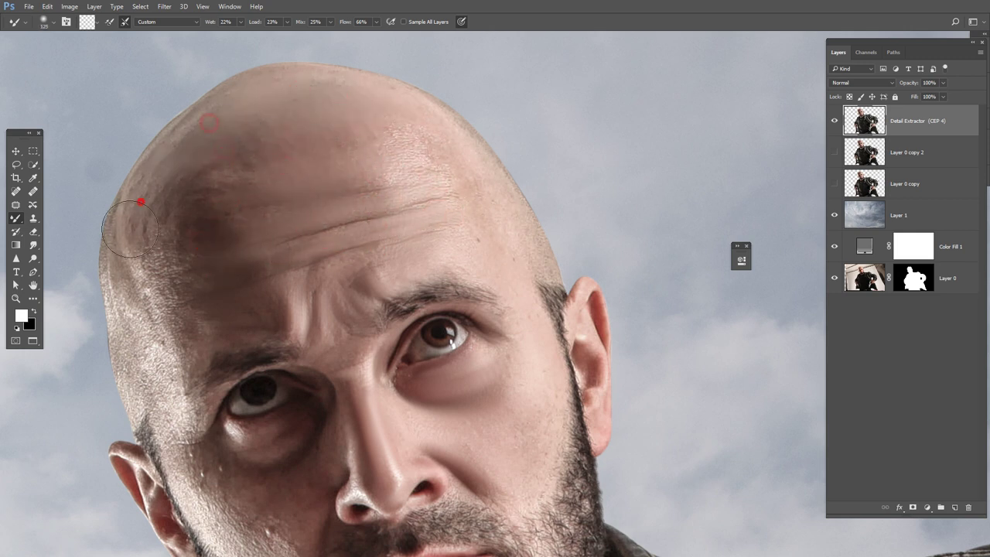
drag(206, 214, 221, 210)
drag(325, 137, 394, 132)
drag(413, 183, 484, 193)
mouse_move(294, 299)
mouse_down()
mouse_move(361, 247)
mouse_move(379, 260)
mouse_up()
drag(216, 232, 185, 255)
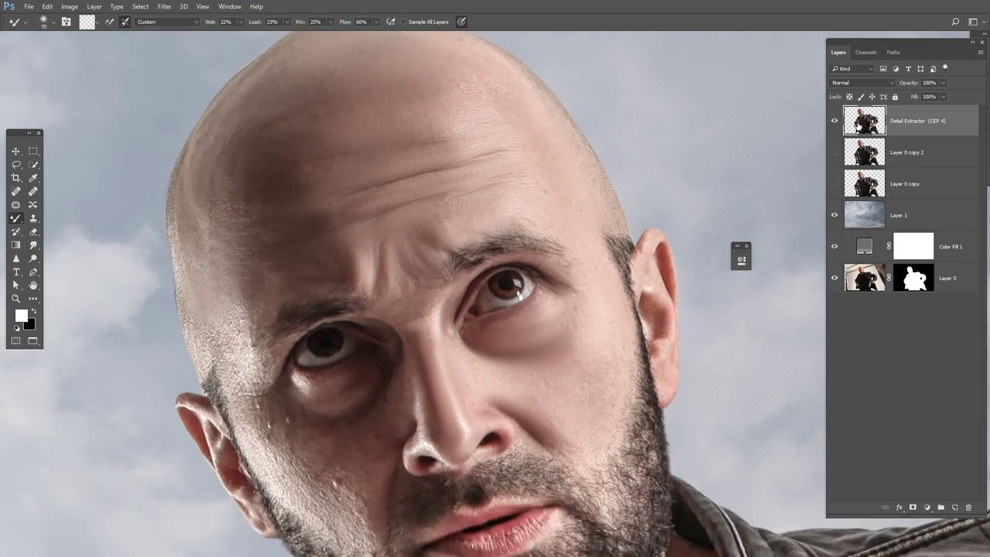
drag(239, 188, 209, 242)
drag(230, 294, 239, 371)
mouse_move(197, 255)
mouse_down()
mouse_move(268, 363)
mouse_move(414, 377)
mouse_up()
key(bracketleft)
key(bracketleft)
key(bracketleft)
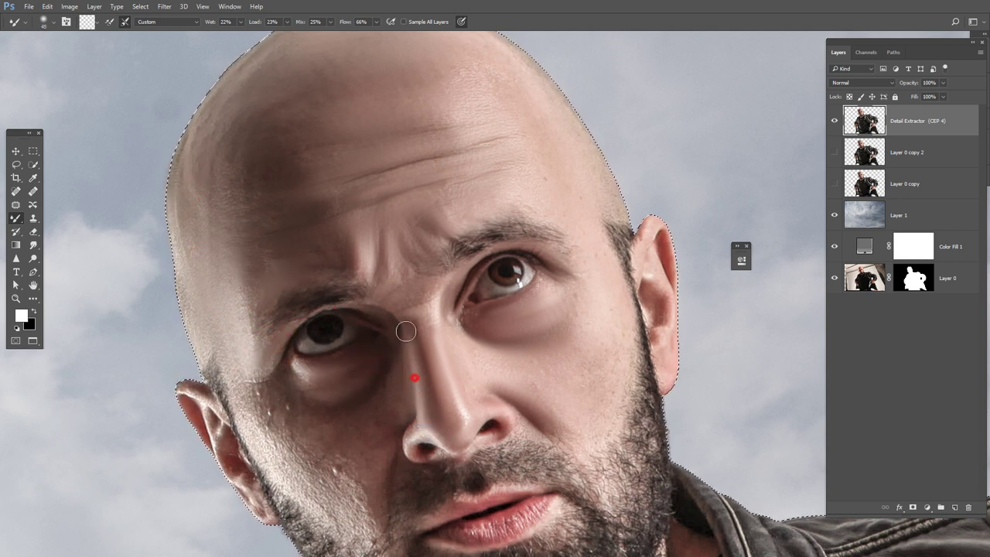
Smooth the cheek to remove sweat droplets, and the inside of the ear
key(bracketright)
key(bracketright)
key(bracketright)
drag(283, 402, 309, 420)
drag(268, 458, 319, 491)
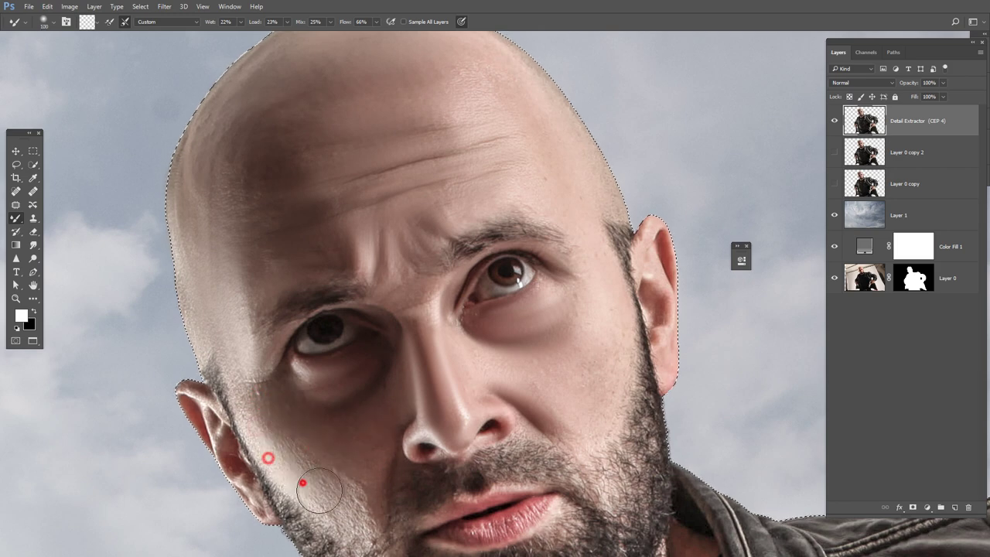
key(bracketleft)
key(bracketleft)
key(bracketleft)
drag(223, 435, 233, 474)
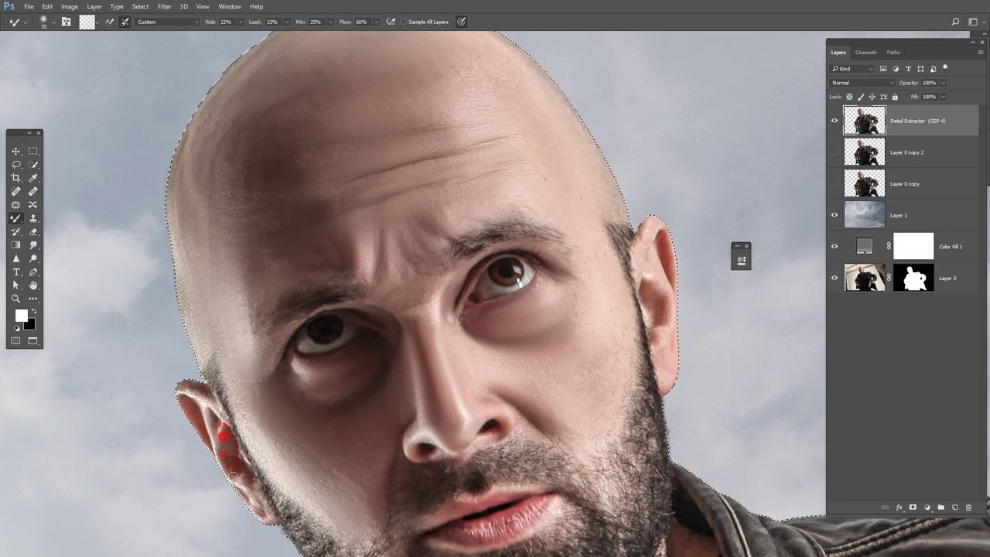
key(bracketright)
Smooth the upper lip, lower lip and lip corner
mouse_move(385, 459)
mouse_down()
mouse_move(262, 270)
mouse_move(155, 265)
mouse_up()
key(bracketleft)
key(bracketleft)
key(bracketleft)
drag(385, 307, 374, 306)
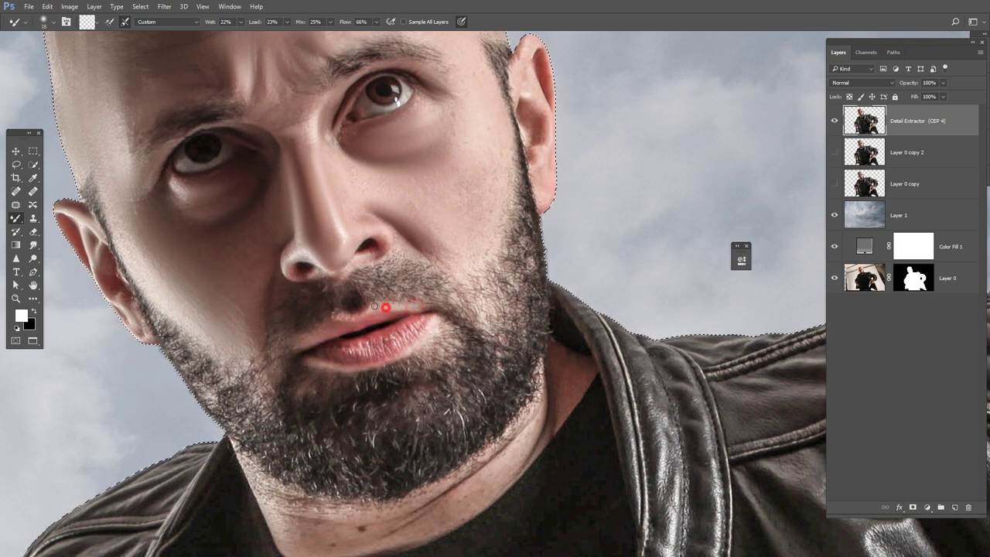
key(bracketright)
key(bracketright)
key(bracketright)
drag(340, 347, 378, 337)
key(bracketleft)
key(bracketleft)
key(bracketleft)
mouse_move(356, 337)
mouse_down()
mouse_move(436, 322)
mouse_move(298, 363)
mouse_up()
key(bracketright)
key(bracketright)
key(bracketright)
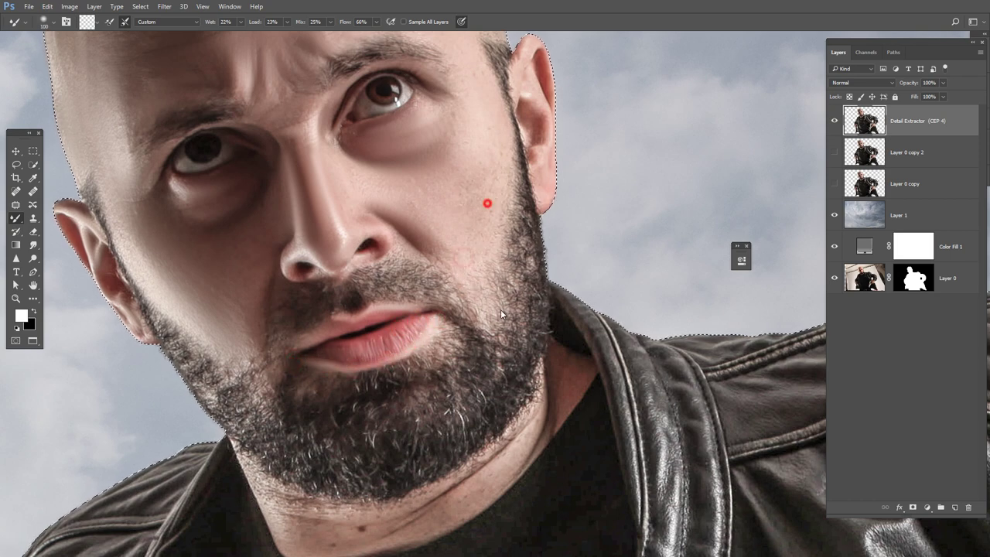
key(bracketleft)
key(bracketleft)
key(bracketleft)
Smooth along the lower beard, the neck skin and the bald head
drag(232, 358, 287, 512)
mouse_move(517, 443)
mouse_down()
mouse_move(487, 470)
mouse_move(538, 355)
mouse_up()
drag(327, 438, 424, 416)
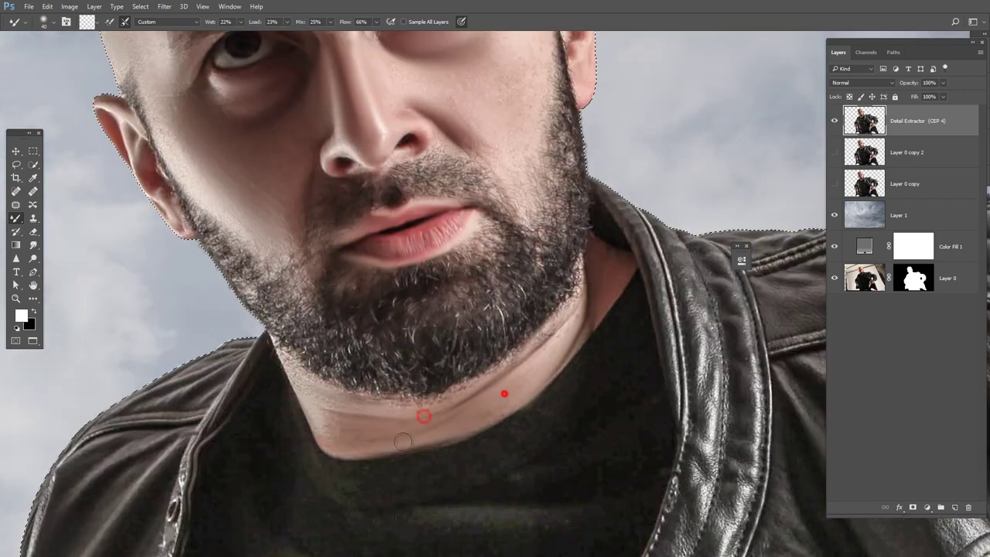
scroll(426, 387, down, 5)
scroll(286, 155, up, 4)
key(bracketright)
key(bracketright)
key(bracketright)
mouse_move(275, 154)
mouse_down()
mouse_move(257, 188)
mouse_move(230, 161)
mouse_up()
scroll(239, 155, down, 10)
Smooth the skin and knuckles on the back of the gun hand
key(bracketleft)
key(bracketleft)
key(bracketleft)
mouse_move(487, 242)
mouse_down()
mouse_move(446, 257)
mouse_move(464, 294)
mouse_move(506, 252)
mouse_up()
drag(486, 347, 517, 351)
mouse_move(525, 262)
mouse_down()
mouse_move(594, 320)
mouse_move(563, 309)
mouse_up()
mouse_move(579, 380)
mouse_down()
mouse_move(553, 363)
mouse_move(502, 383)
mouse_move(473, 364)
mouse_up()
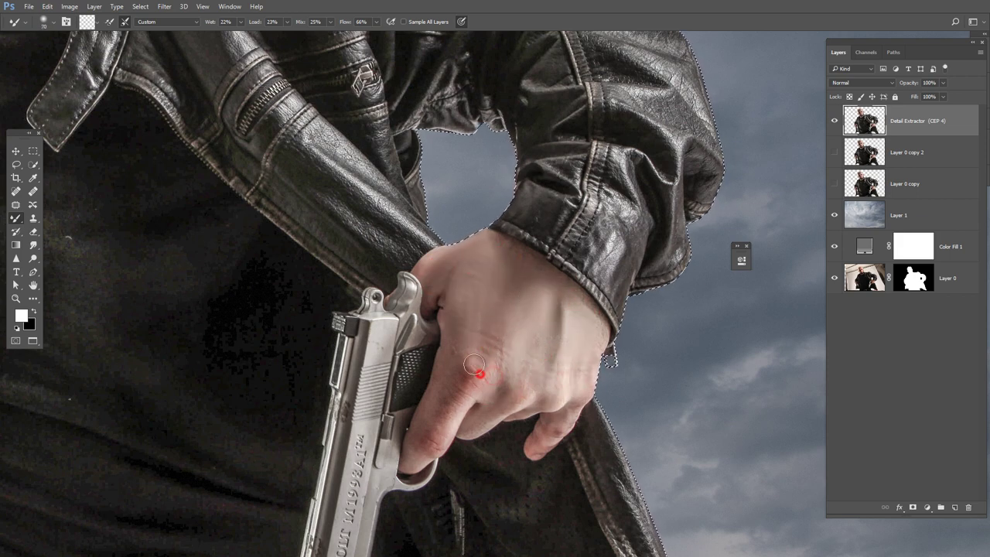
Blend the skin on the back of the second gun hand with Mixer Brush dabs and strokes
click(570, 411)
drag(472, 279, 488, 292)
drag(468, 357, 507, 350)
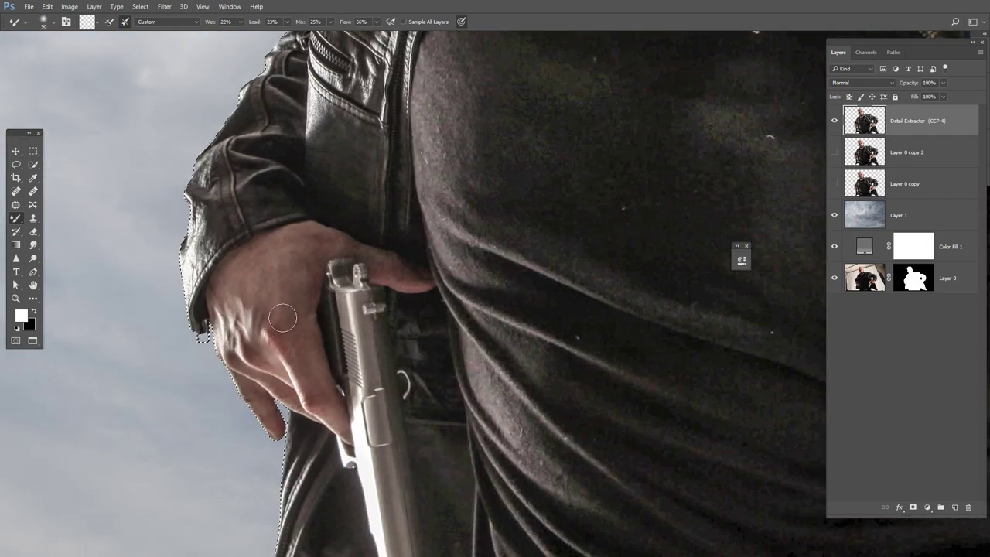
drag(282, 317, 287, 338)
click(331, 420)
click(270, 287)
With a smaller brush, smooth that hand's fingers and knuckles
key(bracketleft)
click(230, 323)
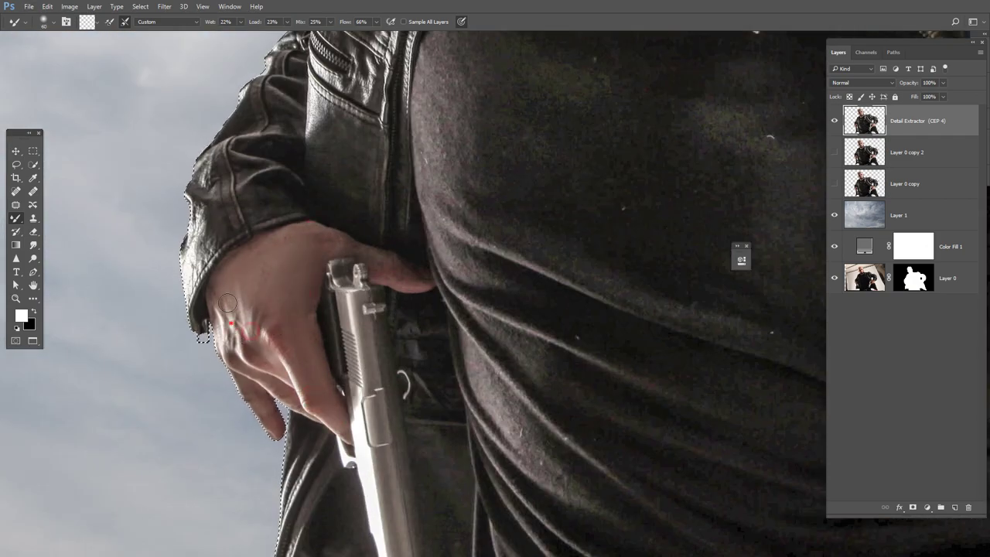
click(232, 358)
click(232, 302)
click(257, 390)
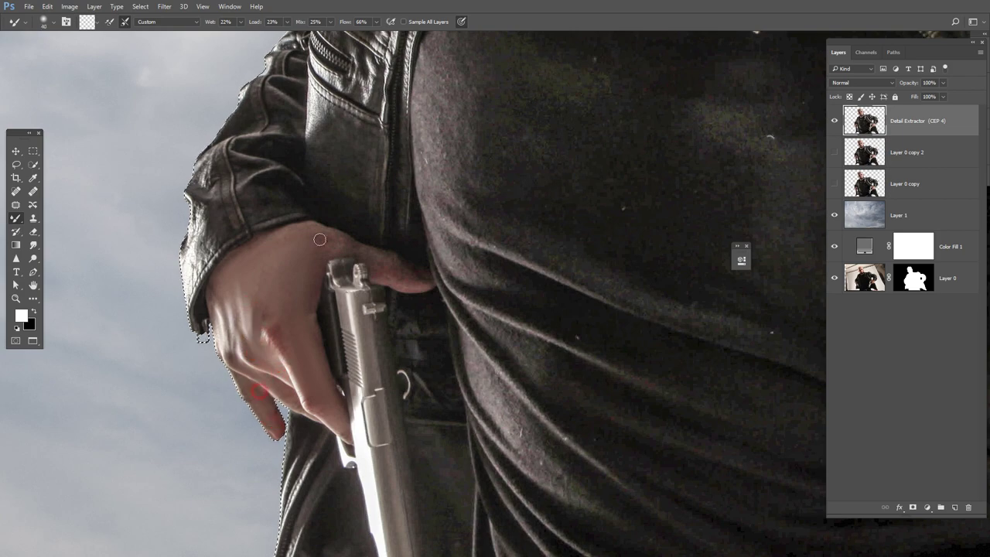
click(305, 284)
click(370, 267)
click(332, 244)
click(283, 251)
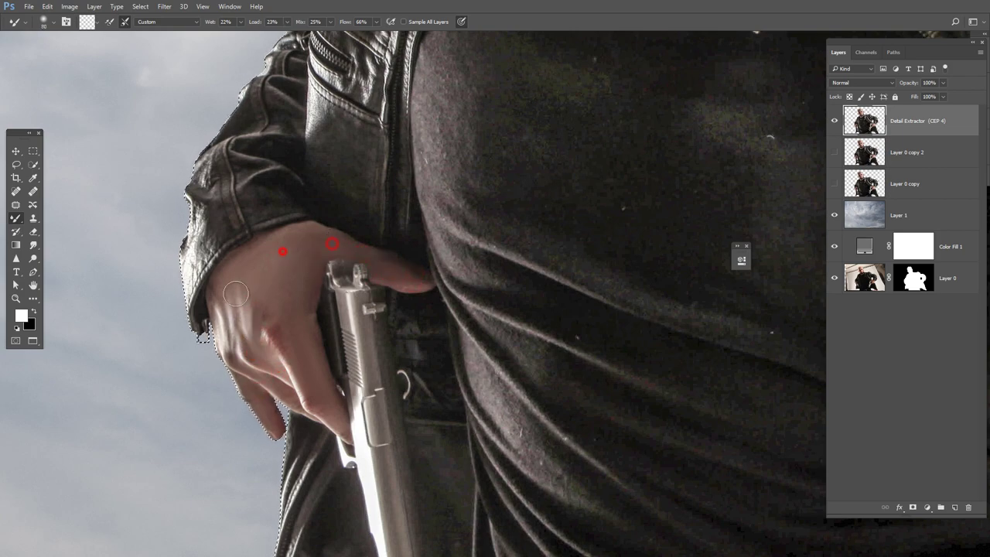
drag(236, 293, 302, 368)
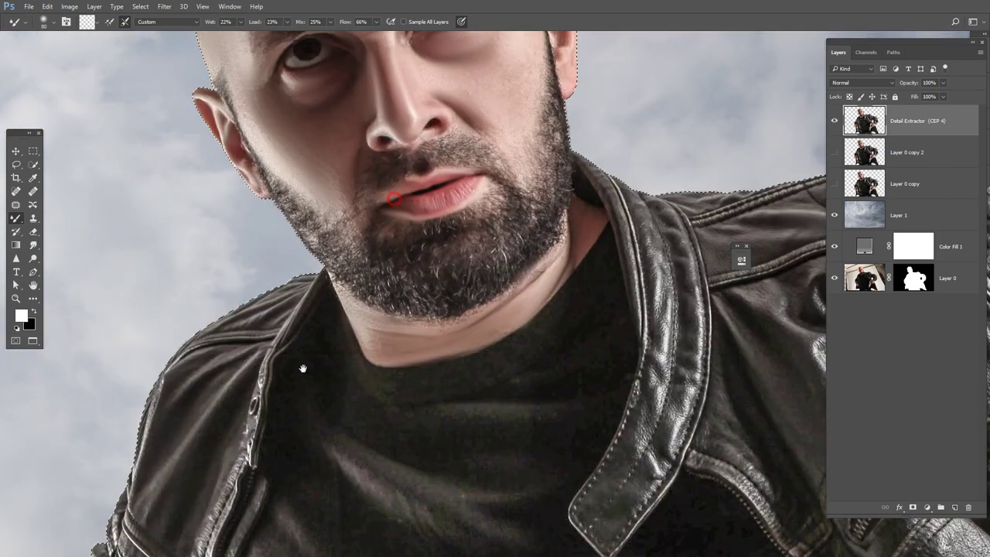
Make Layer 0 copy 2 visible and drag it above Detail Extractor to the top
scroll(396, 352, down, 5)
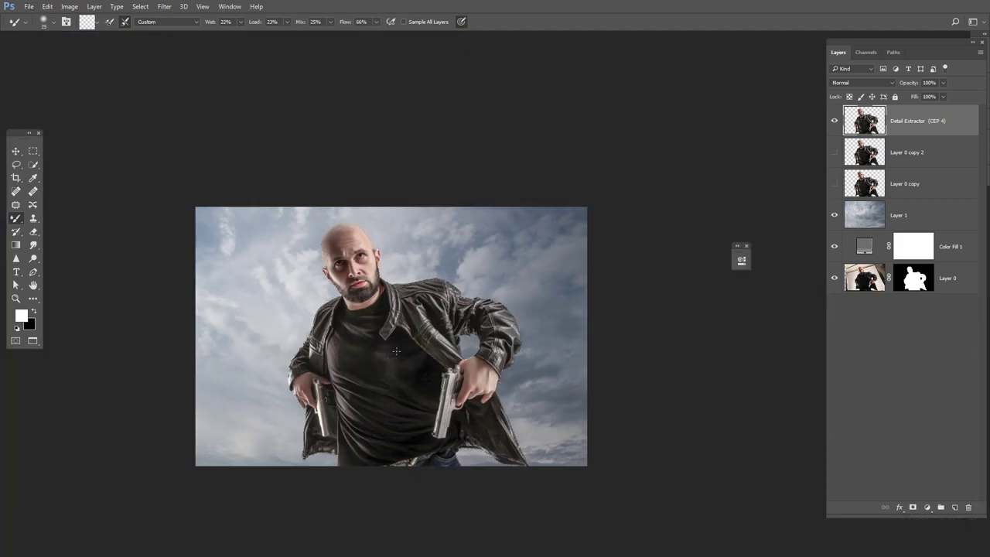
scroll(389, 317, up, 3)
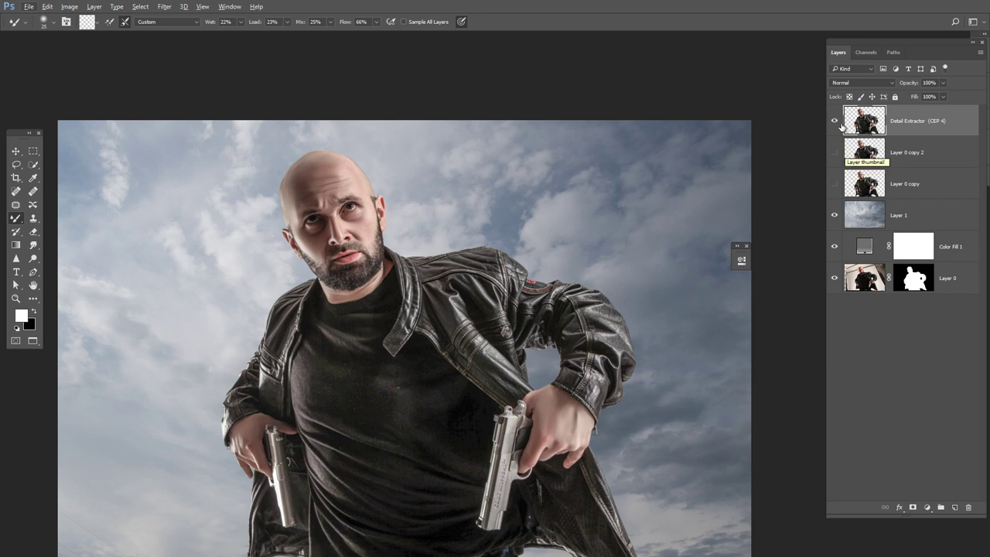
click(833, 121)
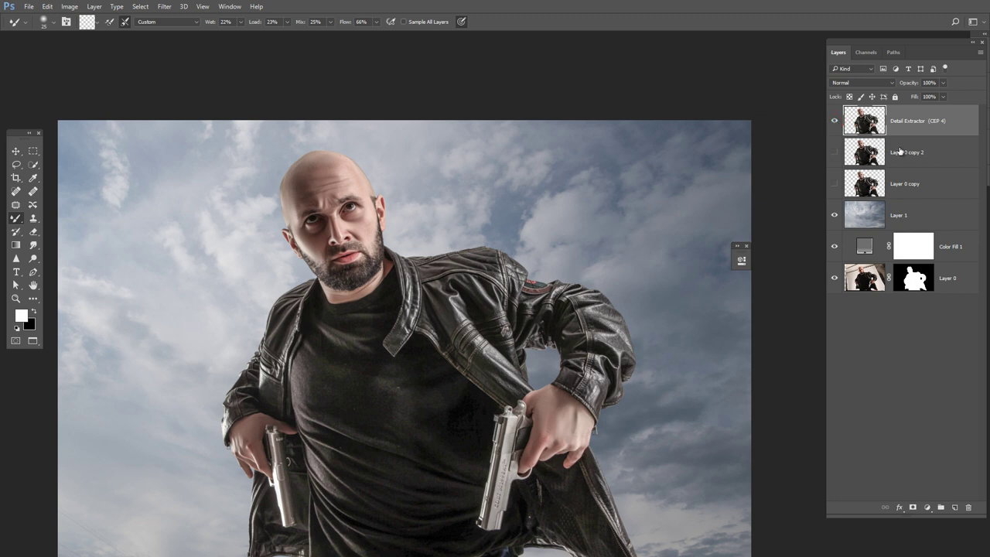
click(905, 151)
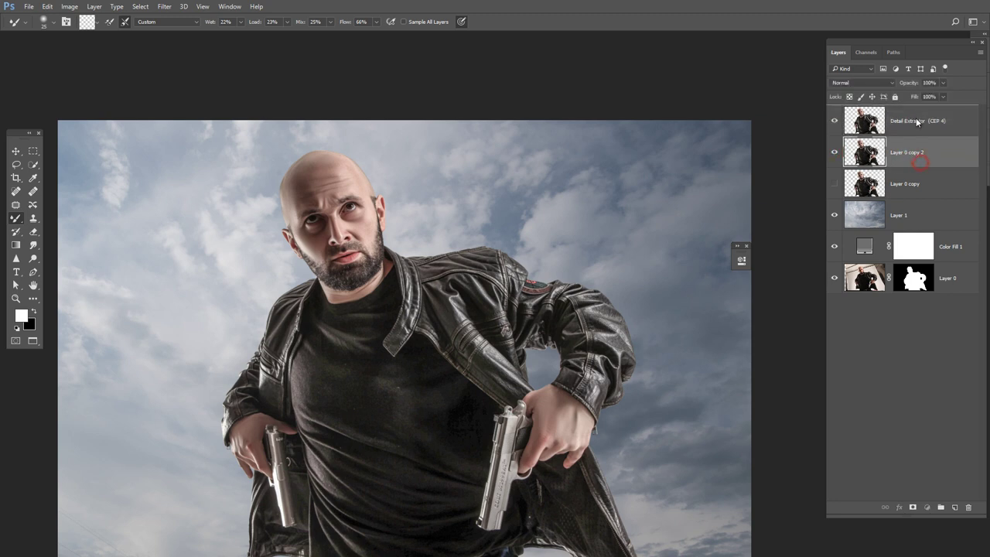
drag(916, 158, 913, 118)
Apply a High Pass filter to Layer 0 copy 2 and blend it in Linear Light
click(164, 6)
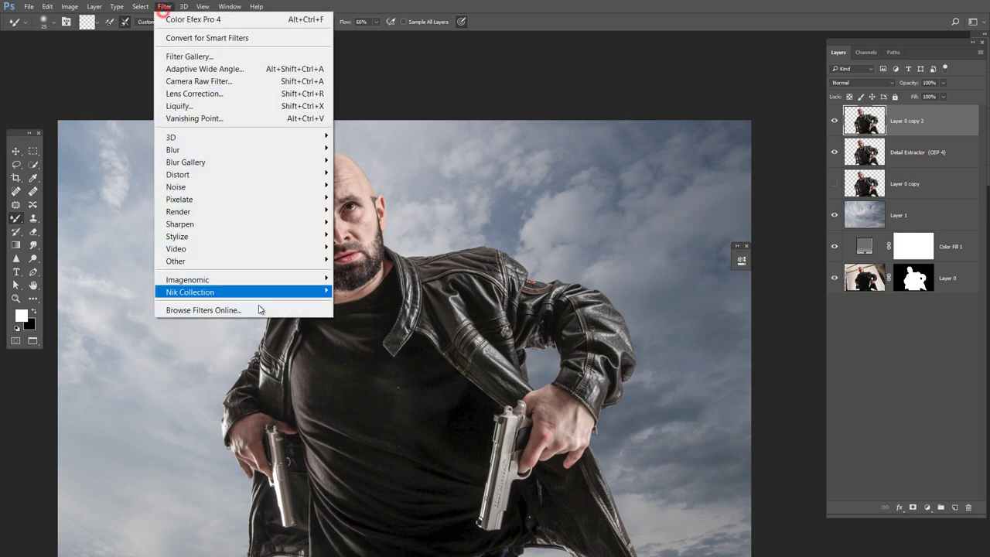
mouse_move(240, 261)
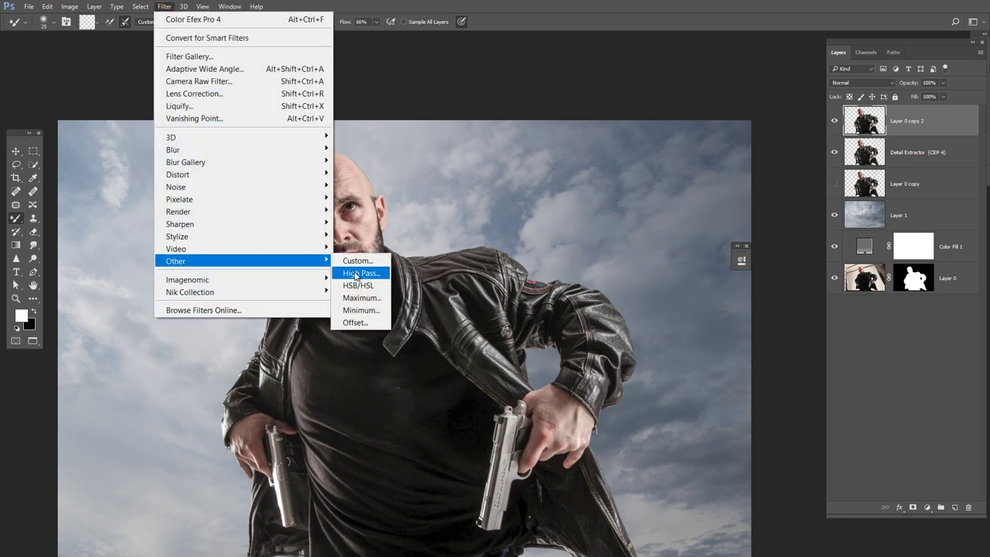
click(352, 271)
click(552, 144)
key(b)
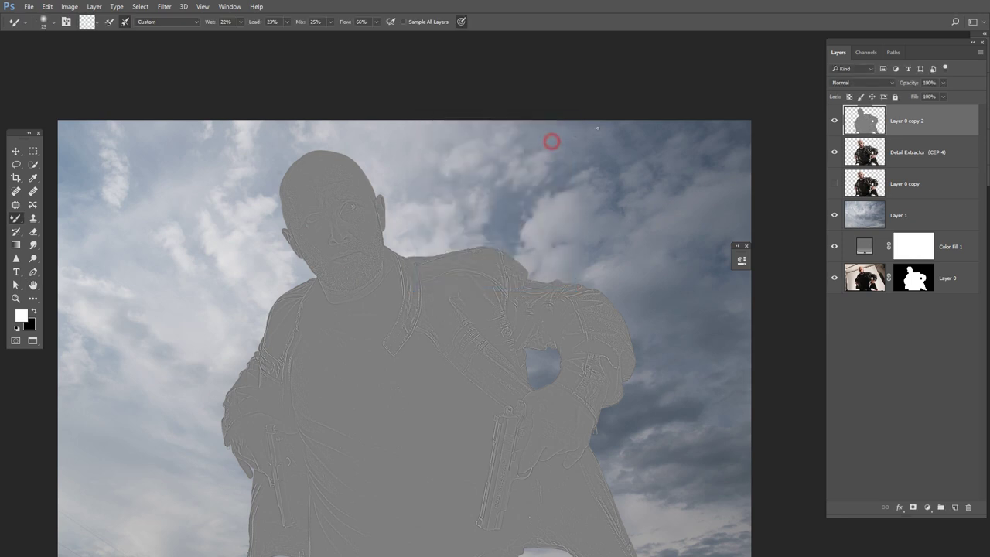
click(861, 83)
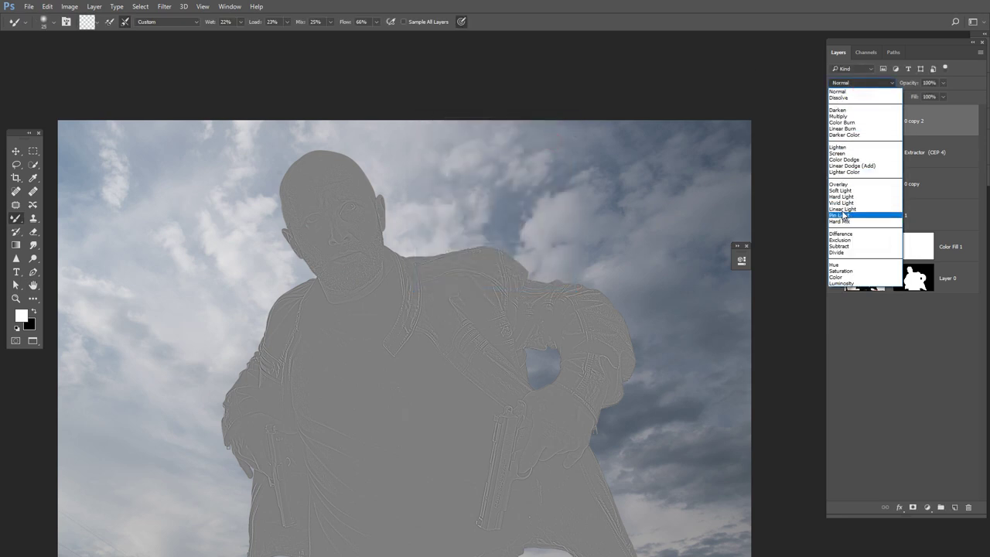
click(842, 208)
Zoom in on the face, select Detail Extractor, then return to the full photo view
drag(420, 214, 479, 216)
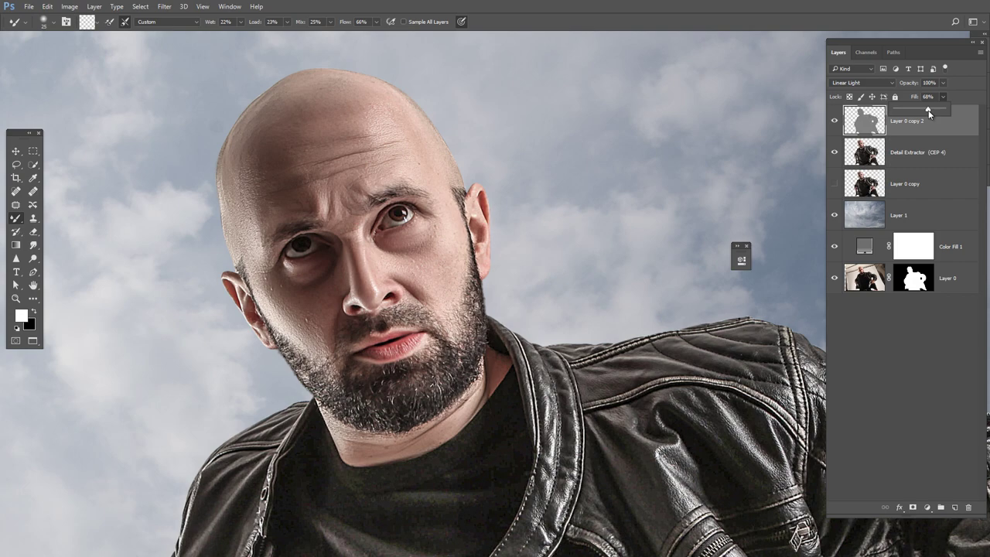
click(919, 154)
key(ctrl+minus)
key(ctrl+minus)
key(ctrl+minus)
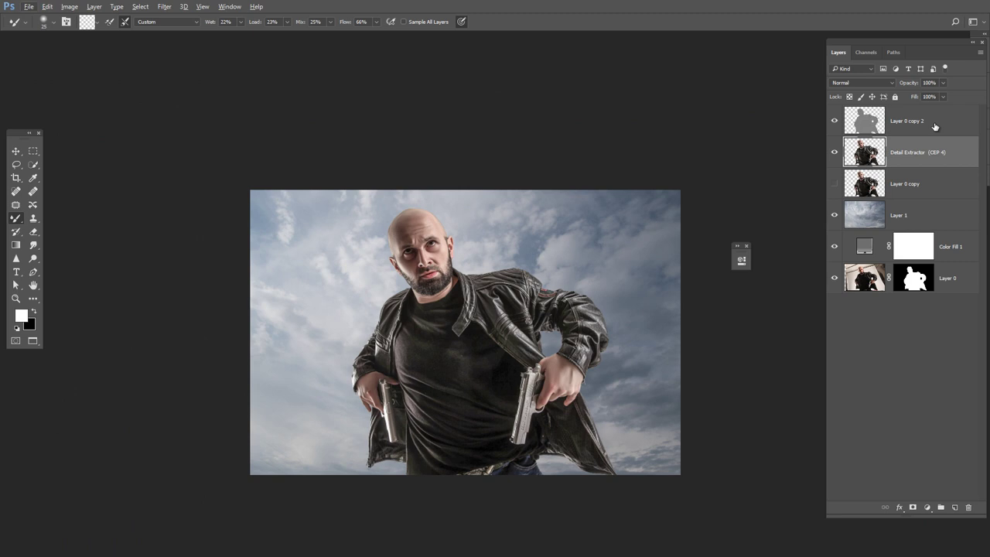
Hide the Detail Extractor and Layer 0 copy 2 layers, with Layer 0 copy selected
click(933, 126)
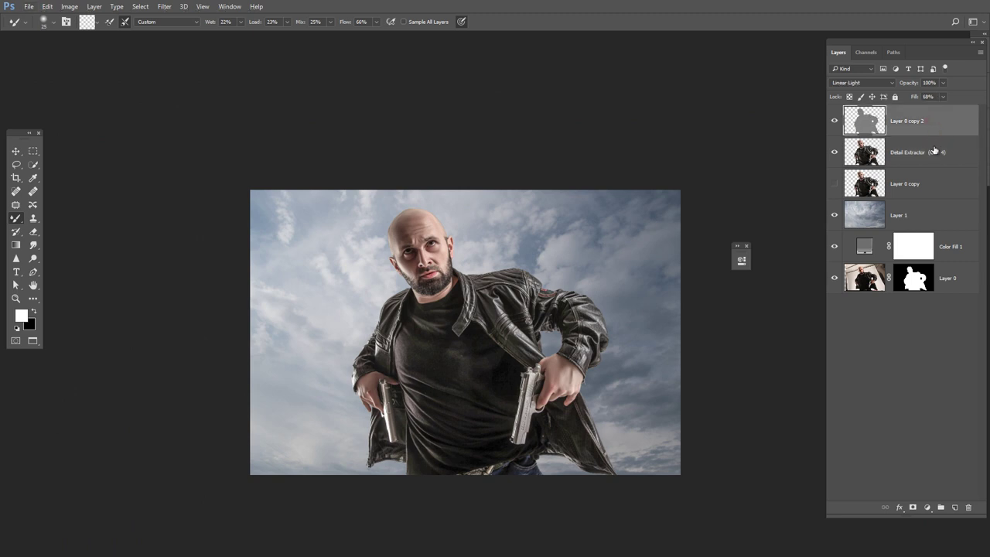
click(955, 506)
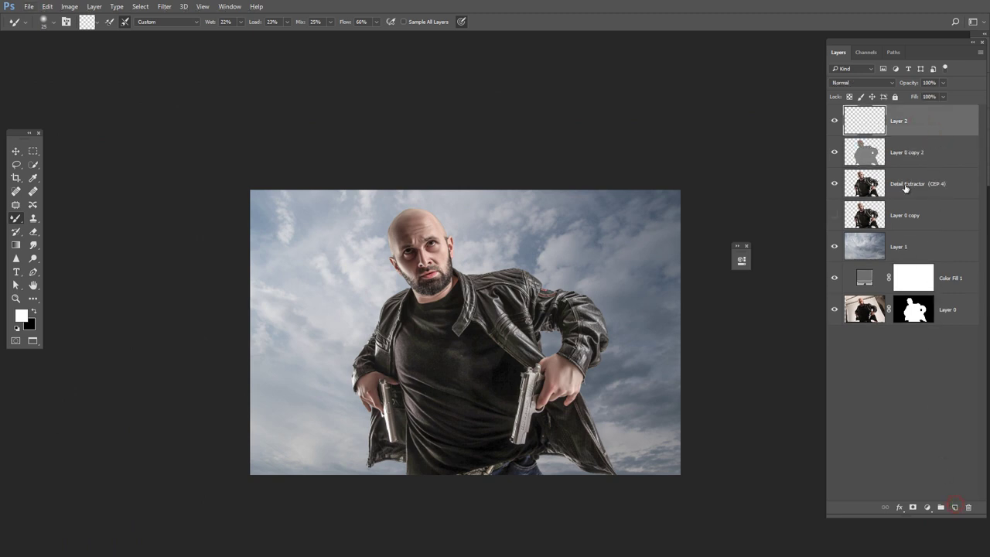
key(ctrl+z)
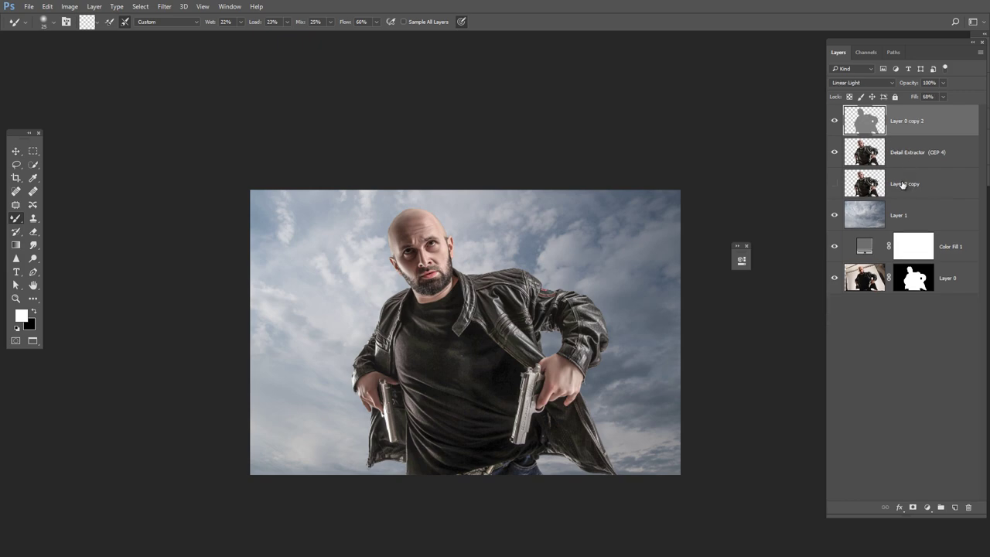
click(905, 183)
key(ctrl+plus)
key(ctrl+plus)
key(ctrl+plus)
scroll(390, 262, up, 1)
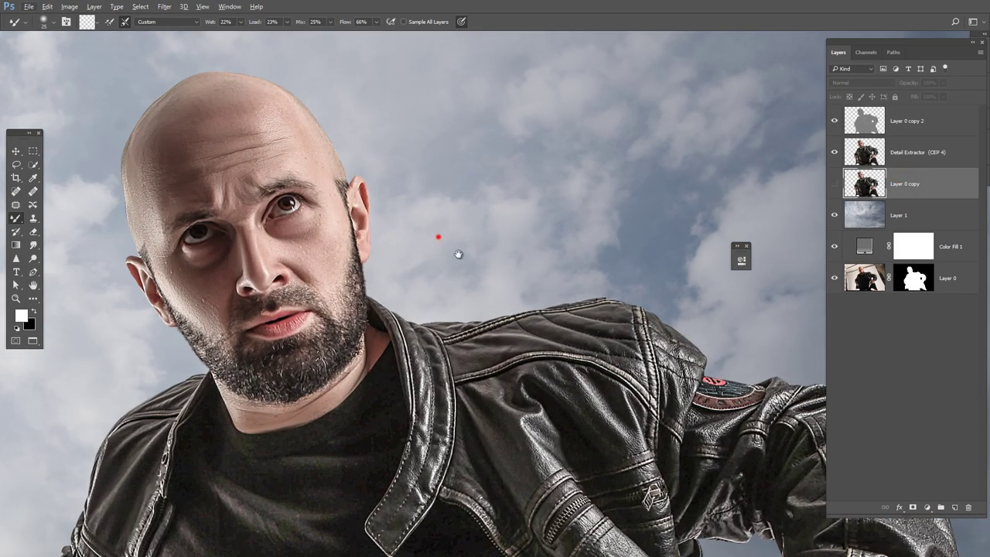
scroll(438, 235, up, 1)
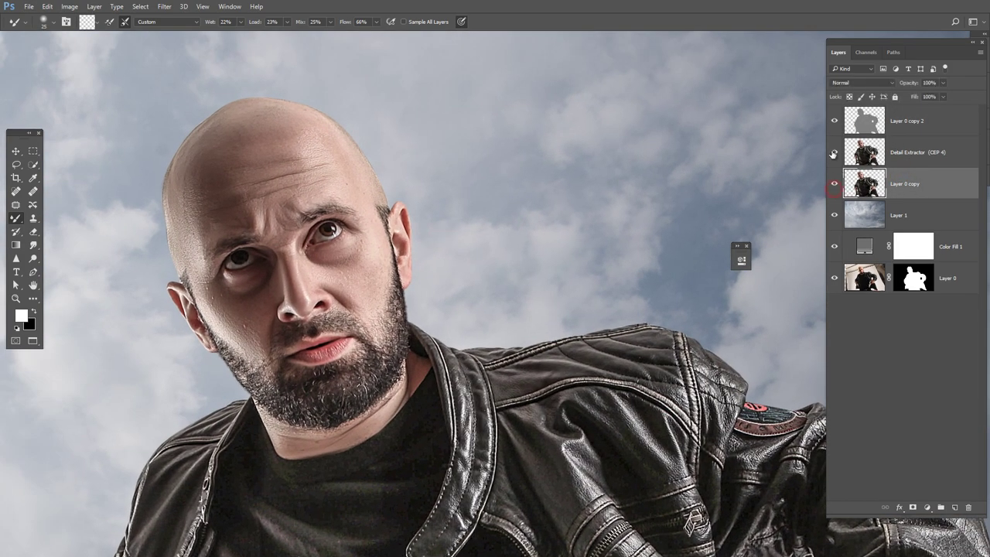
drag(833, 152, 833, 133)
click(834, 157)
key(ctrl+minus)
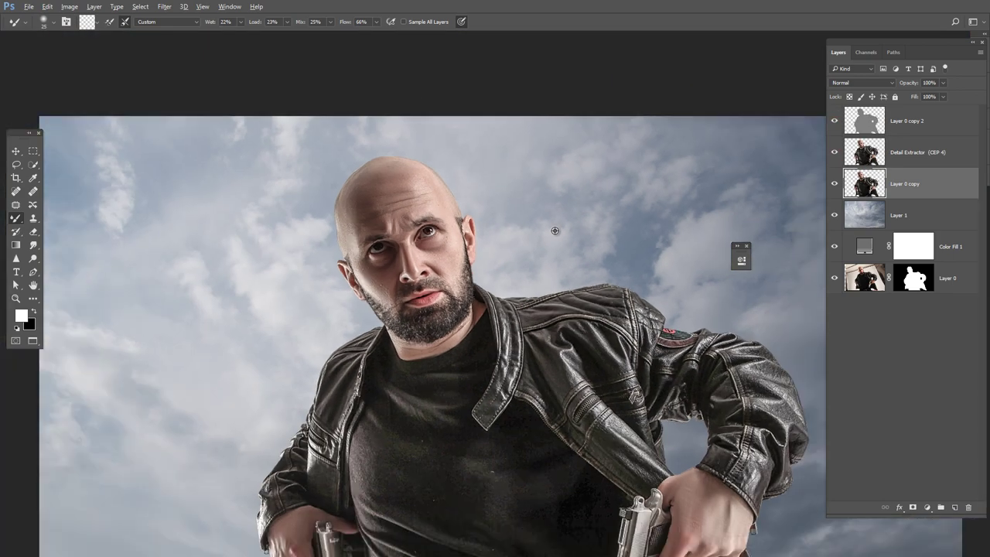
Stamp visible layers into Layer 2 copy and clip a 50% grey Soft Light Layer 2 onto it
key(ctrl+alt+shift+e)
key(shift+F5)
key(Return)
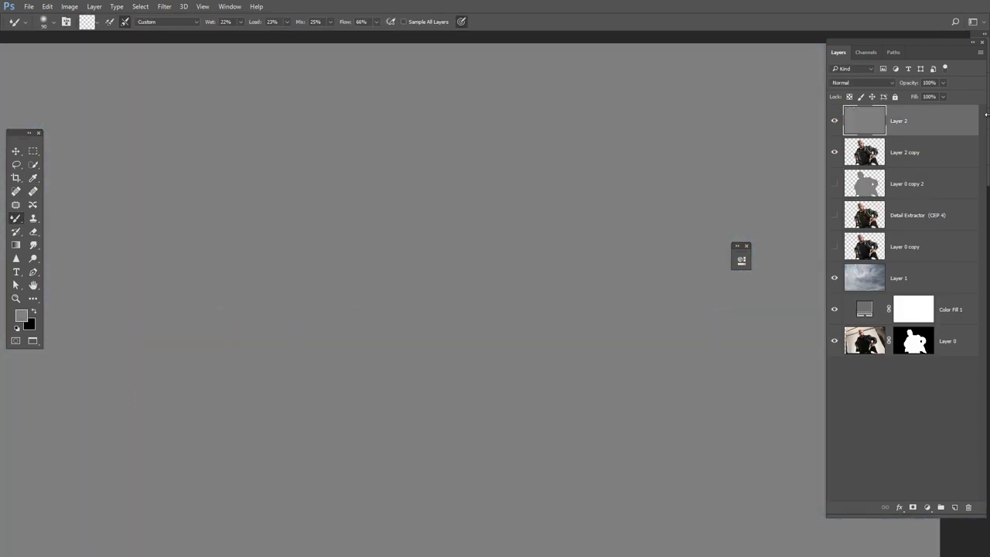
alt+click(931, 133)
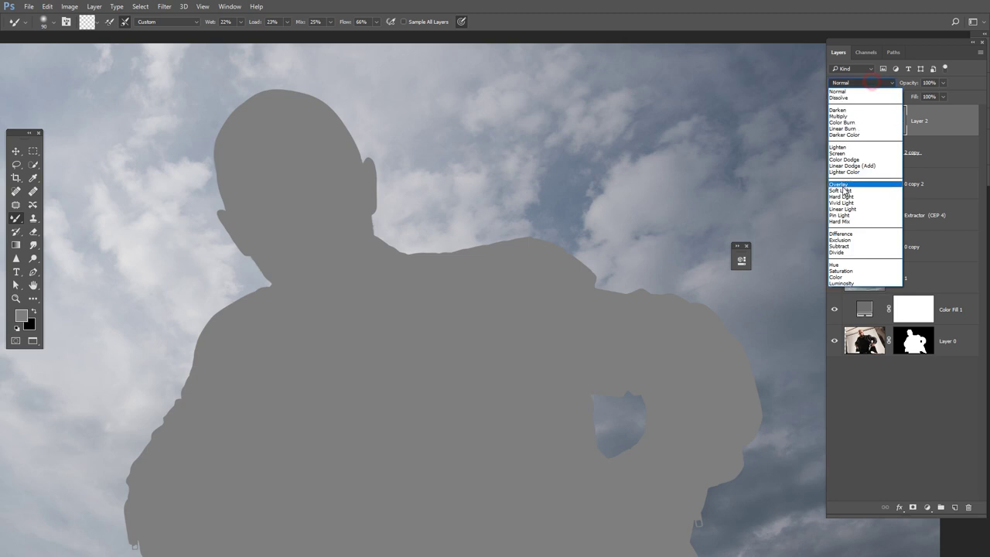
click(850, 190)
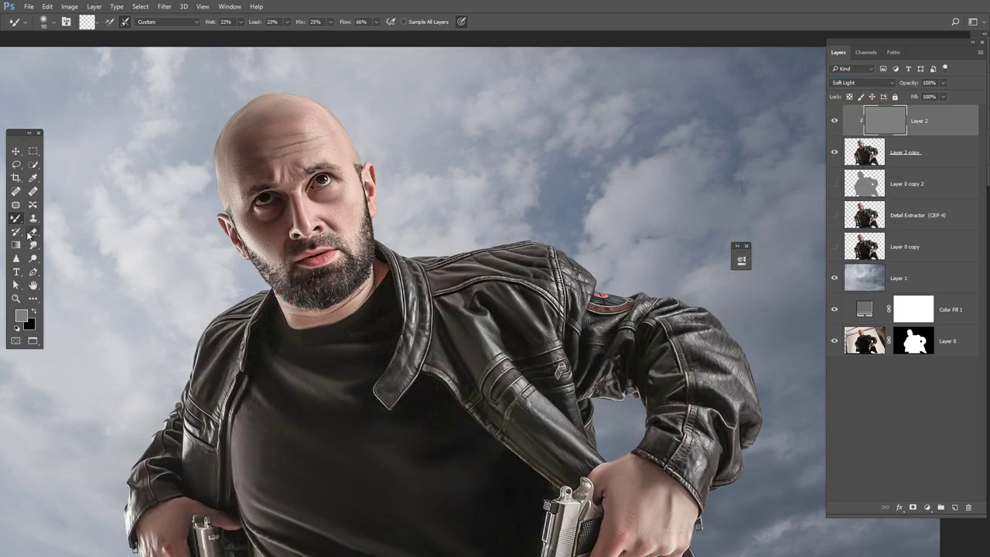
click(32, 258)
Dodge highlights on the cheek, temple, forehead, brow, beside the eye and the nose
scroll(272, 309, up, 2)
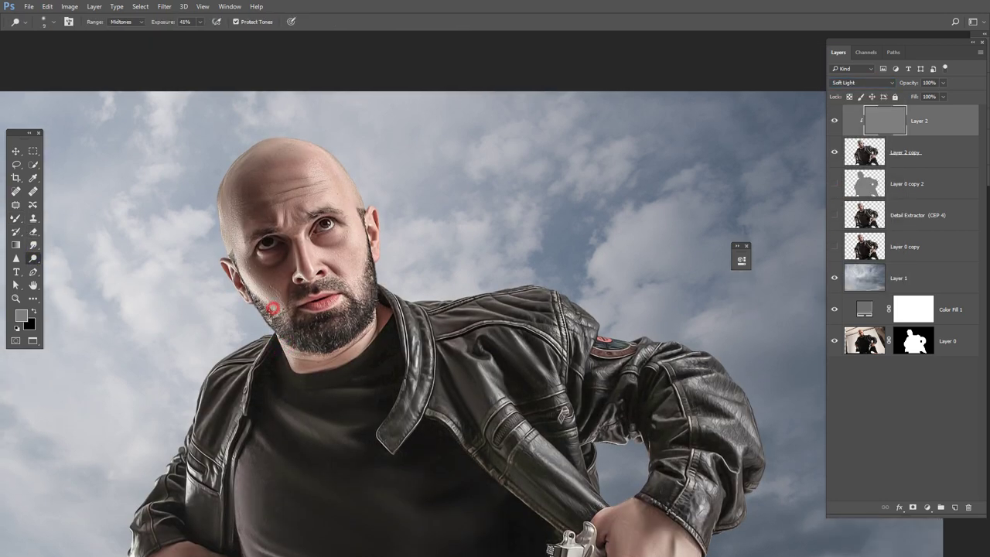
scroll(272, 308, up, 2)
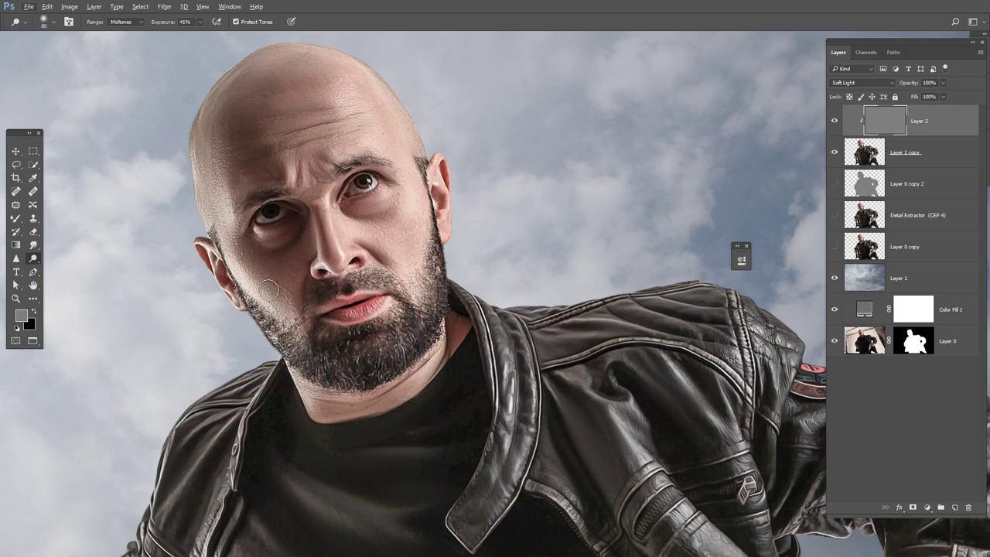
mouse_move(217, 235)
mouse_down()
mouse_move(264, 301)
mouse_move(217, 235)
mouse_up()
mouse_move(207, 114)
mouse_down()
mouse_move(223, 227)
mouse_move(212, 205)
mouse_move(221, 221)
mouse_move(216, 99)
mouse_up()
key(bracketright)
key(bracketright)
click(347, 89)
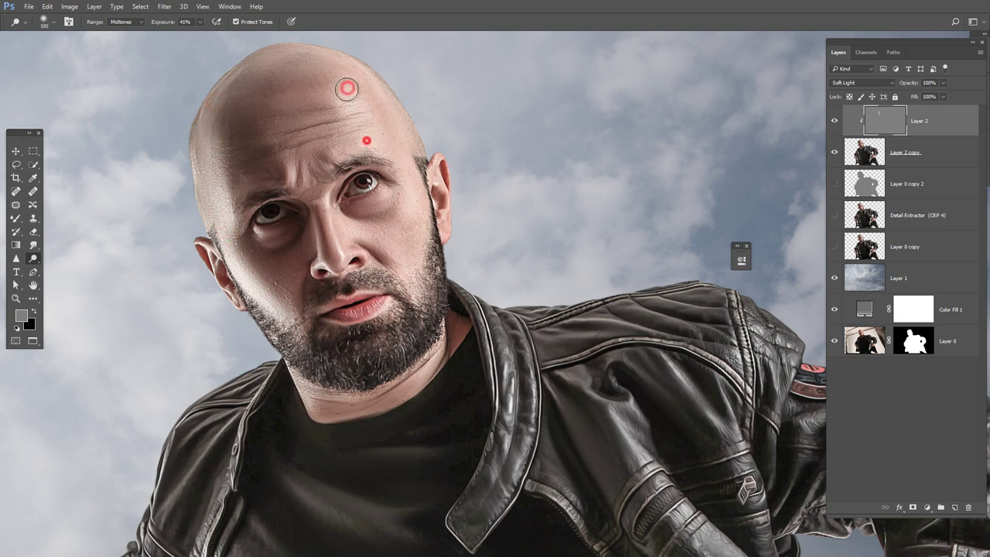
key(bracketleft)
key(bracketleft)
key(bracketleft)
mouse_move(294, 164)
mouse_down()
mouse_move(293, 177)
mouse_move(294, 167)
mouse_move(327, 169)
mouse_move(332, 129)
mouse_up()
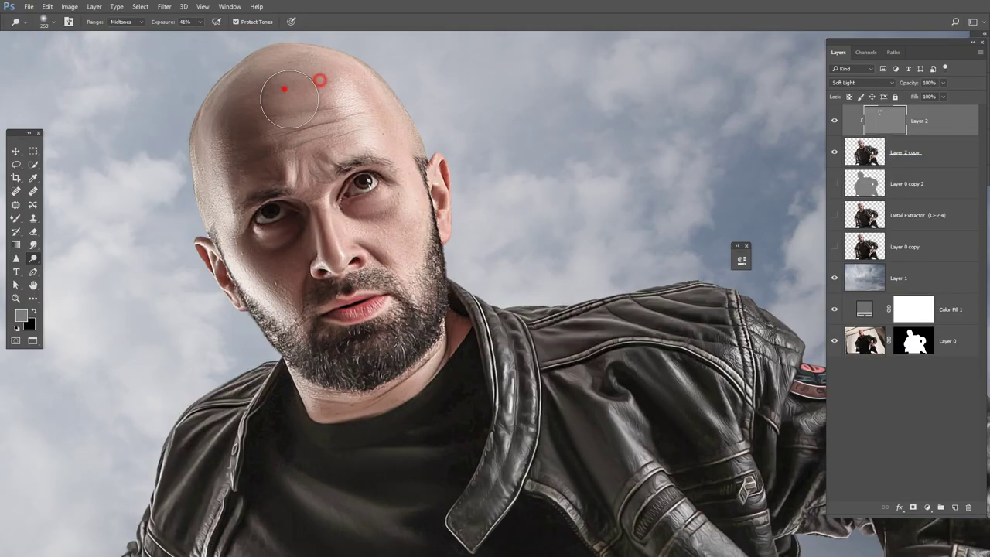
drag(408, 187, 402, 209)
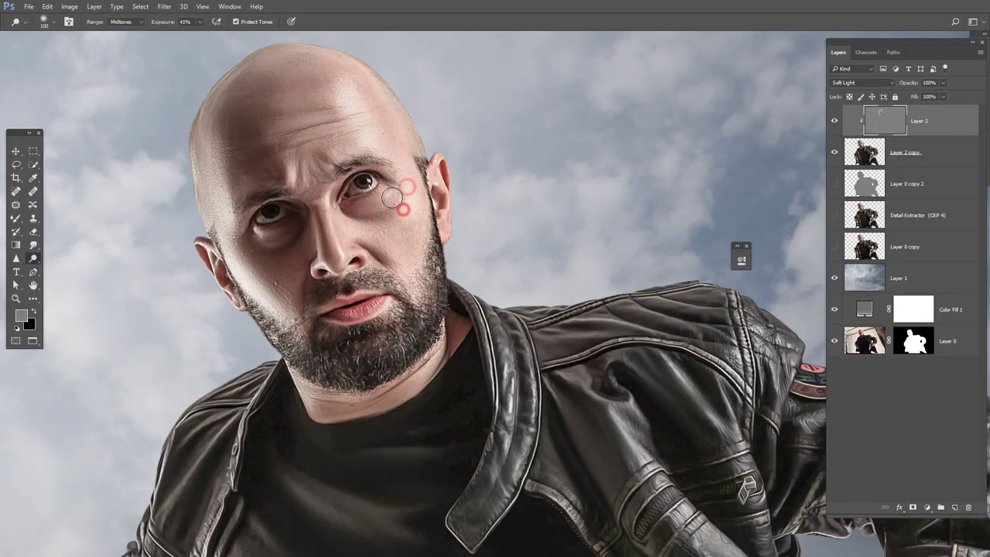
key(bracketleft)
key(bracketleft)
key(bracketleft)
mouse_move(326, 206)
mouse_down()
mouse_move(340, 253)
mouse_move(323, 258)
mouse_up()
drag(402, 234, 387, 203)
key(bracketright)
key(bracketright)
key(bracketright)
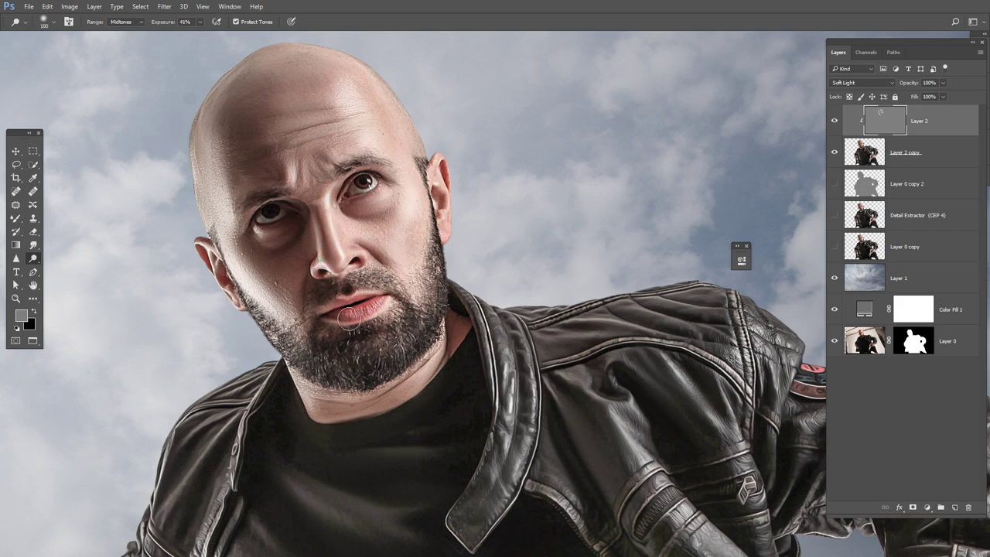
Dodge highlights along the neck and on both gun hands
key(f)
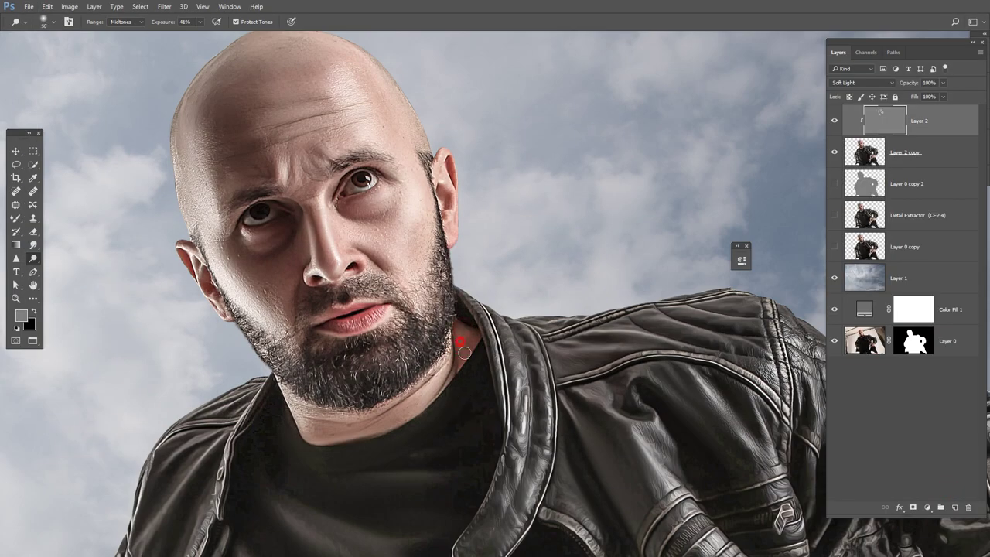
drag(464, 352, 349, 304)
key(bracketleft)
key(bracketleft)
key(bracketleft)
click(298, 408)
key(bracketright)
key(bracketright)
key(bracketright)
drag(424, 383, 447, 361)
scroll(447, 361, down, 5)
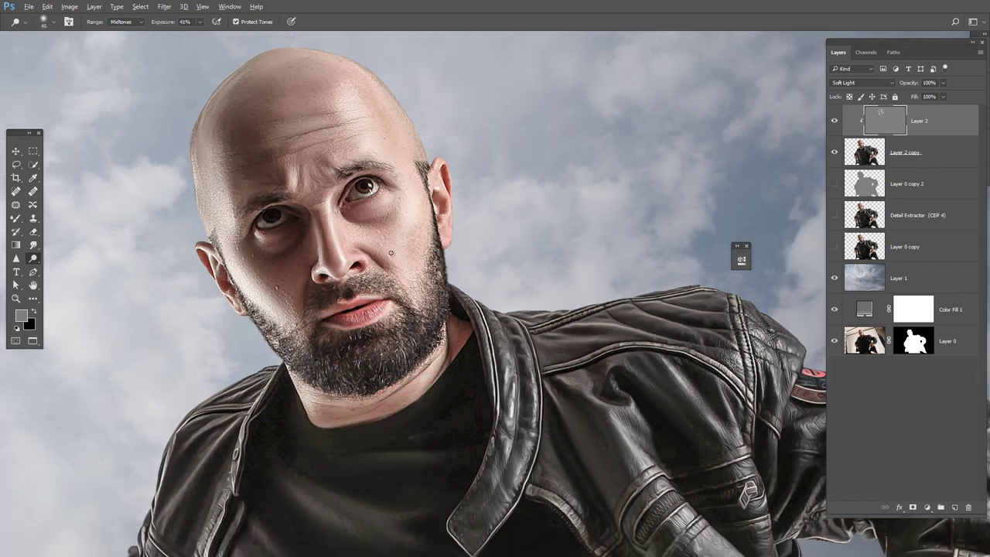
scroll(633, 425, up, 5)
mouse_move(634, 425)
mouse_down()
mouse_move(596, 453)
mouse_move(607, 409)
mouse_move(579, 453)
mouse_up()
drag(200, 439, 230, 465)
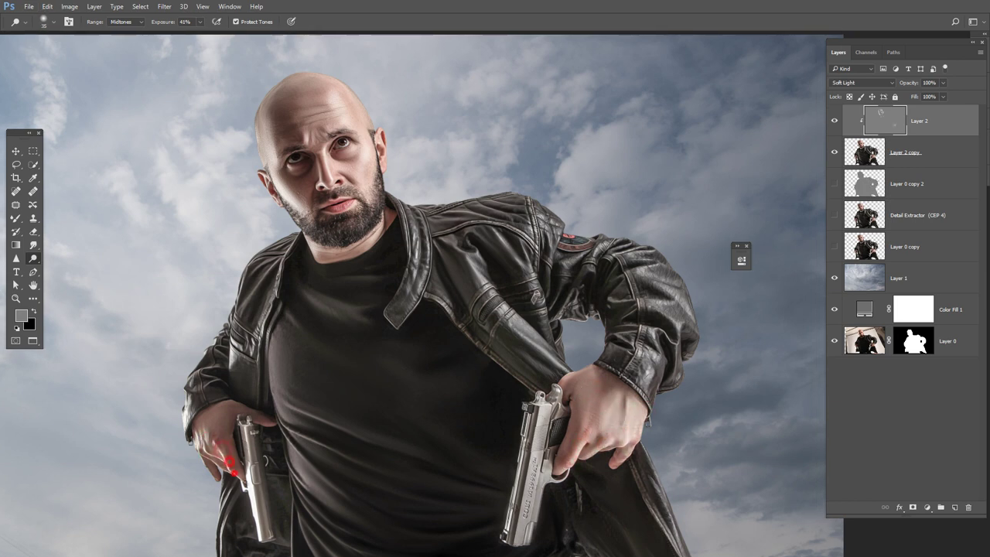
drag(220, 416, 203, 420)
key(bracketright)
Dodge the forehead, face spots, jacket chest, sleeve, collar and left wrist
drag(336, 97, 341, 113)
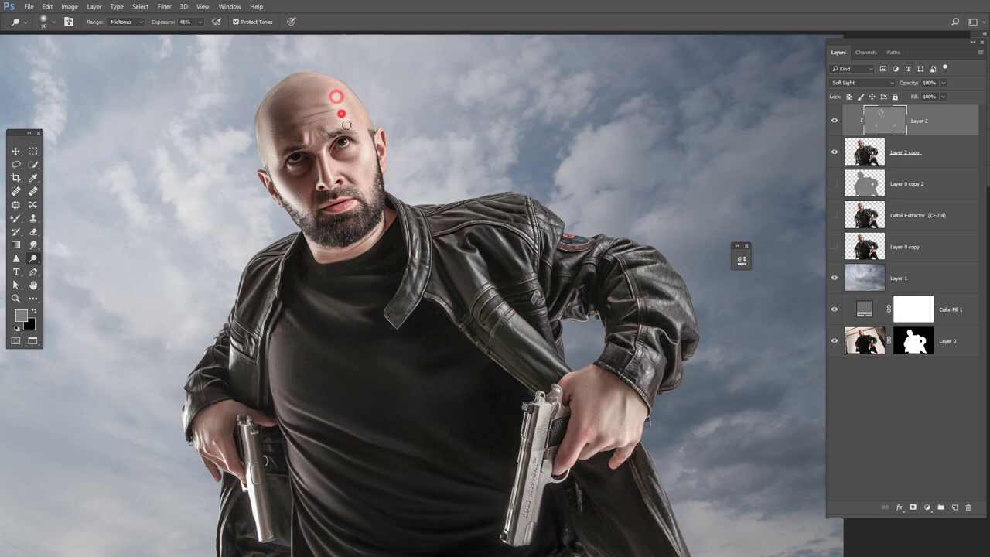
click(365, 158)
click(296, 204)
drag(358, 203, 370, 176)
click(504, 242)
drag(493, 279, 534, 348)
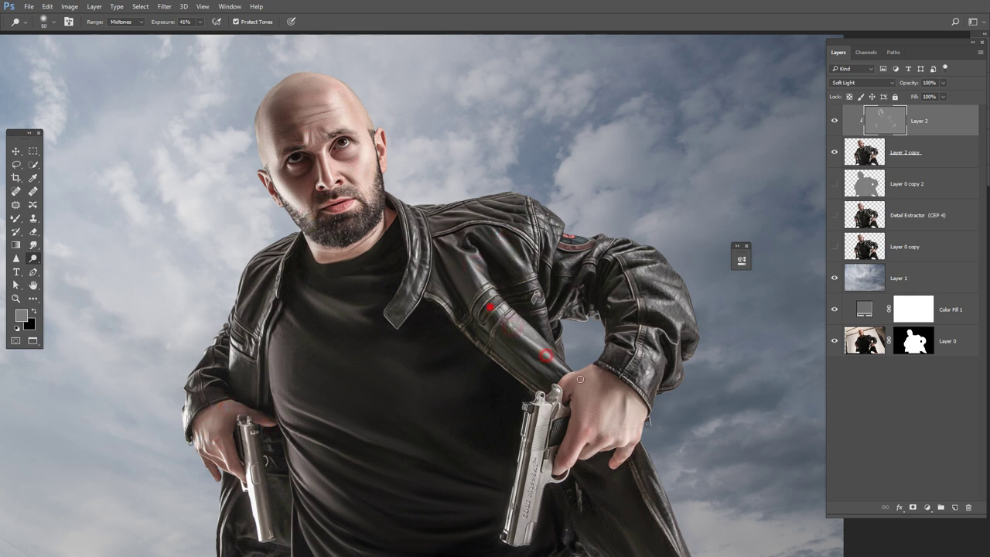
drag(287, 254, 266, 282)
key(bracketright)
key(bracketright)
drag(232, 348, 202, 395)
Dodge broad highlights across the chest with a much larger brush
key(bracketright)
key(bracketright)
key(bracketright)
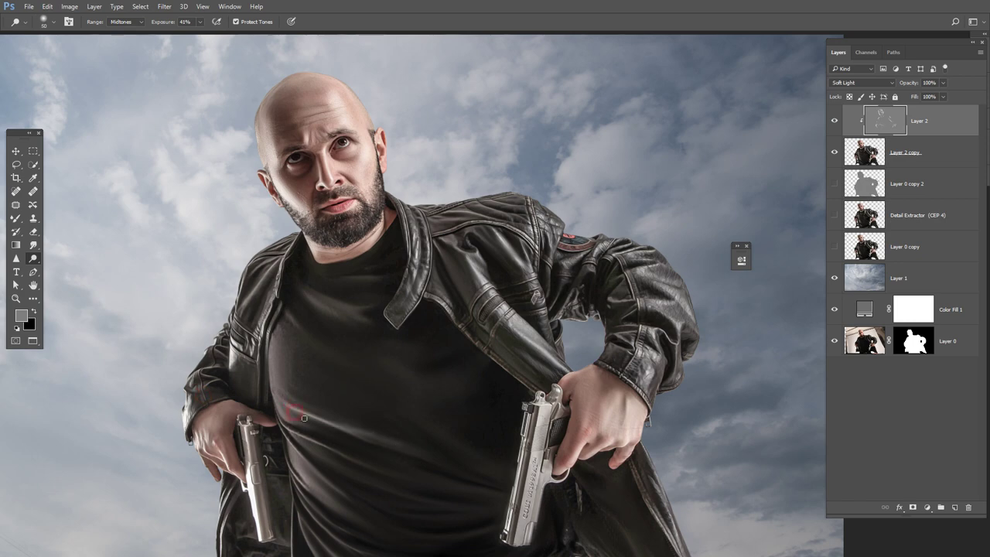
click(329, 406)
drag(286, 342, 302, 391)
click(338, 291)
click(305, 464)
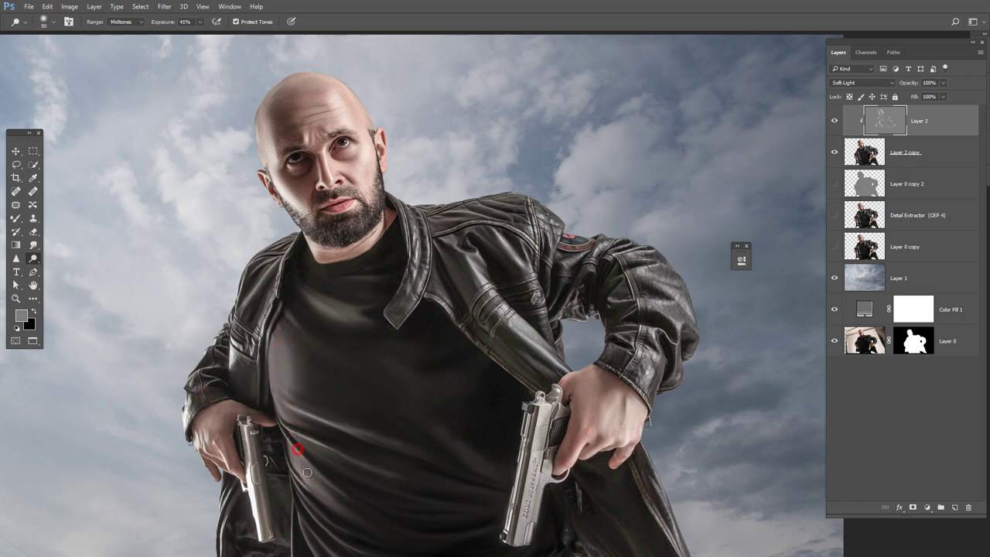
click(453, 519)
click(360, 438)
key(bracketleft)
key(bracketleft)
key(bracketleft)
drag(416, 469, 404, 382)
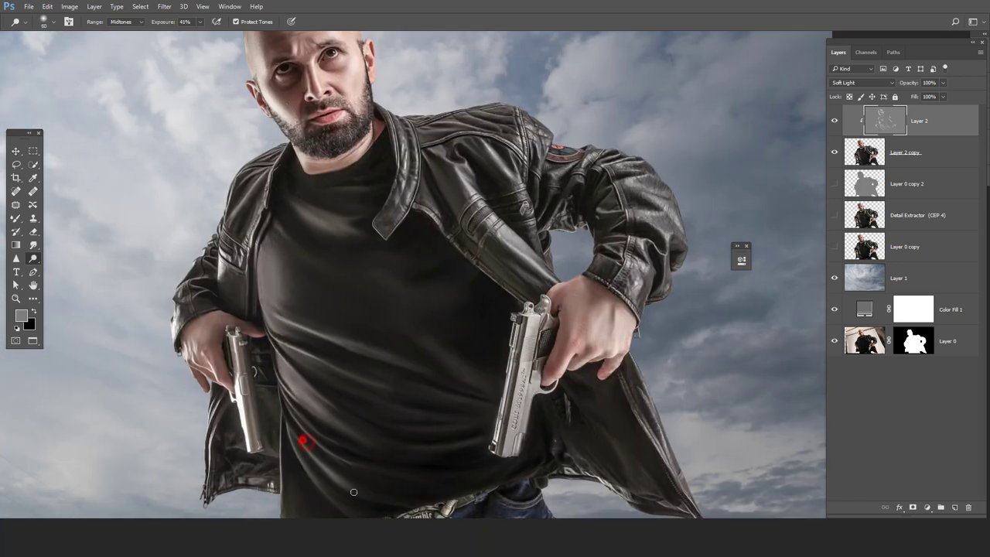
drag(302, 440, 289, 464)
Brighten small spots on the chest and collar and highlights along the jacket
click(446, 287)
key(bracketleft)
key(bracketleft)
key(bracketleft)
click(320, 188)
key(bracketleft)
key(bracketleft)
click(361, 176)
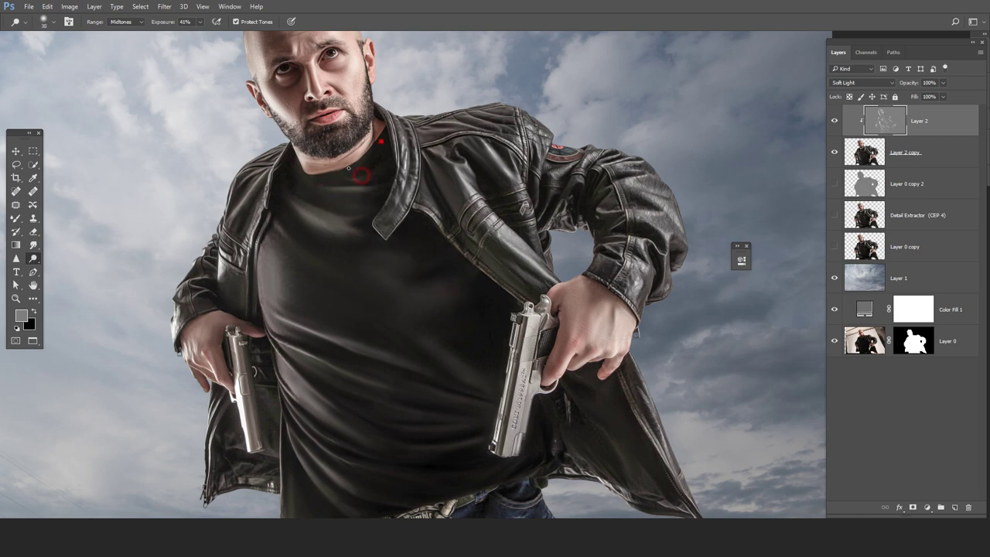
drag(621, 483, 579, 453)
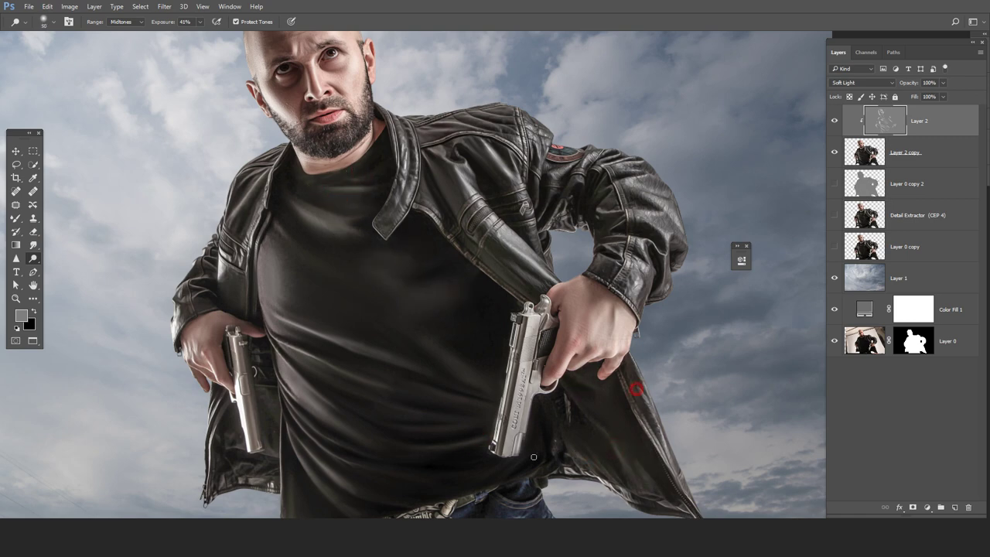
drag(242, 234, 245, 272)
scroll(391, 290, down, 1)
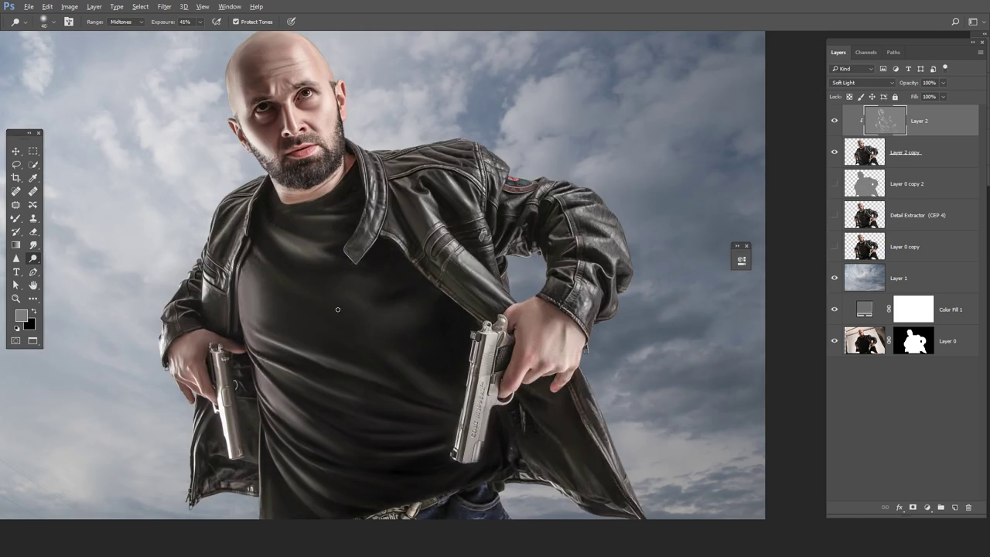
Switch to the Burn tool and darken the shirt and the left pistol grip
key(shift+o)
click(287, 265)
drag(410, 485, 425, 480)
mouse_move(223, 357)
mouse_down()
mouse_move(237, 456)
mouse_move(233, 403)
mouse_up()
Burn the right pistol and the hand holding it
key(bracketleft)
key(bracketleft)
key(bracketleft)
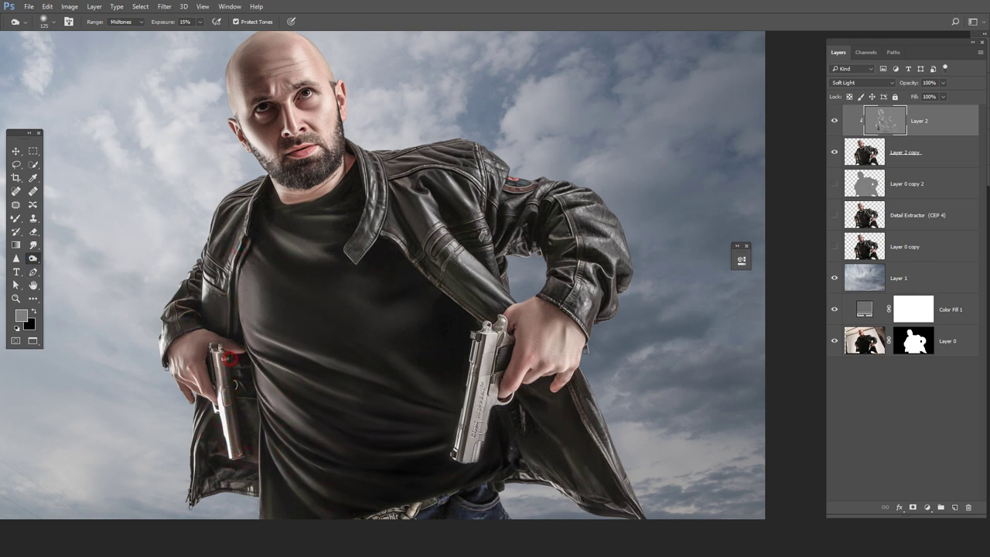
drag(485, 346, 457, 464)
scroll(495, 352, up, 1)
mouse_move(498, 406)
mouse_down()
mouse_move(506, 355)
mouse_move(555, 408)
mouse_up()
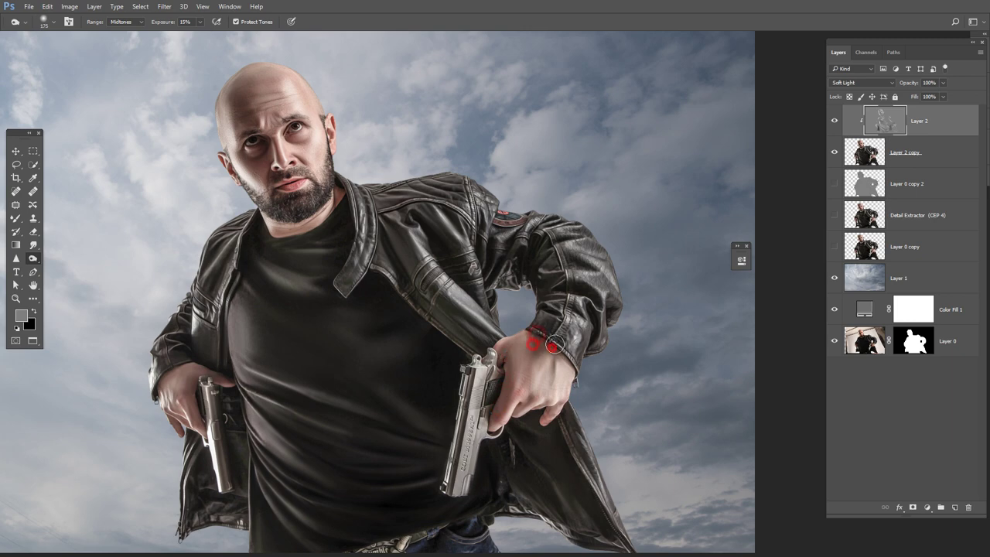
key(bracketright)
key(bracketright)
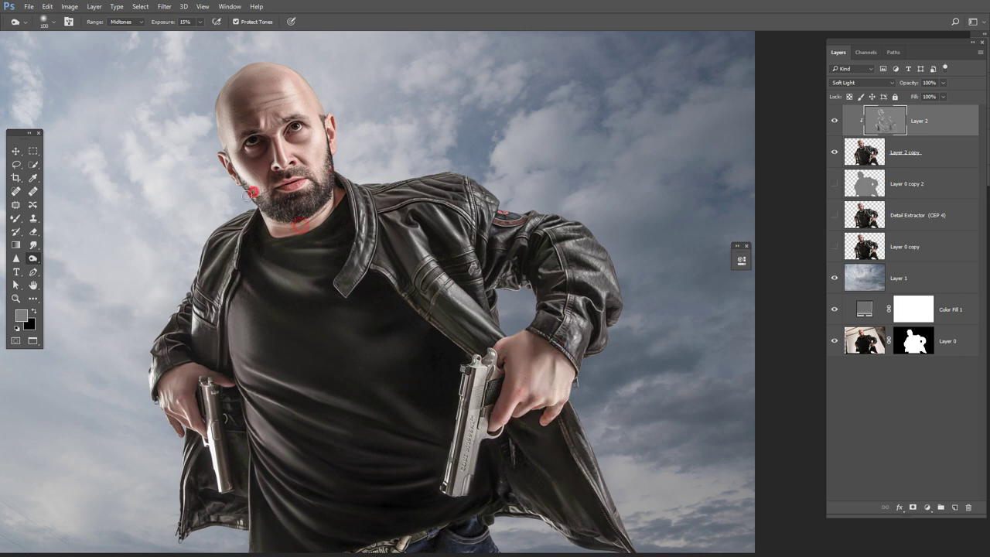
scroll(309, 177, up, 1)
Darken the left cheek, forehead, between the eyes, jacket shoulder and left jacket edge
drag(246, 209, 248, 219)
key(bracketleft)
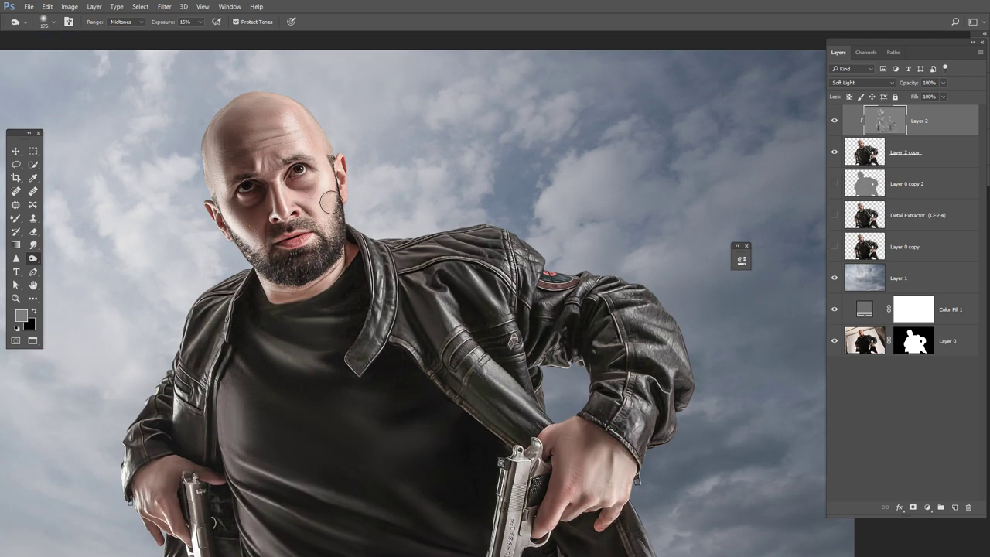
drag(255, 137, 237, 159)
click(272, 185)
key(bracketright)
key(bracketright)
key(bracketright)
drag(467, 310, 450, 269)
drag(344, 385, 355, 338)
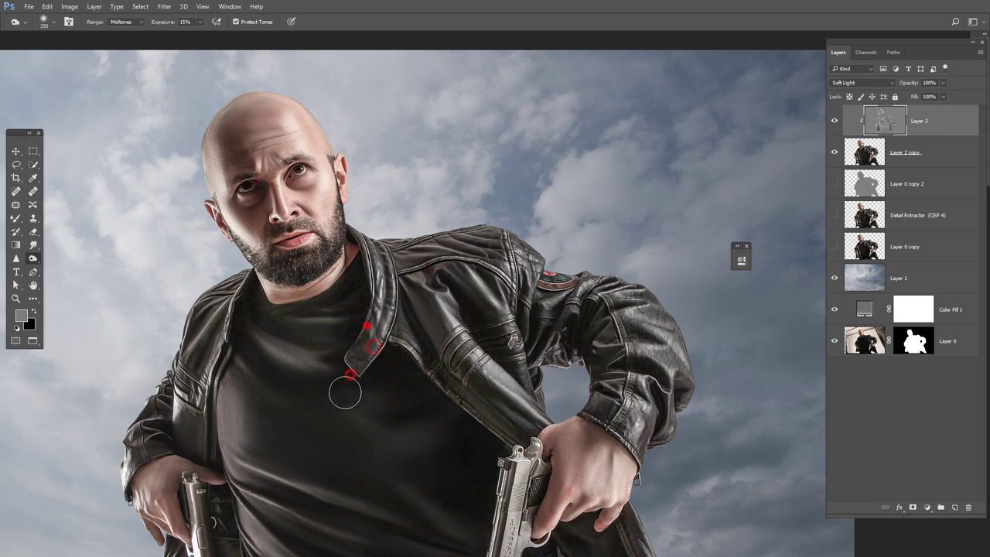
drag(220, 365, 223, 326)
Toggle Layer 2 off and on to compare the dodge-and-burn, then select Layer 1
key(ctrl+minus)
key(ctrl+minus)
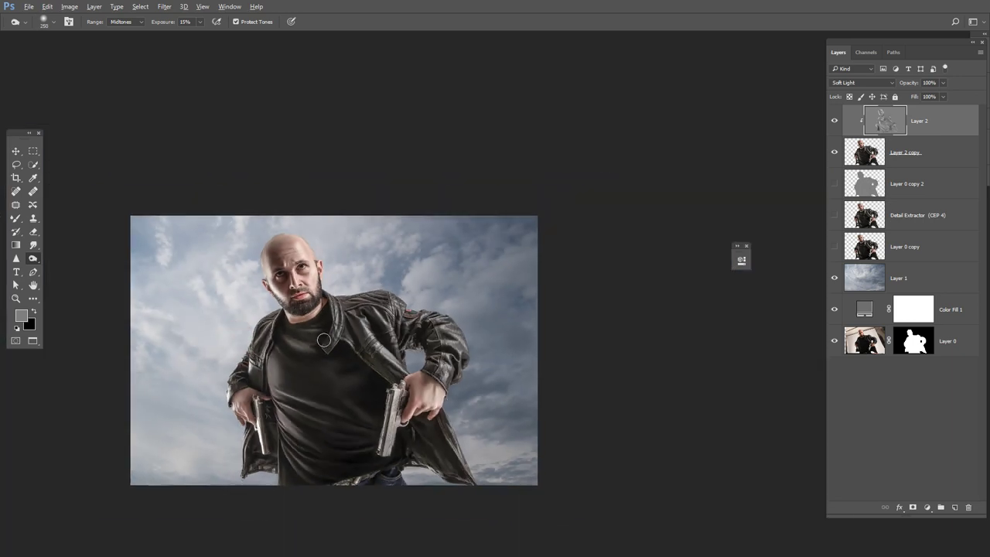
click(834, 121)
double_click(834, 120)
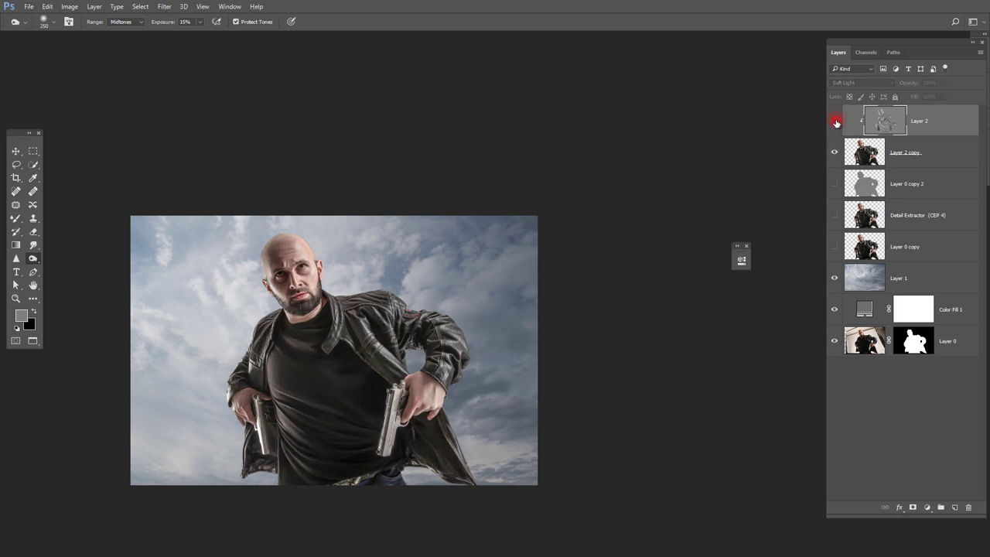
click(834, 121)
scroll(358, 361, up, 2)
scroll(358, 362, down, 2)
scroll(491, 290, down, 2)
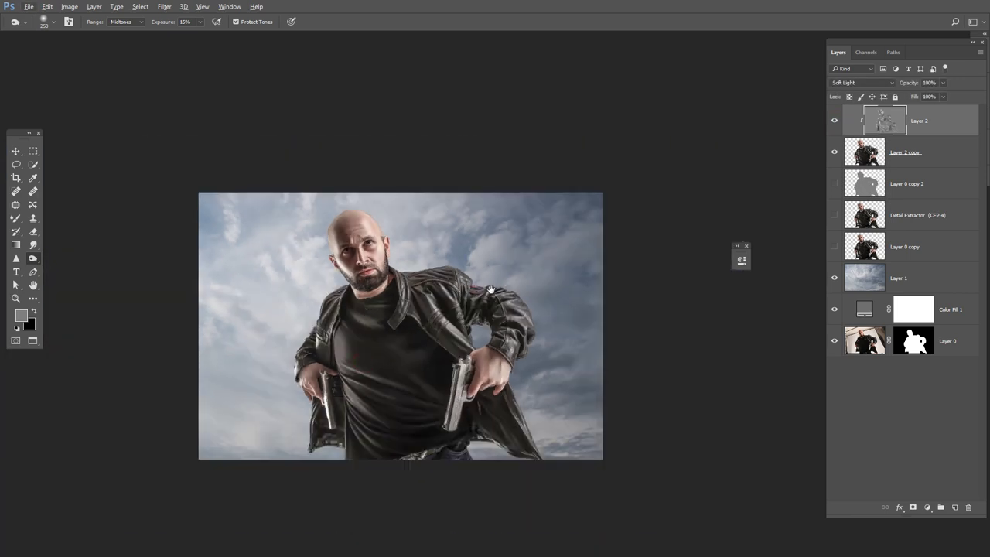
click(894, 279)
scroll(570, 314, up, 1)
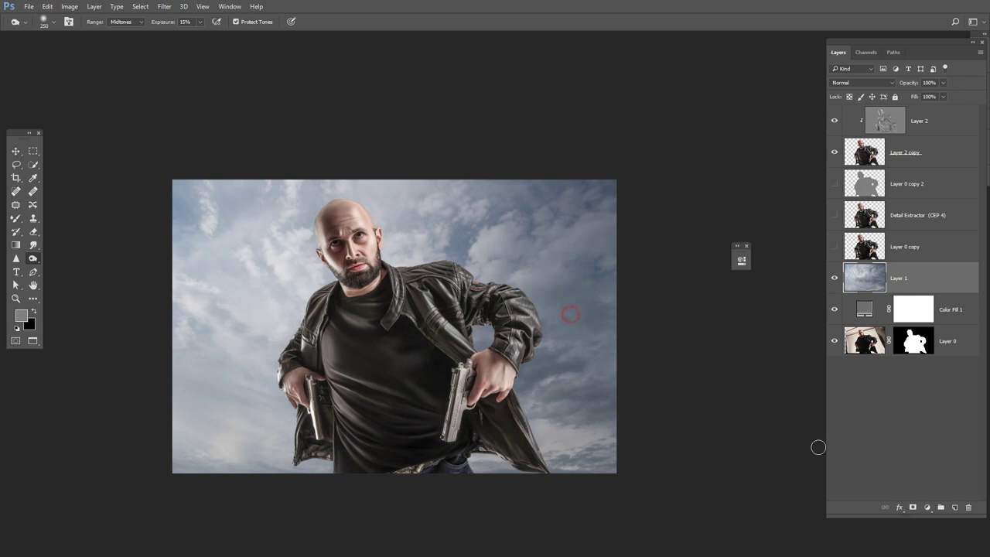
Add a Brightness/Contrast layer above Layer 1 with Brightness -27 and Contrast about 45
click(929, 509)
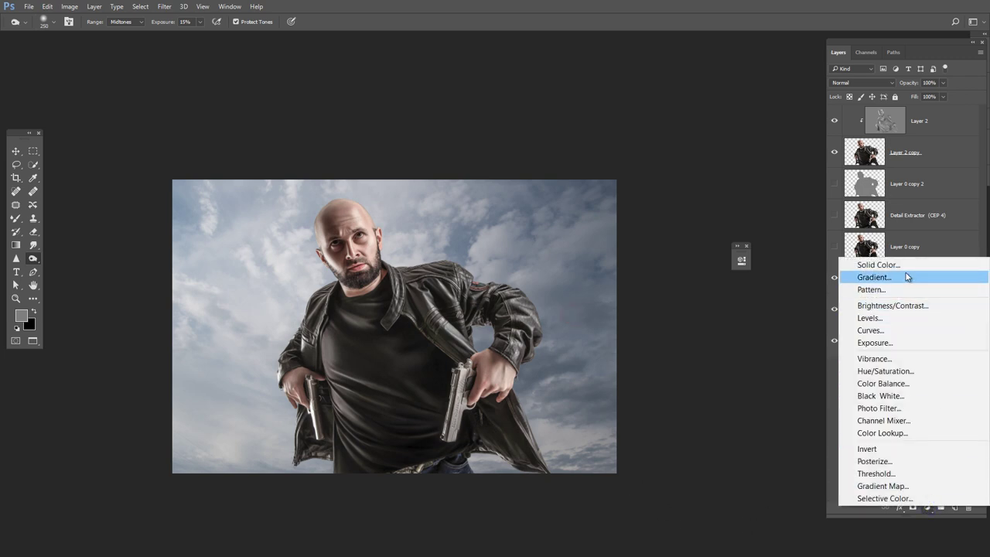
click(899, 307)
mouse_move(671, 315)
mouse_down()
mouse_move(653, 317)
mouse_move(701, 335)
mouse_move(658, 317)
mouse_up()
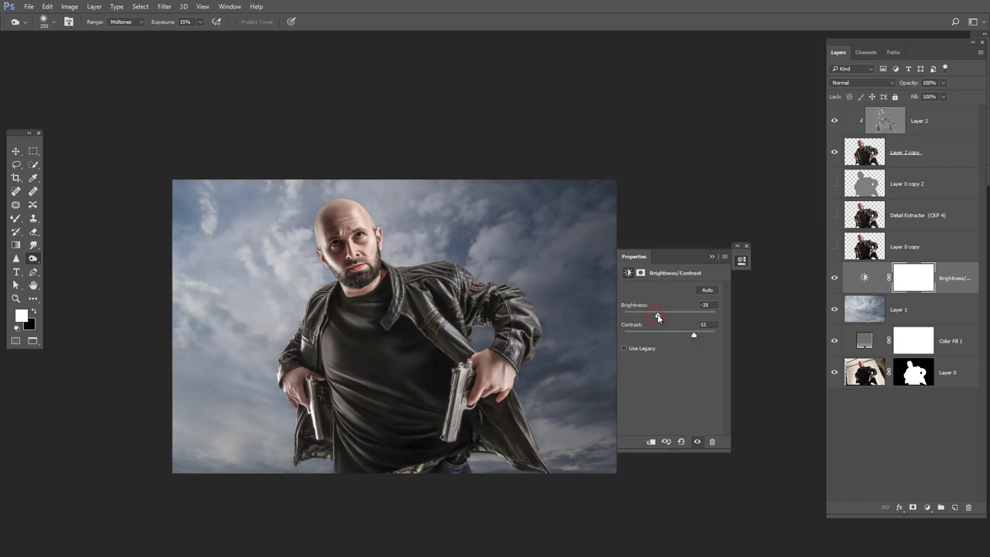
double_click(709, 257)
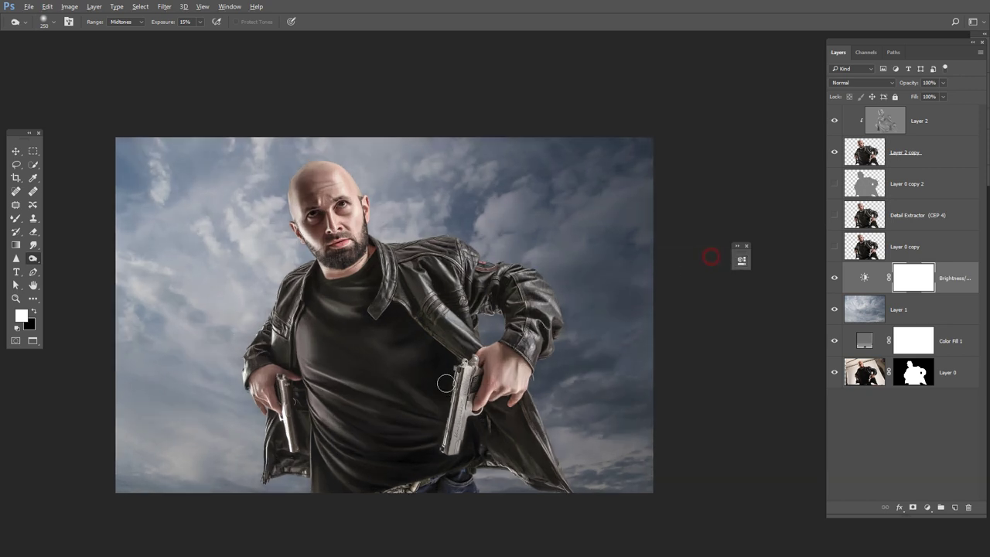
click(834, 277)
double_click(867, 278)
drag(657, 317, 661, 315)
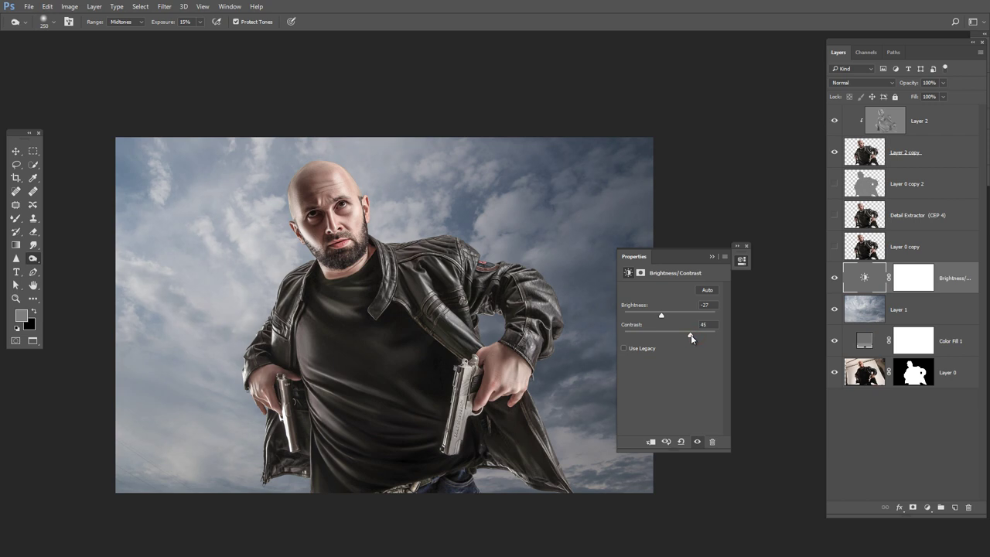
click(711, 257)
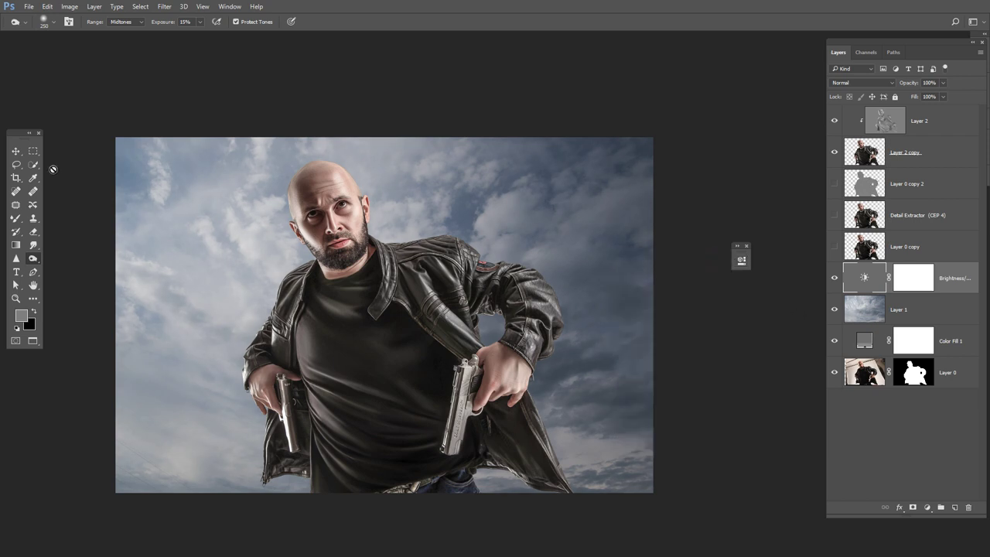
Switch to the Move tool and reposition the view slightly
key(v)
scroll(387, 309, down, 3)
scroll(417, 313, up, 1)
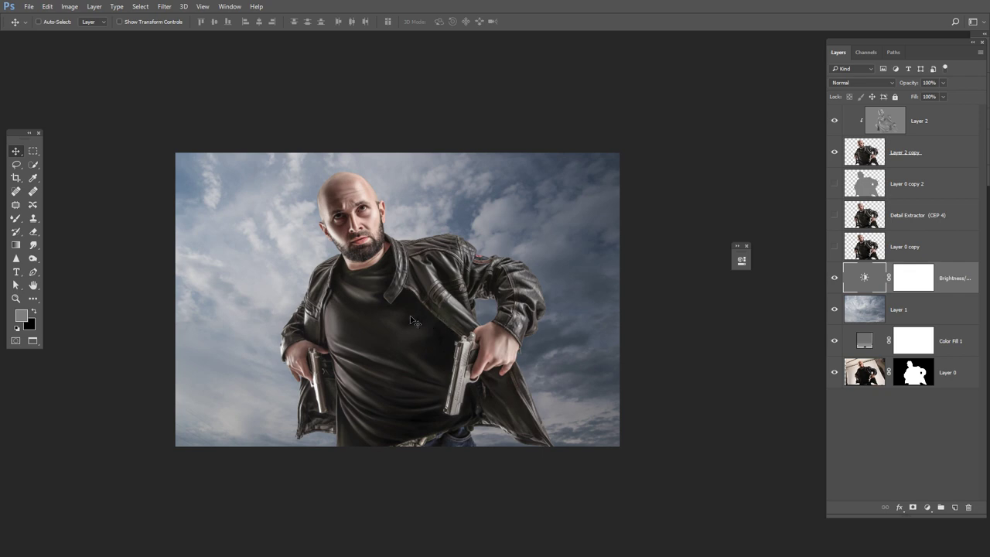
scroll(410, 318, up, 1)
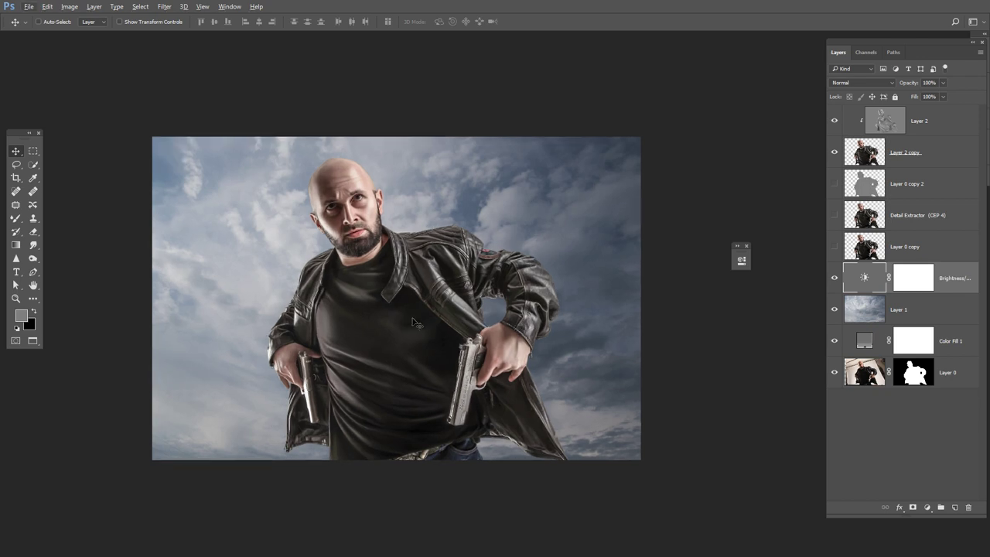
drag(491, 306, 488, 310)
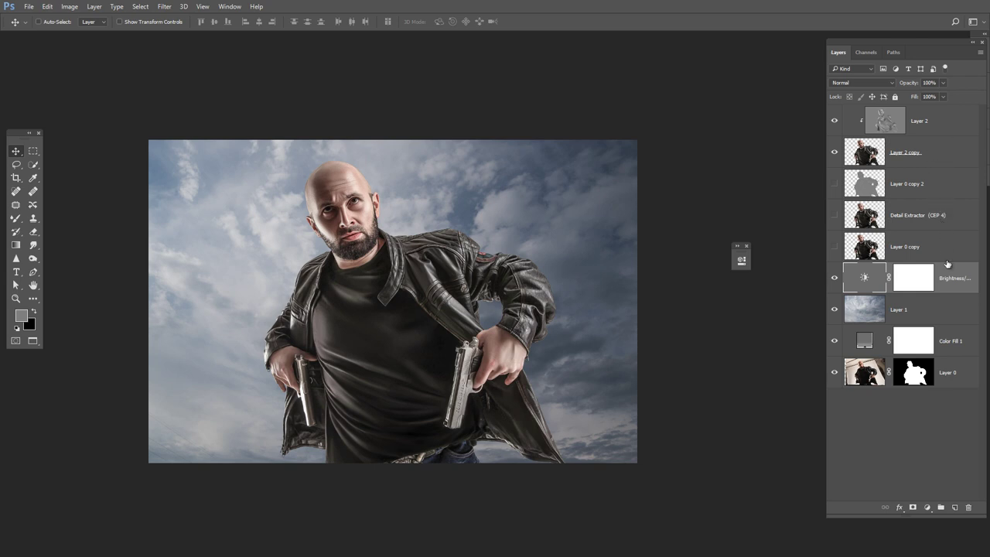
Add a new empty layer and load the Brush tool with white (#ffffff)
click(954, 506)
scroll(387, 348, right, 2)
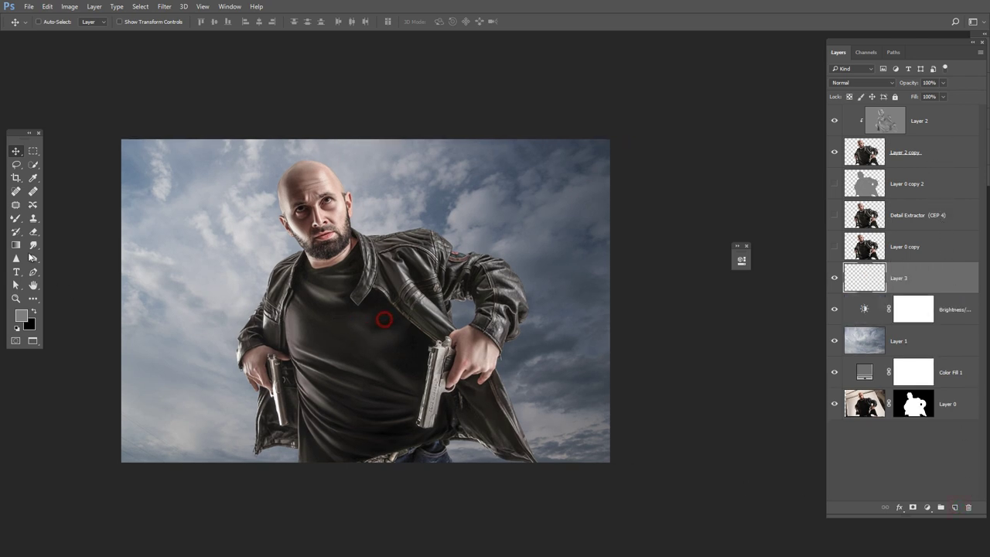
click(16, 219)
click(60, 218)
click(21, 315)
click(266, 250)
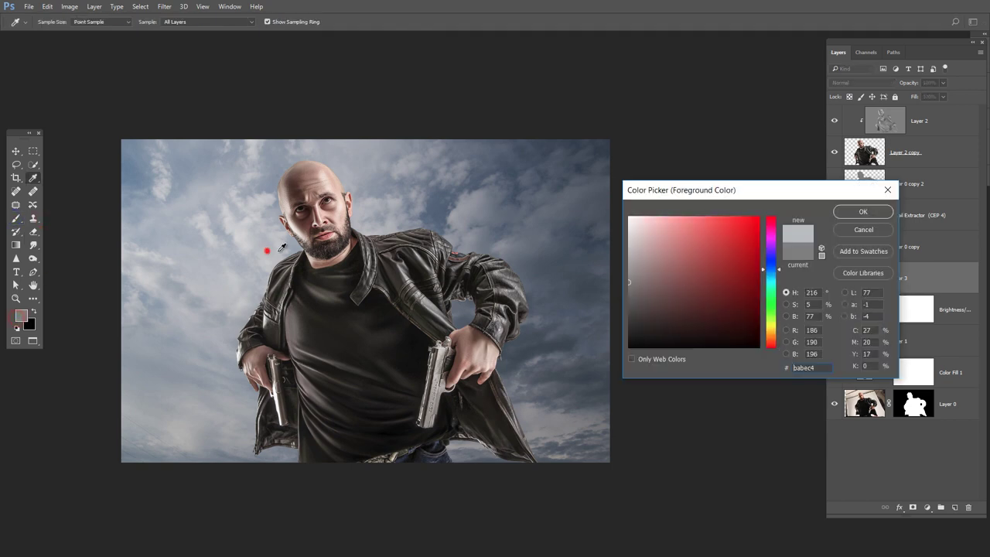
text(ffffff)
click(863, 211)
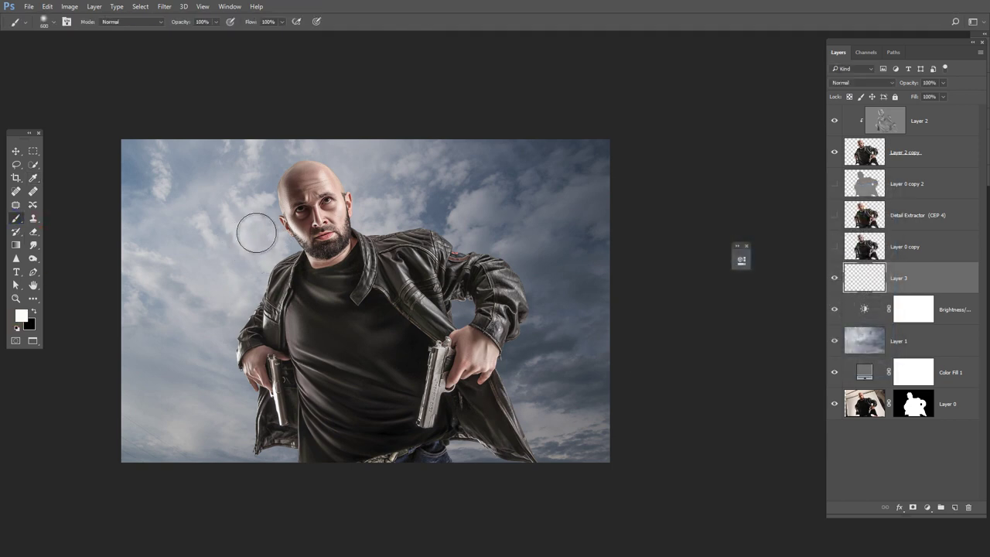
Paint a large soft white glow left of the man's head and scale it up
key(bracketright)
key(bracketright)
key(bracketright)
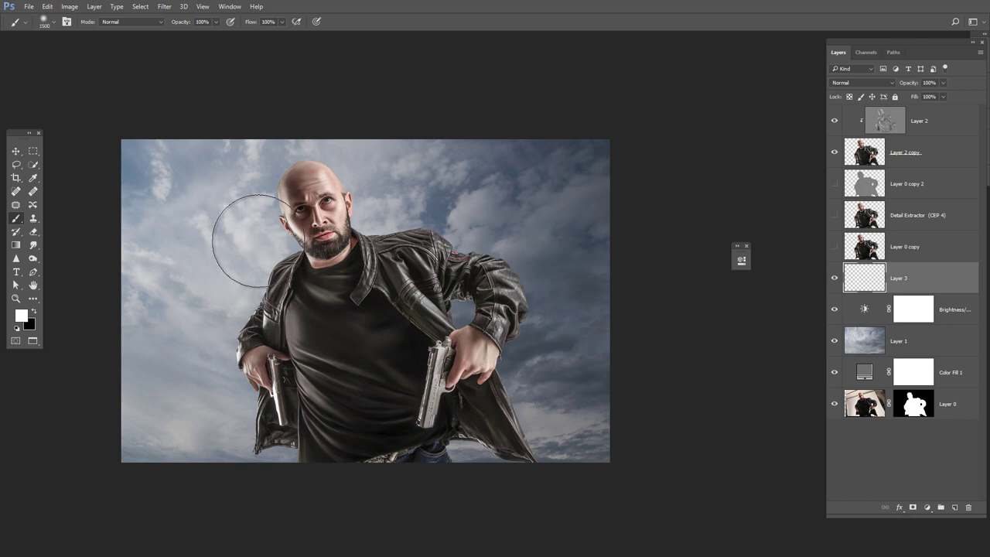
click(216, 21)
click(263, 244)
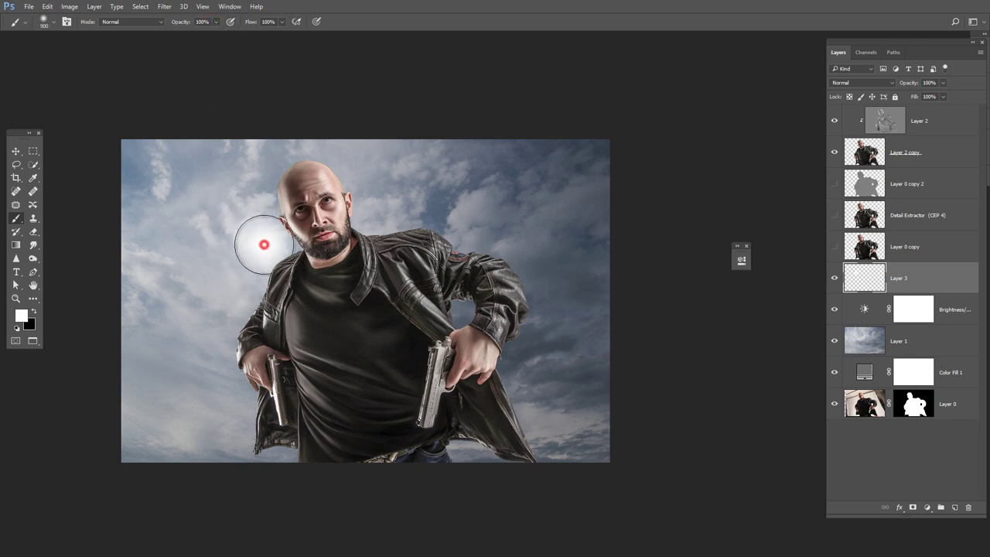
key(ctrl+t)
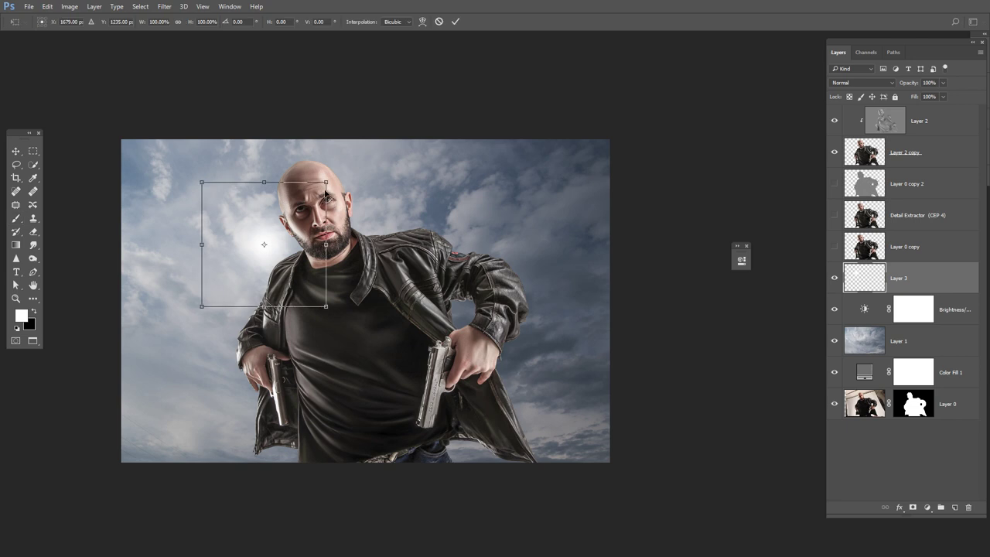
drag(360, 144, 354, 162)
mouse_move(313, 217)
mouse_down()
mouse_move(339, 230)
mouse_move(286, 210)
mouse_up()
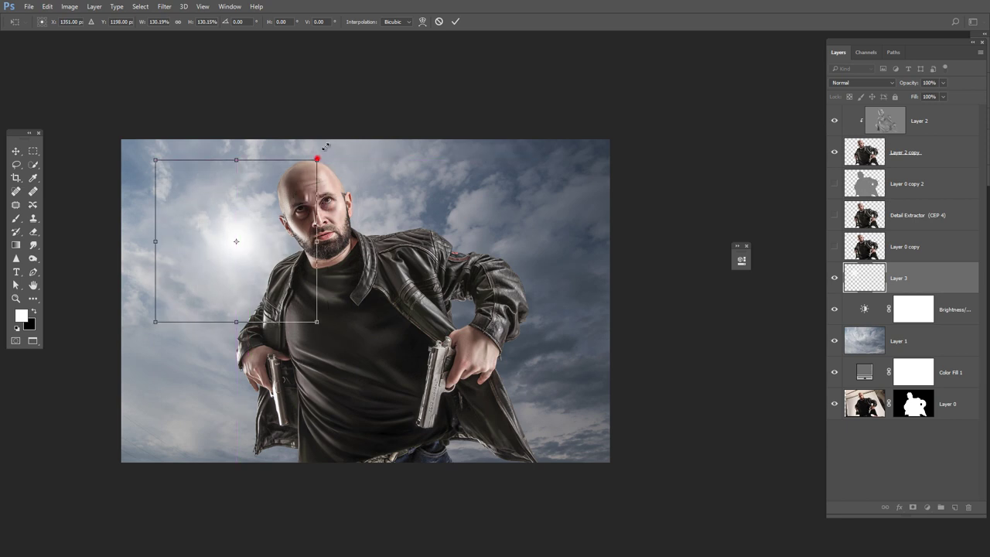
drag(320, 156, 338, 122)
double_click(307, 178)
Set the Layer 3 glow to Color Dodge blending and lower its fill
key(b)
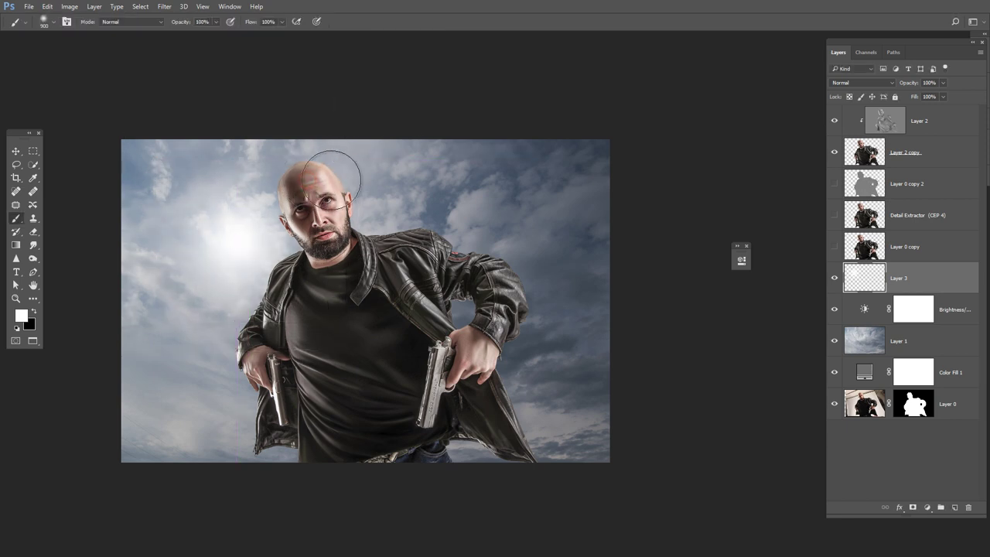
click(860, 83)
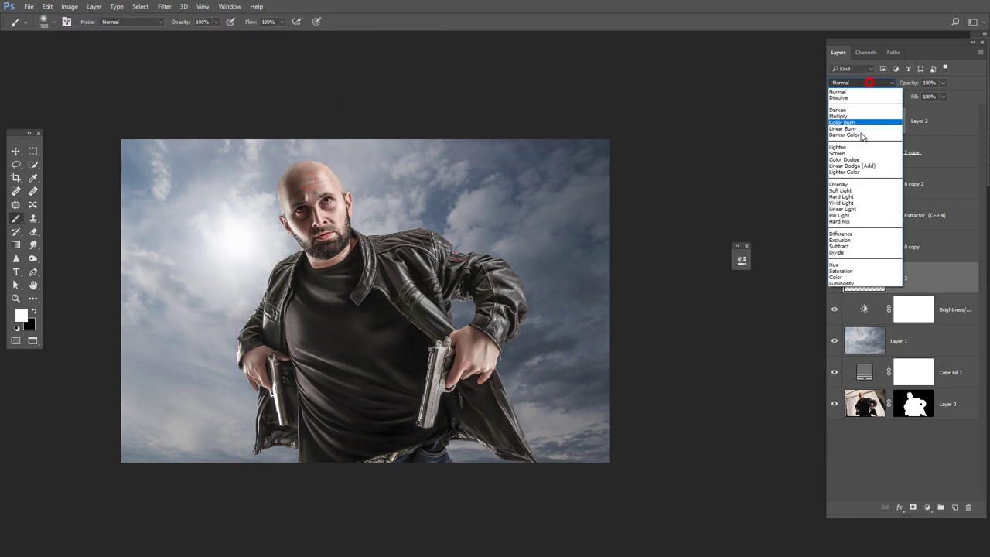
click(851, 172)
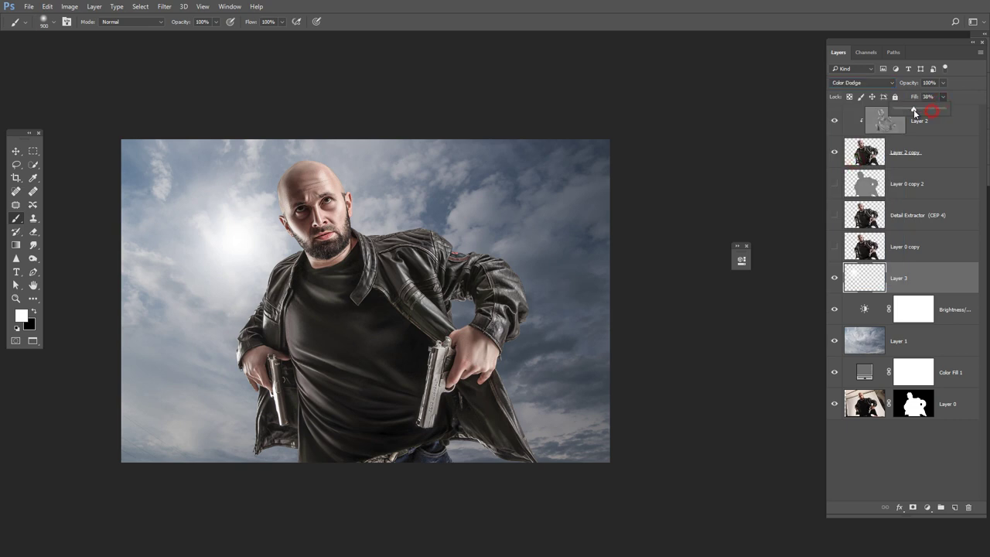
drag(893, 112, 959, 116)
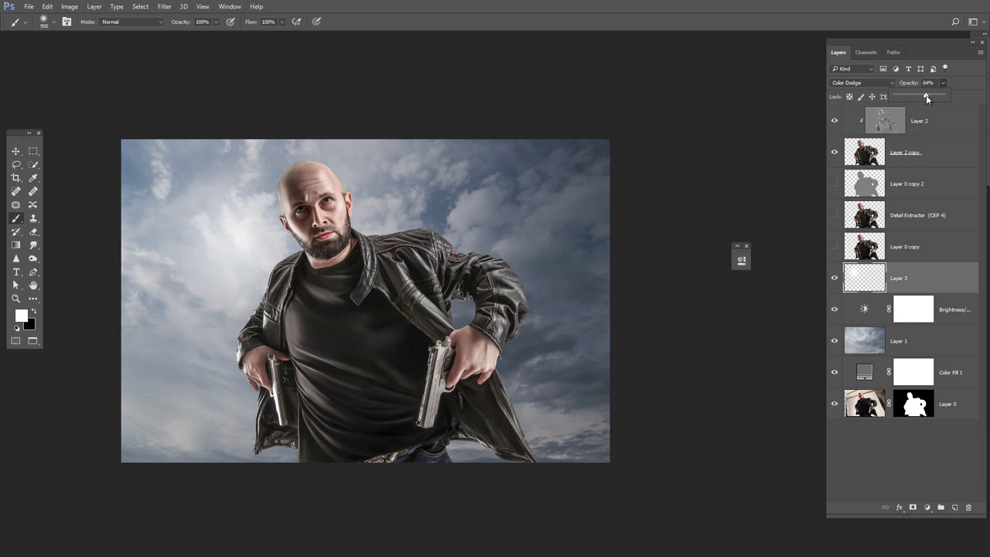
click(924, 279)
Duplicate the glow as Layer 3 copy, clip it to Layer 2 at 100% opacity
key(ctrl+j)
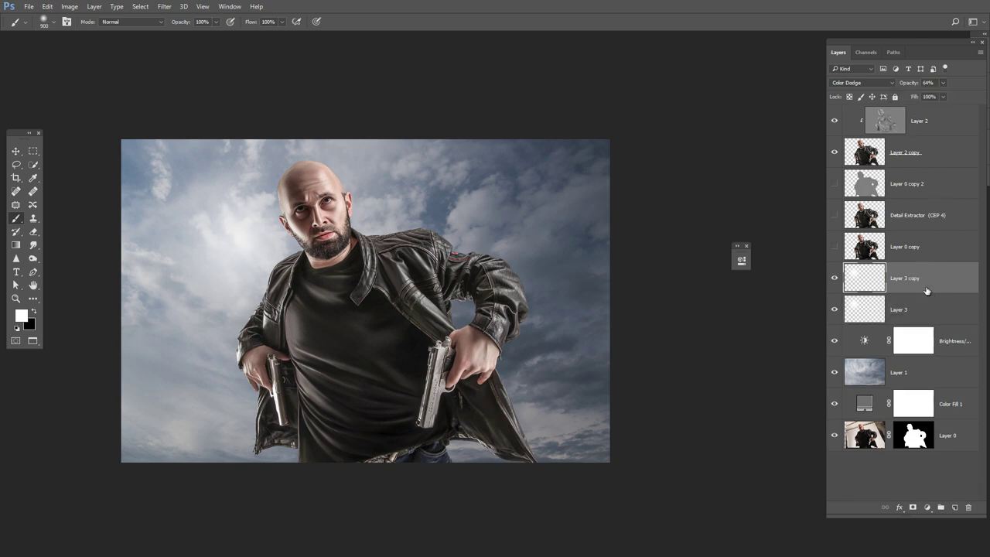
drag(933, 284, 935, 124)
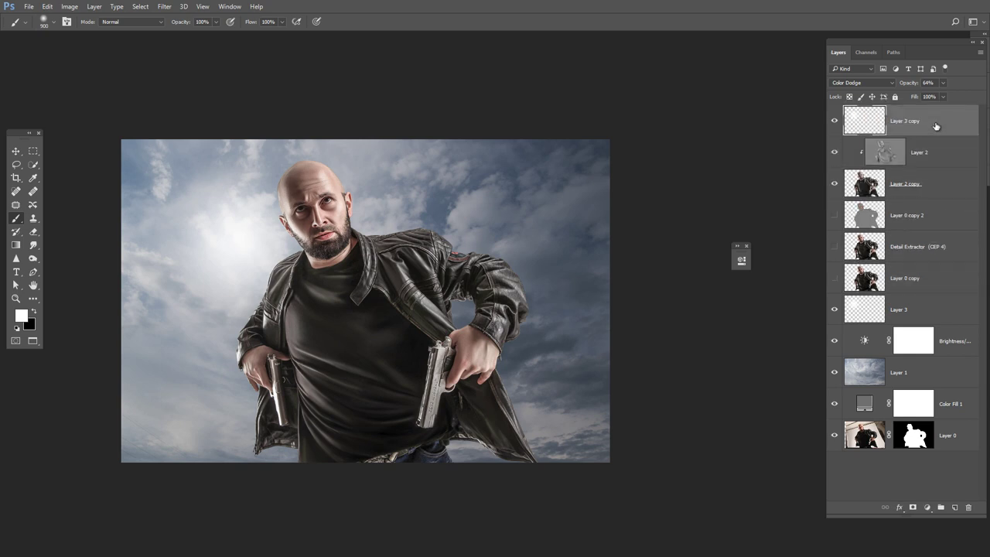
alt+click(930, 134)
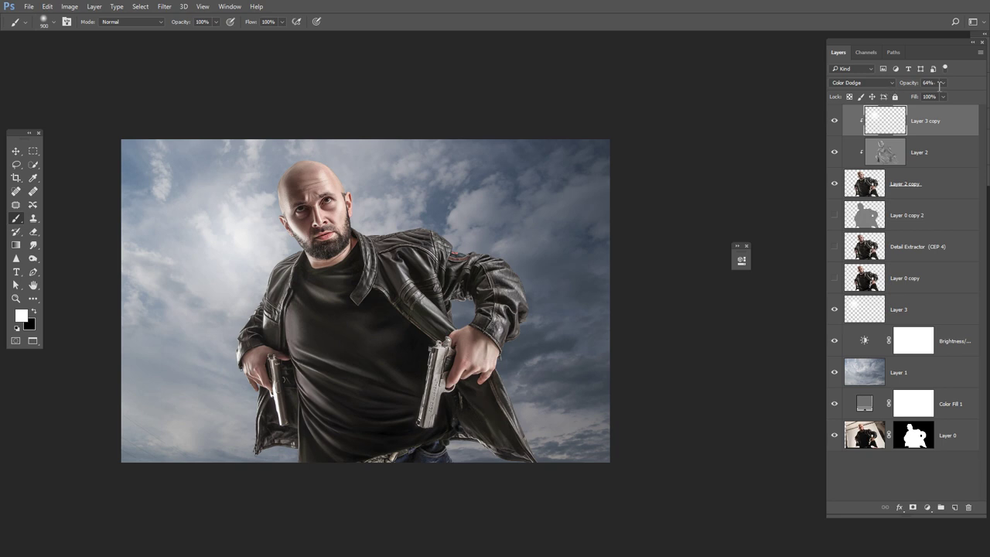
drag(942, 94, 986, 99)
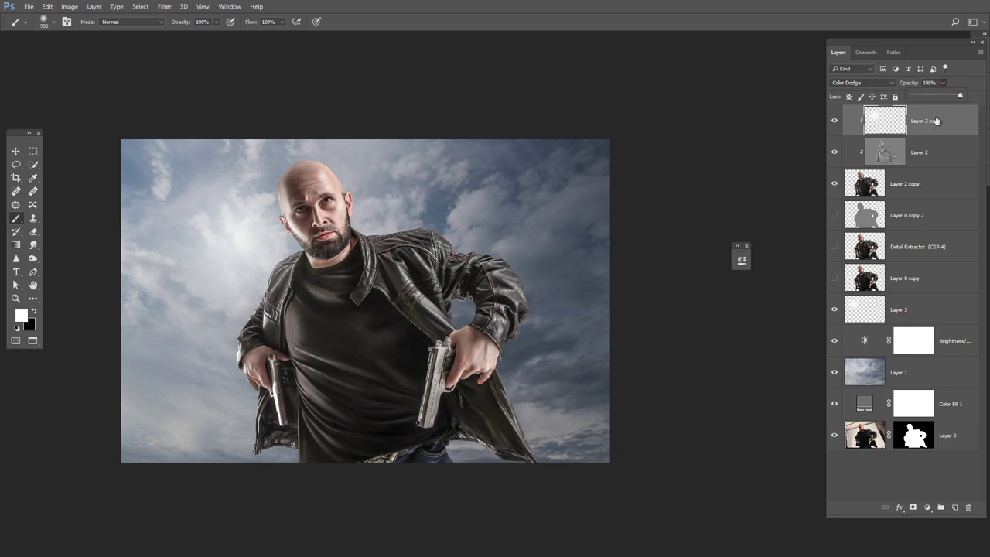
click(973, 96)
Duplicate and clip Layer 3 copy 2 with fill lowered to about 8%
drag(905, 130, 904, 128)
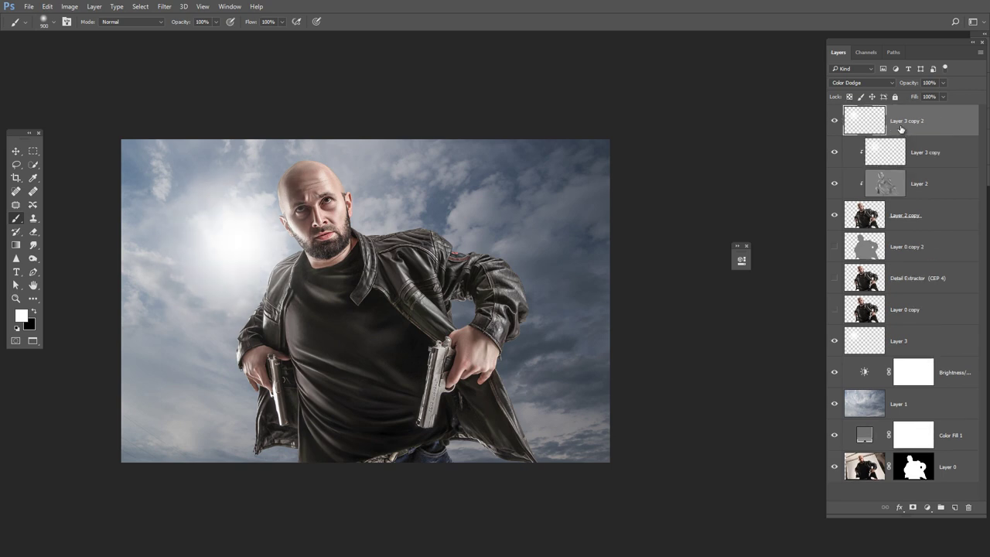
alt+click(935, 133)
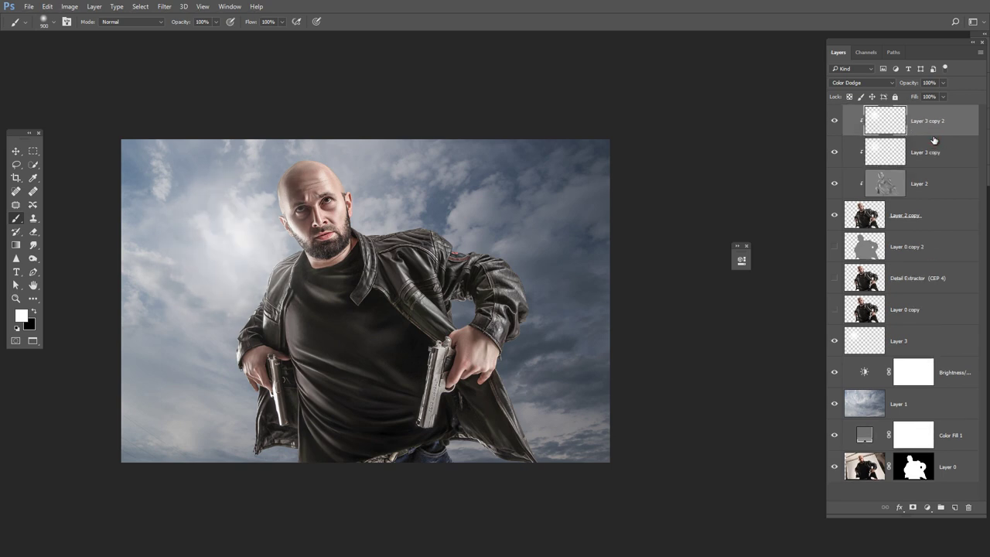
click(886, 86)
click(944, 99)
drag(945, 97, 901, 111)
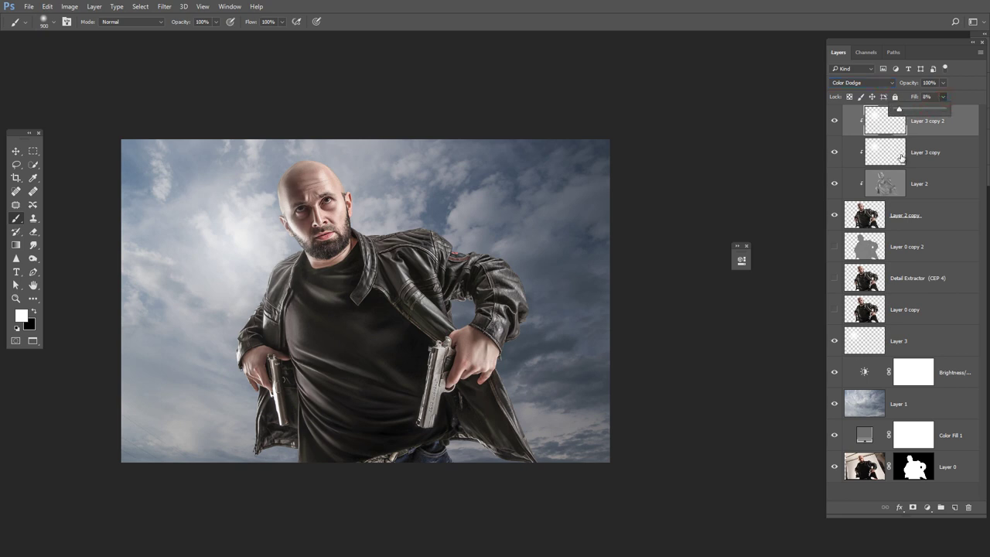
click(949, 185)
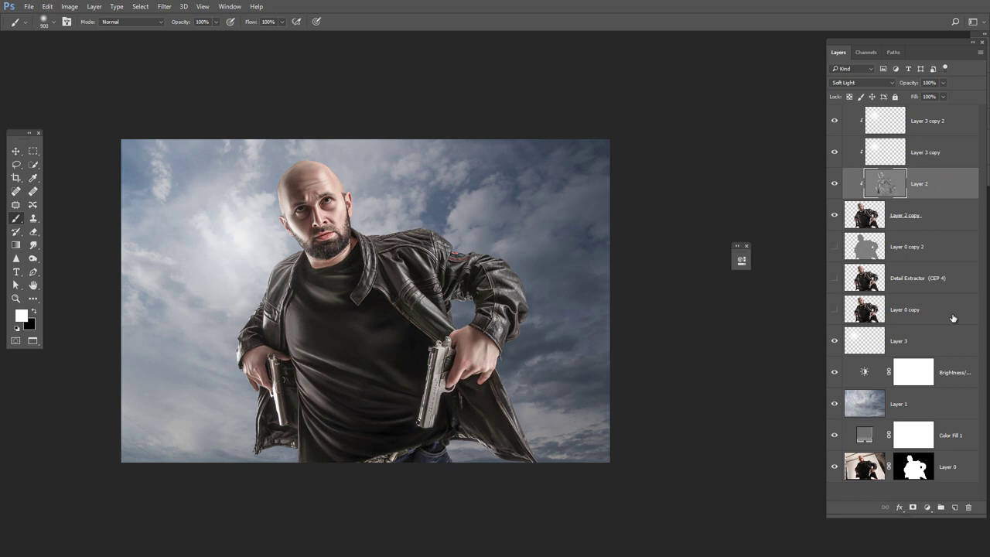
Add clipped Layer 4 set to Color Dodge with fill almost zero
click(955, 507)
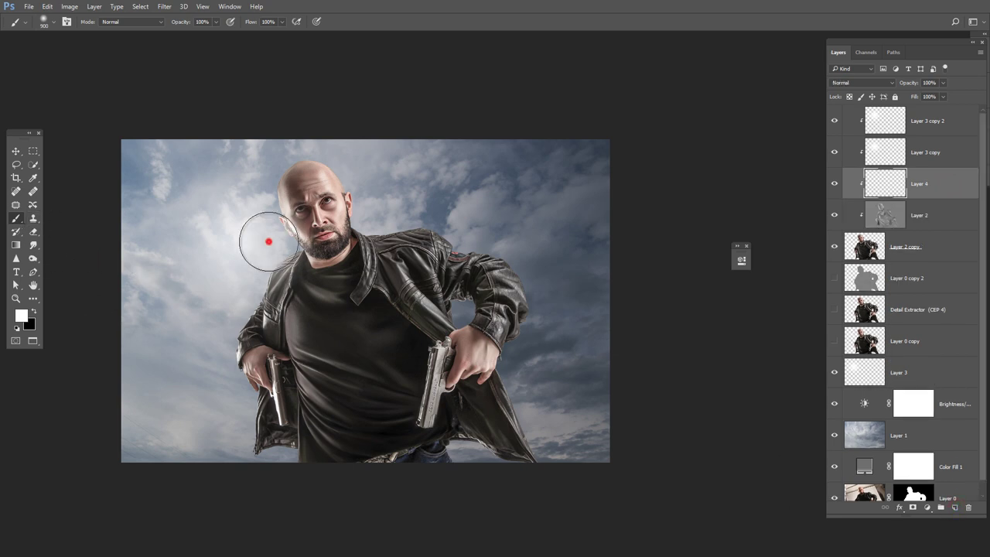
click(856, 83)
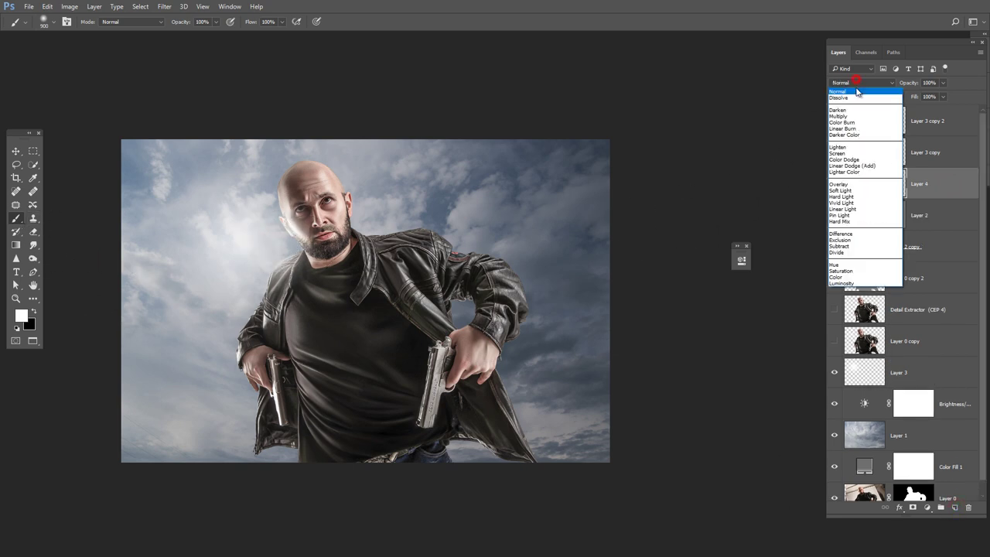
click(845, 159)
drag(943, 96, 892, 112)
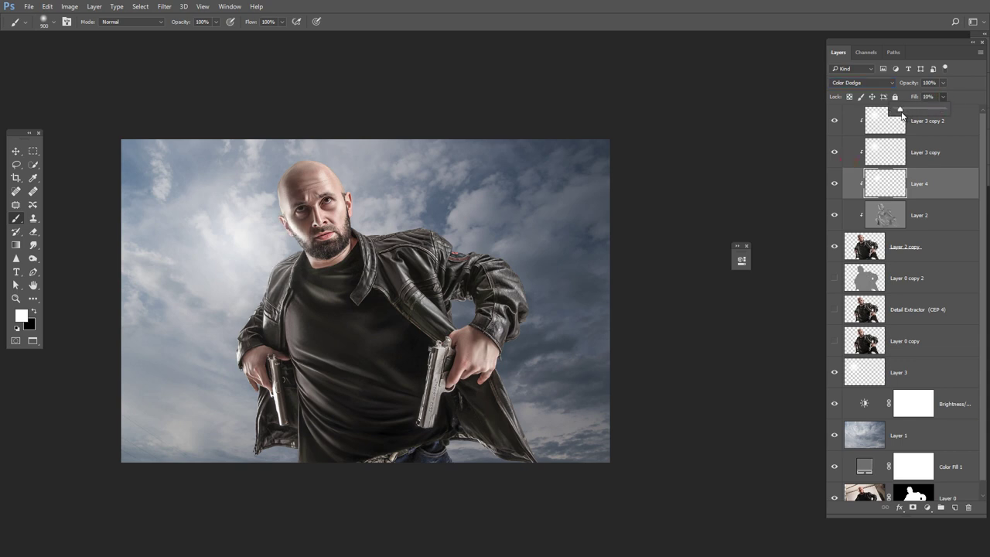
Paint soft shoulder highlights on Layer 4, compare by toggling it, and add Layer 5
scroll(294, 303, up, 2)
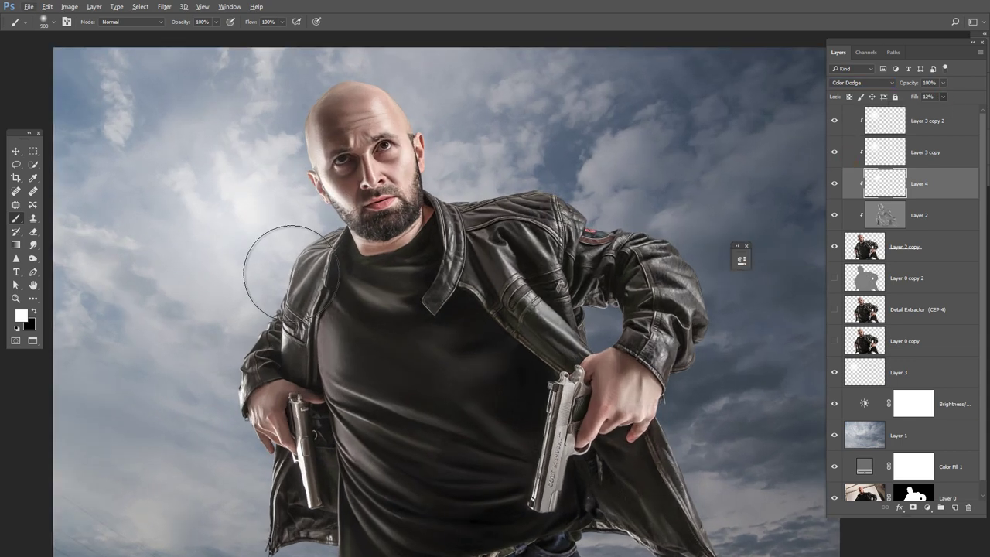
key(bracketleft)
key(bracketleft)
key(bracketleft)
key(bracketright)
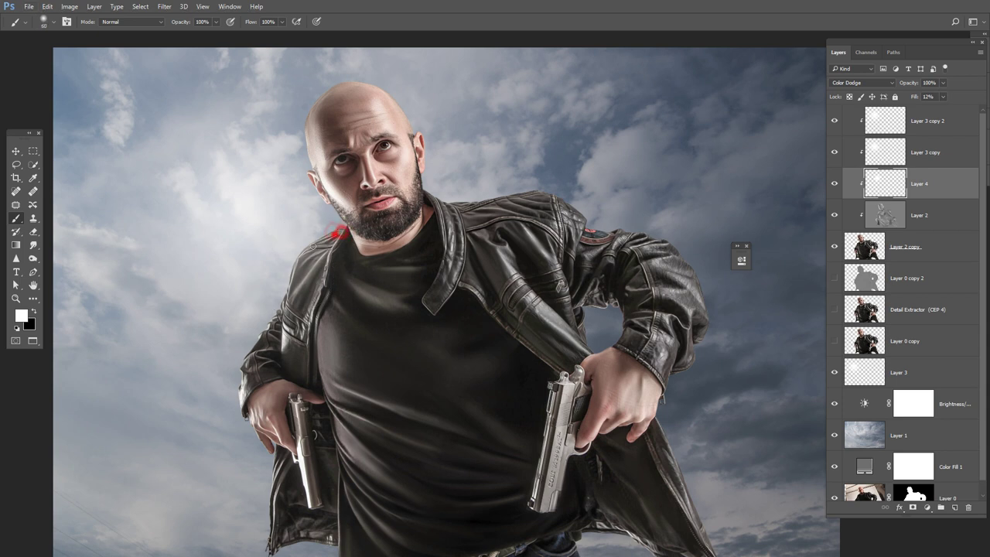
key(bracketright)
key(bracketright)
key(bracketleft)
key(bracketleft)
click(834, 183)
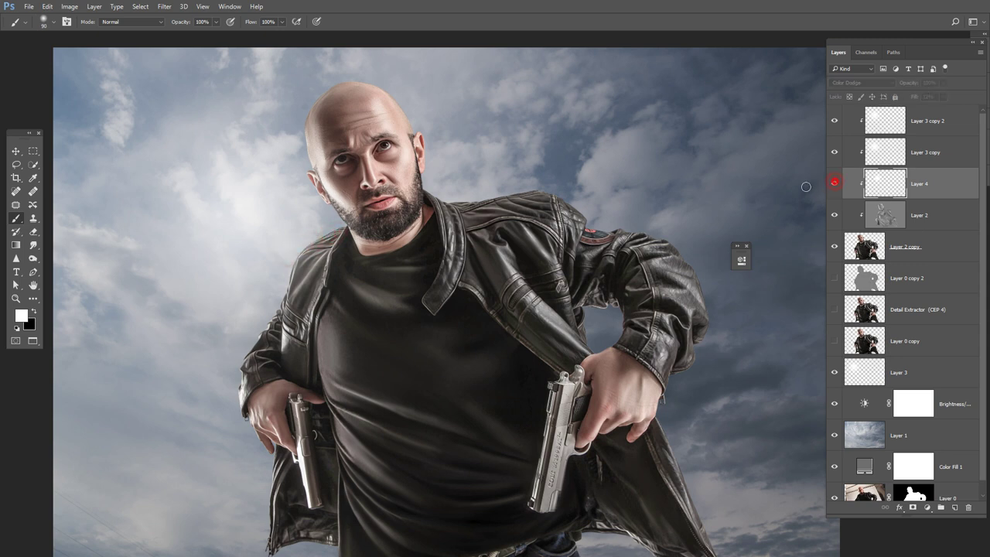
click(834, 183)
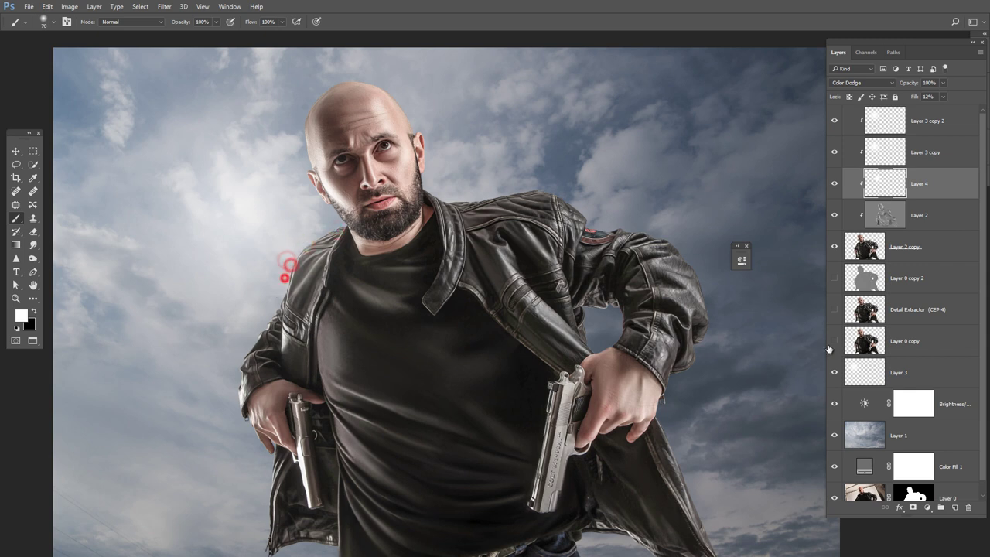
click(953, 507)
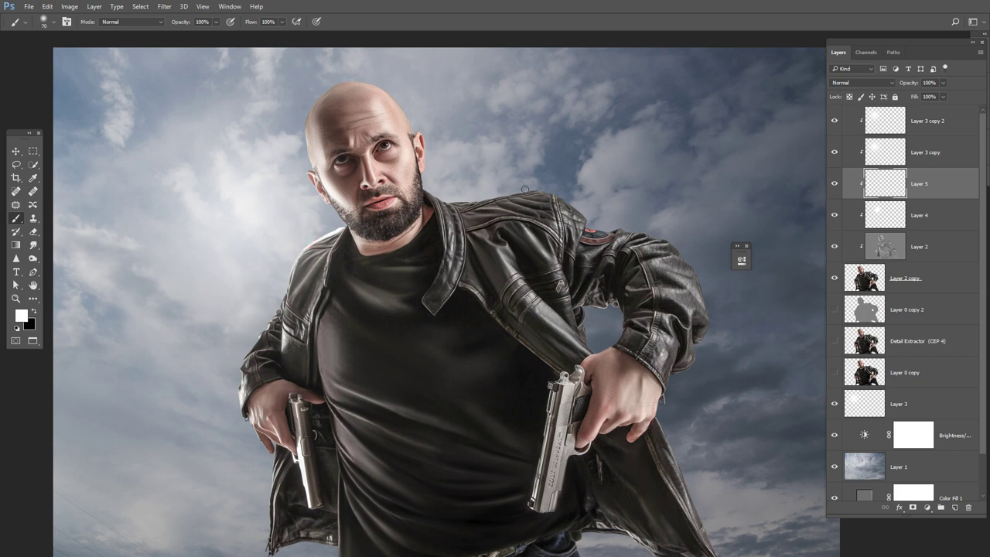
Blend Layer 5 as Overlay with white highlights on the man, then select Layer 3 copy 2
click(873, 80)
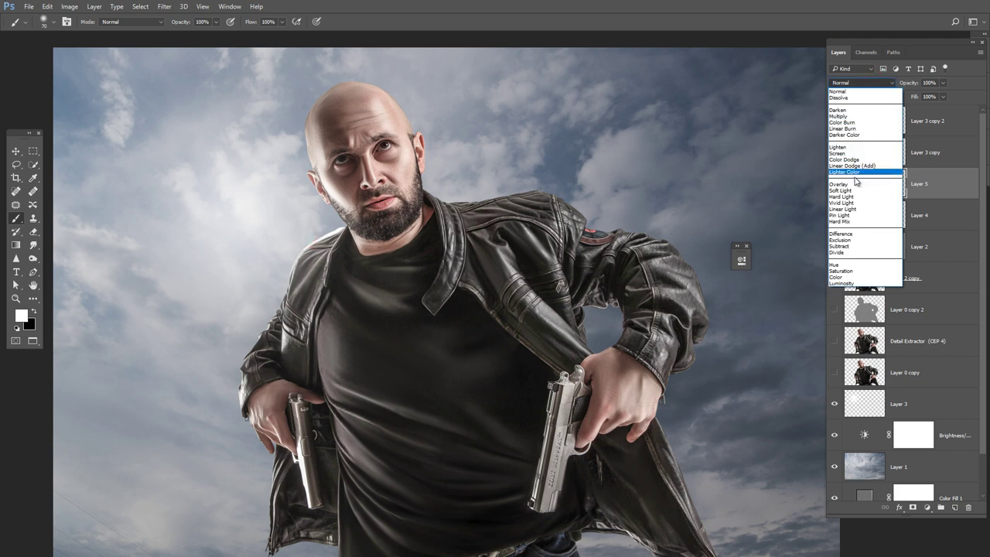
click(853, 183)
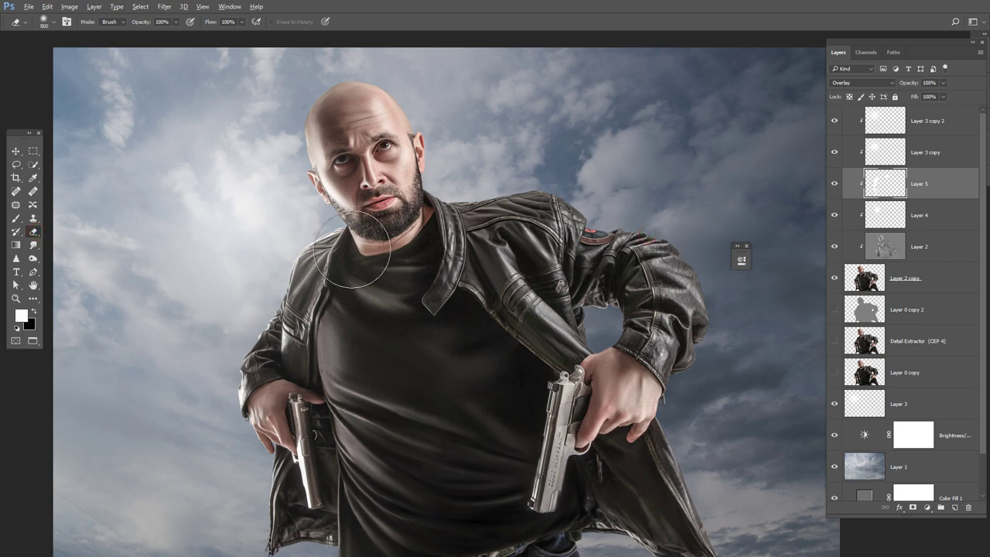
scroll(352, 249, down, 2)
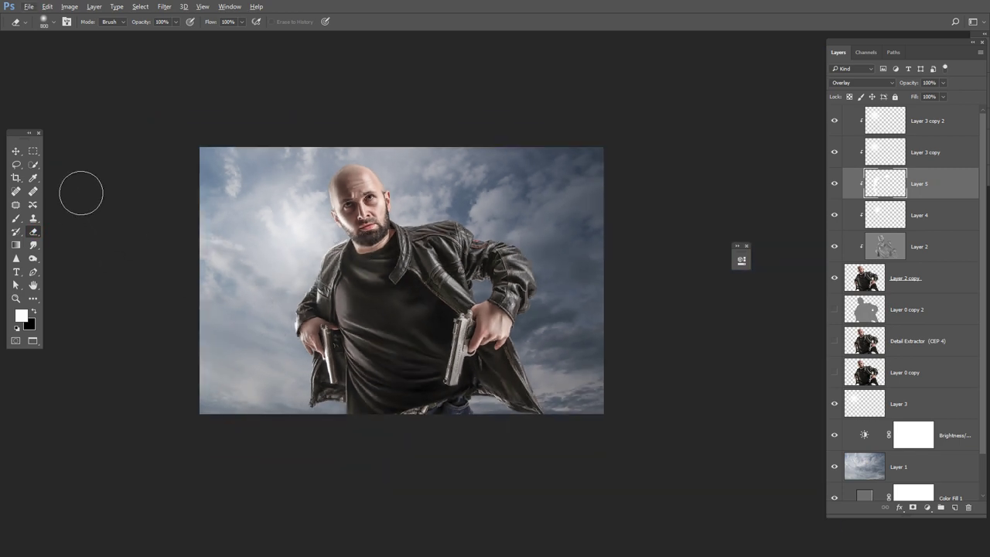
scroll(478, 378, up, 1)
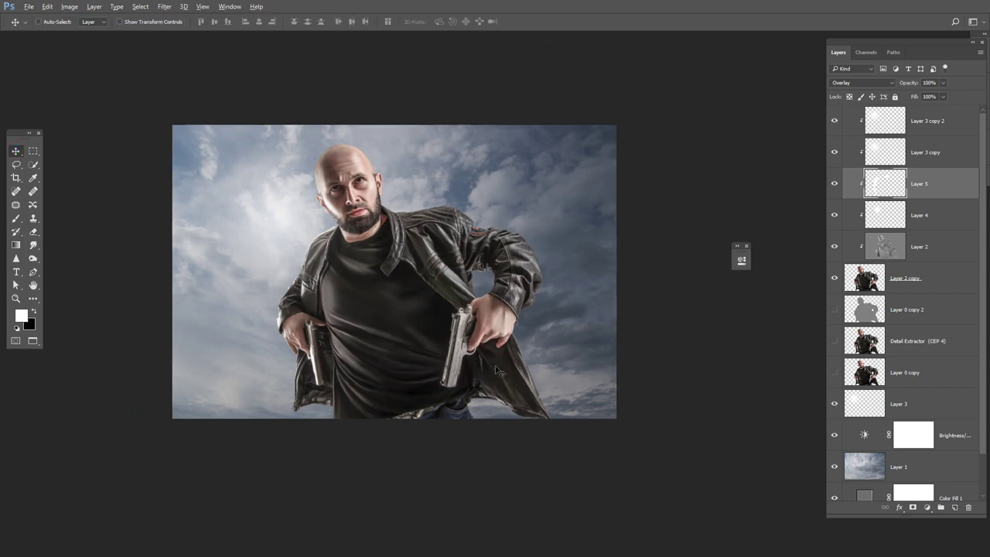
click(944, 118)
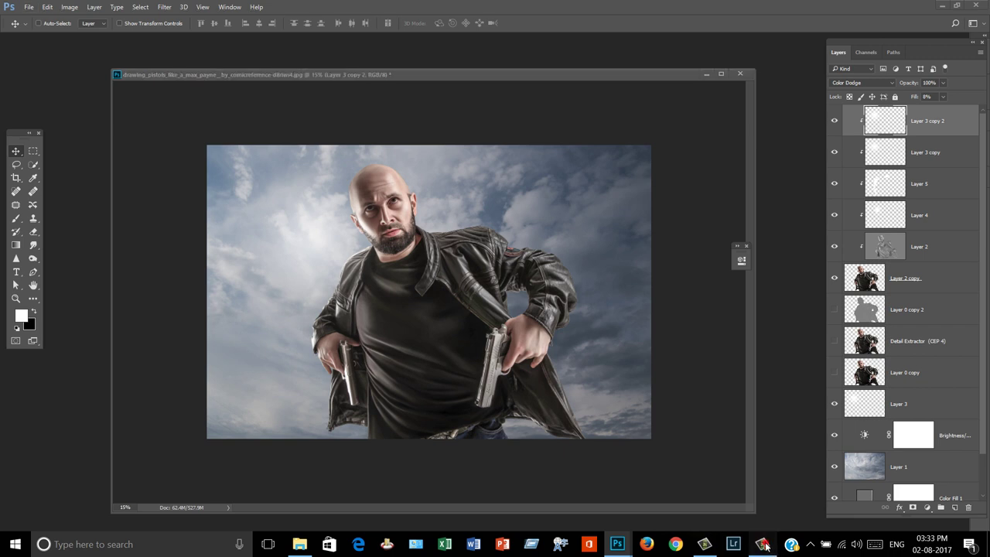
Add a new empty layer above Layer 3
click(764, 543)
click(943, 492)
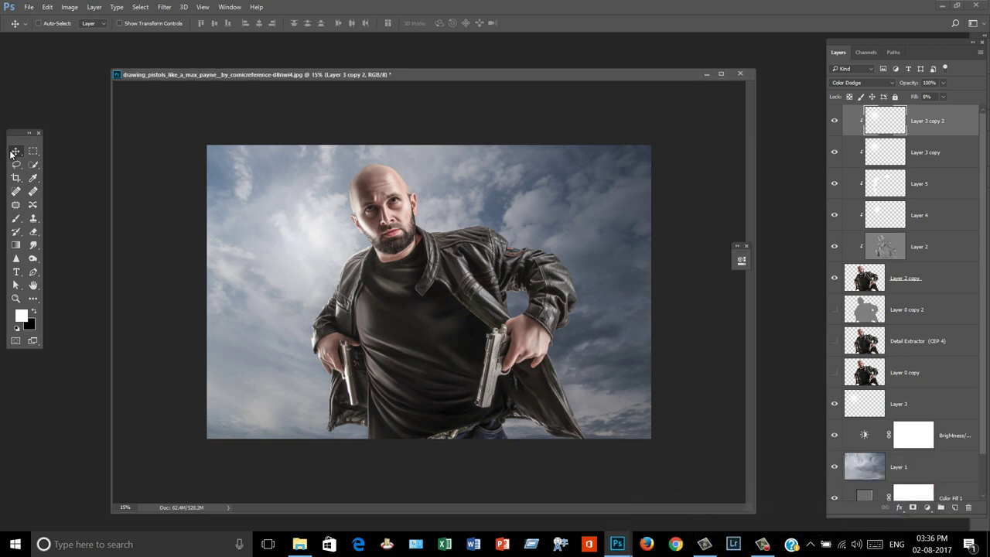
click(959, 400)
click(954, 508)
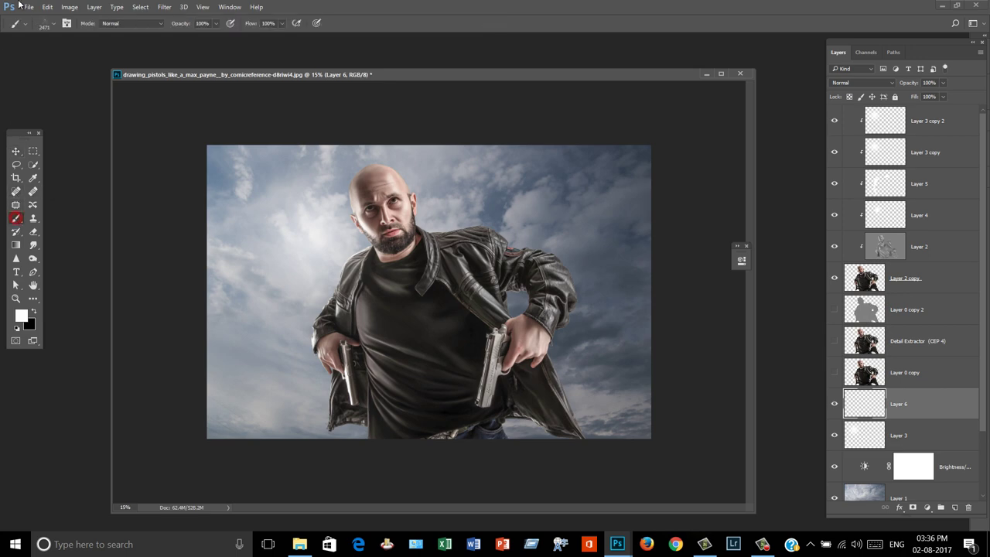
Choose the scattered particle brush tip and sample a blue-grey from the sky
right_click(317, 236)
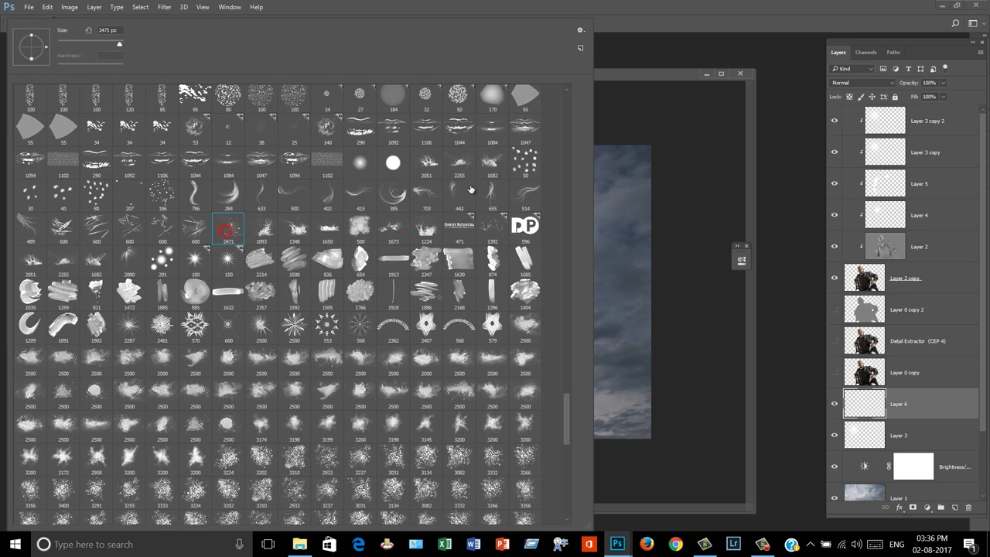
click(674, 29)
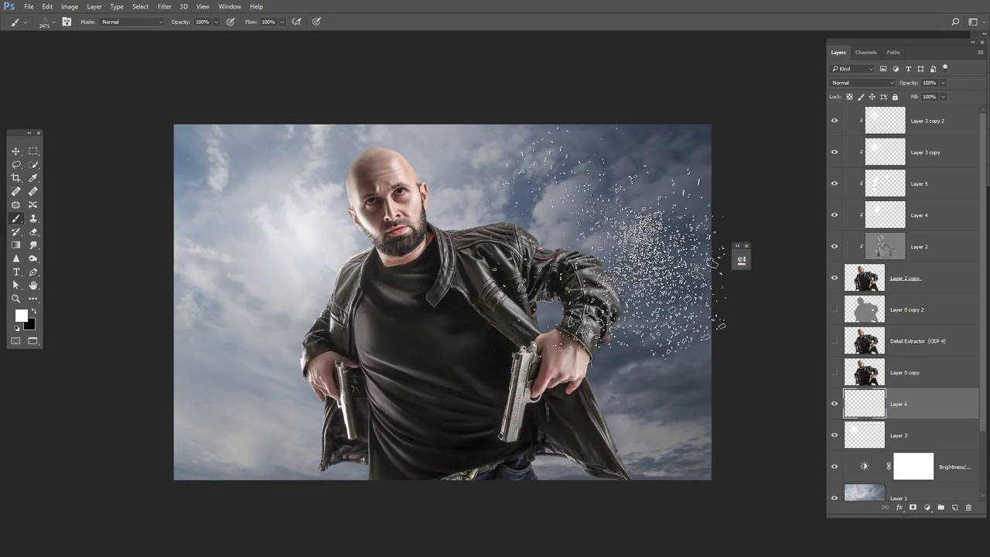
alt+click(507, 207)
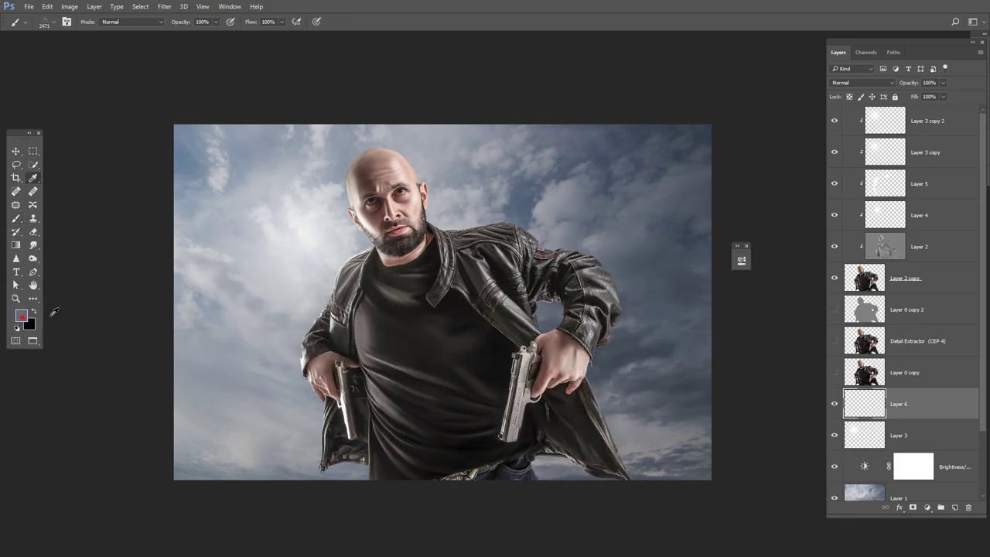
click(21, 314)
Stamp pale blue-grey particle debris onto Layer 6, enlarged and shifted
click(863, 212)
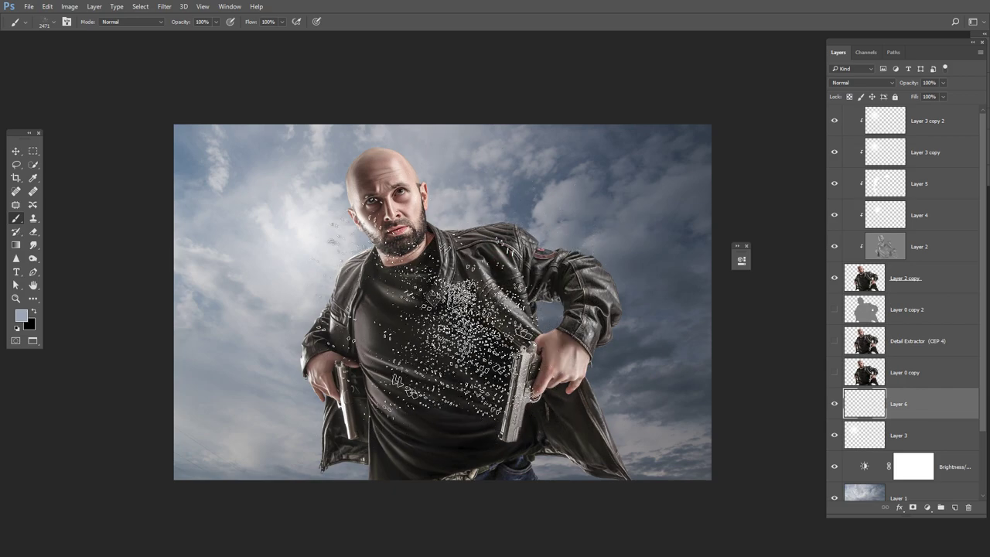
click(429, 324)
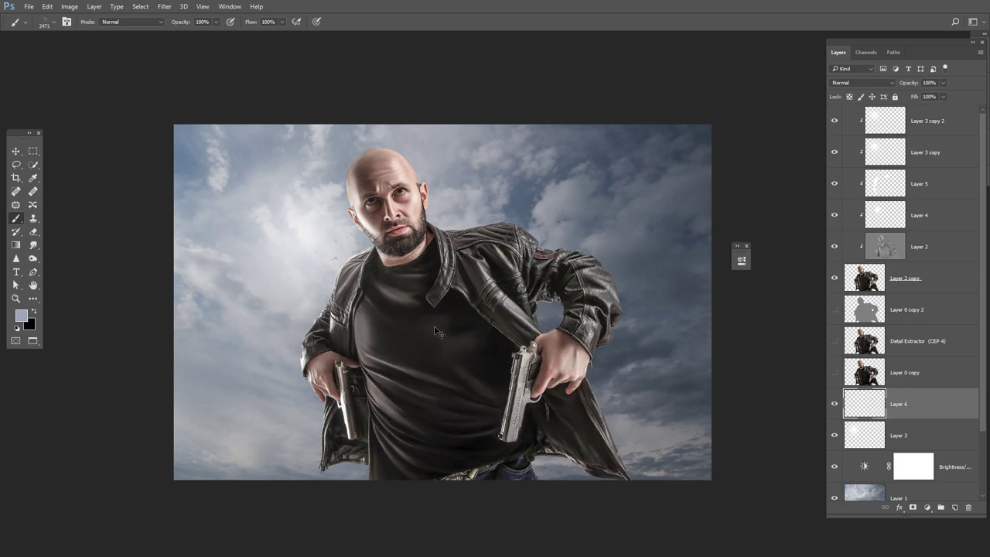
key(ctrl+t)
mouse_move(541, 209)
mouse_down()
mouse_move(464, 283)
mouse_move(600, 269)
mouse_up()
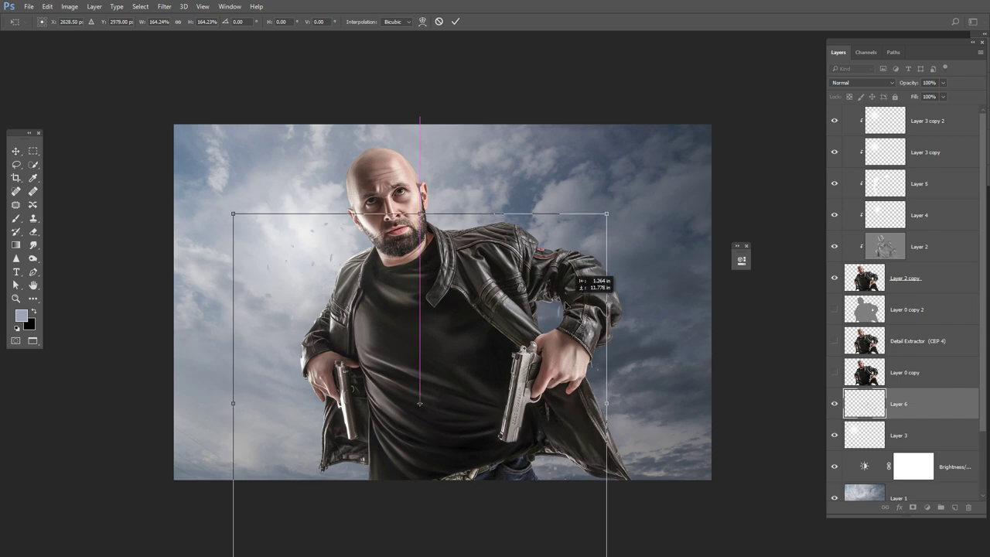
mouse_move(600, 269)
mouse_down()
mouse_move(596, 234)
mouse_move(567, 245)
mouse_move(528, 306)
mouse_up()
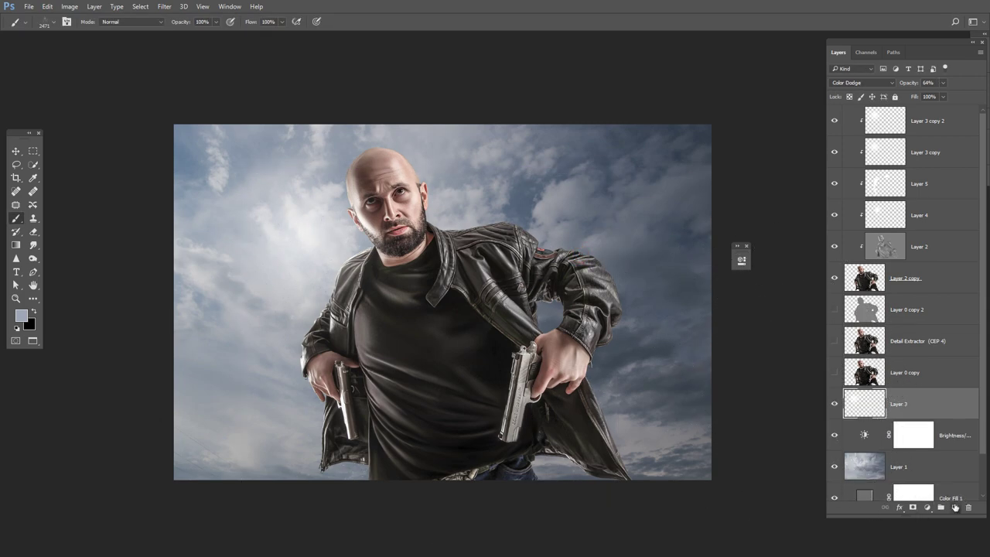
On a new layer, stamp black debris around the man, enlarge it and move it down-right
click(954, 507)
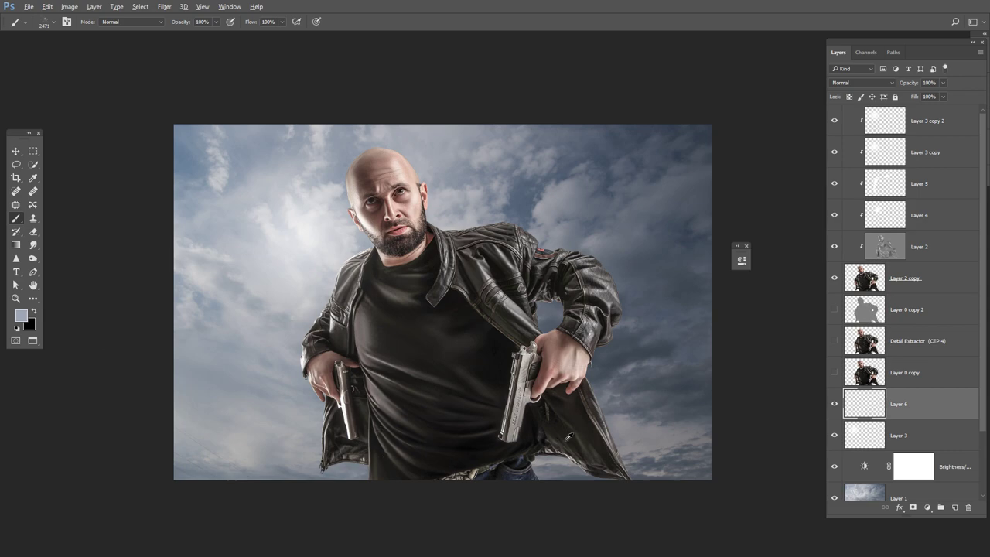
key(d)
drag(573, 433, 405, 343)
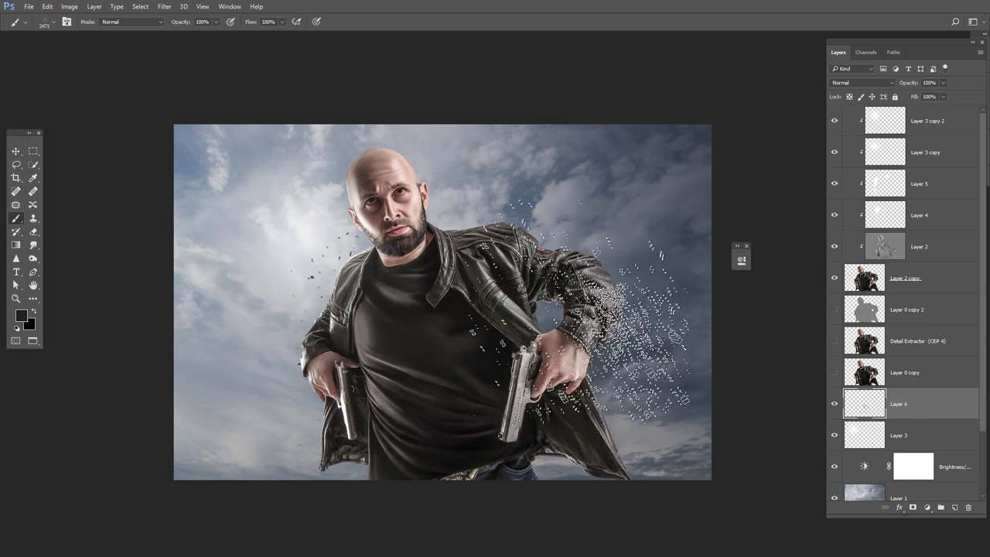
key(ctrl+t)
drag(520, 228, 594, 172)
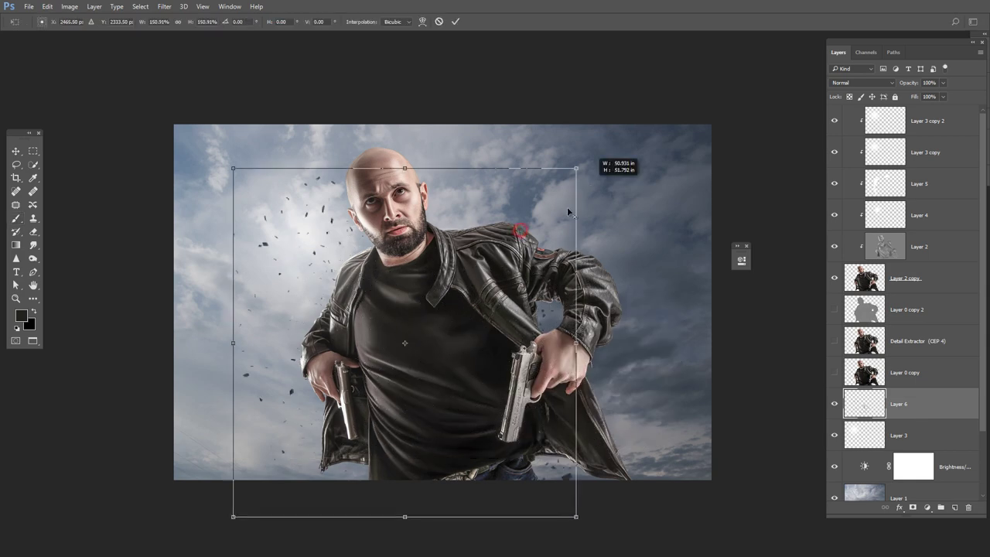
mouse_move(560, 241)
mouse_down()
mouse_move(592, 267)
mouse_move(587, 300)
mouse_up()
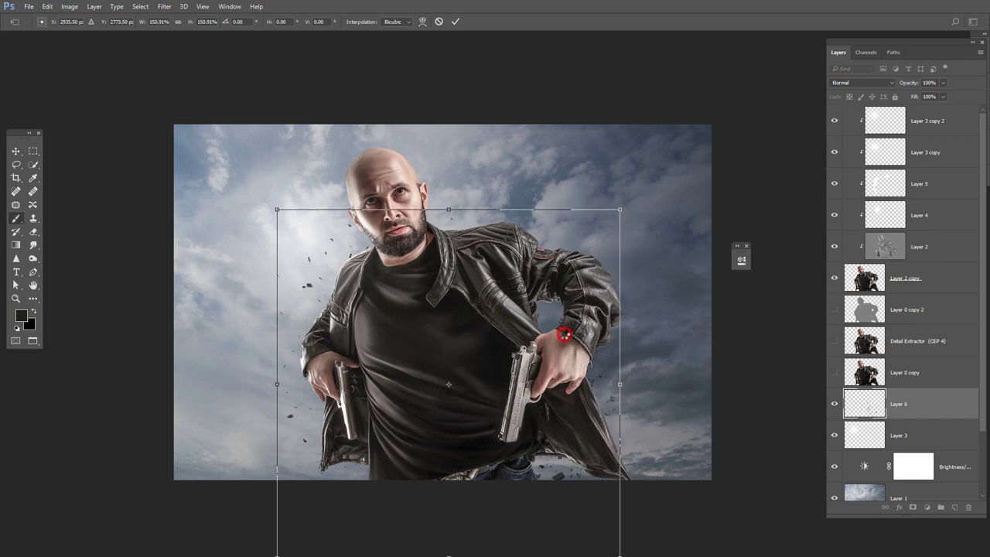
key(Return)
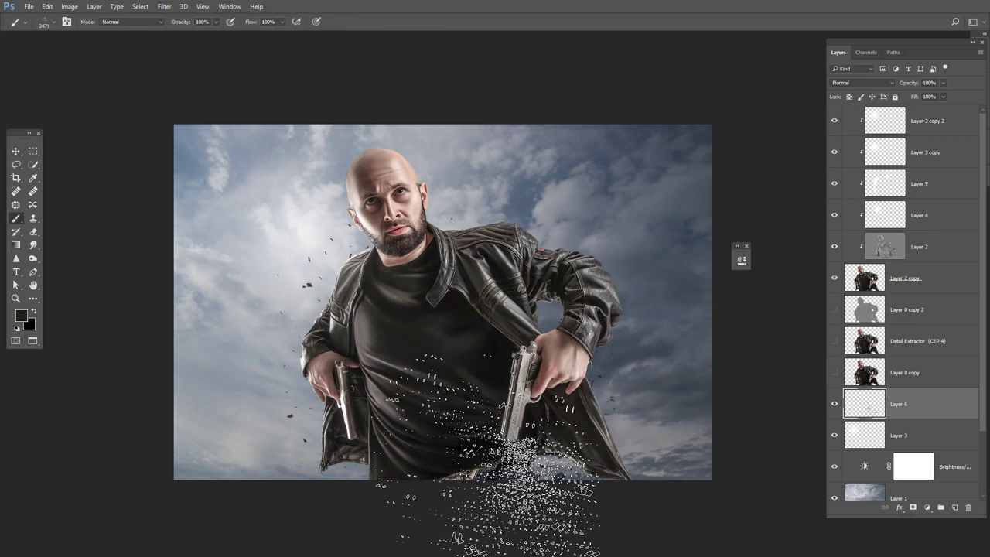
key(ctrl+d)
Add a debris layer, sample a dark navy from the jeans, and reposition the Layer 6 debris
alt+click(523, 470)
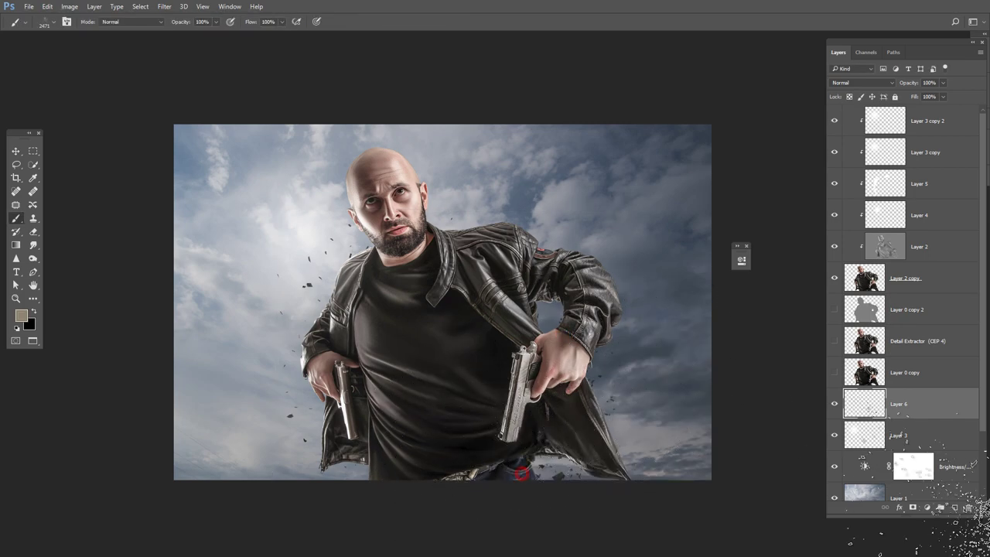
click(957, 507)
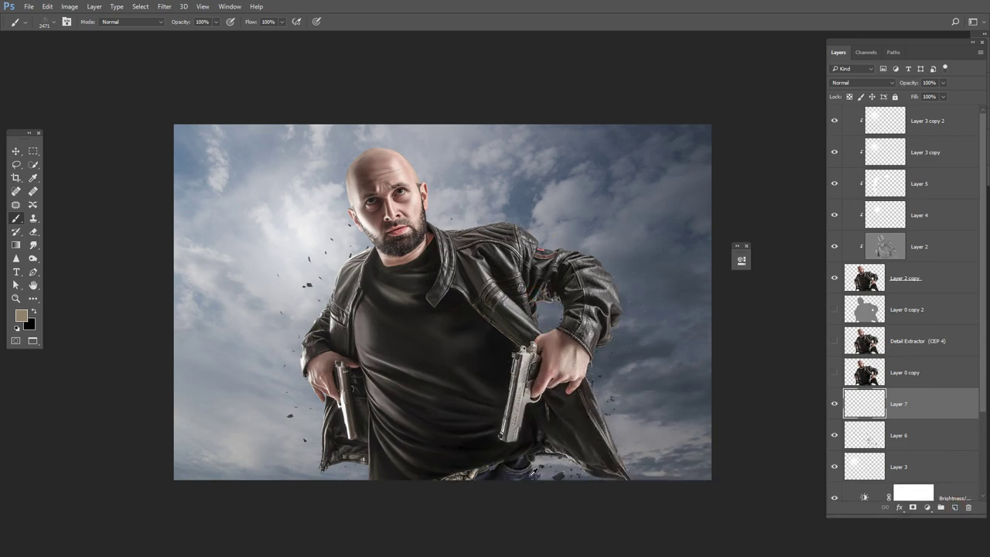
alt+click(533, 473)
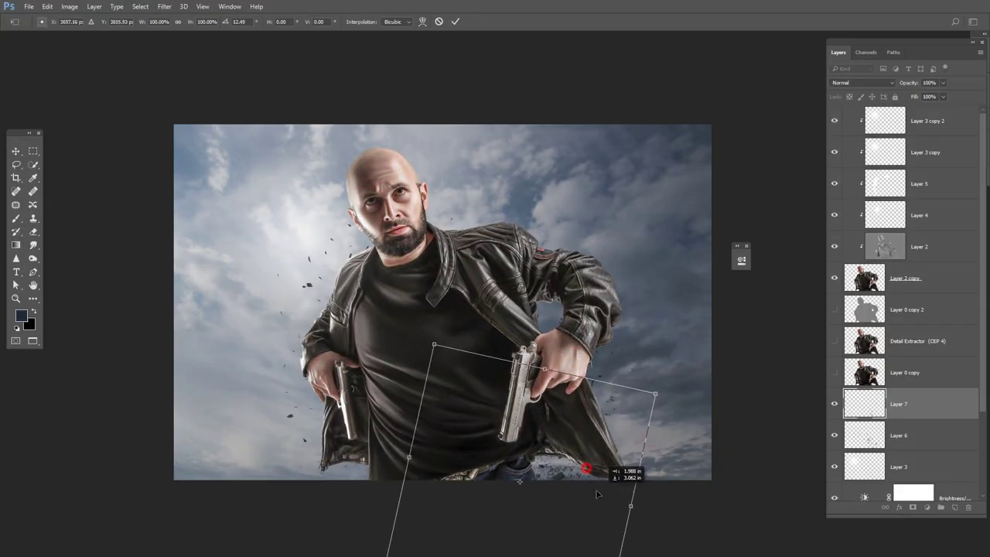
click(924, 424)
key(ctrl+t)
drag(441, 356, 414, 435)
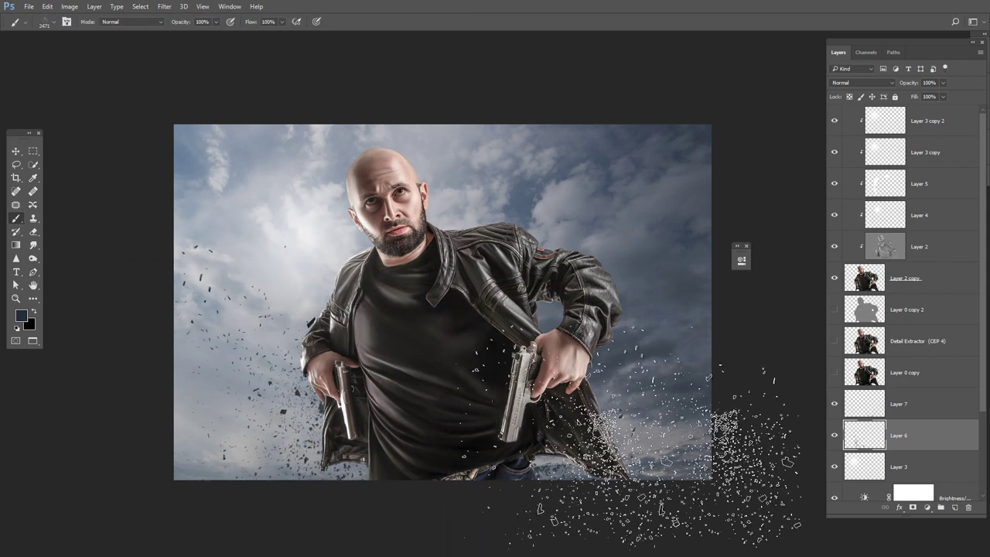
Duplicate the Layer 6 debris and shrink the copy to about 73%
key(ctrl+j)
key(ctrl+t)
mouse_move(601, 221)
mouse_down()
mouse_move(397, 220)
mouse_move(688, 428)
mouse_up()
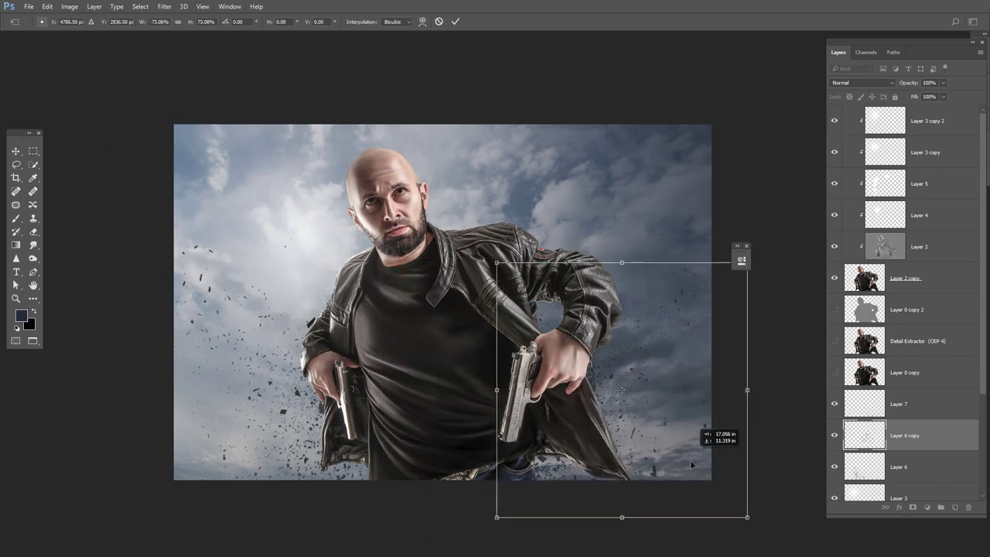
key(Return)
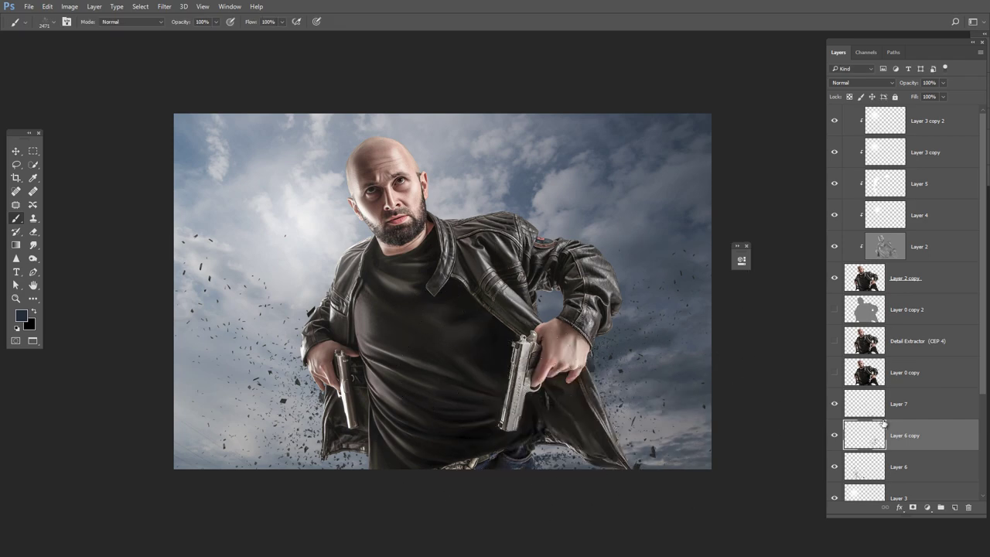
Stamp debris on a new layer, rotate it roughly upside down and move it onto the man
ctrl+click(864, 434)
click(954, 506)
key(b)
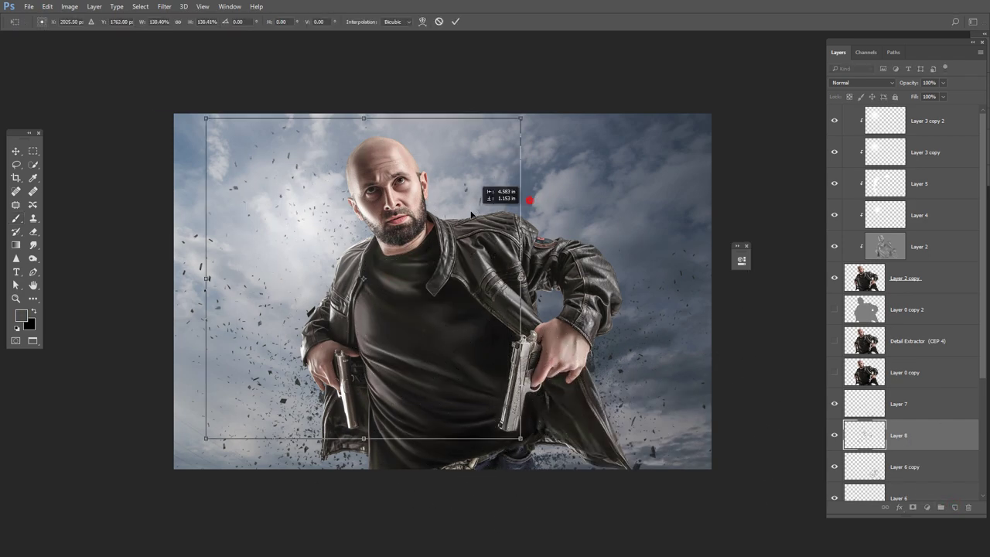
key(bracketright)
key(bracketright)
key(bracketright)
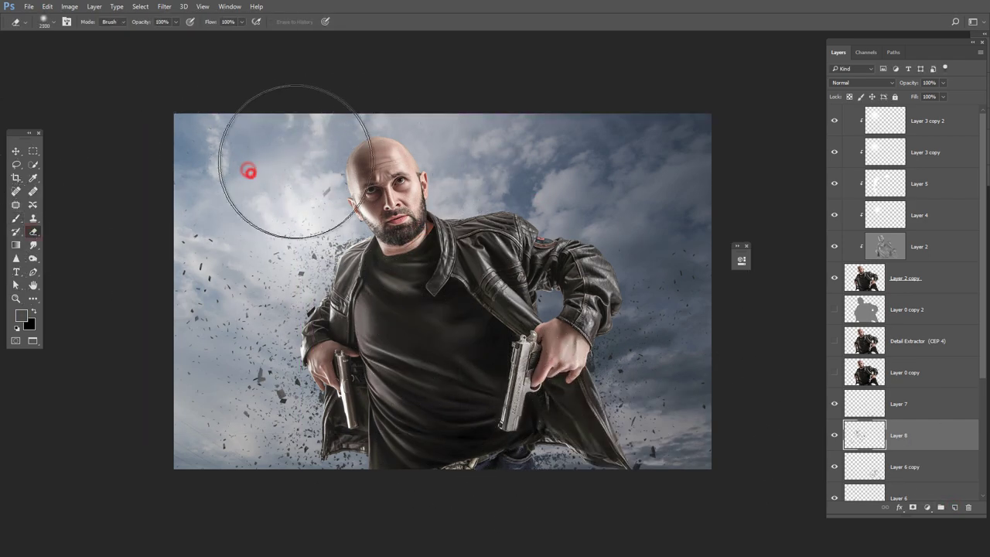
key(ctrl+t)
mouse_move(464, 93)
mouse_down()
mouse_move(207, 232)
mouse_move(167, 332)
mouse_up()
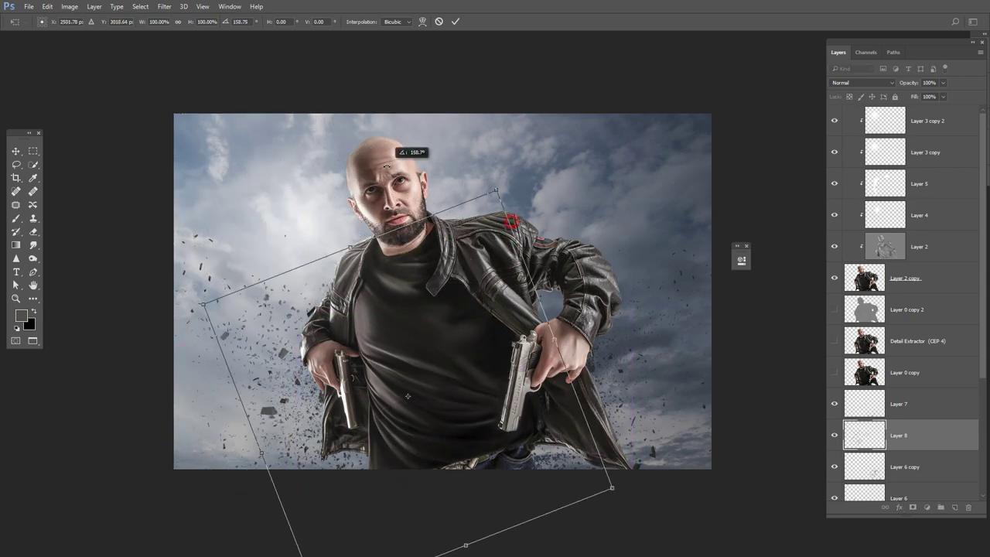
mouse_move(333, 251)
mouse_down()
mouse_move(481, 265)
mouse_move(576, 351)
mouse_up()
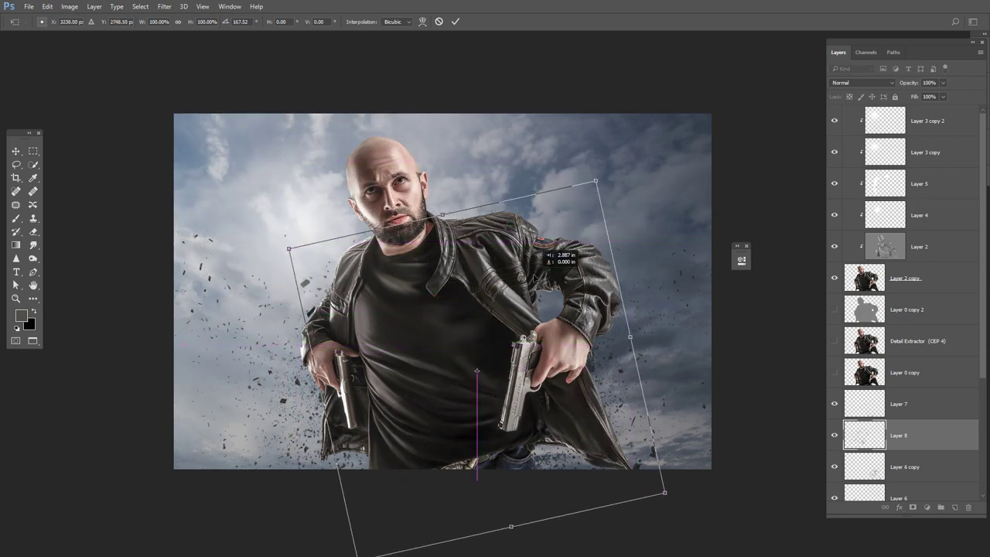
key(Return)
Stamp debris over the shirt and, on another new layer, near the jacket's lower left
key(b)
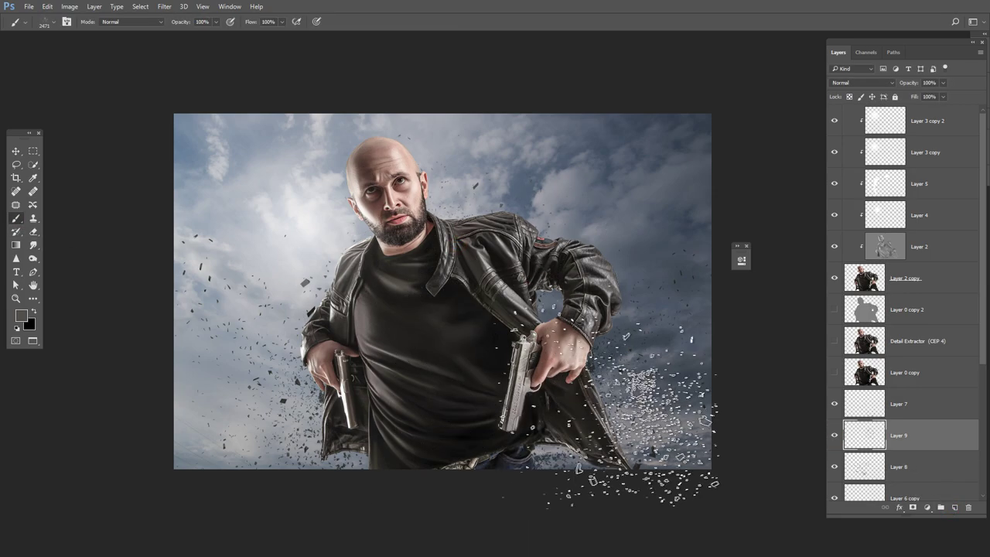
click(458, 399)
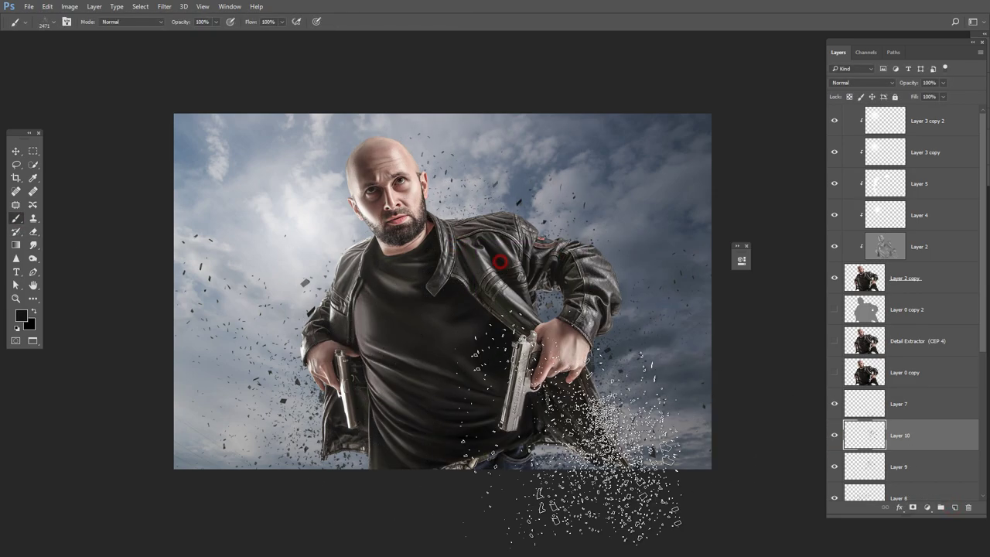
key(ctrl+shift+alt+n)
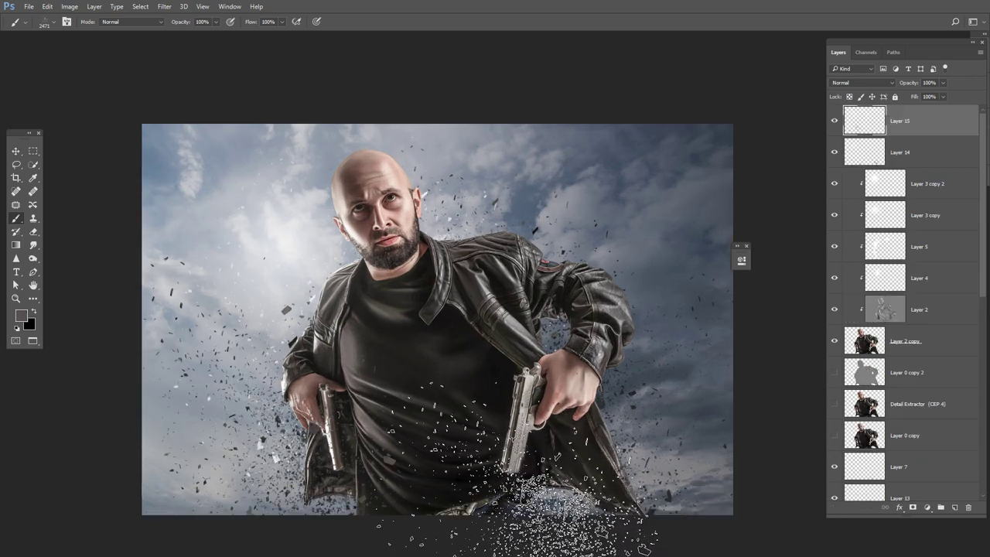
drag(318, 422, 312, 464)
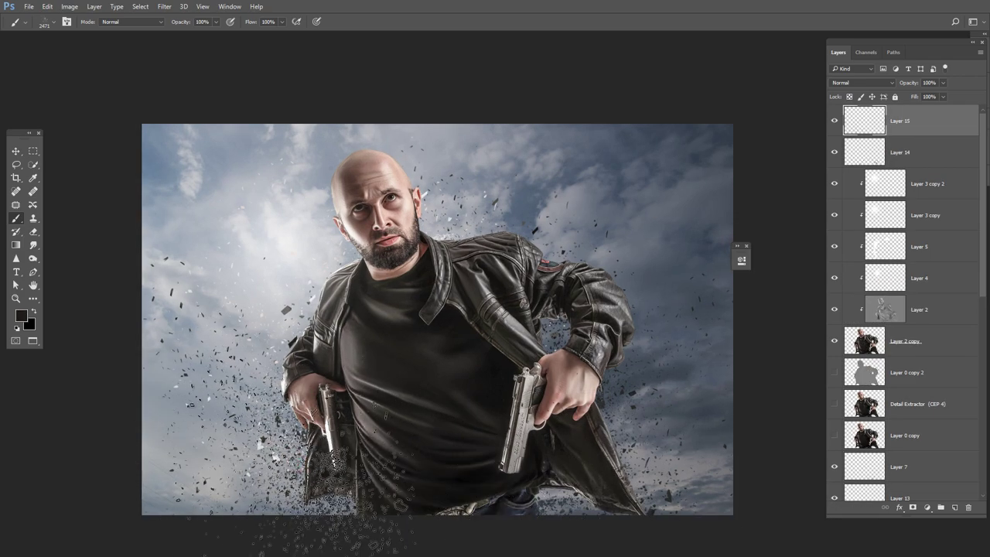
click(32, 230)
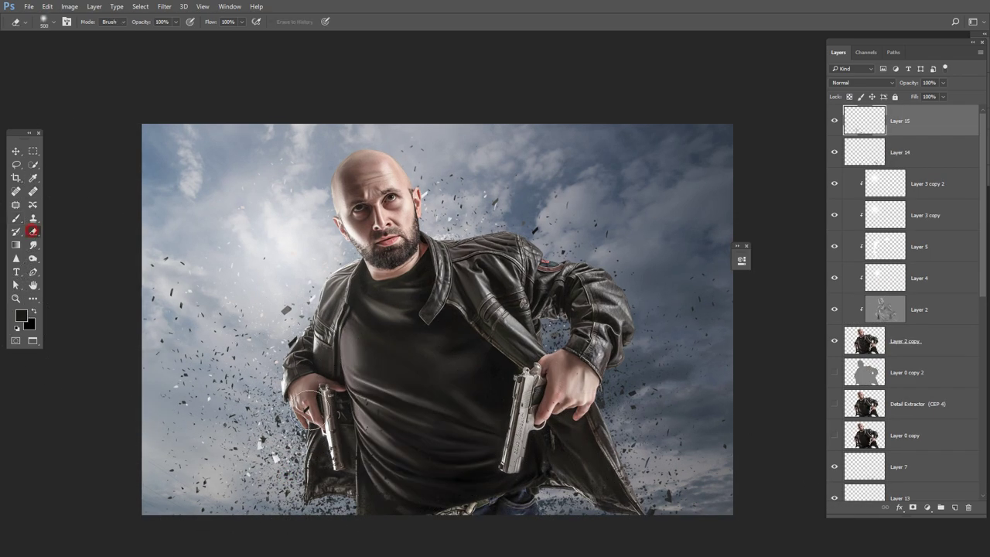
click(17, 222)
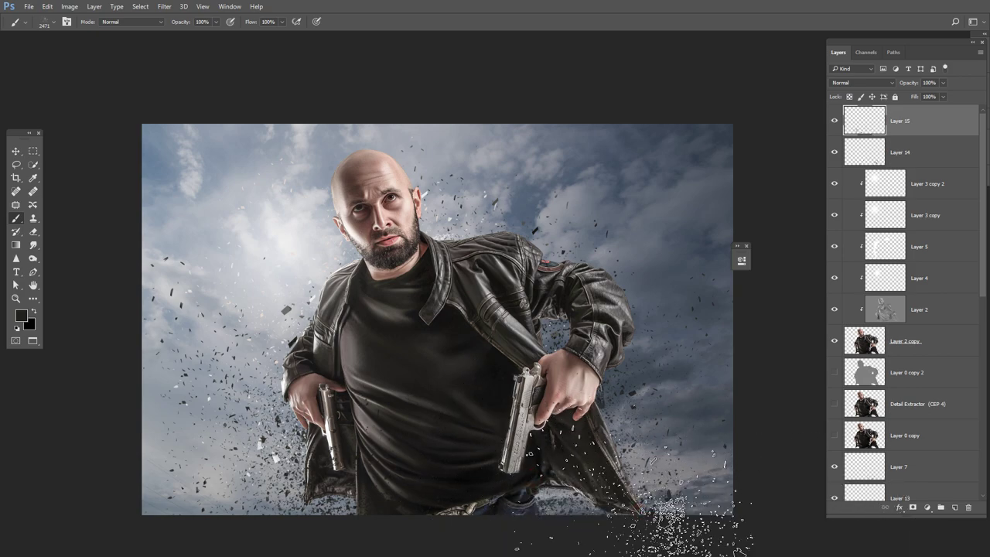
Stamp a particle cluster onto Layer 16, enlarged and moved lower
click(954, 507)
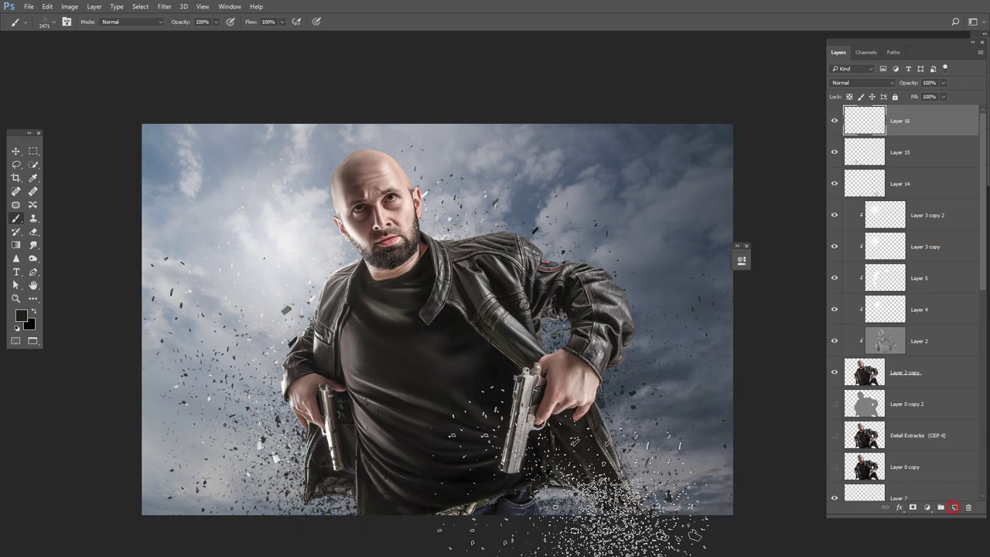
click(331, 293)
key(ctrl+t)
drag(476, 510, 609, 464)
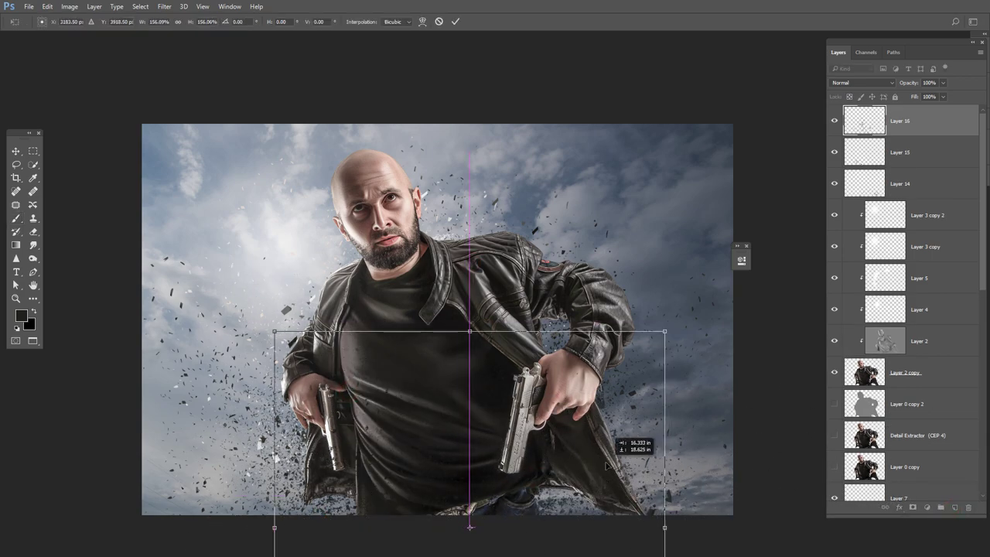
key(Return)
click(15, 151)
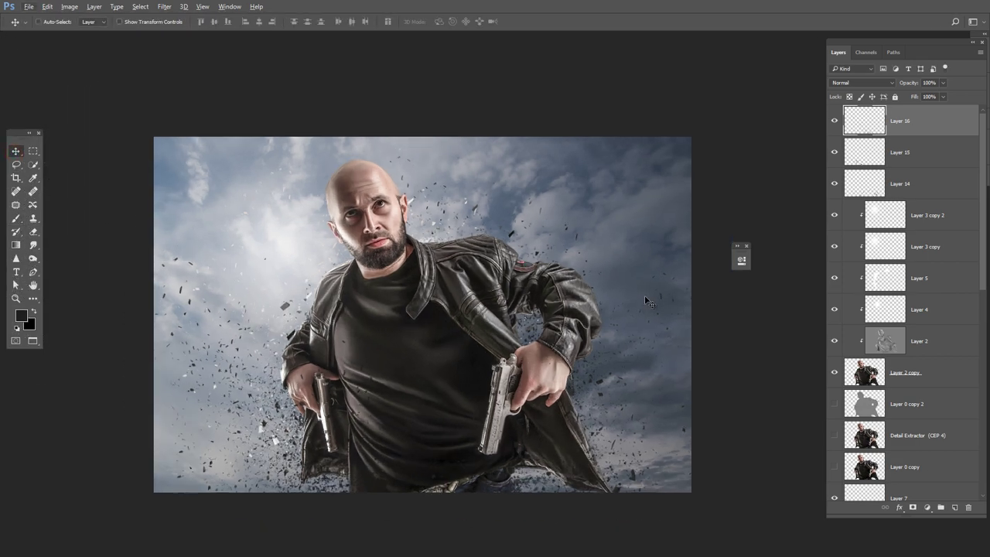
Prepare new Layer 18 in Color Dodge with white and the large shard brush preset
click(954, 507)
click(16, 219)
click(21, 314)
click(636, 211)
click(862, 202)
click(21, 21)
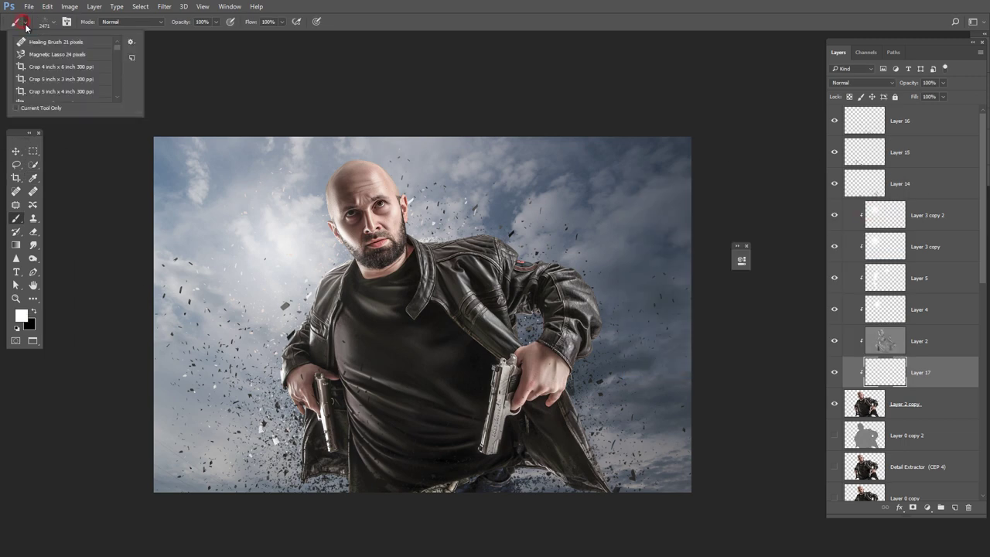
click(44, 23)
scroll(286, 309, down, 5)
key(Return)
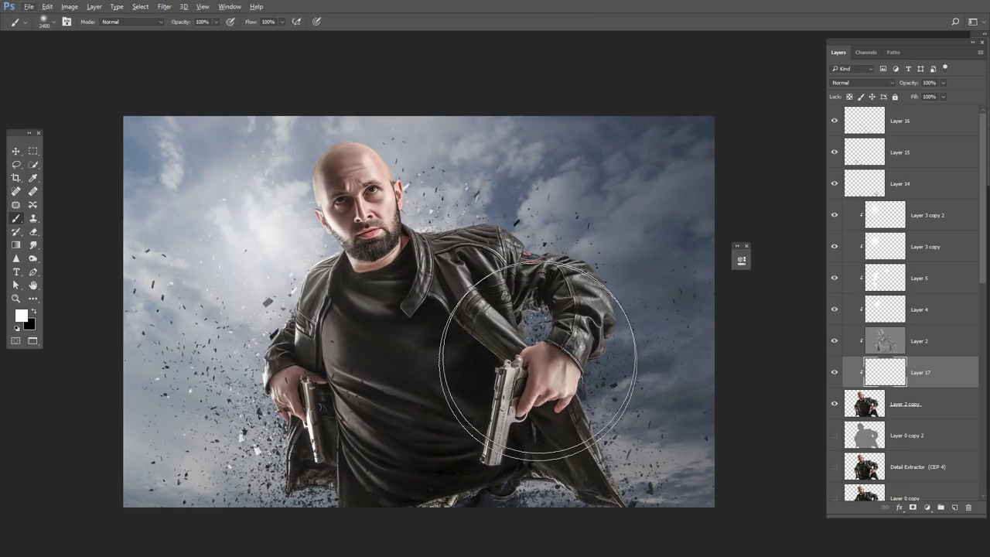
click(862, 83)
click(858, 174)
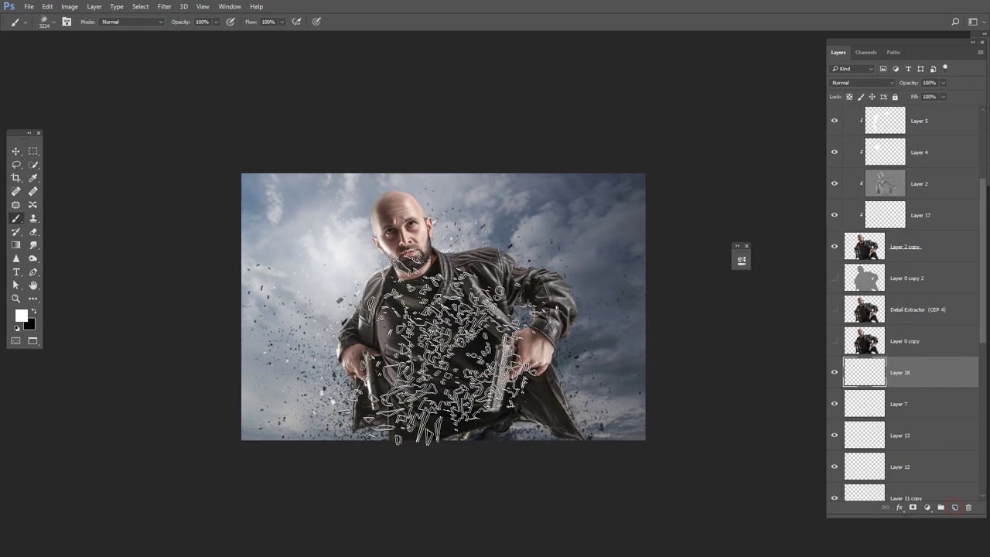
Stamp white shards onto Layer 18, scaled to about 113% and rotated 13° clockwise
click(435, 334)
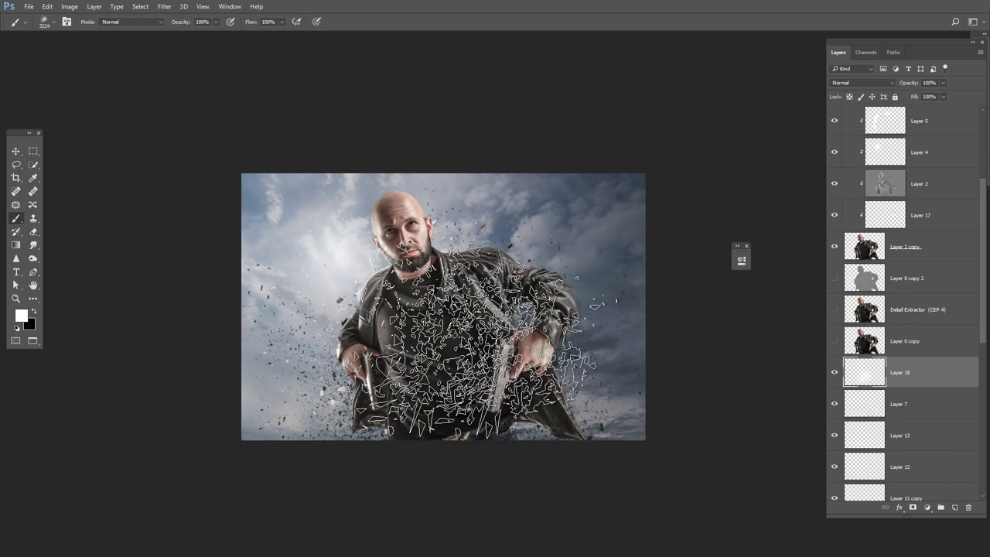
key(ctrl+d)
key(ctrl+t)
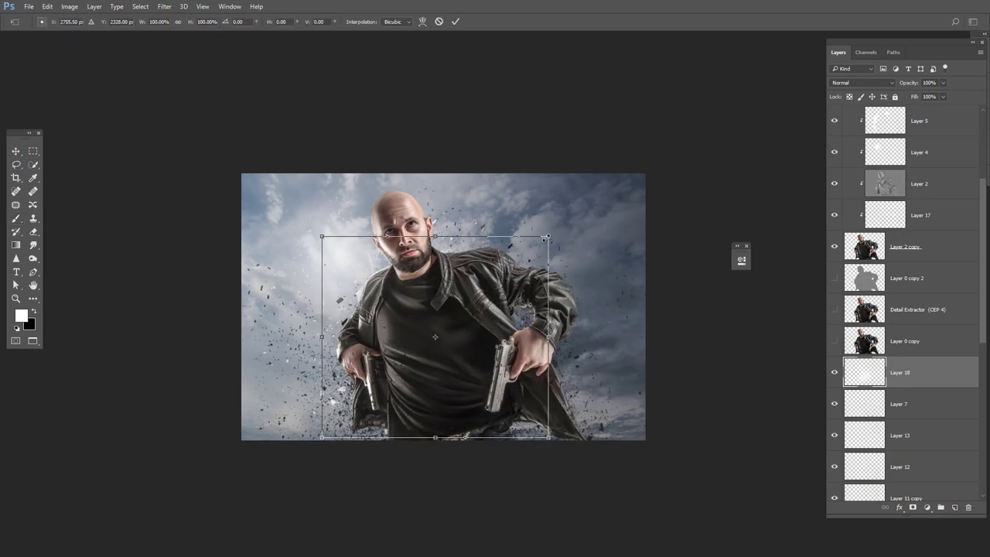
mouse_move(545, 238)
mouse_down()
mouse_move(573, 213)
mouse_move(608, 258)
mouse_up()
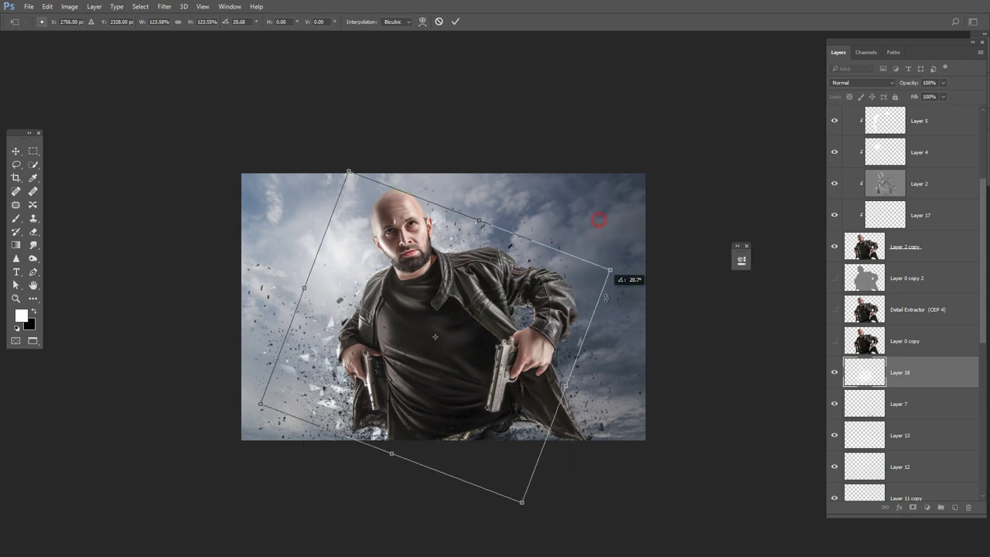
drag(515, 301, 548, 356)
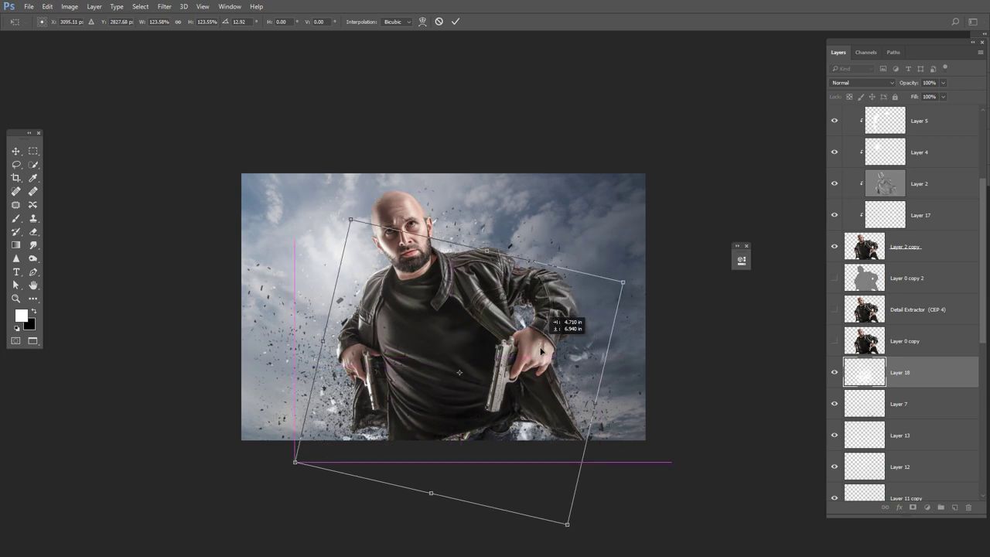
drag(619, 294, 610, 307)
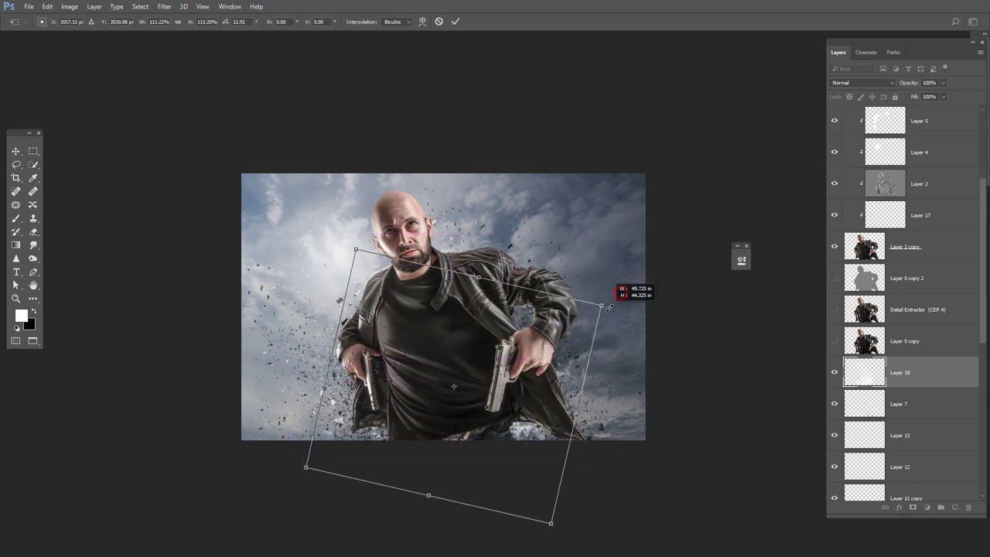
scroll(568, 362, up, 2)
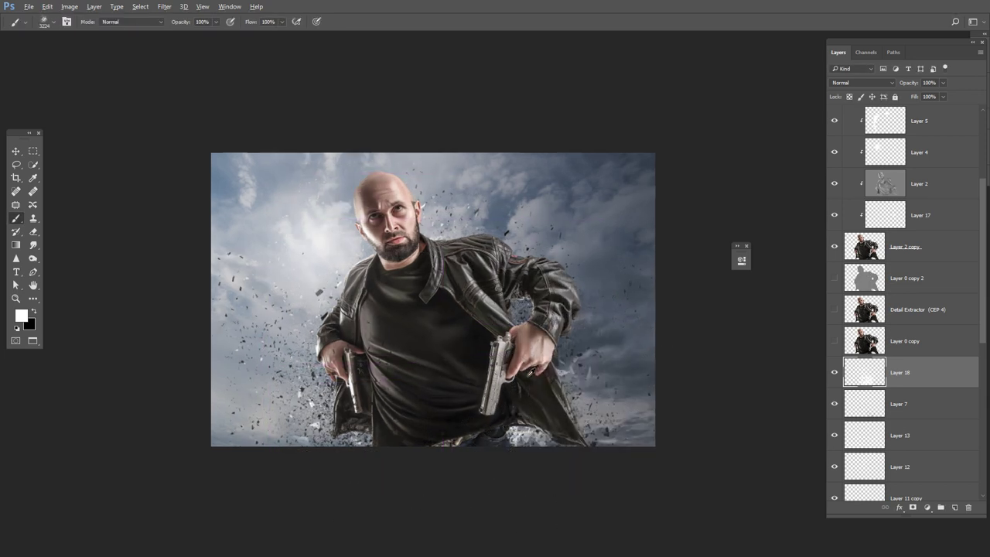
key(Return)
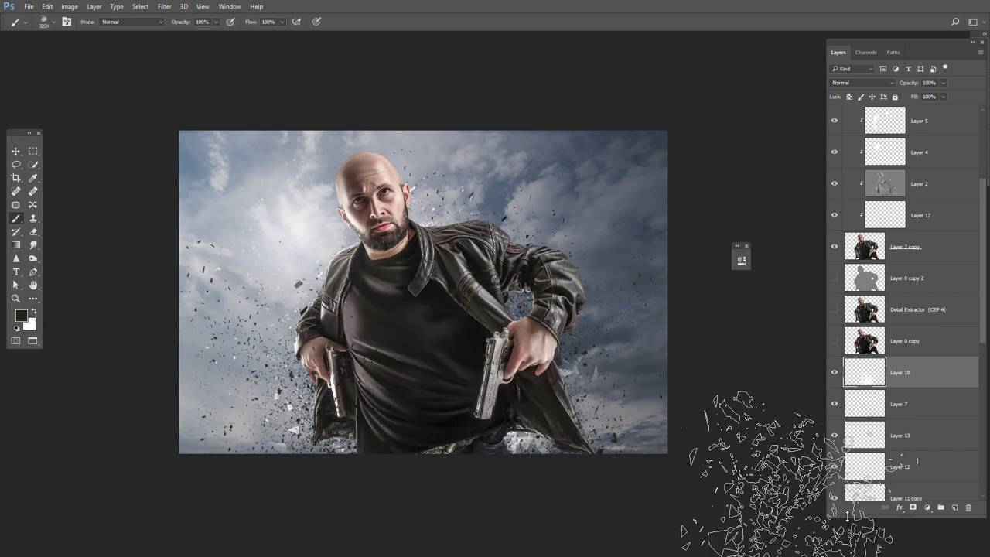
Stamp shards onto new Layer 19, enlarged, tilted, mirrored and moved down-left
click(953, 507)
click(456, 398)
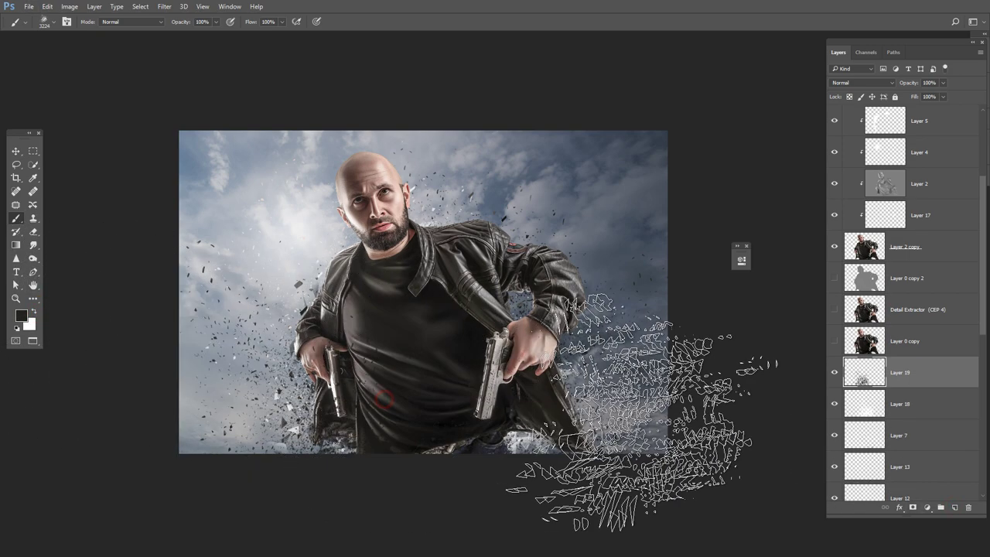
key(ctrl+t)
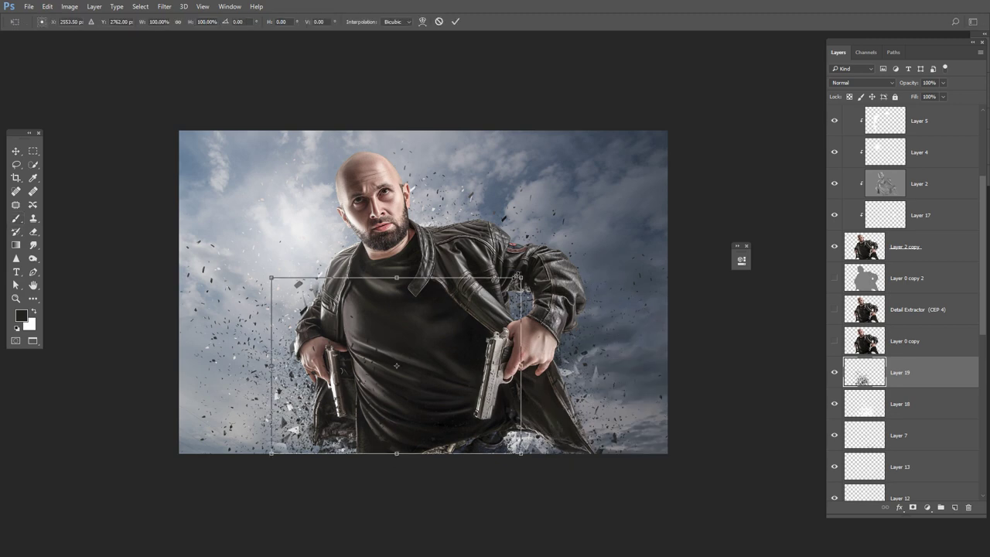
mouse_move(521, 280)
mouse_down()
mouse_move(533, 269)
mouse_move(503, 344)
mouse_move(410, 376)
mouse_up()
right_click(392, 396)
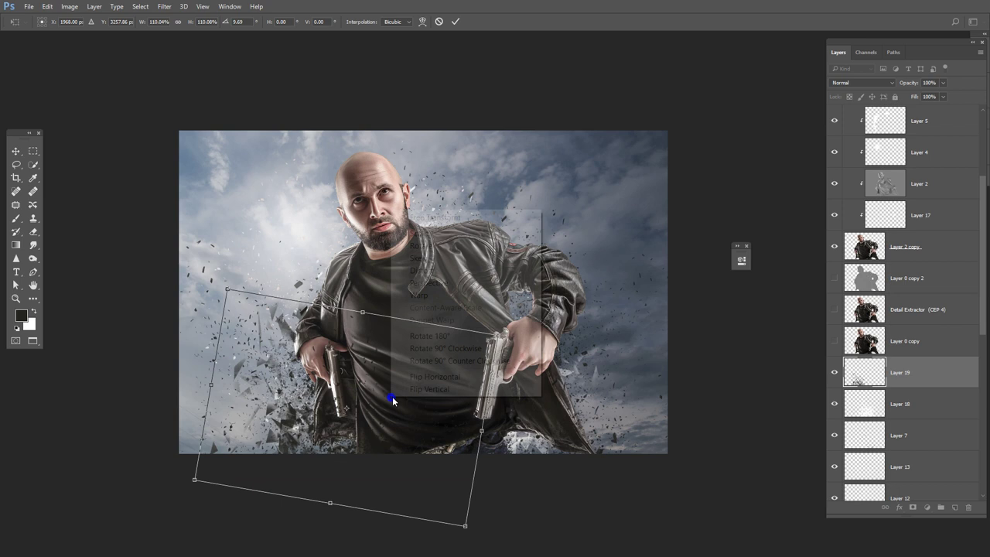
click(443, 379)
drag(531, 342, 514, 343)
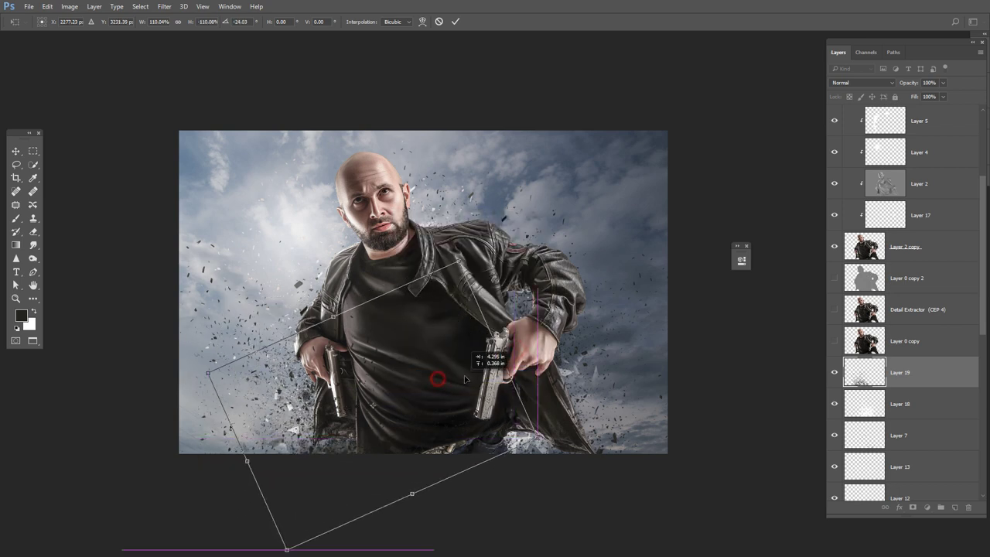
mouse_move(438, 376)
mouse_down()
mouse_move(466, 374)
mouse_move(469, 331)
mouse_move(436, 322)
mouse_move(422, 352)
mouse_move(439, 367)
mouse_up()
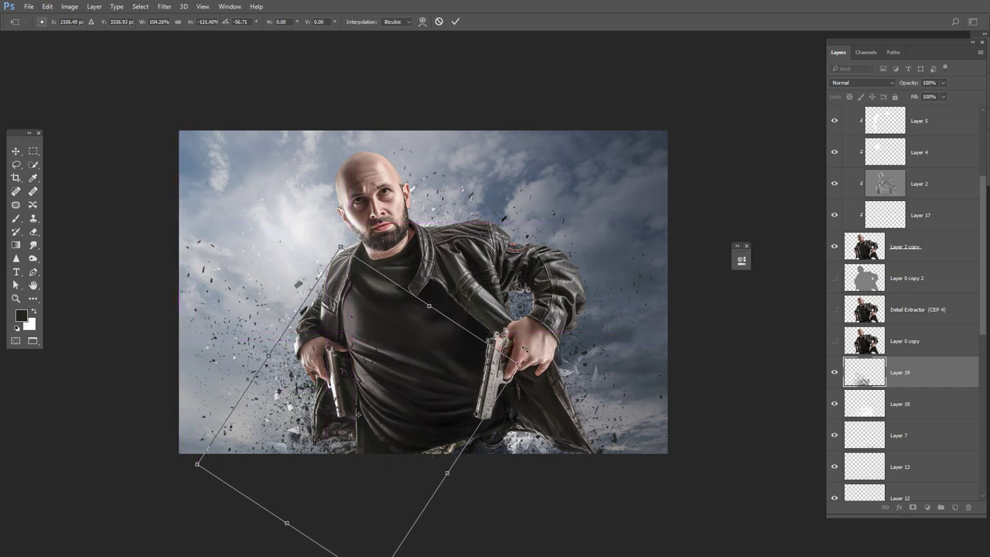
drag(525, 350, 525, 349)
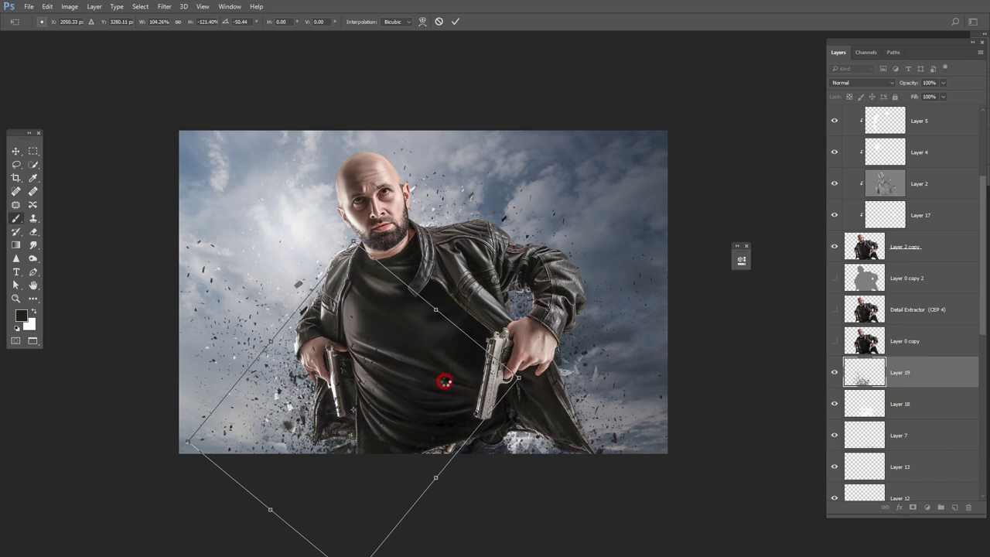
Shift the debris copy right, flip it vertically and rotate it about 16 degrees
key(ctrl+t)
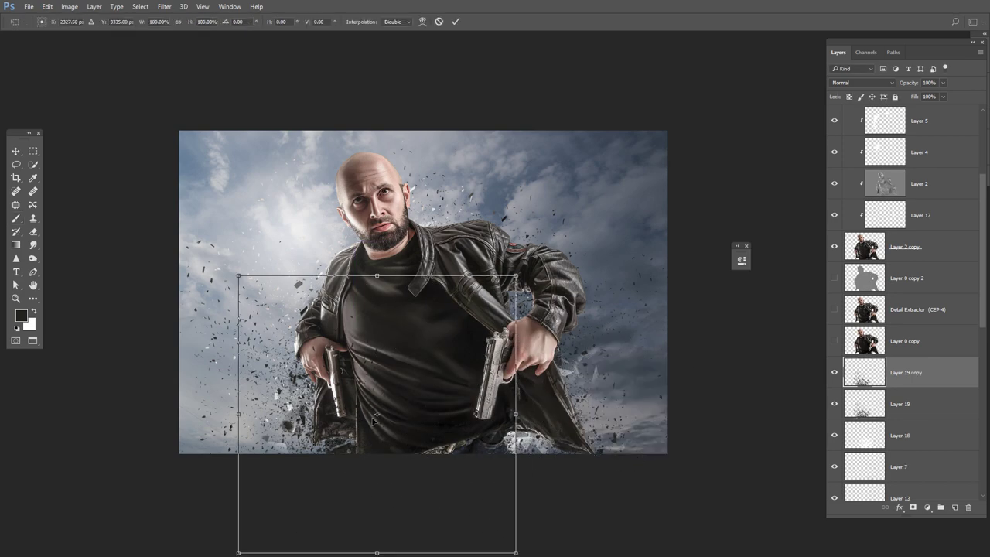
mouse_move(317, 398)
mouse_down()
mouse_move(496, 396)
mouse_move(506, 307)
mouse_up()
right_click(497, 396)
click(561, 390)
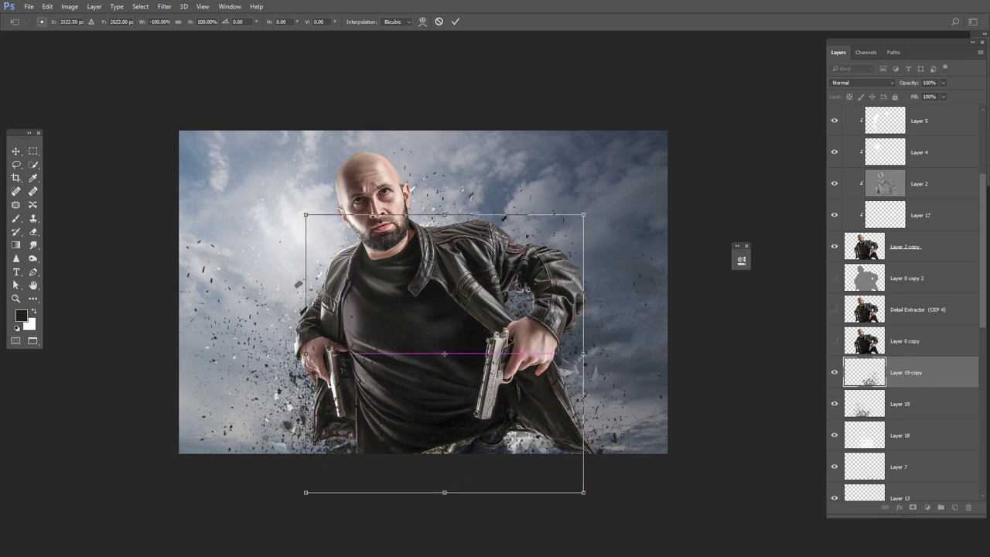
mouse_move(623, 342)
mouse_down()
mouse_move(564, 336)
mouse_move(747, 364)
mouse_move(589, 353)
mouse_move(575, 329)
mouse_up()
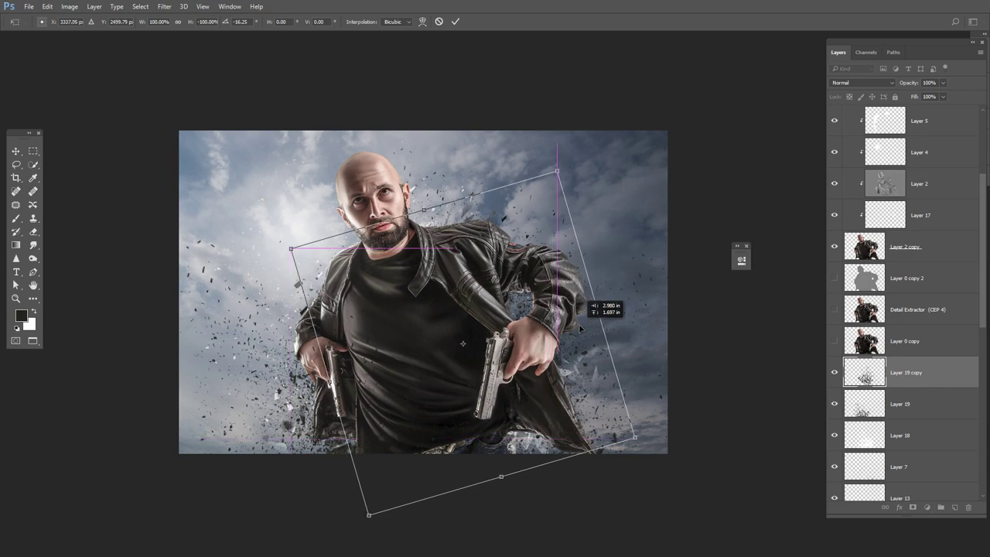
key(Return)
Deselect and erase stray debris fragments near the man's right shoulder
key(b)
key(ctrl+d)
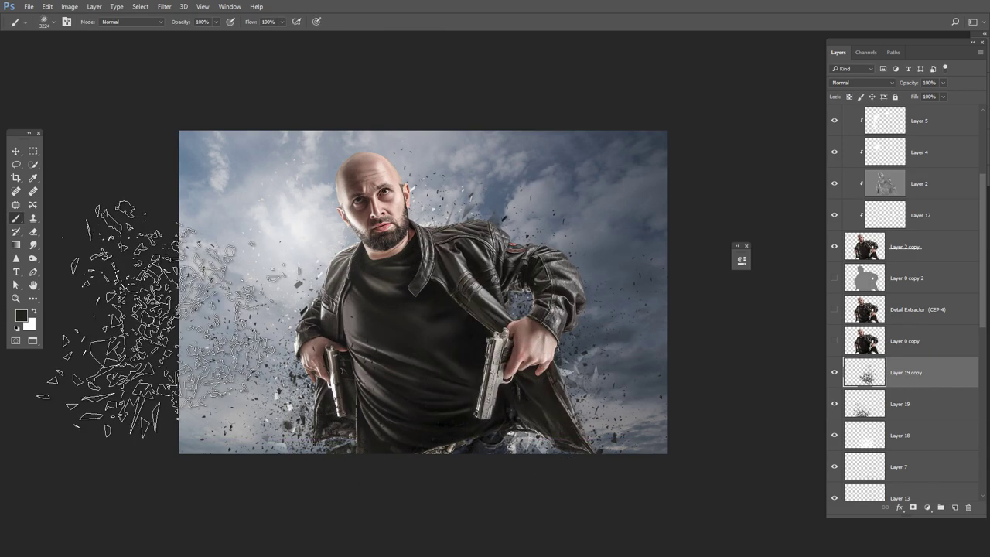
key(e)
drag(495, 214, 444, 216)
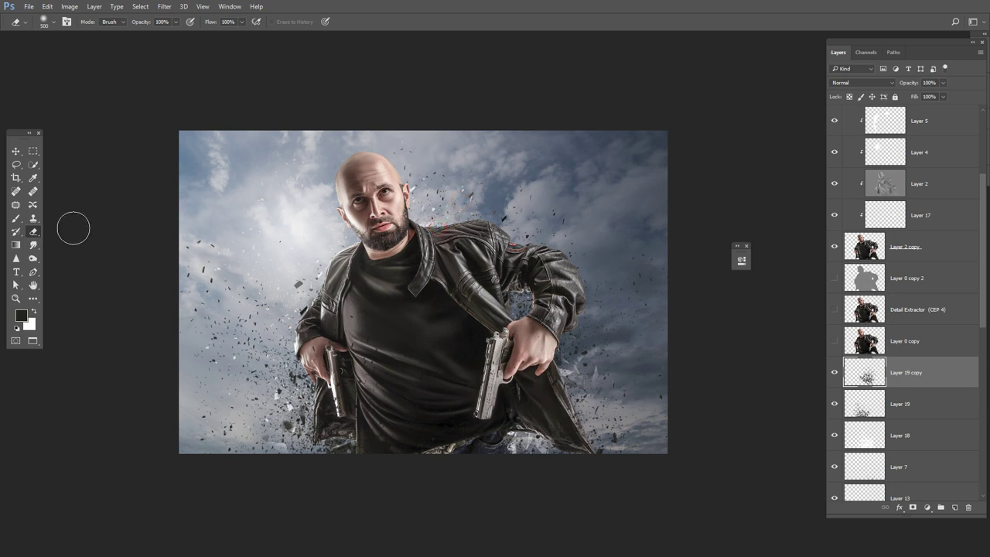
click(16, 151)
Add a Brightness/Contrast adjustment layer above Layer 16 and darken the image strongly
scroll(370, 319, up, 1)
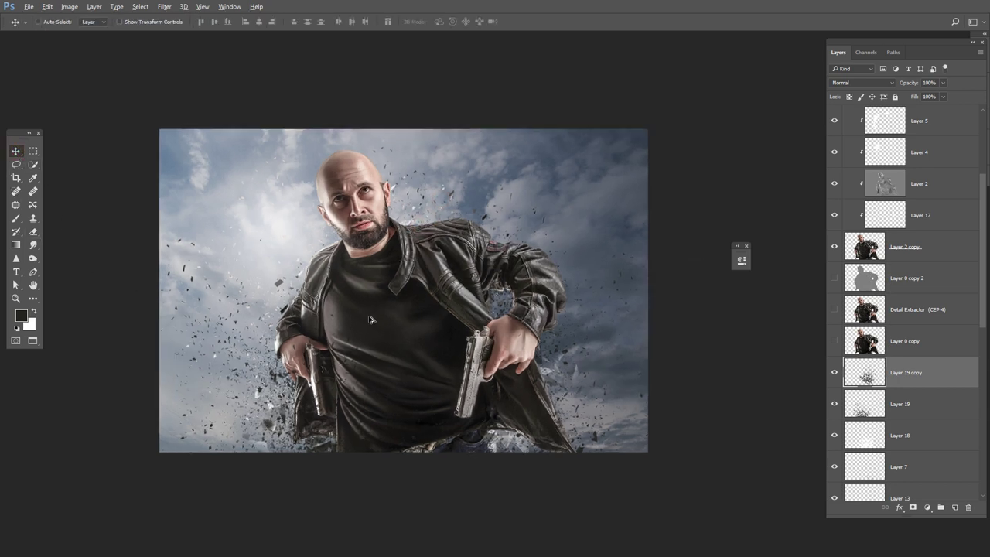
scroll(920, 232, up, 3)
scroll(923, 193, up, 2)
click(953, 116)
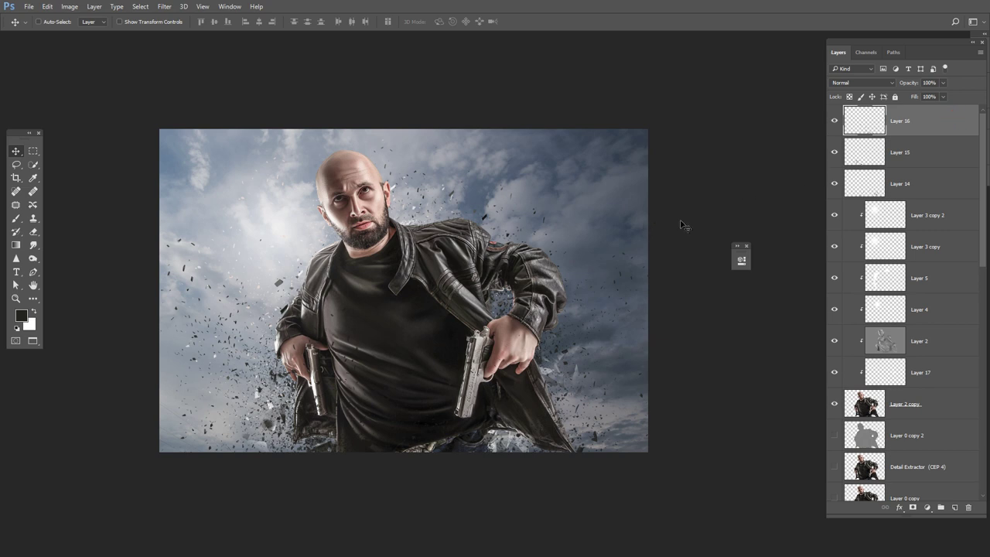
click(929, 508)
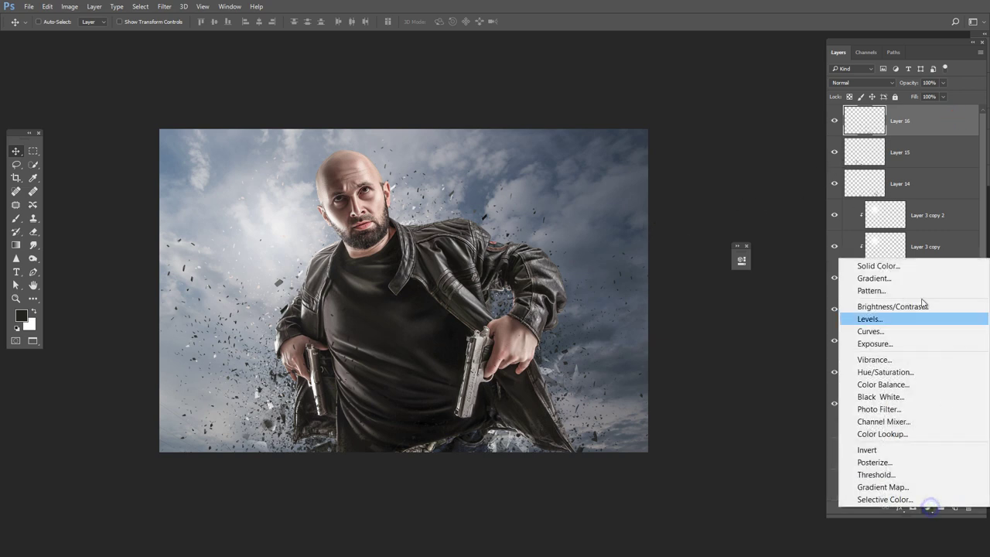
click(901, 303)
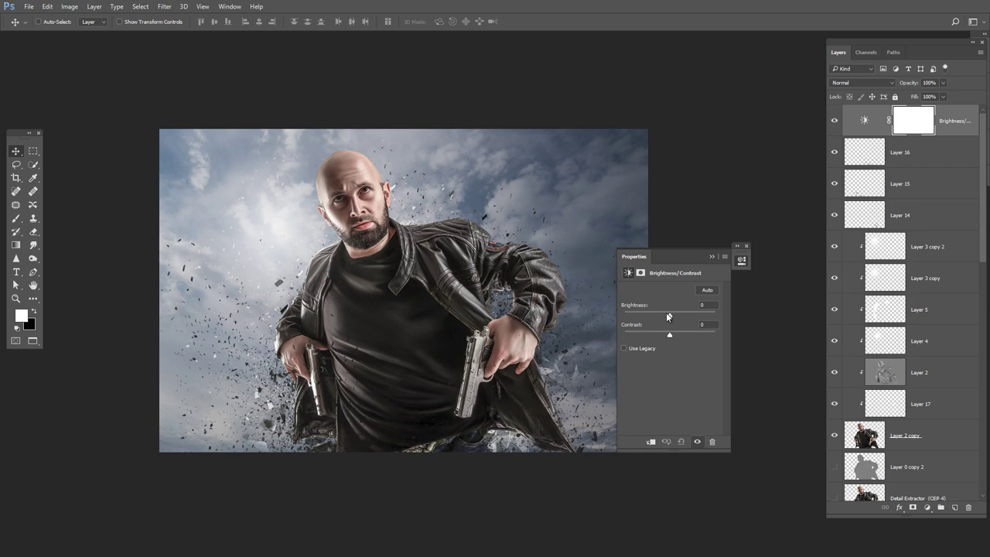
drag(668, 312, 610, 323)
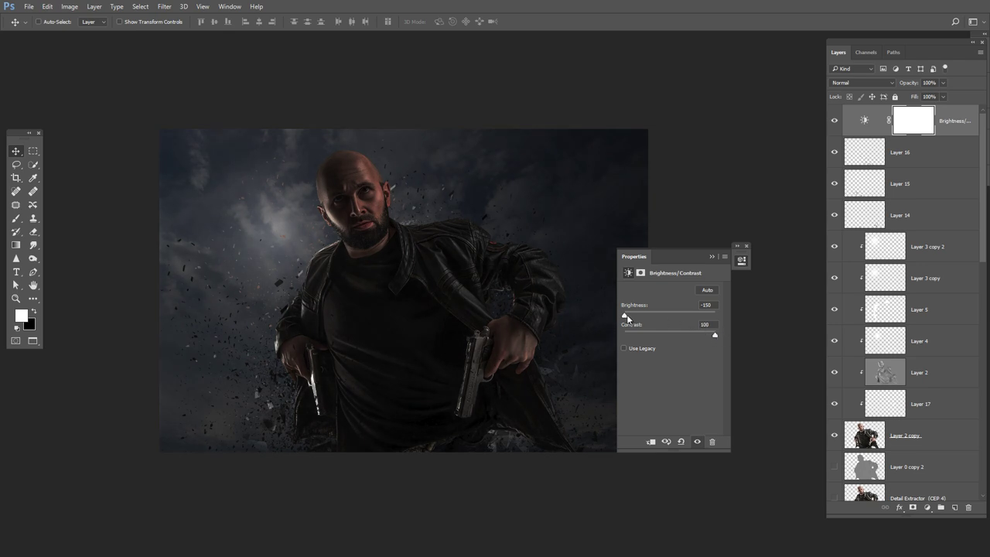
drag(627, 317, 623, 316)
click(712, 257)
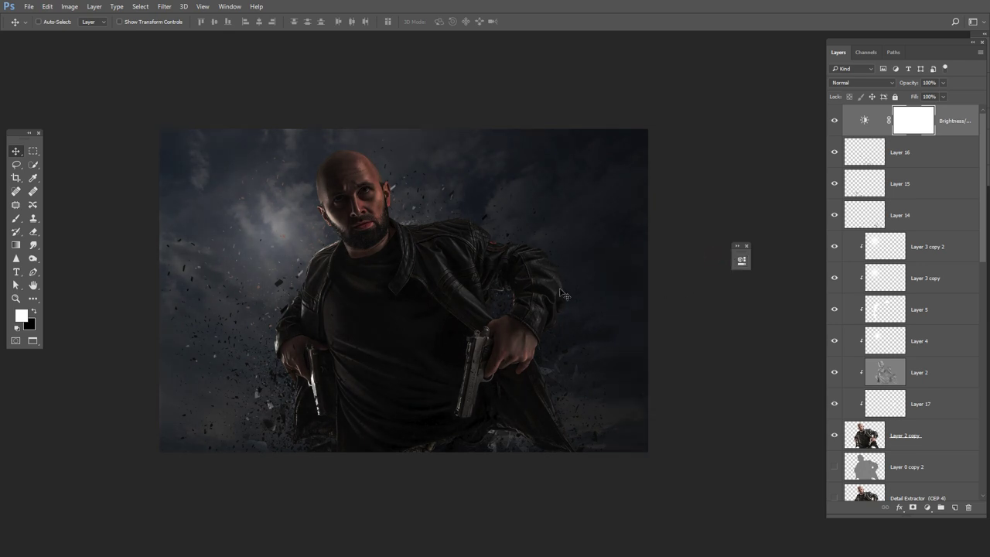
Drag a gradient across the adjustment mask so only the lower scene and edges darken
click(15, 245)
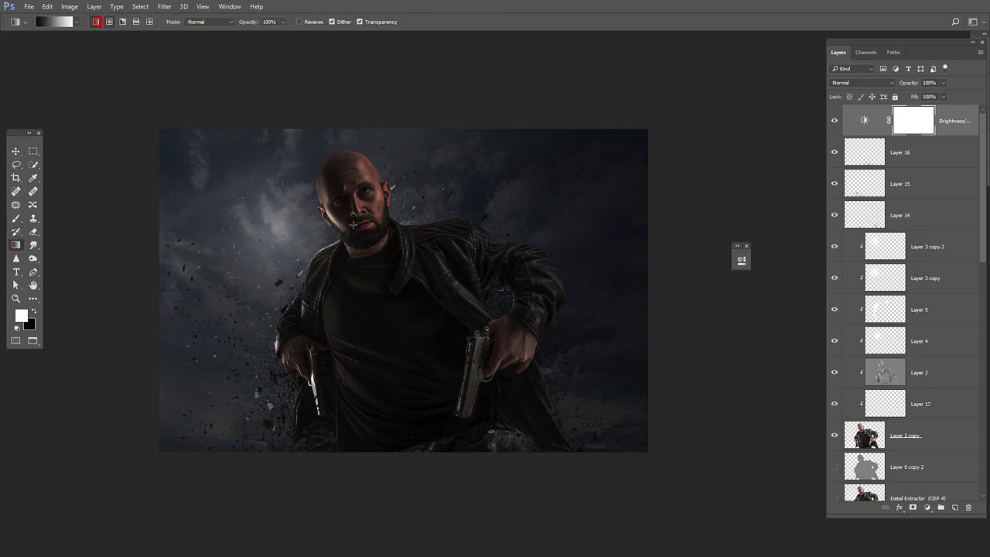
drag(362, 181, 424, 418)
drag(419, 337, 425, 433)
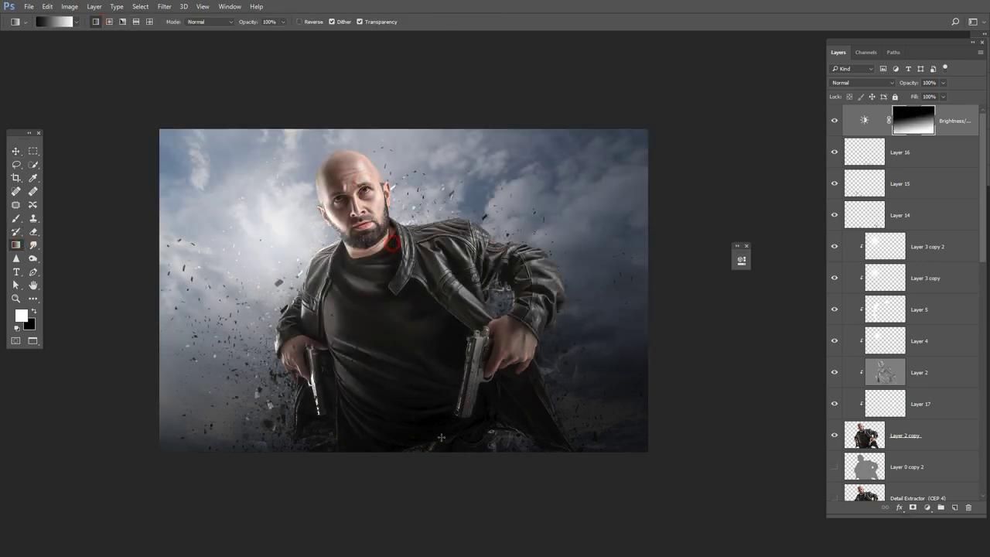
drag(450, 232, 453, 384)
drag(388, 207, 448, 459)
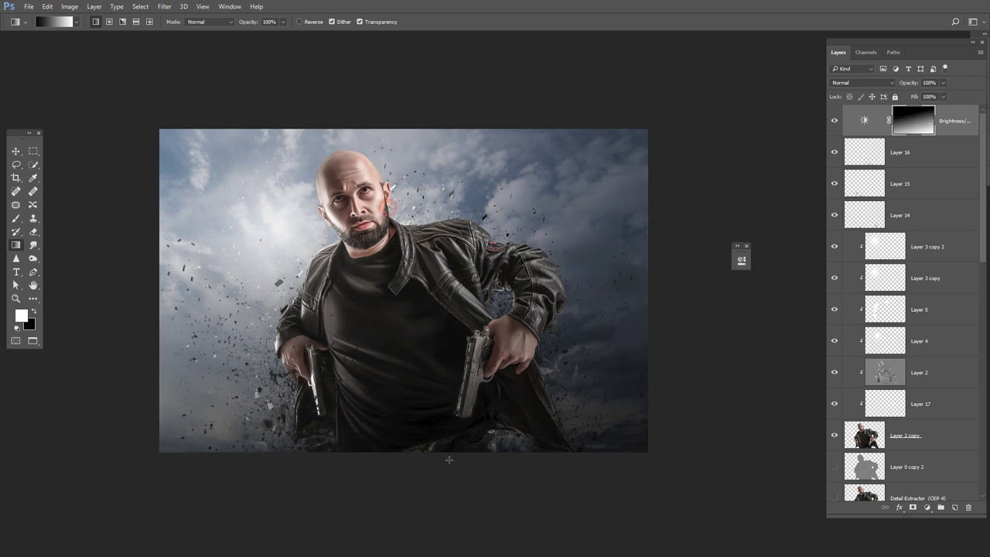
drag(434, 300, 484, 350)
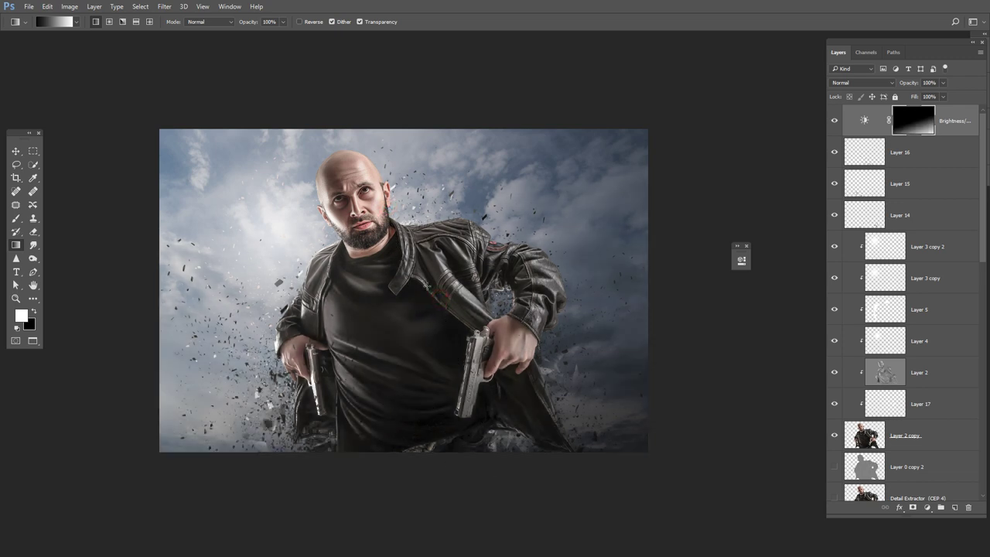
drag(424, 277, 428, 466)
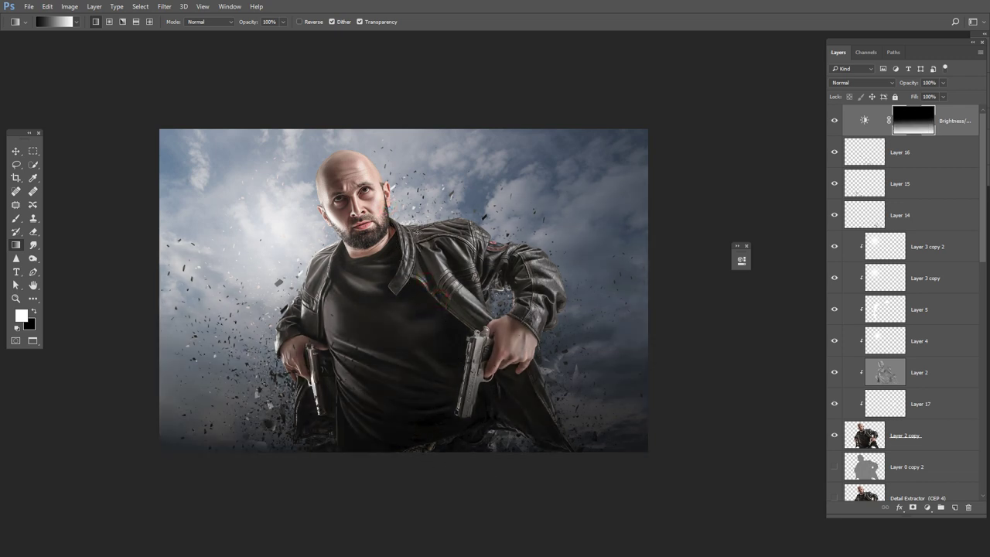
drag(416, 226, 494, 526)
drag(499, 423, 505, 533)
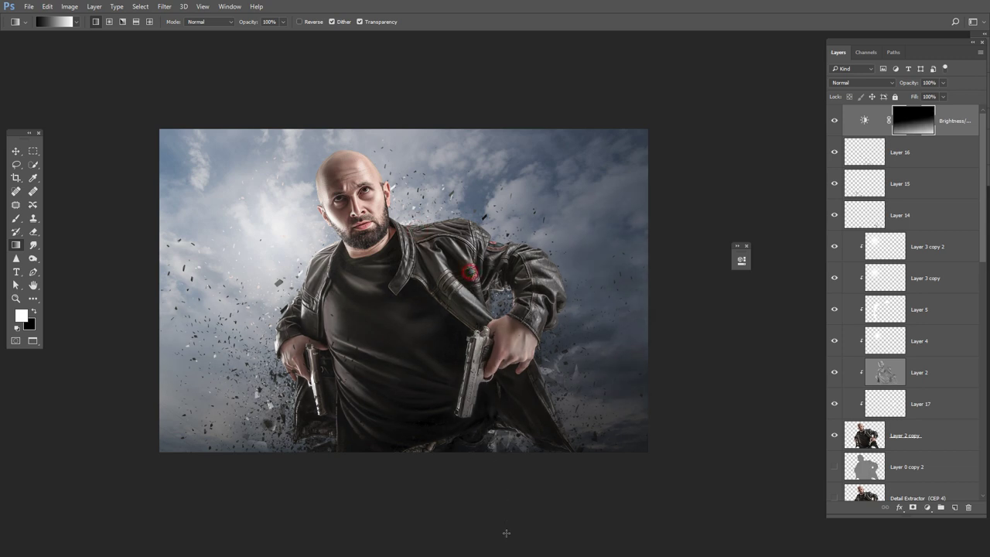
Set the adjustment to Brightness -80 and Contrast 53, then drag in the bokeh dust image
double_click(864, 120)
drag(705, 334, 695, 334)
drag(624, 315, 646, 318)
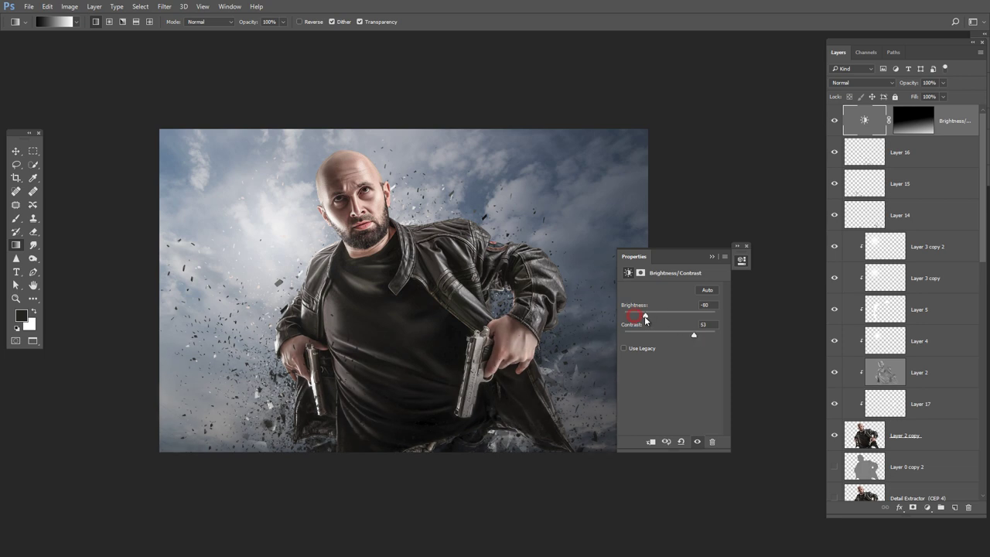
click(711, 256)
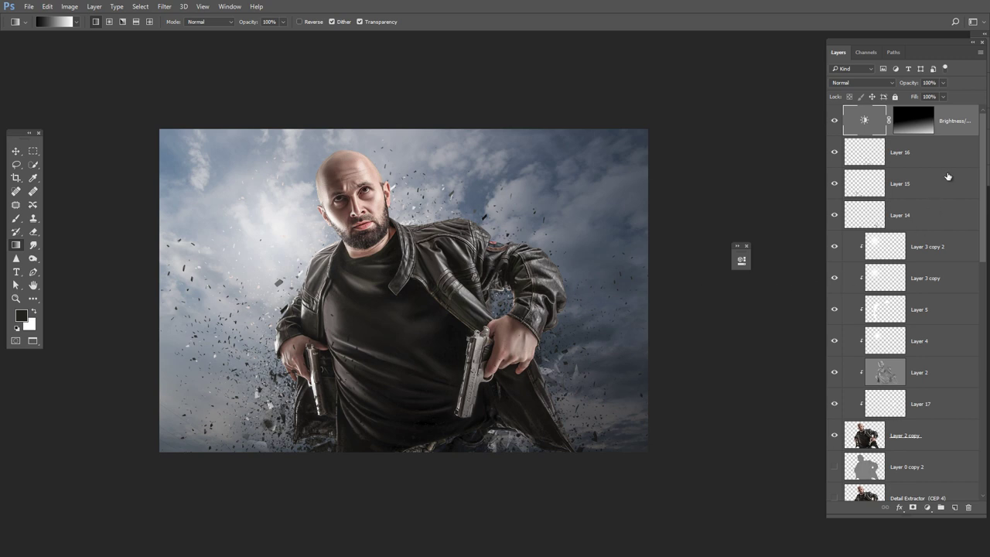
drag(948, 177, 649, 309)
Blend the bokeh layer in Screen mode and make a hidden duplicate copy
click(881, 83)
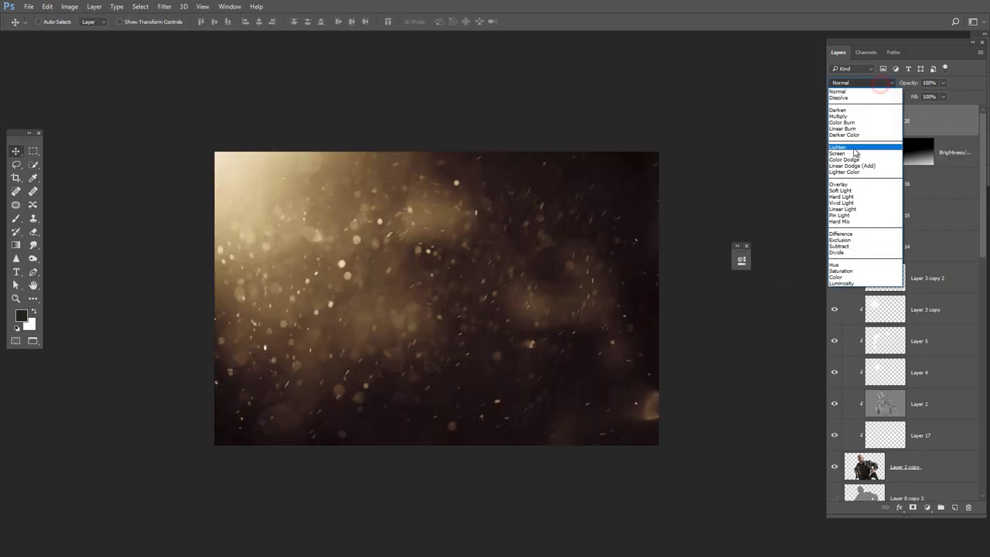
click(854, 153)
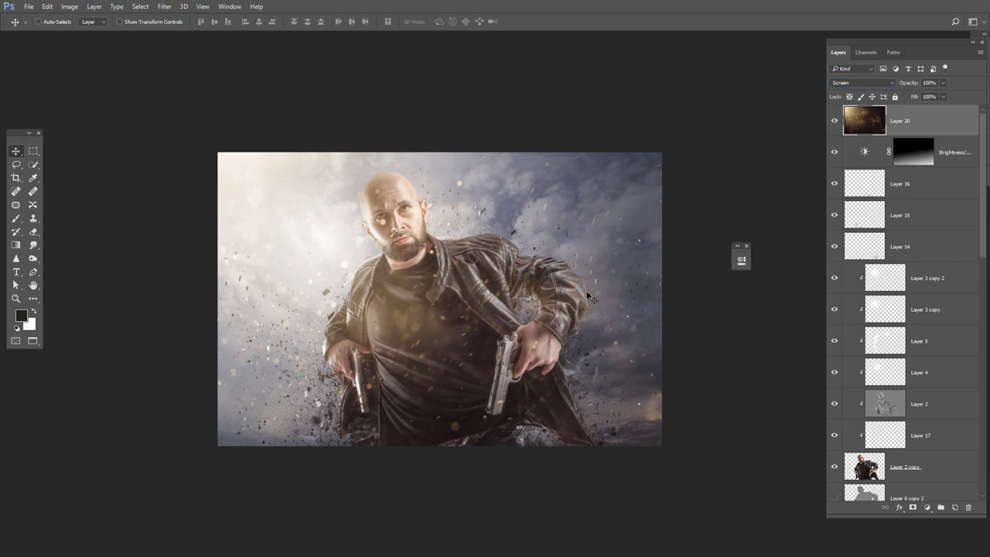
scroll(585, 296, up, 1)
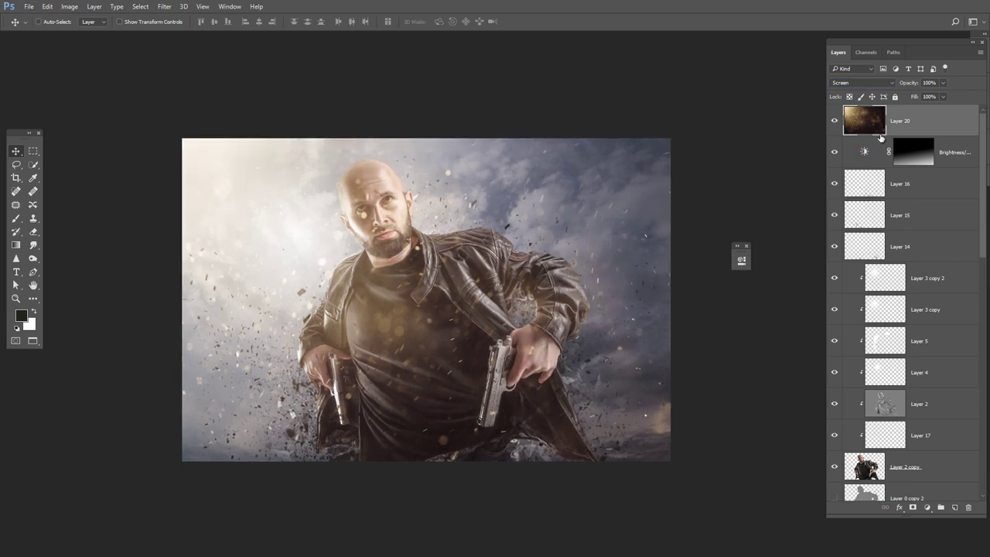
key(ctrl+j)
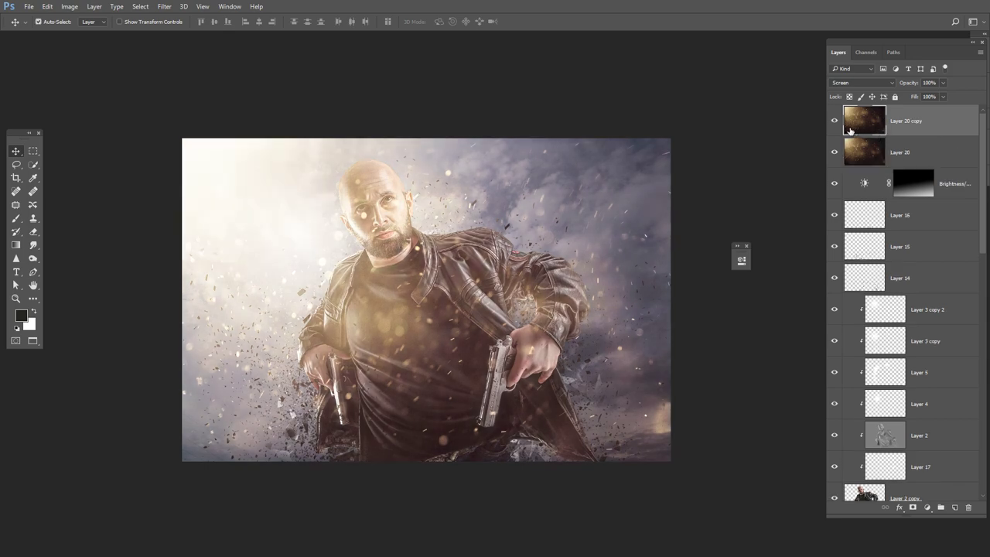
click(834, 121)
Compare Layer 20 with and without the bokeh, then shift the texture left
click(920, 155)
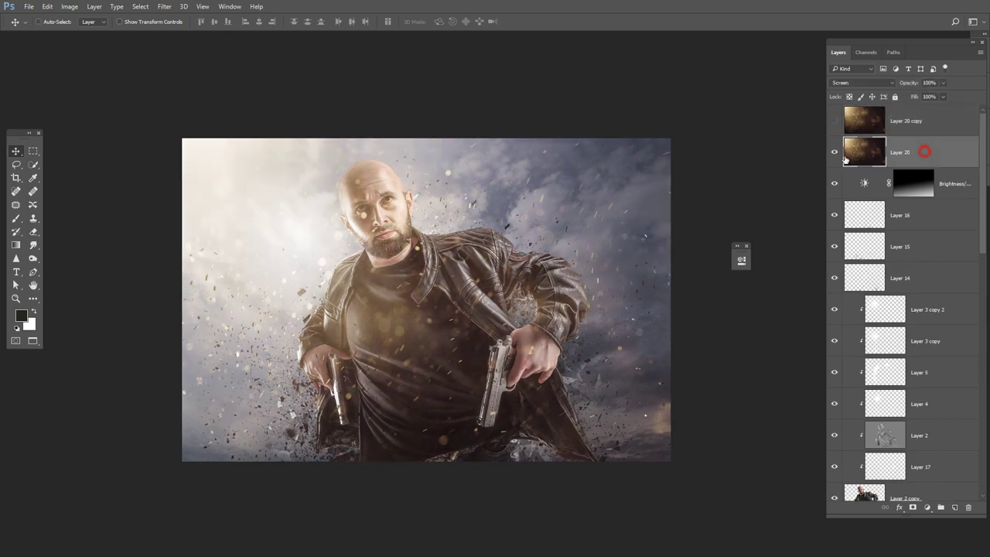
click(834, 153)
click(834, 152)
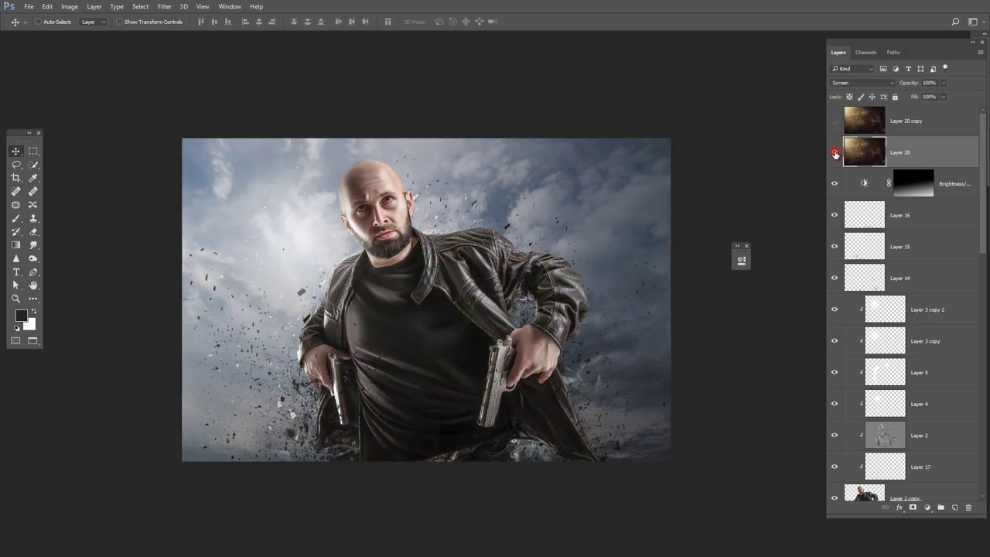
mouse_move(403, 257)
mouse_down()
mouse_move(309, 263)
mouse_move(310, 249)
mouse_up()
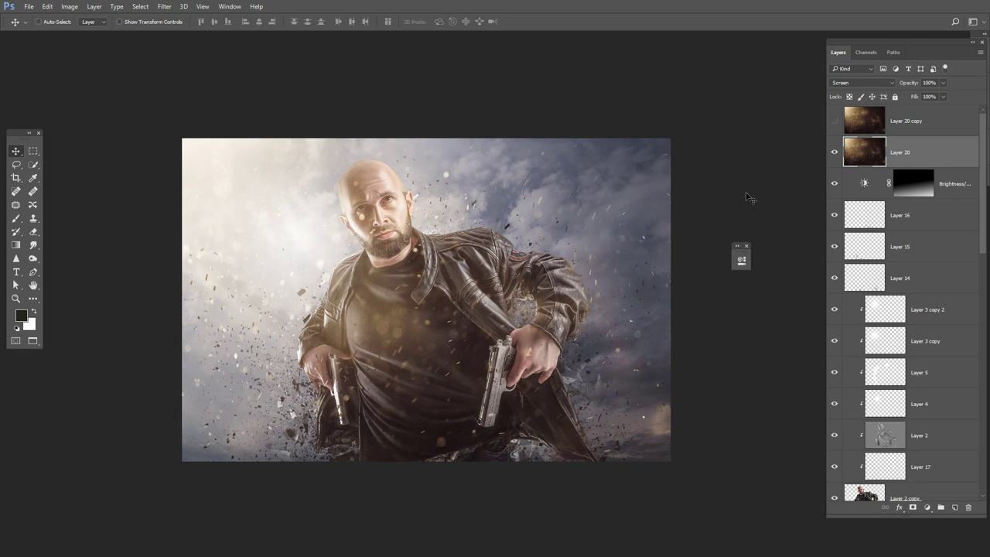
Desaturate the bokeh texture with Hue/Saturation set to Saturation -100
key(ctrl+u)
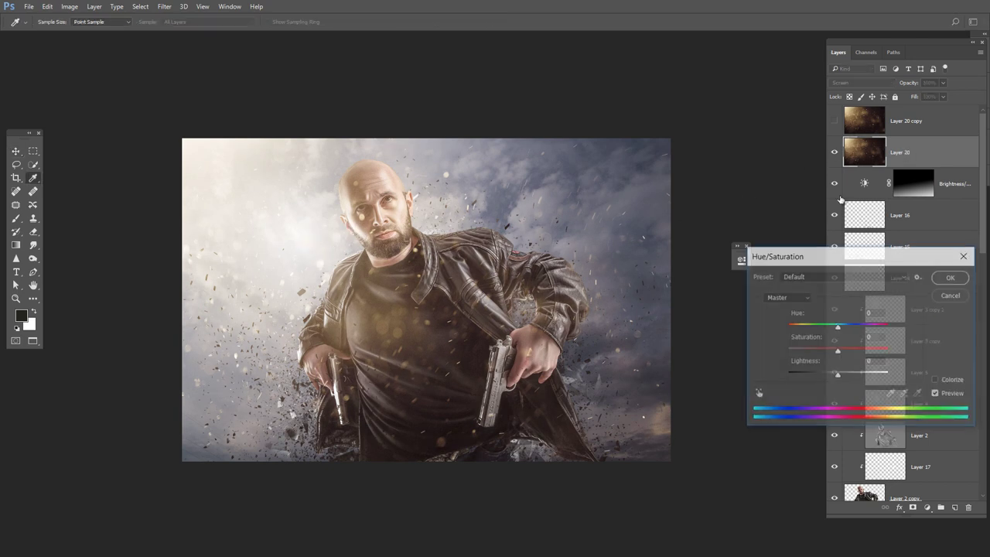
drag(837, 349, 781, 351)
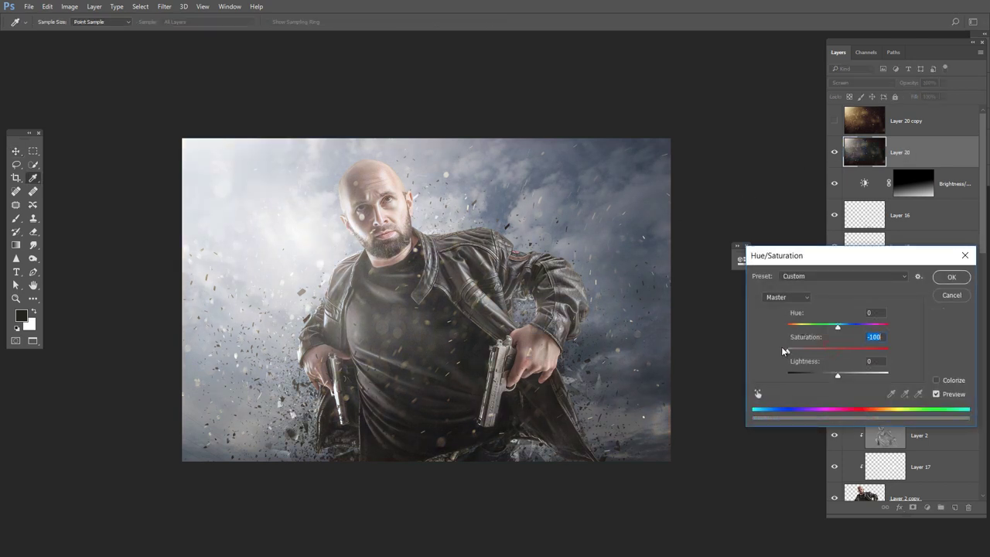
click(957, 279)
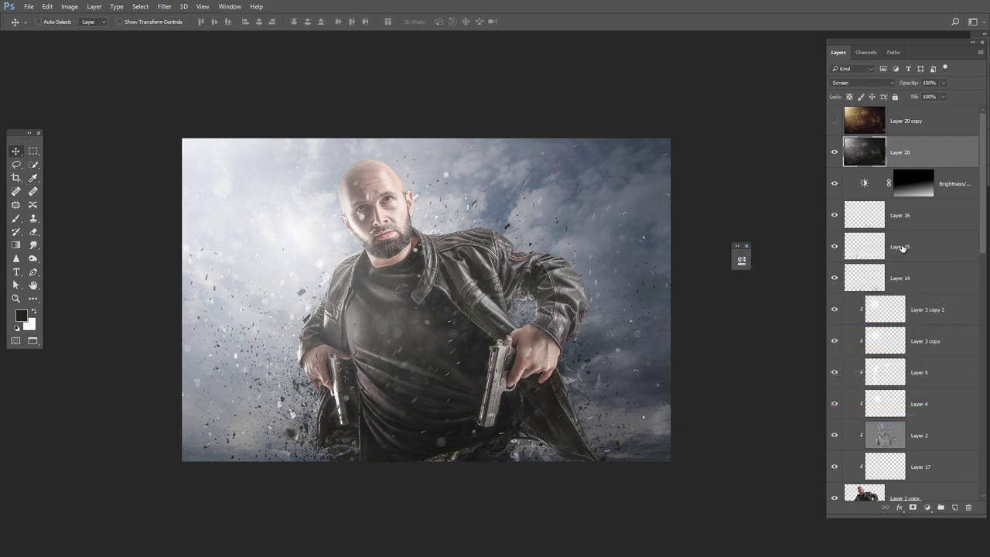
Add a white layer mask to Layer 20 and ready the Brush with white foreground
click(912, 507)
key(x)
key(b)
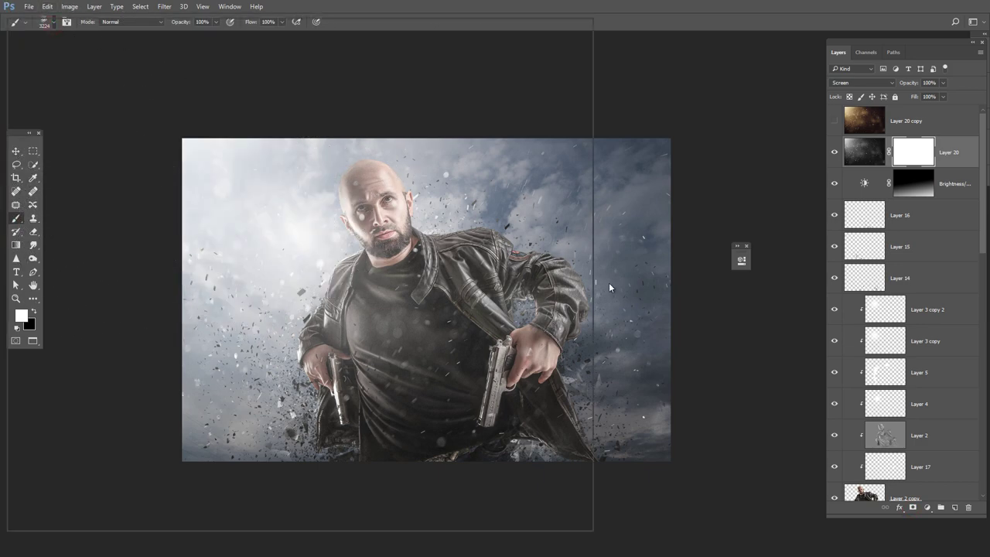
Pick a soft round brush with zero hardness and mask out the texture over the forehead
right_click(586, 273)
drag(565, 382, 567, 100)
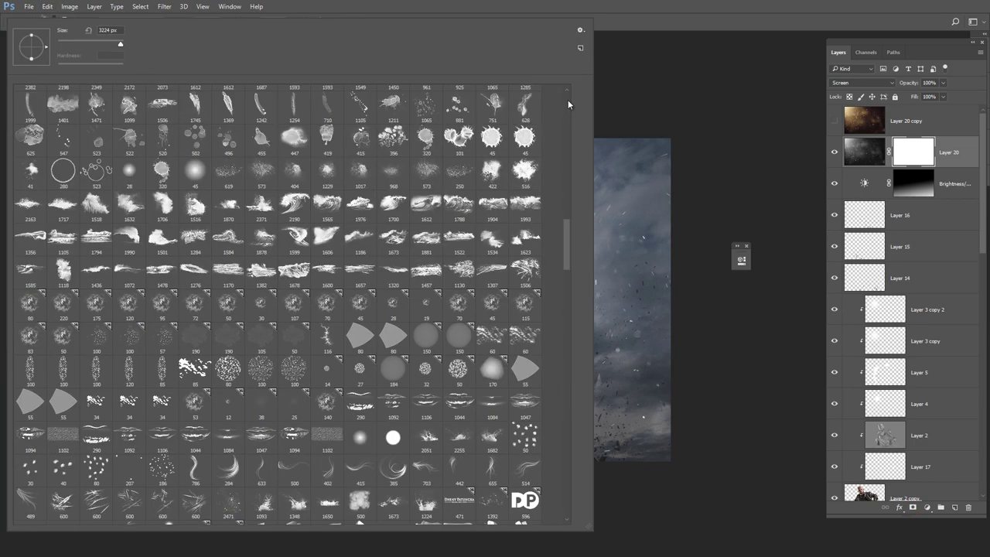
click(27, 109)
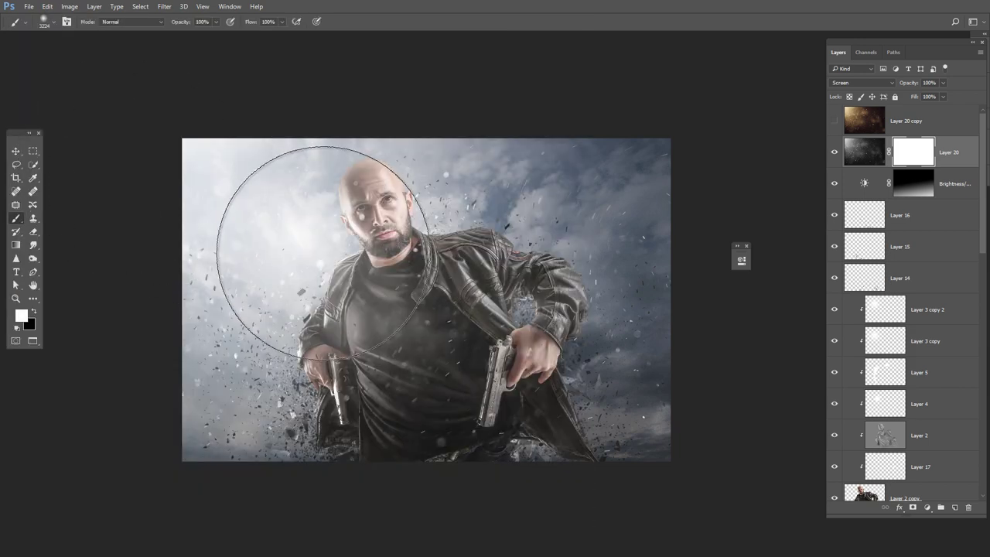
key(bracketleft)
key(bracketleft)
key(bracketleft)
key(bracketleft)
key(bracketleft)
key(bracketleft)
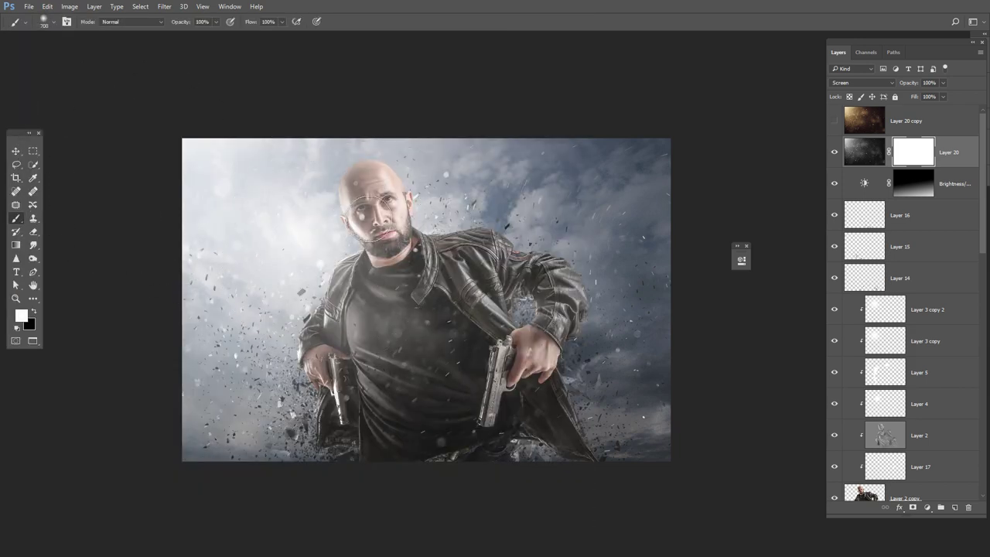
key(x)
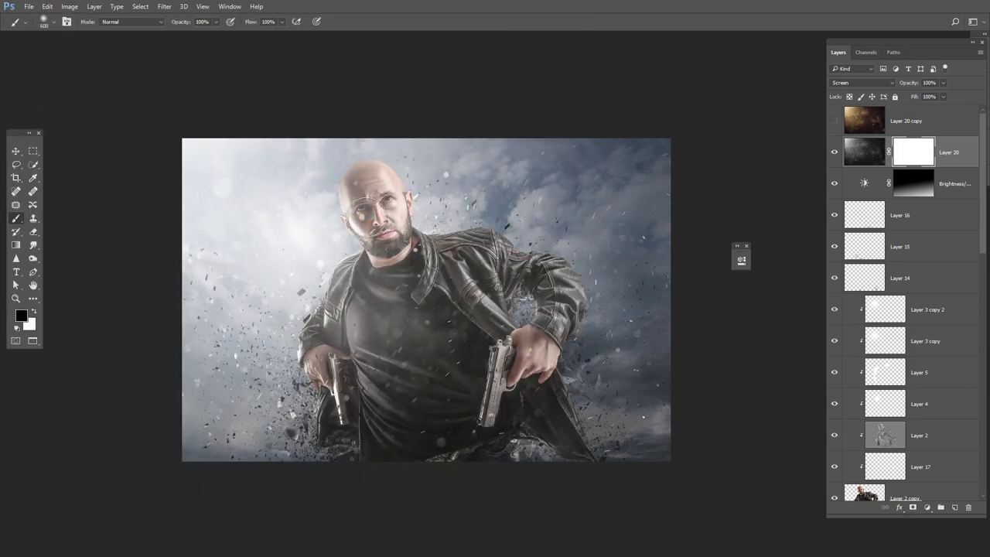
key(bracketright)
key(bracketright)
key(bracketright)
mouse_move(354, 209)
mouse_down()
mouse_move(369, 191)
mouse_move(379, 232)
mouse_up()
Paint black at 43% opacity to fade the texture over the chest and head
key(bracketright)
key(bracketright)
key(bracketright)
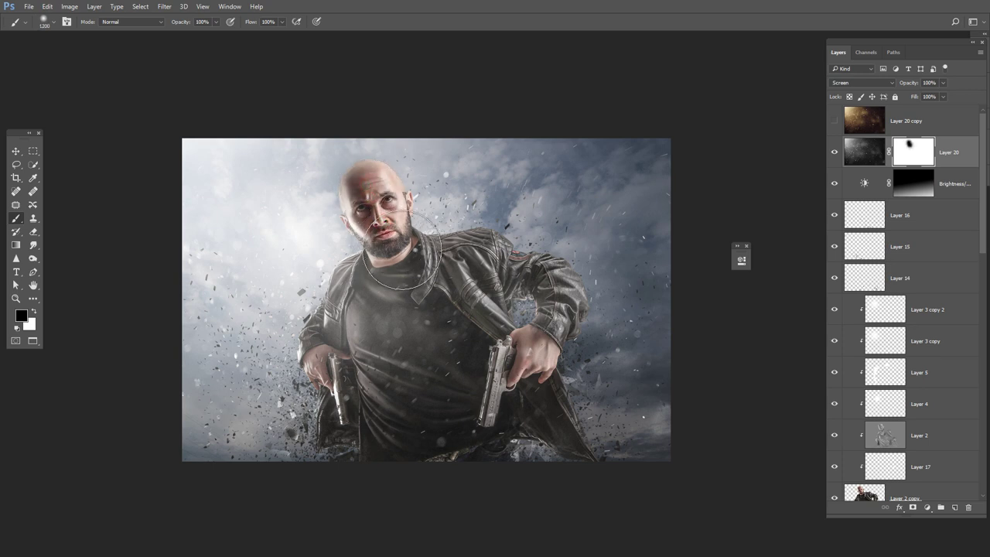
key(bracketright)
key(bracketright)
key(bracketright)
key(bracketright)
key(bracketright)
key(bracketright)
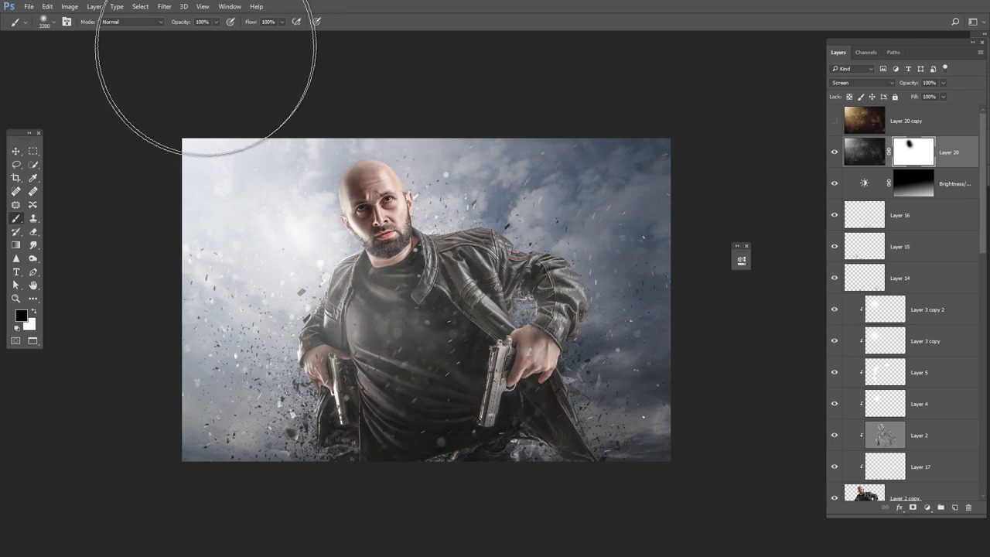
click(215, 22)
drag(209, 37, 193, 37)
key(bracketright)
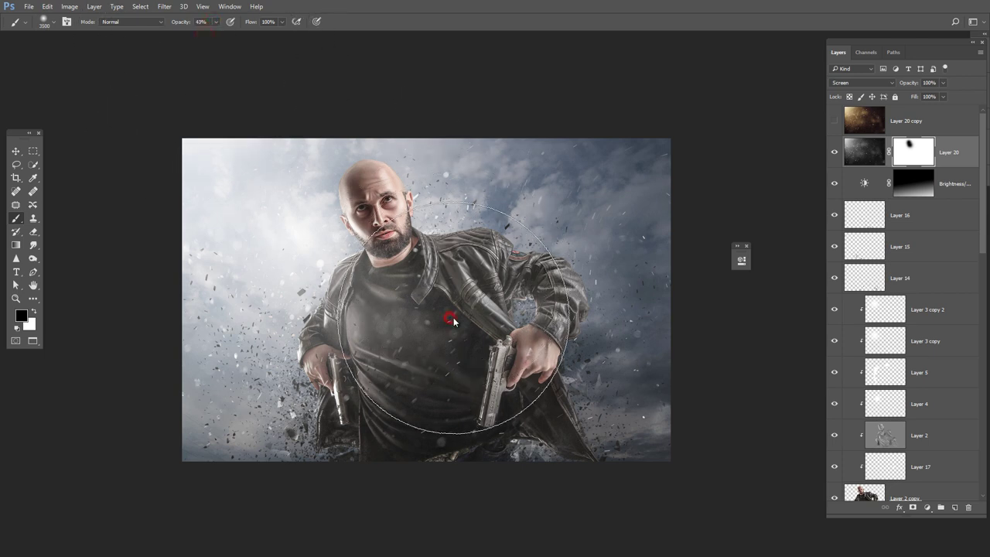
click(455, 315)
key(bracketleft)
key(bracketleft)
key(bracketleft)
drag(441, 303, 407, 326)
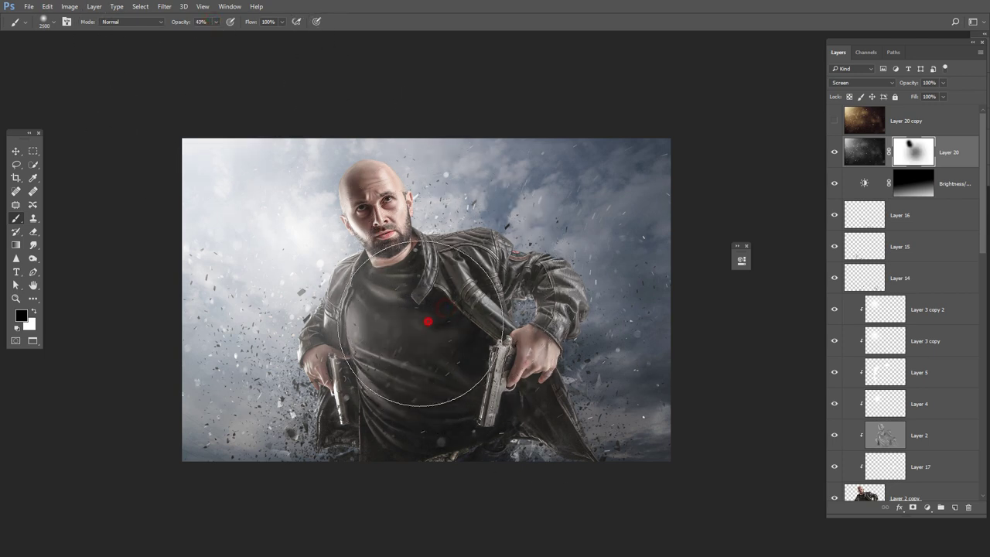
key(bracketleft)
key(bracketleft)
key(bracketleft)
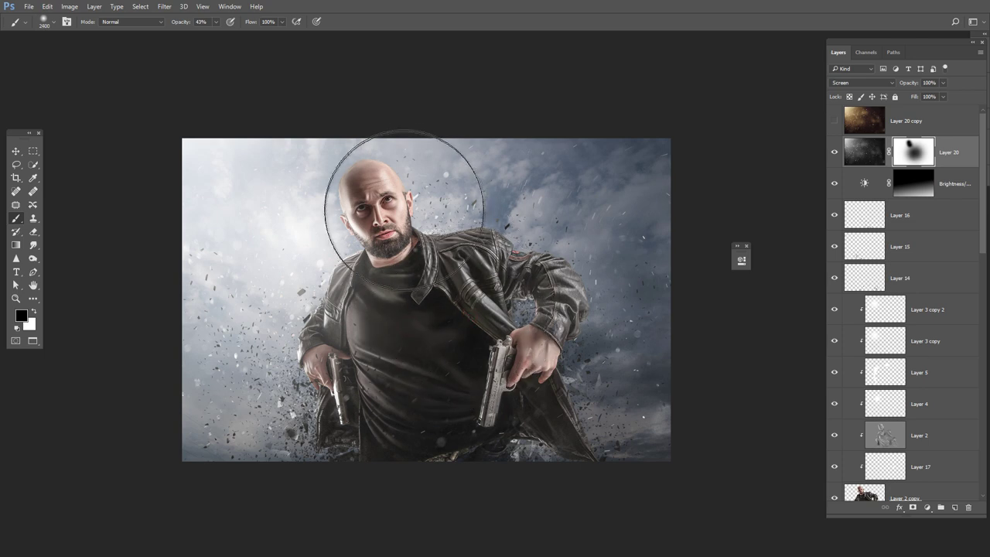
click(401, 194)
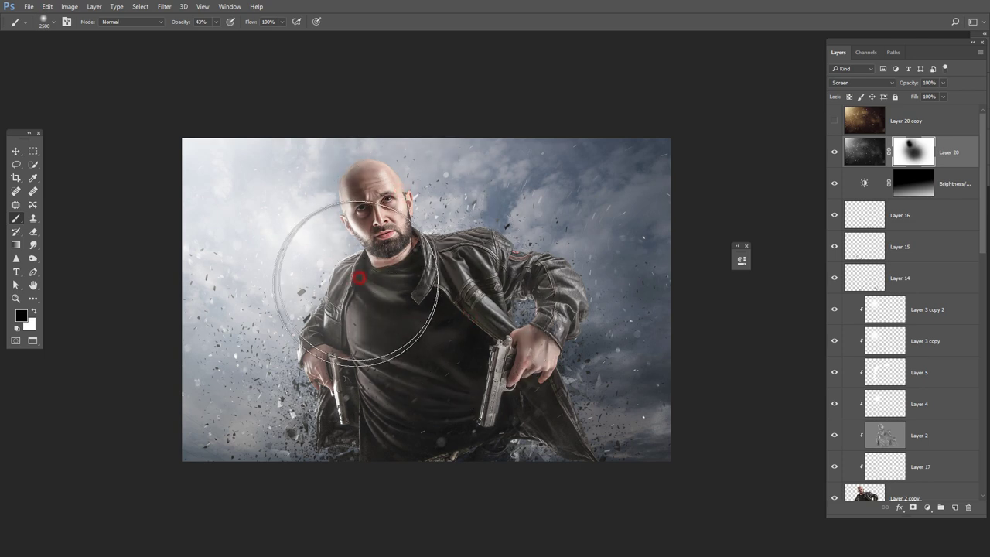
Restore some texture beside the head in white, then compare Layer 20 on and off
key(bracketright)
key(bracketright)
key(bracketright)
key(x)
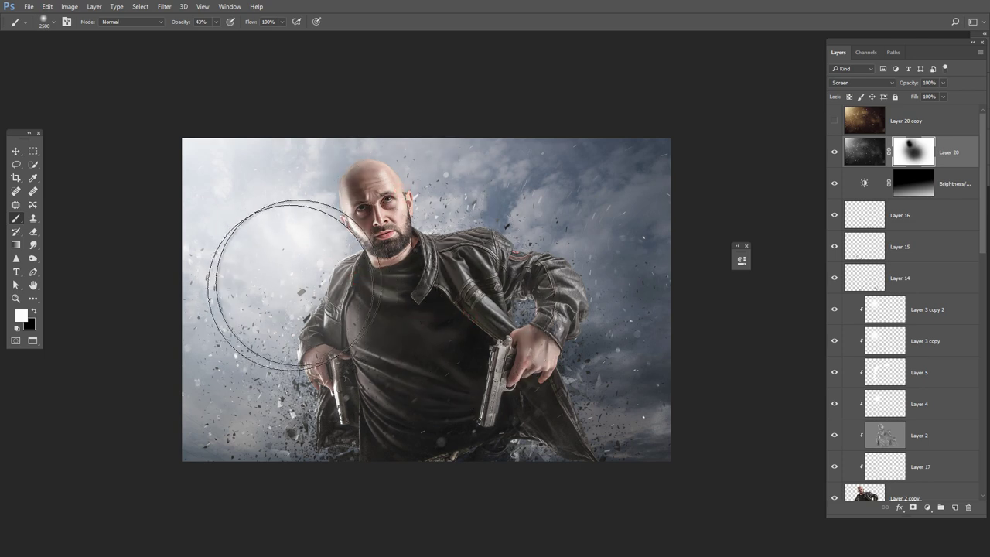
click(328, 244)
key(bracketleft)
key(x)
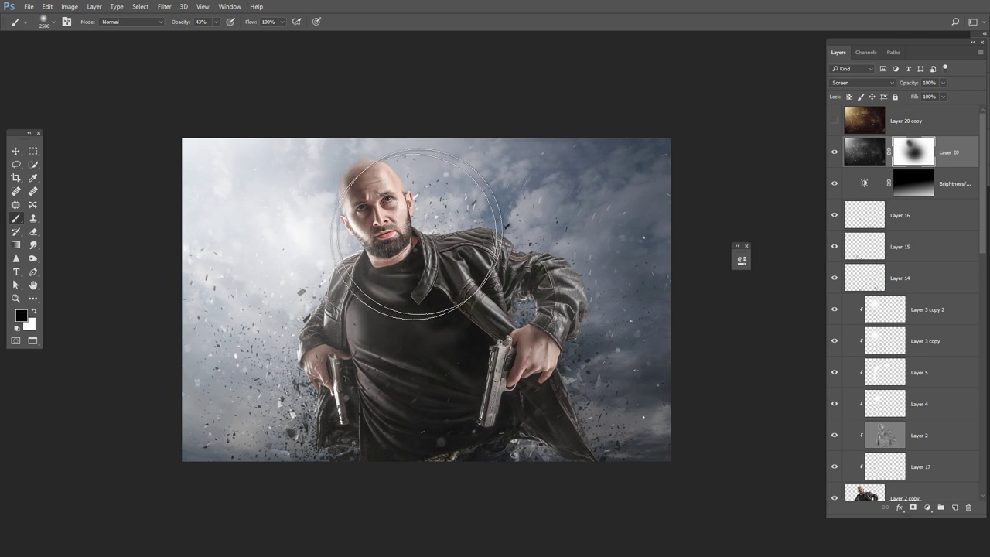
key(bracketleft)
key(bracketleft)
key(bracketleft)
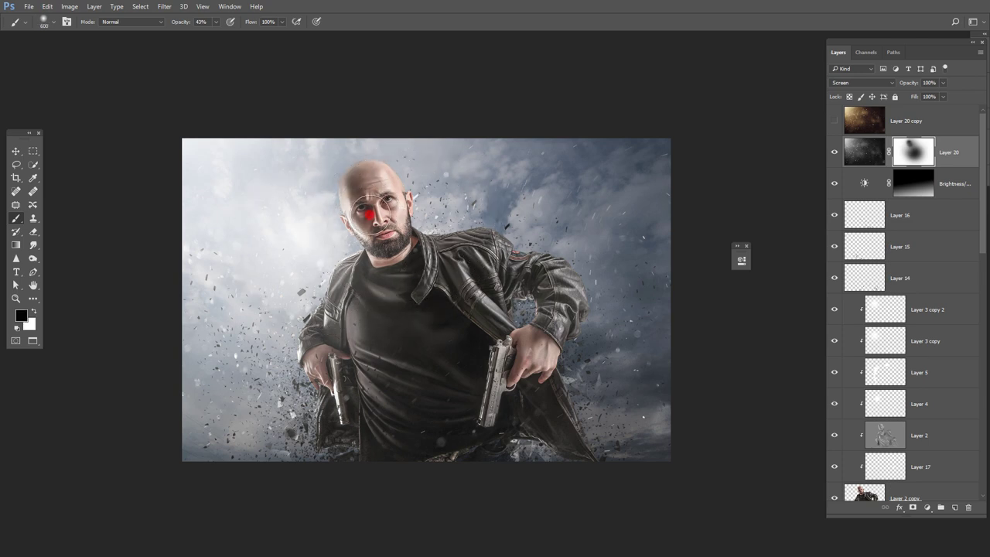
key(bracketright)
key(bracketright)
key(bracketright)
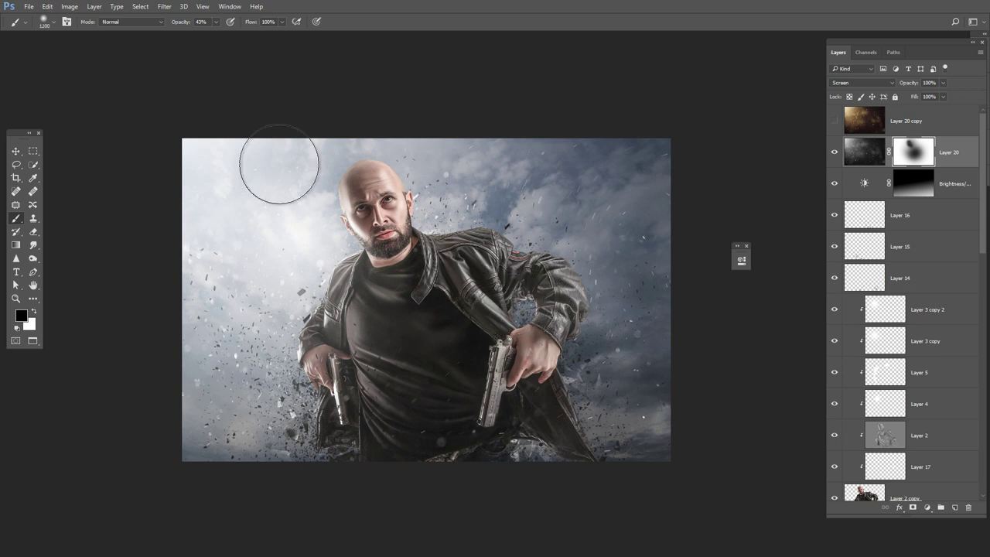
key(bracketright)
key(bracketright)
key(bracketright)
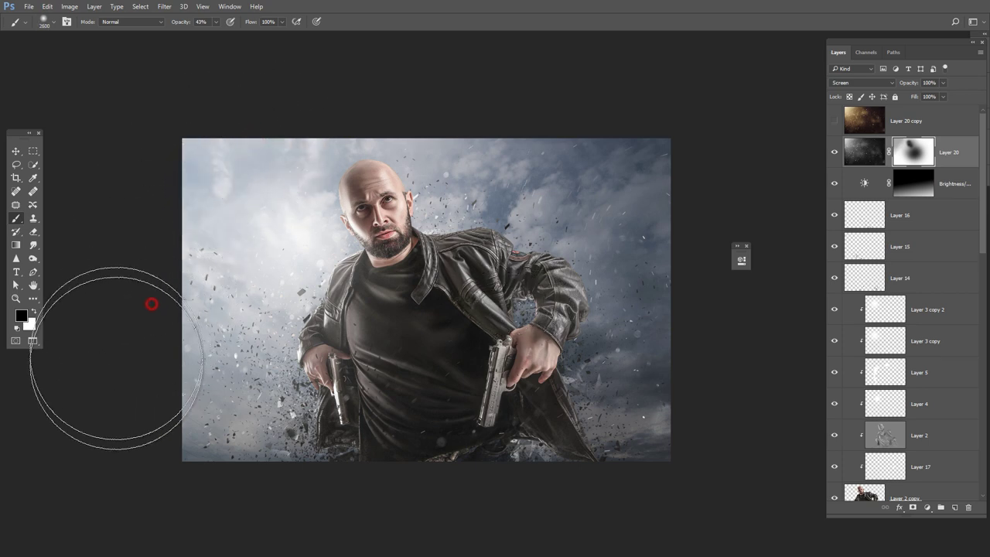
key(bracketright)
key(bracketright)
click(834, 153)
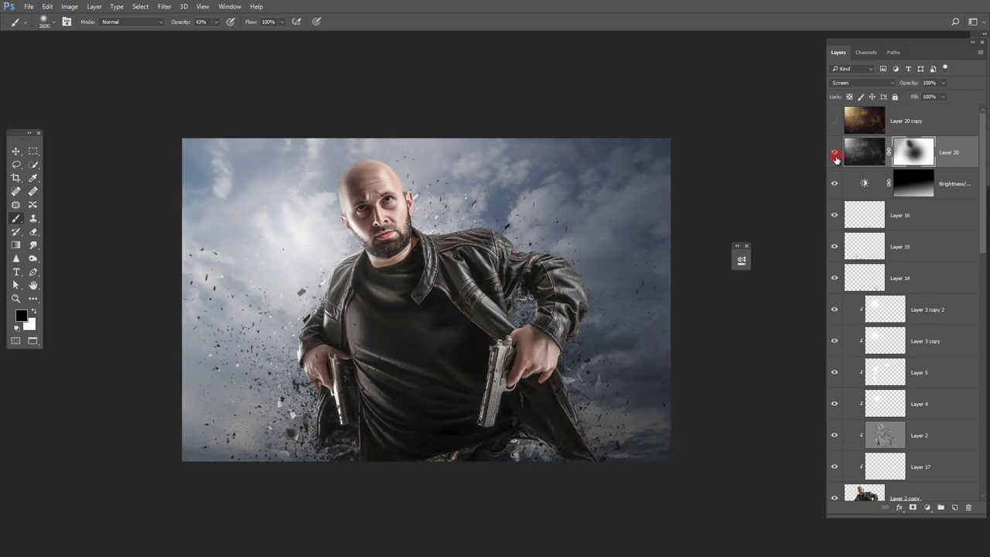
click(834, 152)
click(835, 152)
Mask out the lower-right corner at full opacity, then set white at 10% opacity
drag(715, 439, 694, 442)
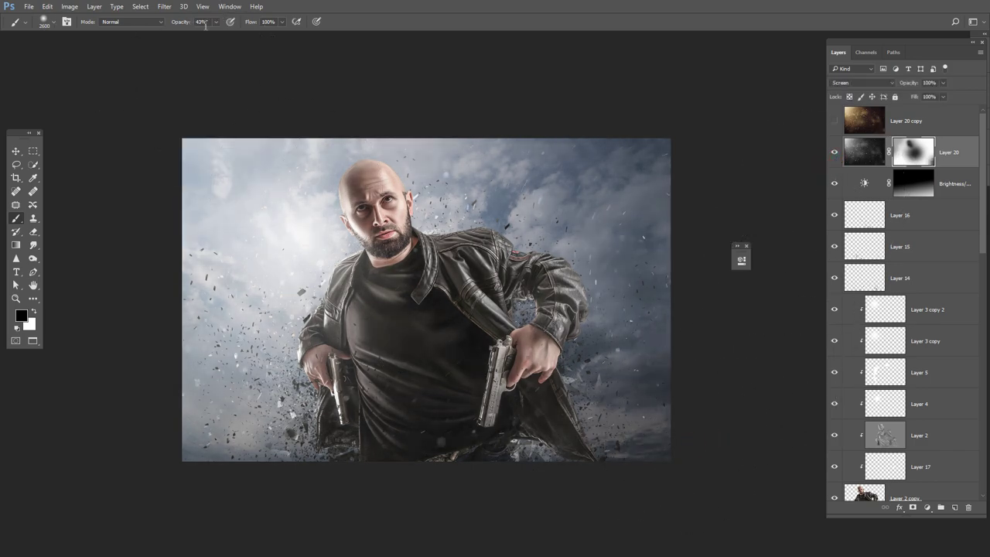
drag(216, 22, 249, 38)
drag(696, 440, 569, 431)
key(x)
click(216, 22)
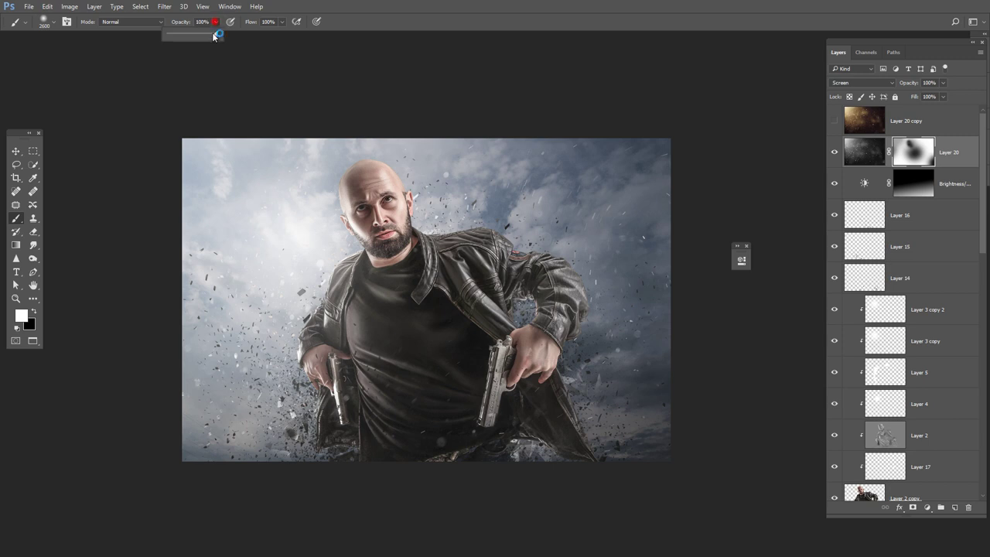
drag(215, 37, 181, 36)
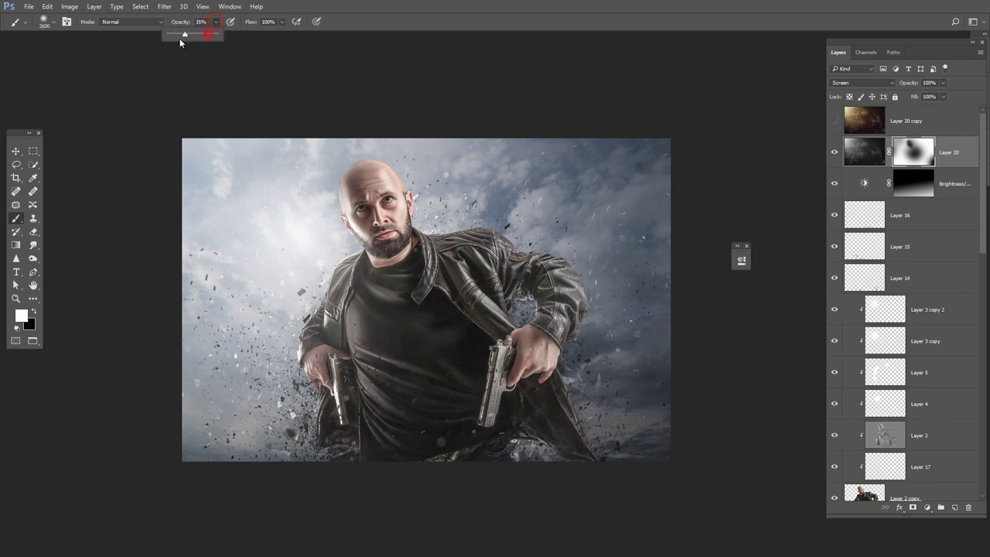
Switch to the Move tool and nudge the Layer 20 texture slightly left
click(15, 151)
scroll(324, 242, down, 4)
scroll(328, 243, up, 5)
drag(566, 289, 545, 291)
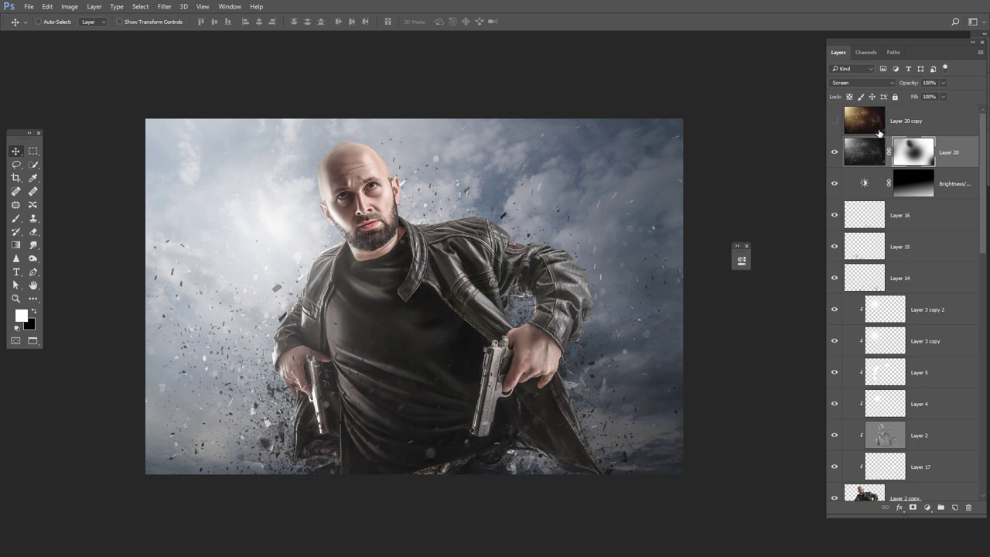
Show Layer 20 copy and cycle its blend modes until Soft Light is chosen
click(925, 122)
click(832, 122)
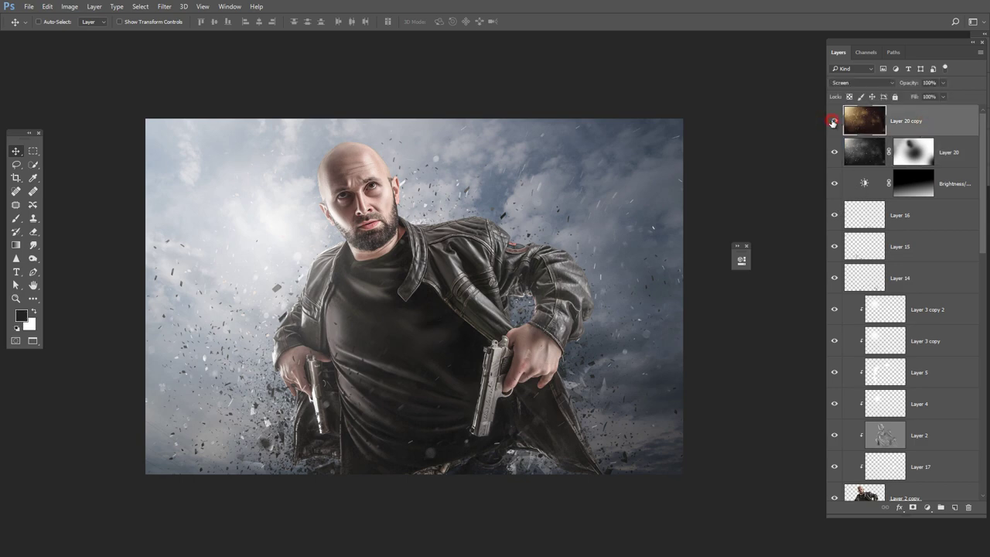
click(861, 82)
click(856, 284)
key(shift+minus)
key(shift+minus)
key(shift+minus)
key(shift+minus)
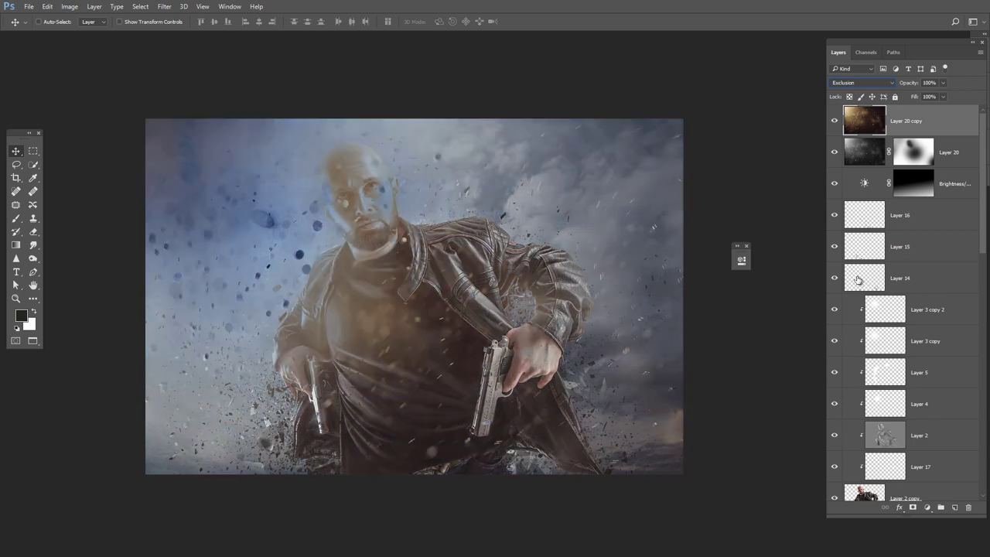
key(shift+minus)
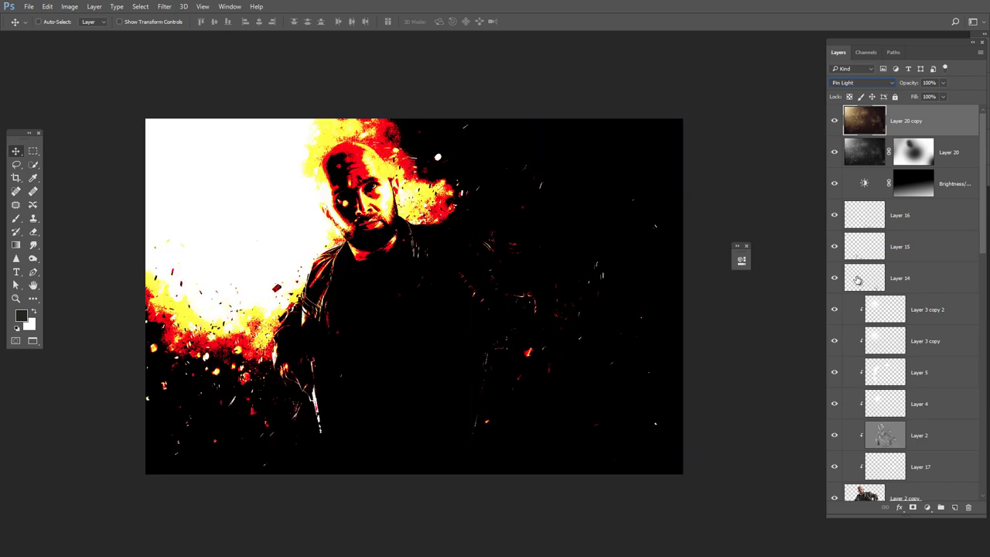
key(shift+minus)
key(shift+minus)
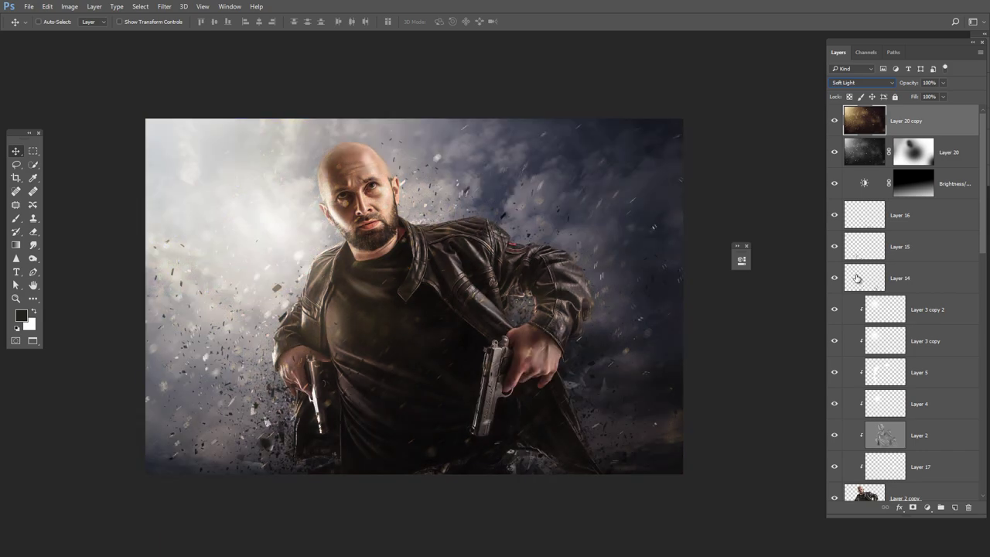
click(832, 121)
Shift the Layer 20 copy's hue to about -57 with Saturation -63 in Hue/Saturation
key(ctrl+u)
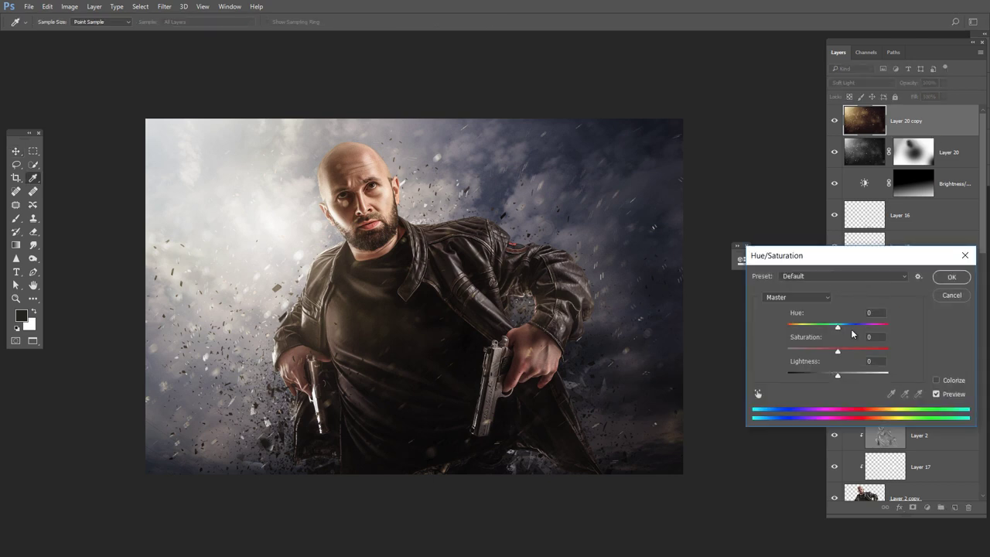
mouse_move(830, 329)
mouse_down()
mouse_move(809, 327)
mouse_move(821, 327)
mouse_move(820, 351)
mouse_move(809, 327)
mouse_move(808, 353)
mouse_move(814, 333)
mouse_move(786, 333)
mouse_up()
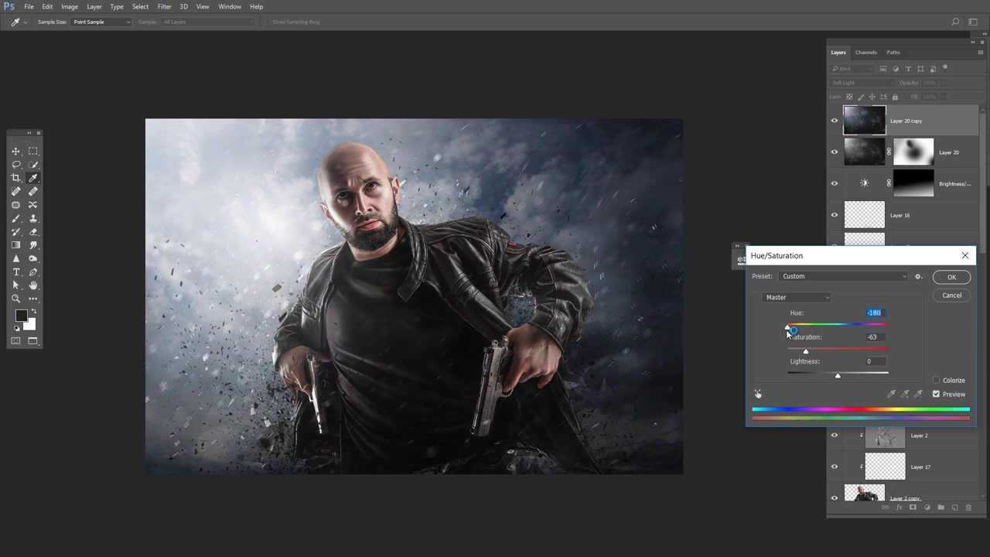
drag(787, 332, 923, 335)
drag(887, 327, 800, 328)
drag(787, 326, 812, 332)
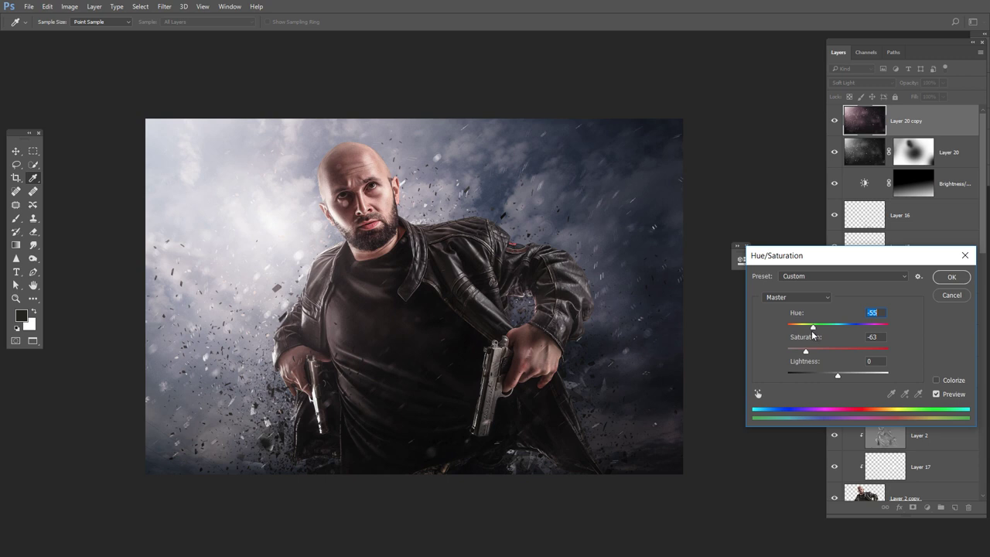
drag(807, 333, 802, 334)
click(950, 276)
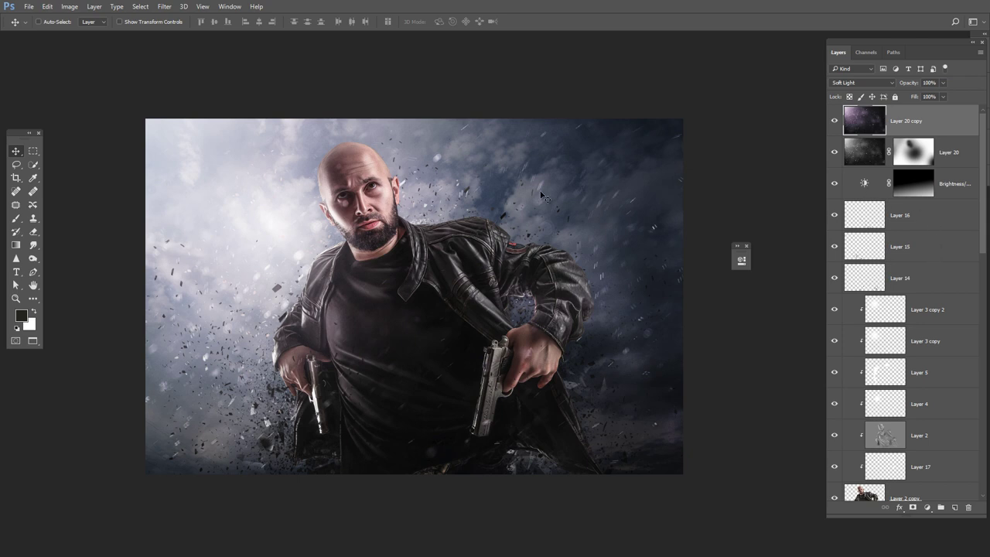
Hide the overlay copy to compare, delete it, then undo the deletion
scroll(451, 282, down, 1)
scroll(451, 282, up, 2)
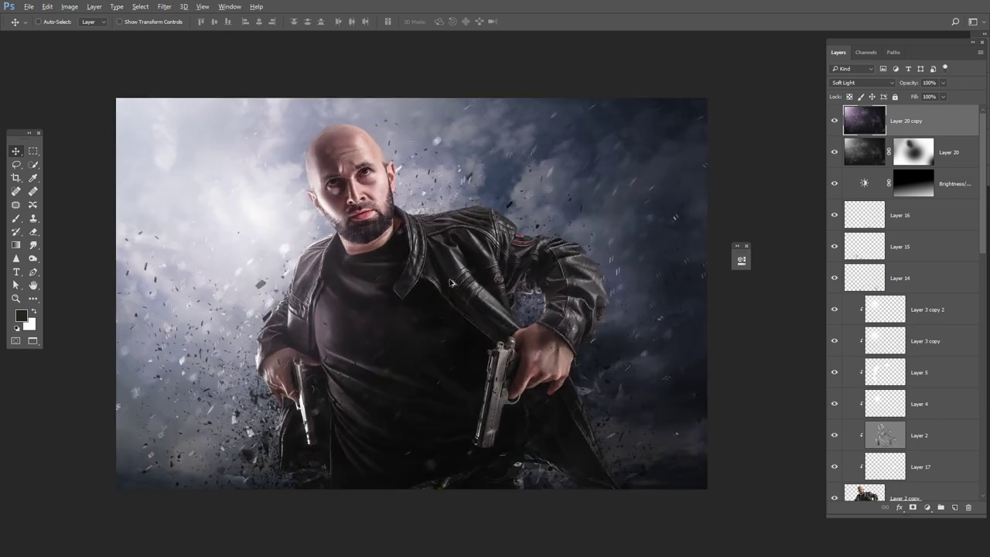
click(833, 121)
click(833, 120)
key(Delete)
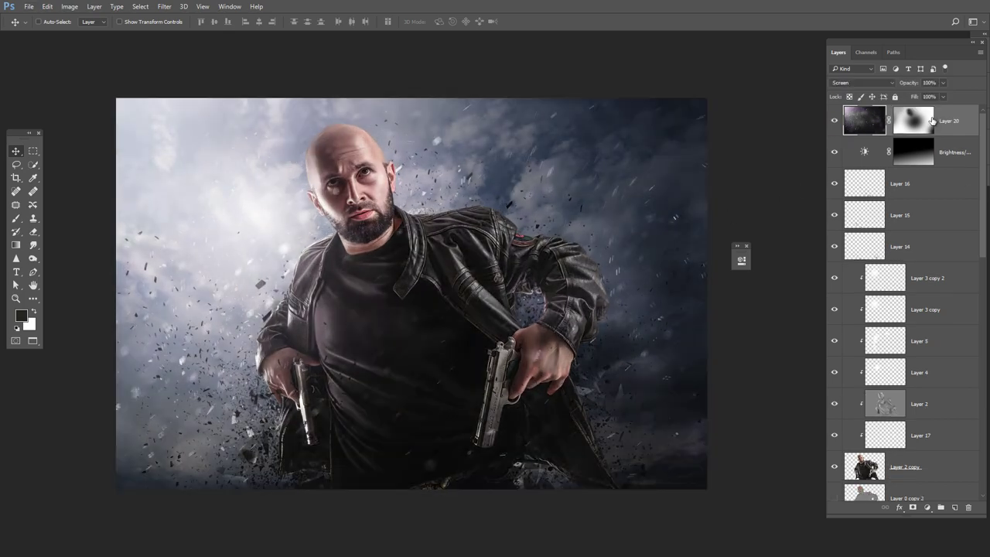
right_click(906, 125)
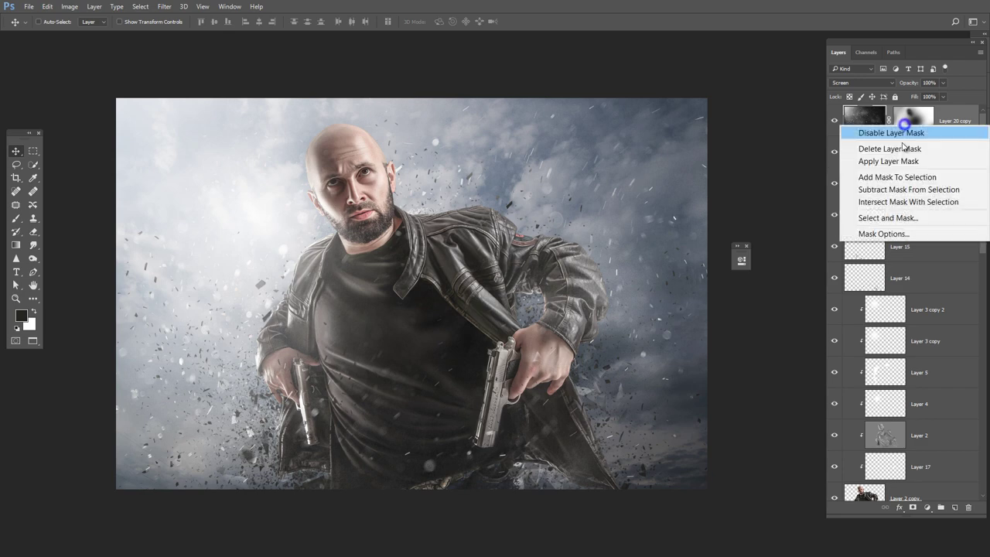
key(Escape)
key(ctrl+z)
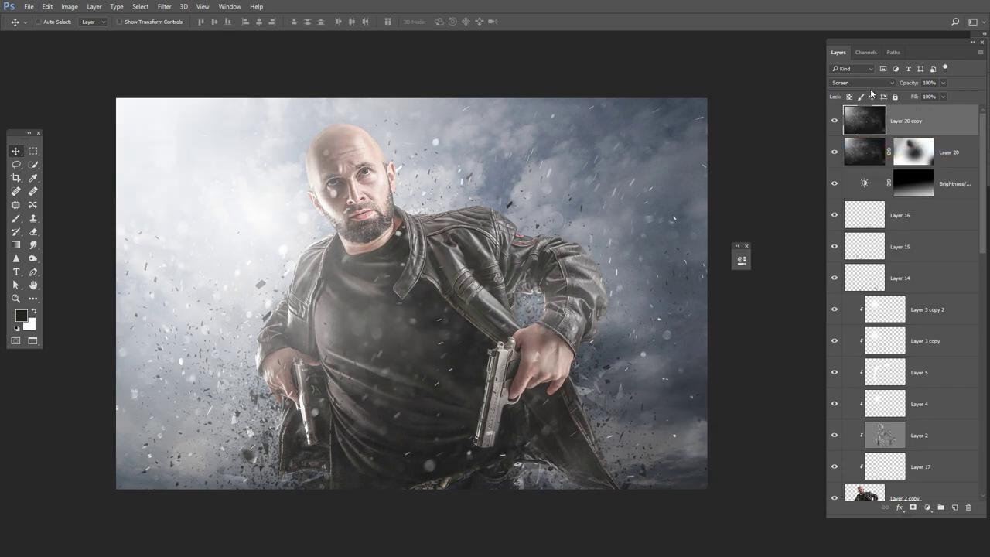
Cycle the overlay copy through blend modes, settle back on Soft Light, and compare it
click(874, 83)
click(859, 232)
key(Up)
key(Up)
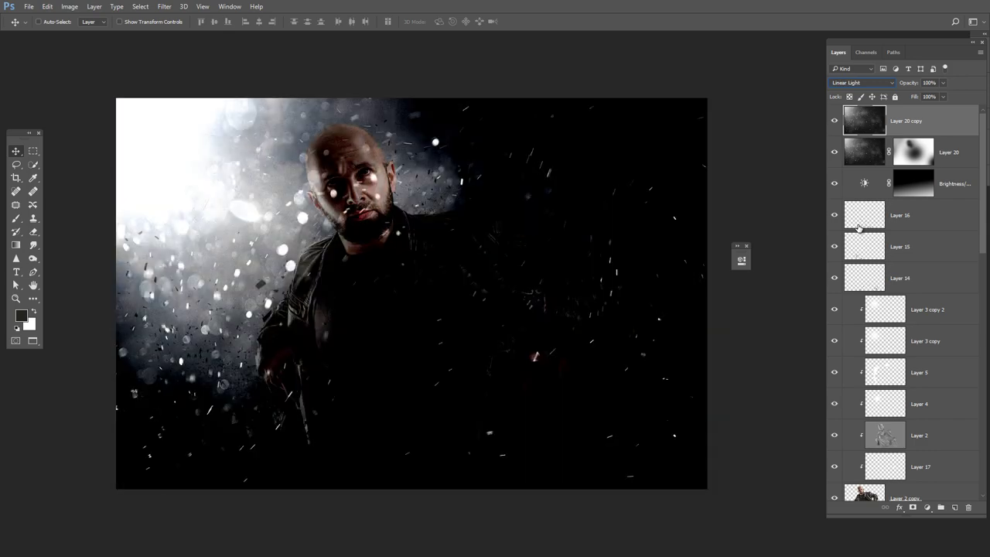
key(Up)
key(Up)
key(Up)
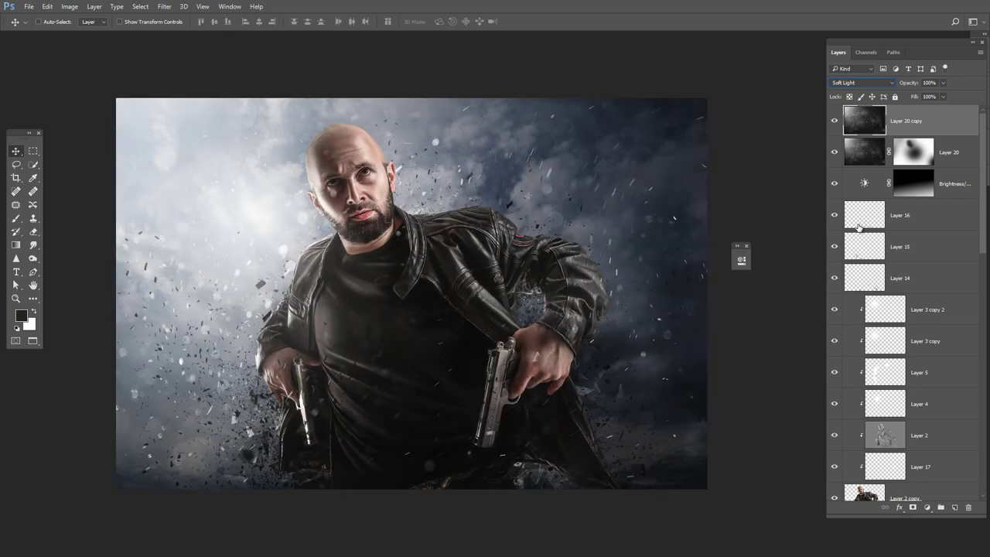
key(Up)
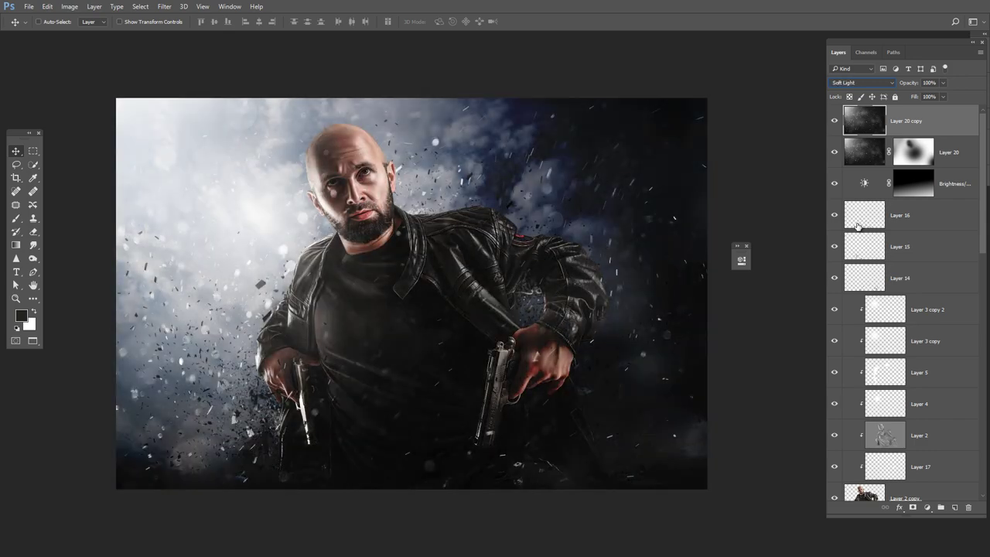
key(Up)
key(Up)
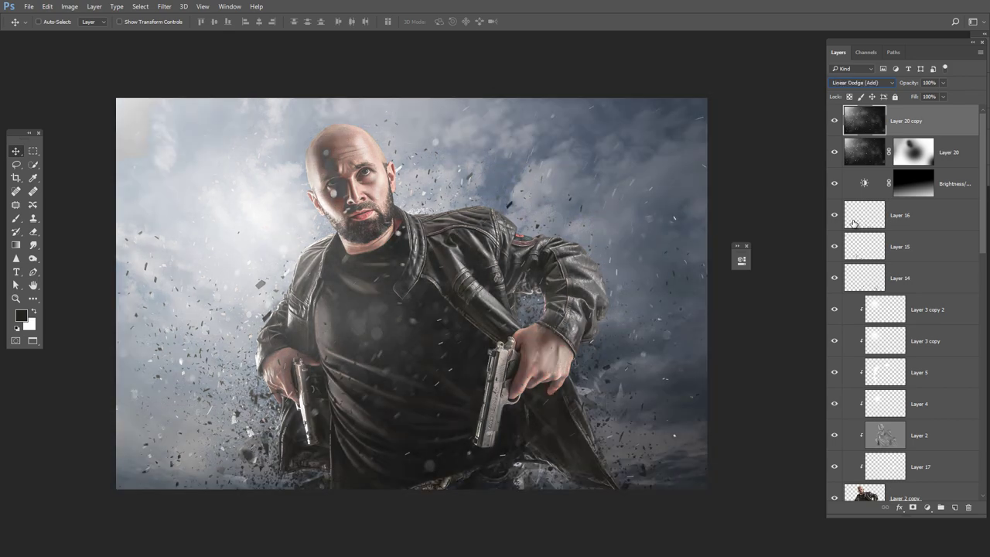
key(Up)
key(Up)
key(Up)
key(Up)
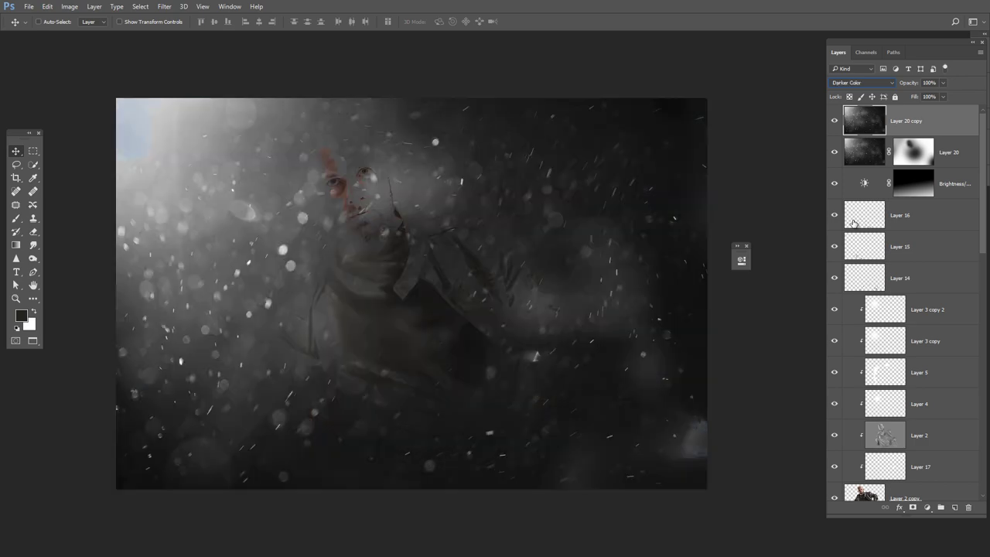
key(Up)
key(Up)
key(Up)
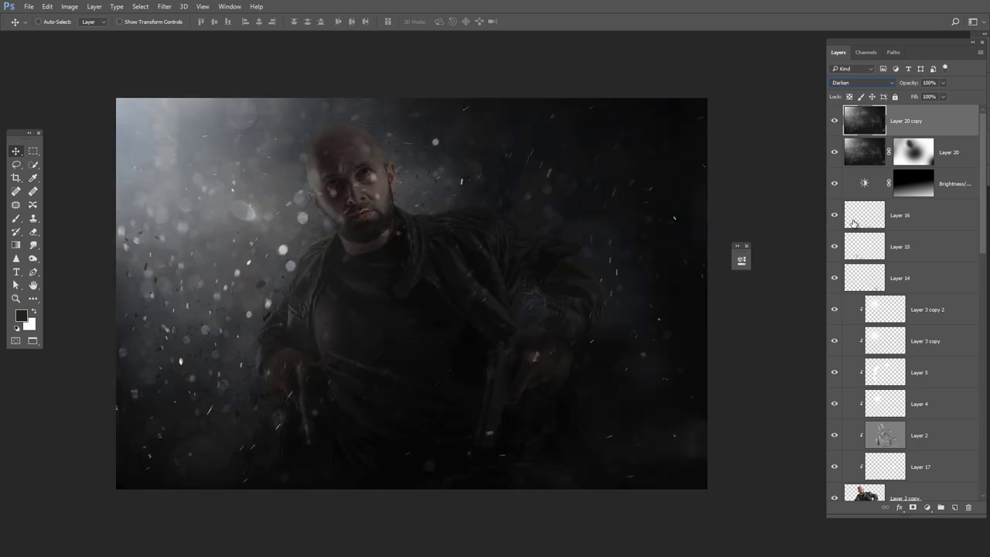
key(Up)
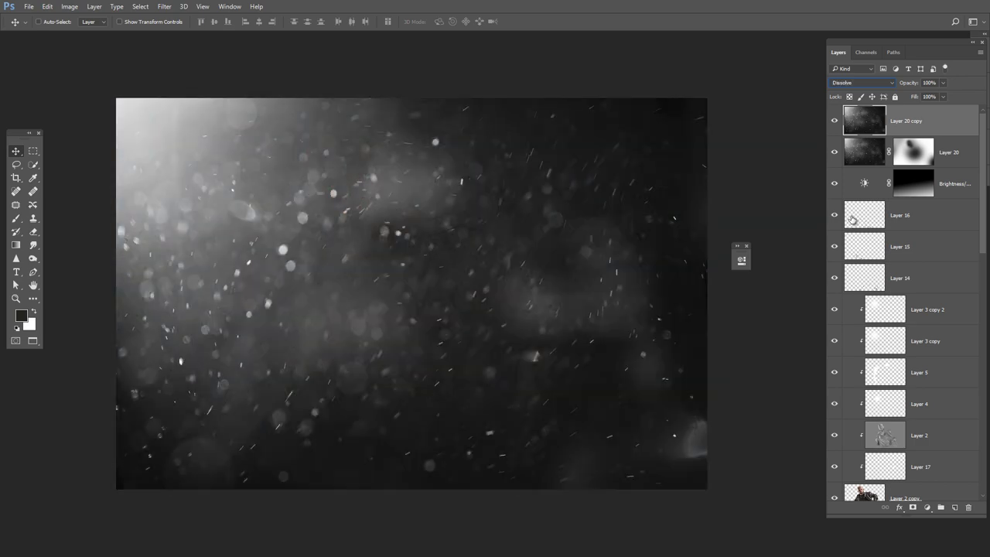
key(Down)
key(Down)
key(Down)
key(Down)
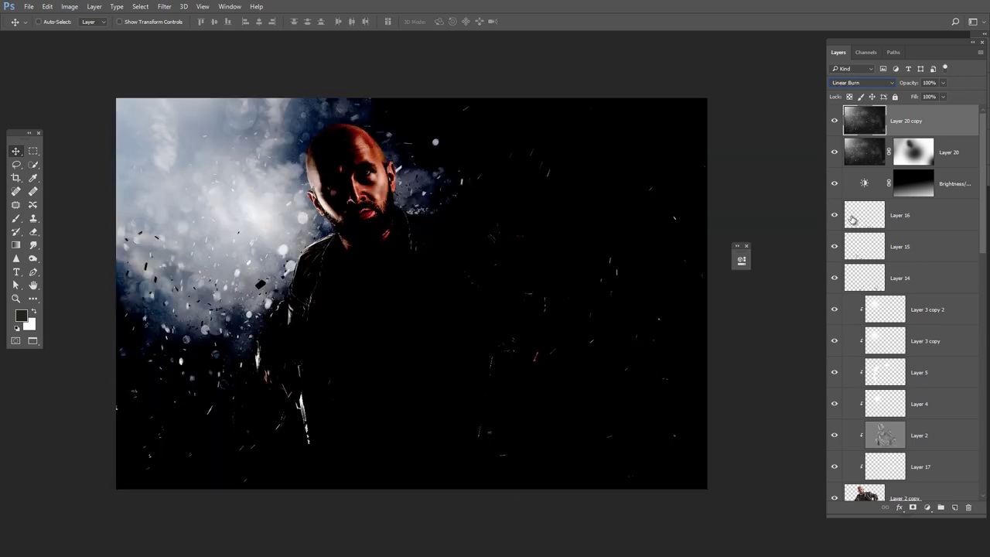
key(Down)
key(Down)
key(Down)
key(Down)
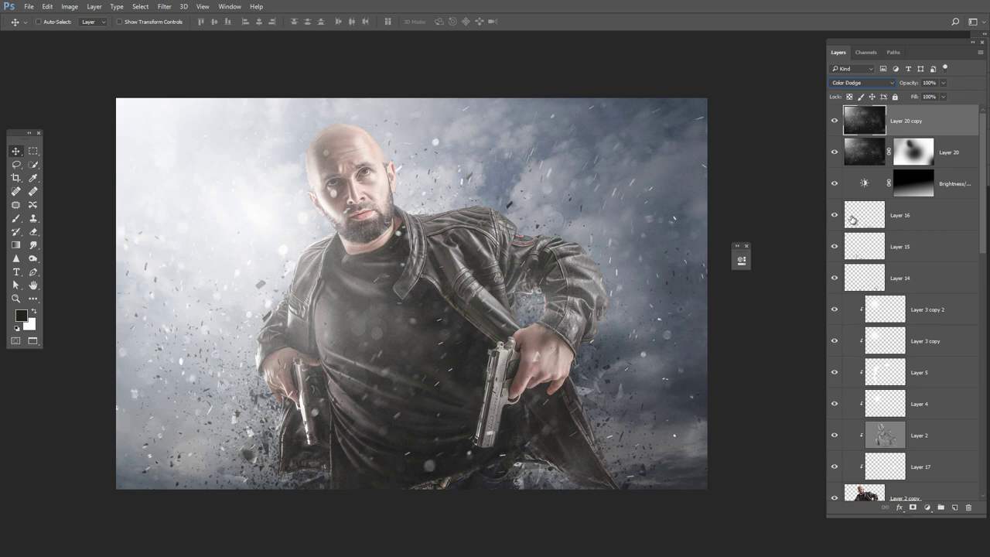
key(Down)
key(Down)
key(Down)
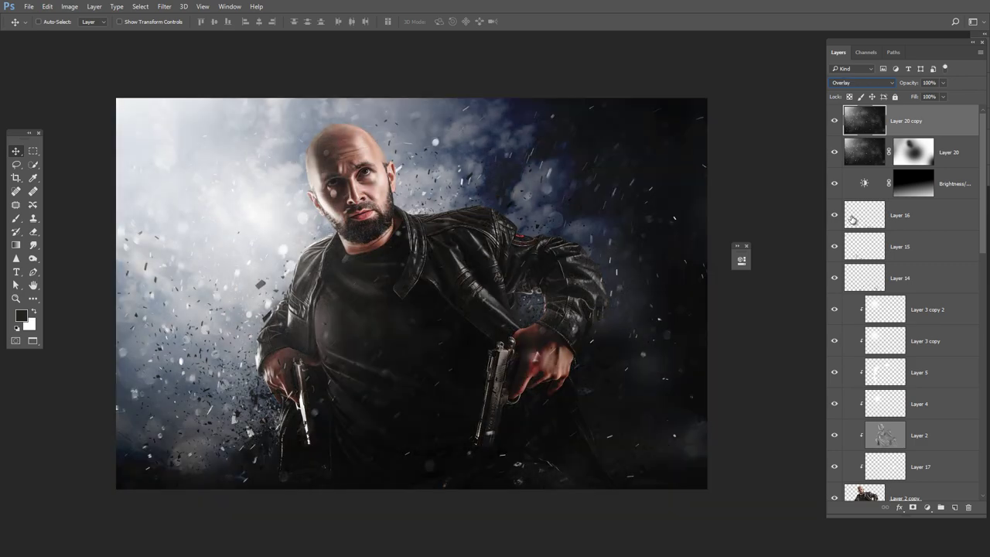
key(Down)
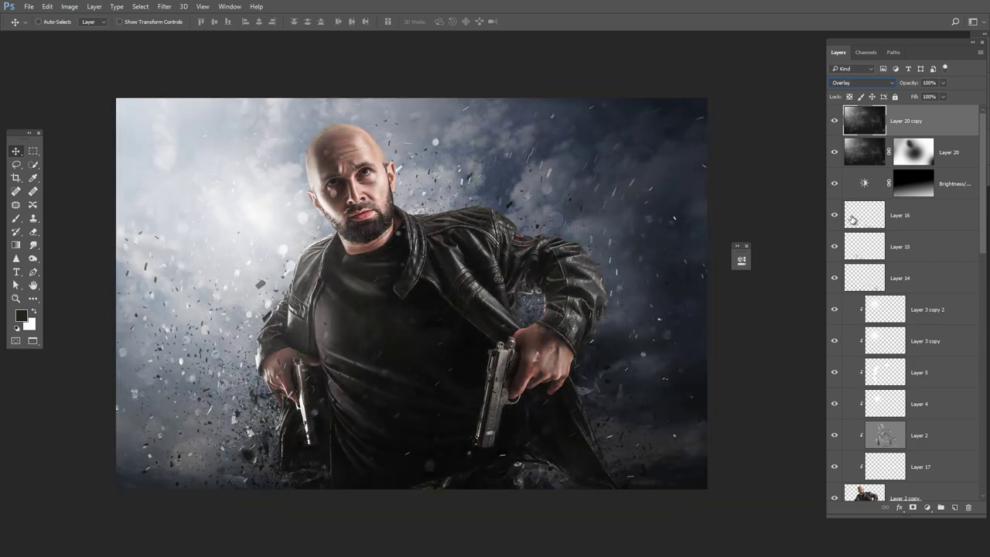
key(Up)
key(Down)
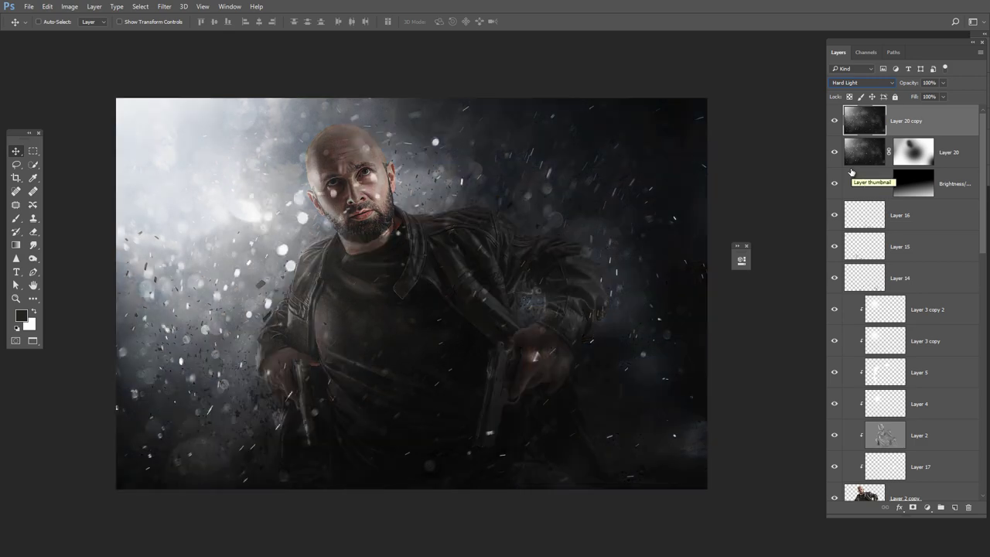
key(Up)
click(834, 119)
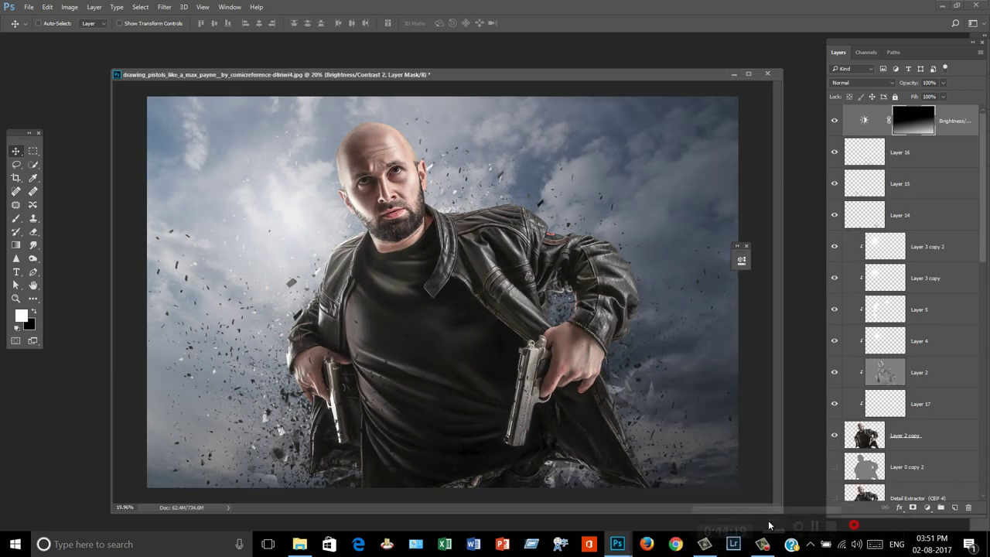
Open dust_particles.jpg from the source folder and drag it into the gunman composite
click(299, 543)
right_click(451, 144)
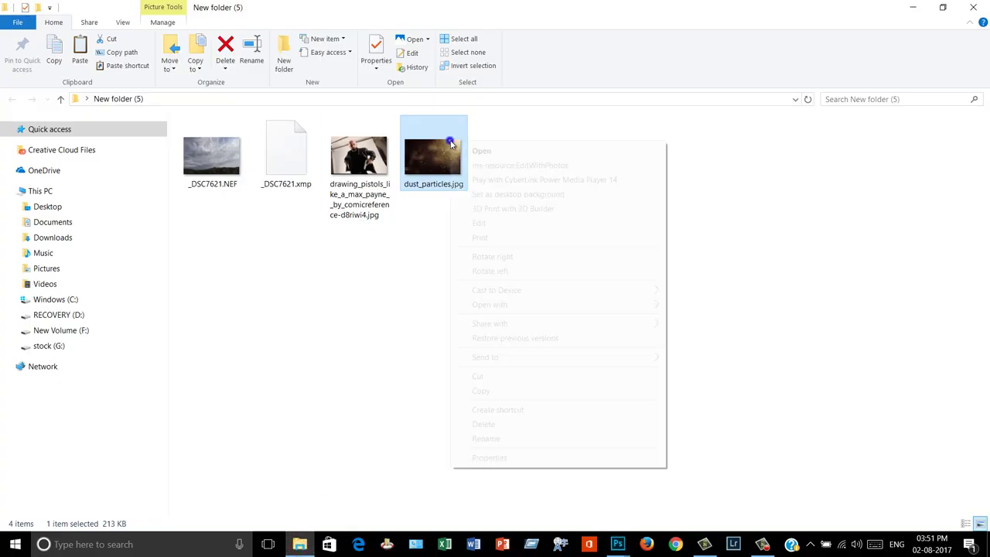
click(692, 306)
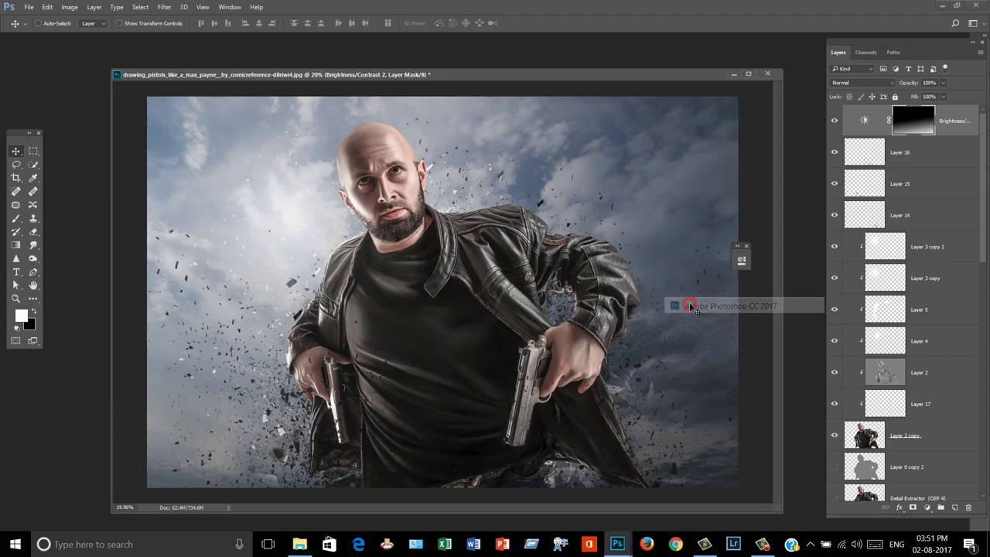
drag(499, 88, 495, 231)
drag(619, 317, 638, 248)
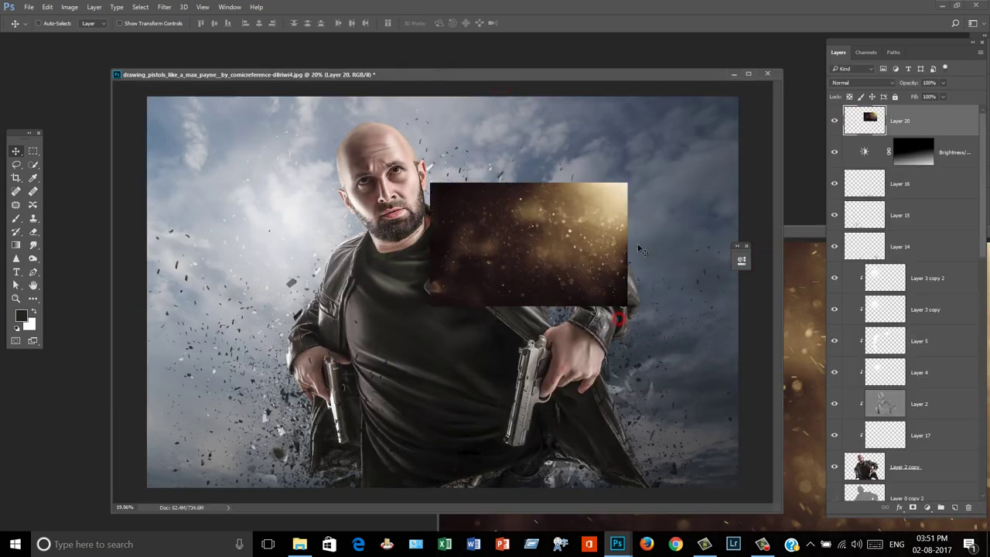
click(801, 253)
drag(557, 243, 371, 242)
click(512, 249)
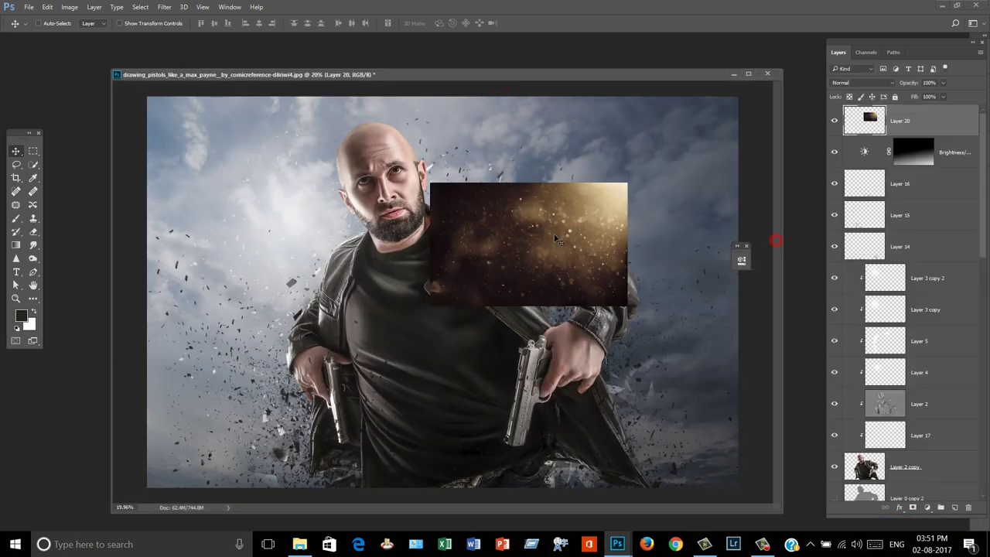
Flip the dust layer horizontally and scale it to cover the whole canvas
key(ctrl+t)
scroll(561, 237, down, 1)
right_click(558, 246)
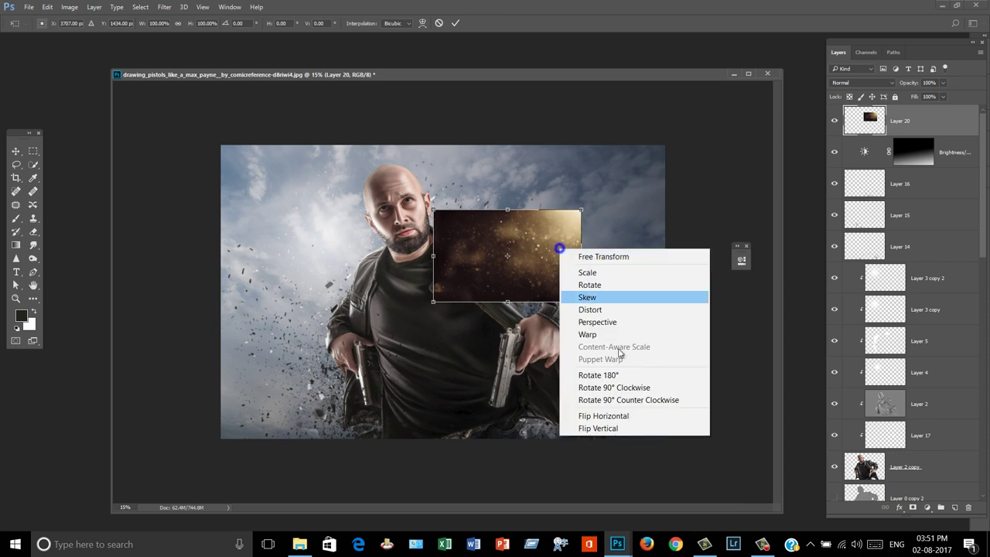
click(621, 415)
drag(552, 253, 517, 306)
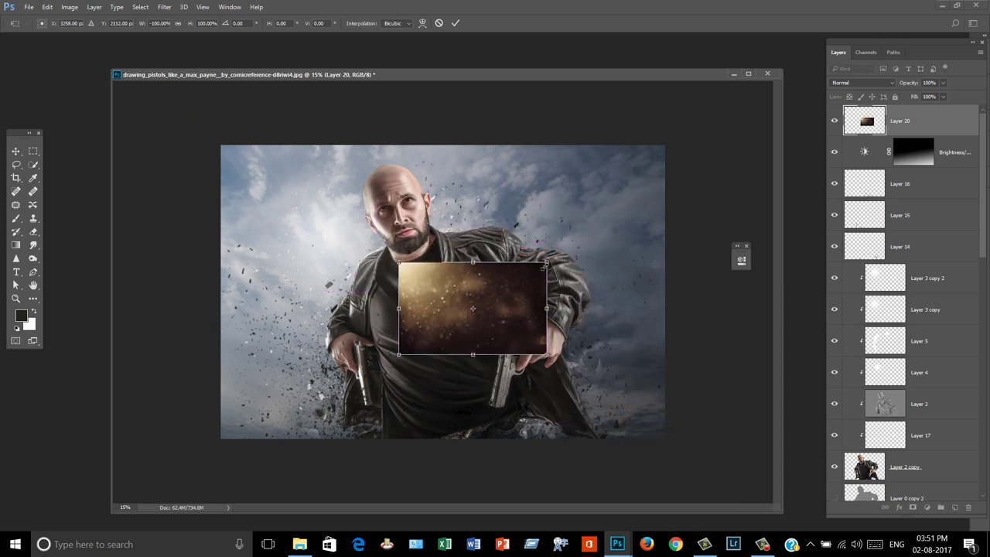
drag(545, 264, 579, 214)
drag(674, 427, 675, 449)
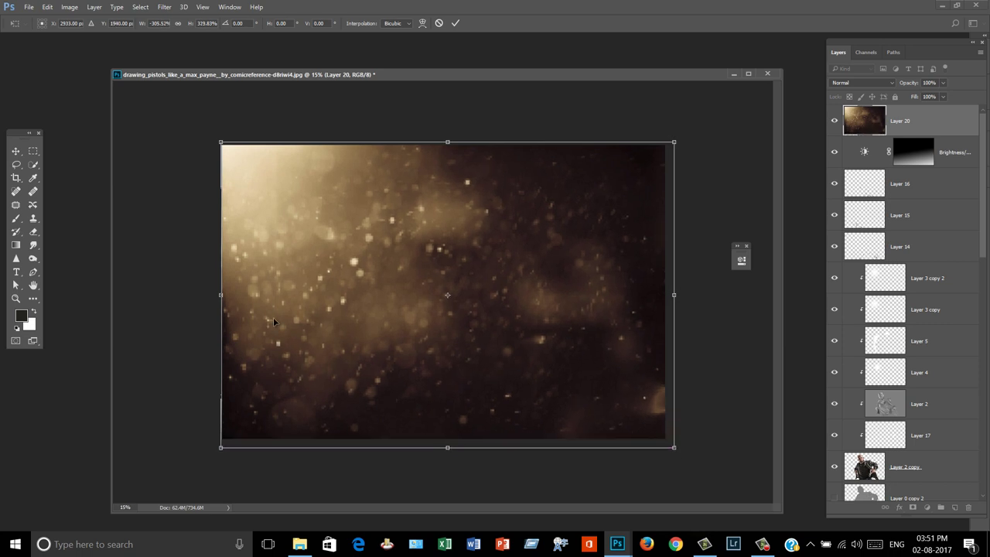
drag(220, 295, 220, 295)
double_click(301, 294)
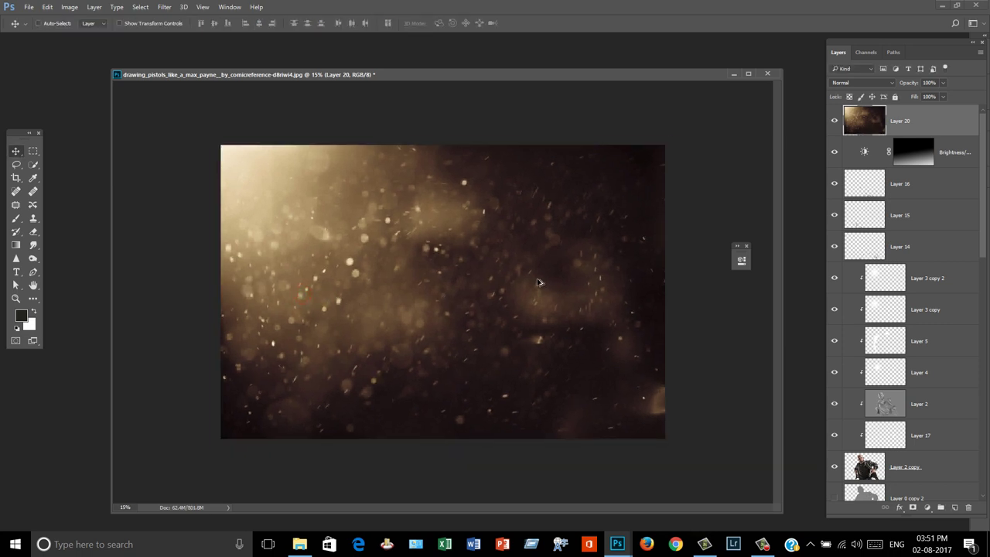
scroll(528, 276, up, 1)
Set the dust layer to Screen and keep a hidden duplicate of it
click(860, 82)
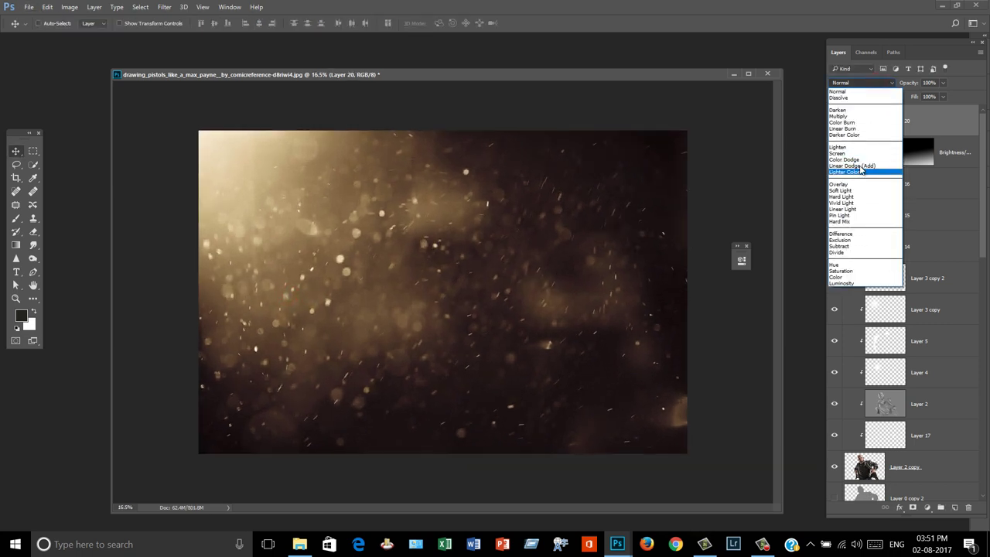
key(Escape)
key(alt+shift+s)
scroll(464, 298, up, 1)
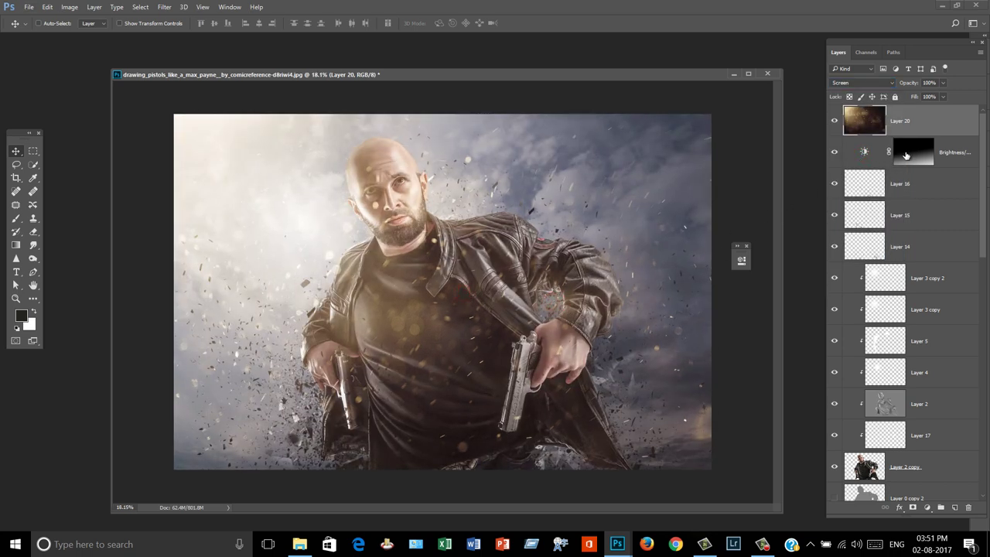
key(ctrl+j)
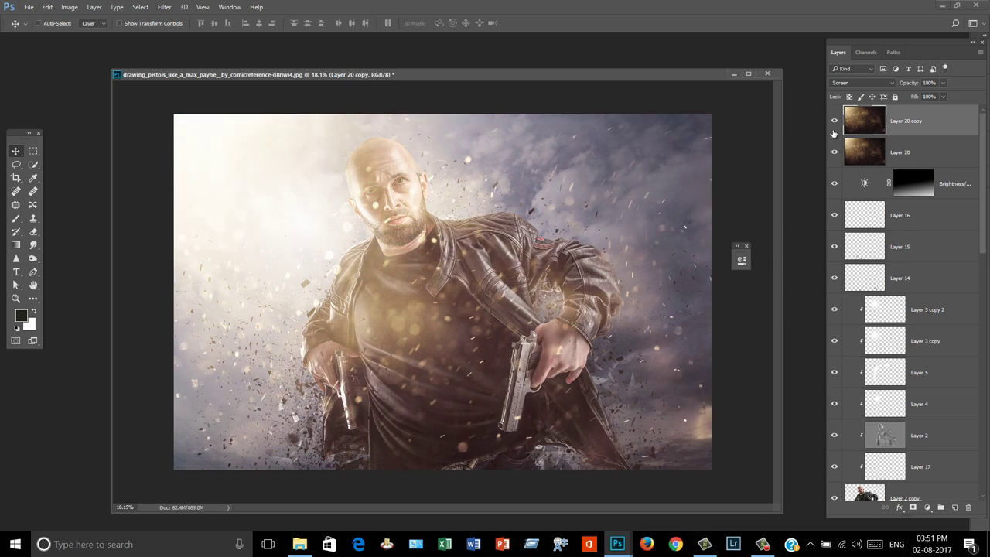
click(834, 121)
click(912, 155)
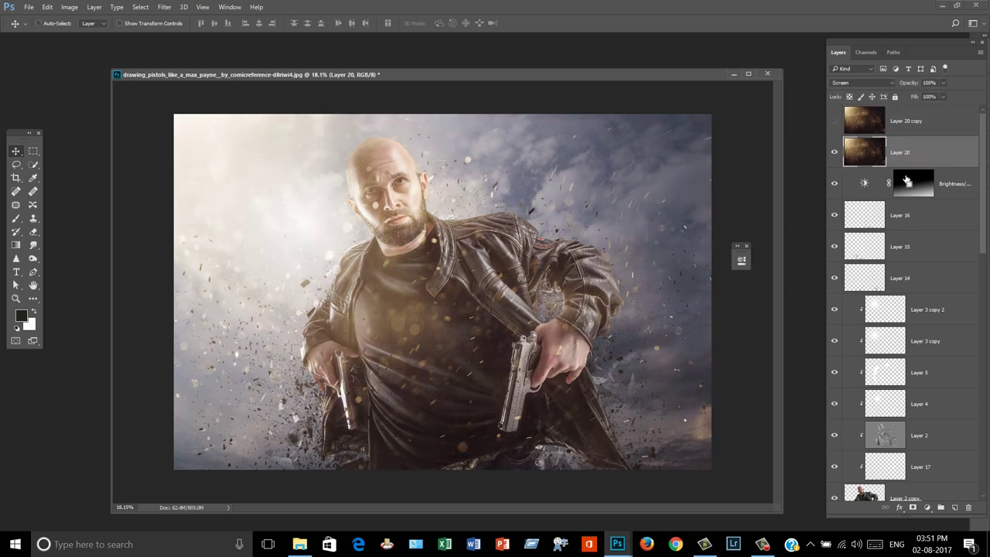
Desaturate Layer 20 to Saturation -100 and add a layer mask
key(ctrl+u)
drag(836, 349, 746, 353)
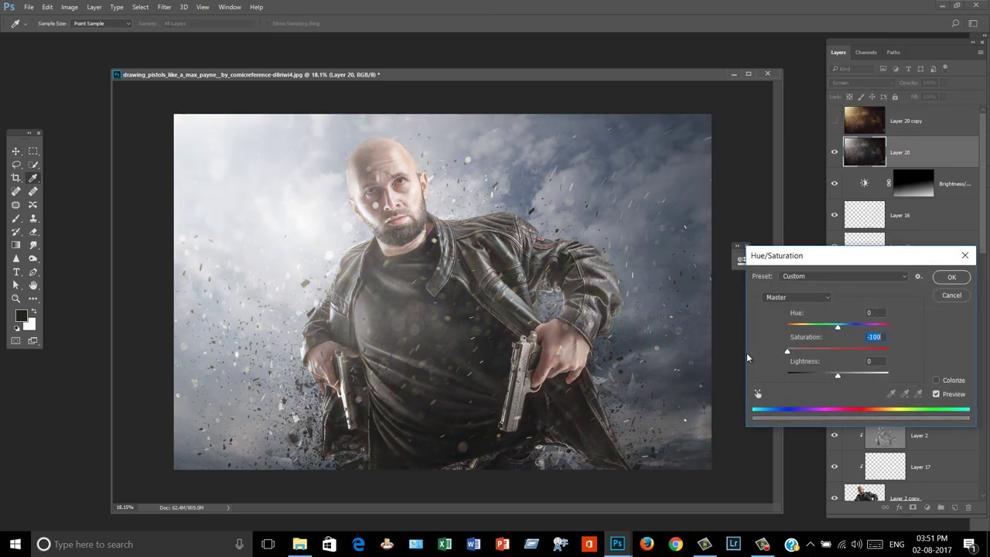
click(951, 277)
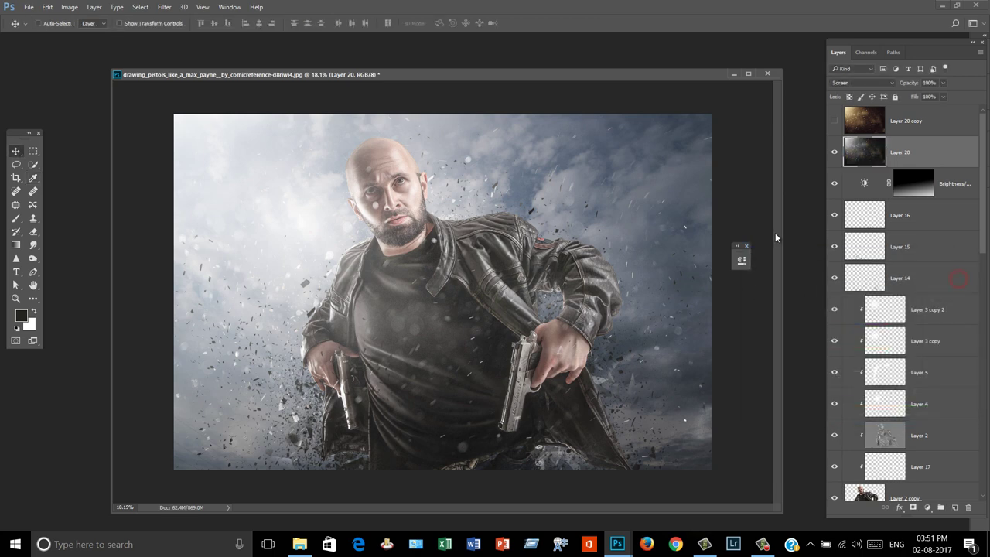
click(913, 508)
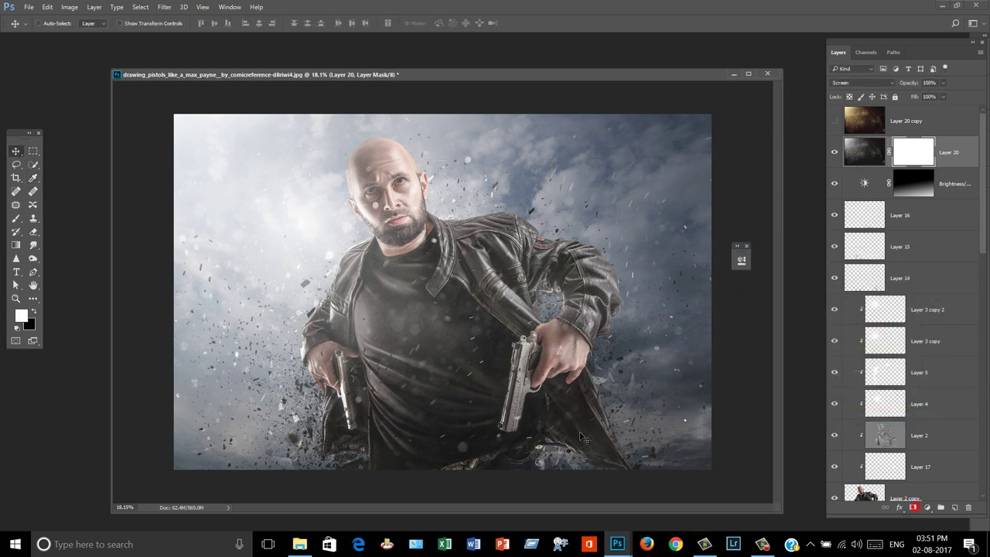
Set up the Brush at 73% opacity, painting black on Layer 20's mask
click(16, 219)
scroll(224, 147, up, 1)
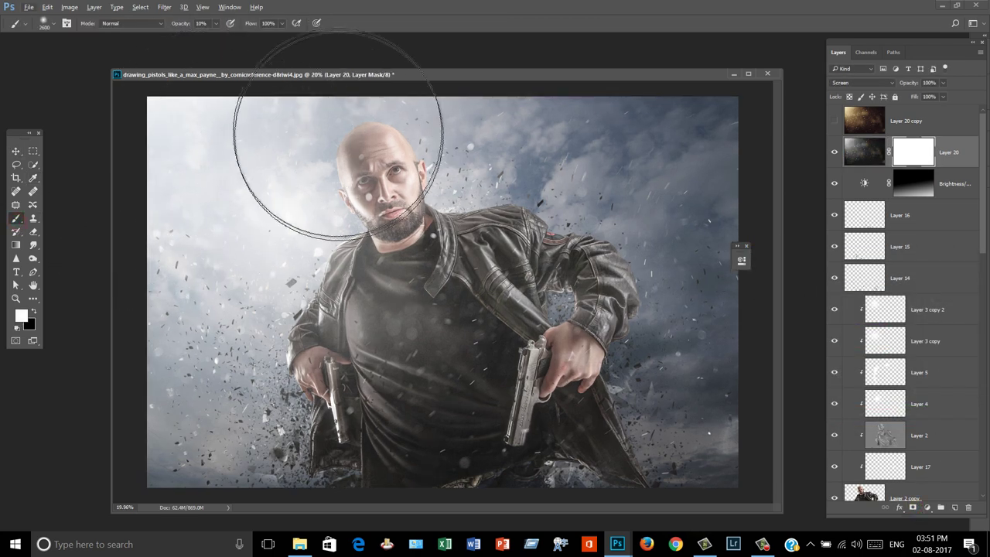
click(218, 24)
drag(240, 46, 247, 46)
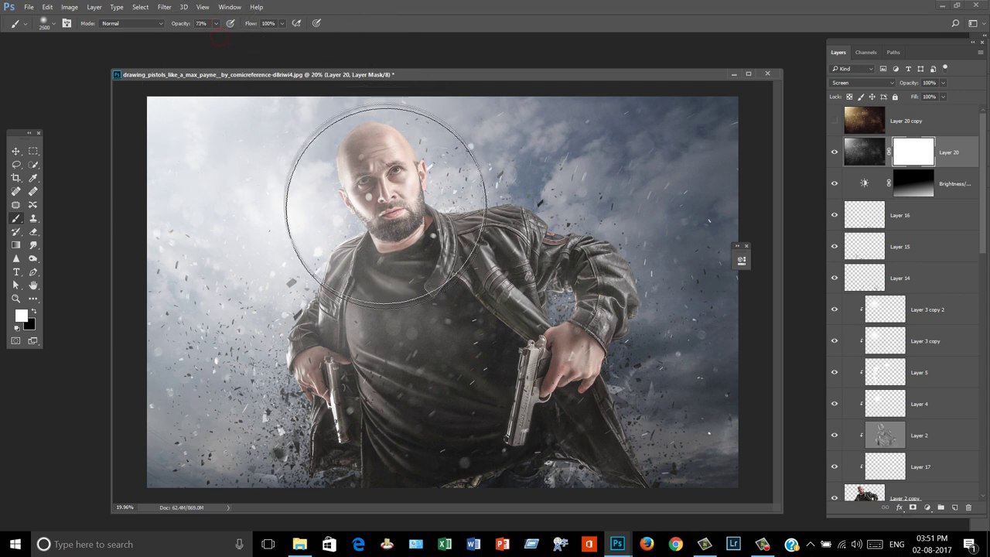
key(bracketleft)
key(bracketleft)
key(bracketleft)
key(bracketleft)
key(bracketleft)
key(bracketleft)
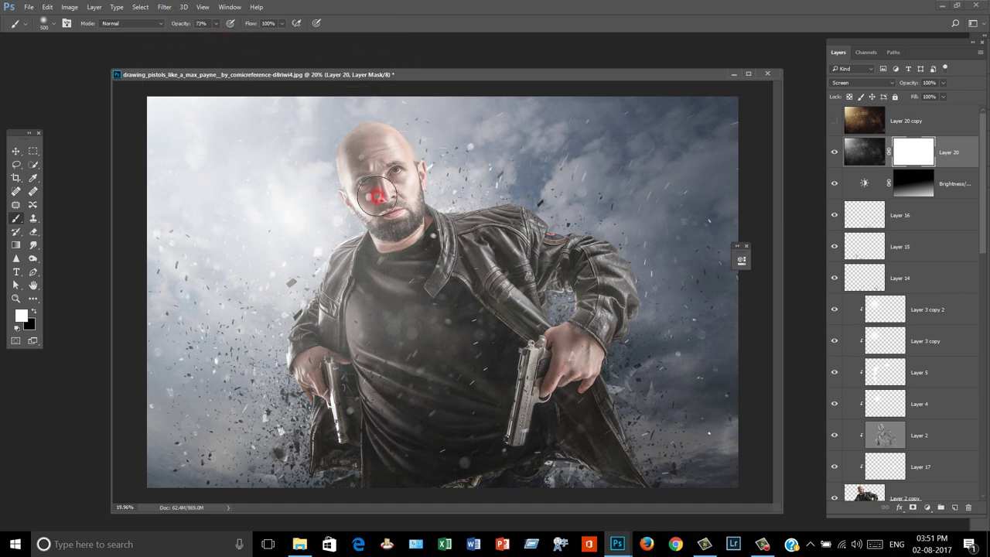
key(x)
key(bracketright)
key(bracketright)
key(bracketright)
Mask the dust texture off the face, forehead and chest
click(375, 194)
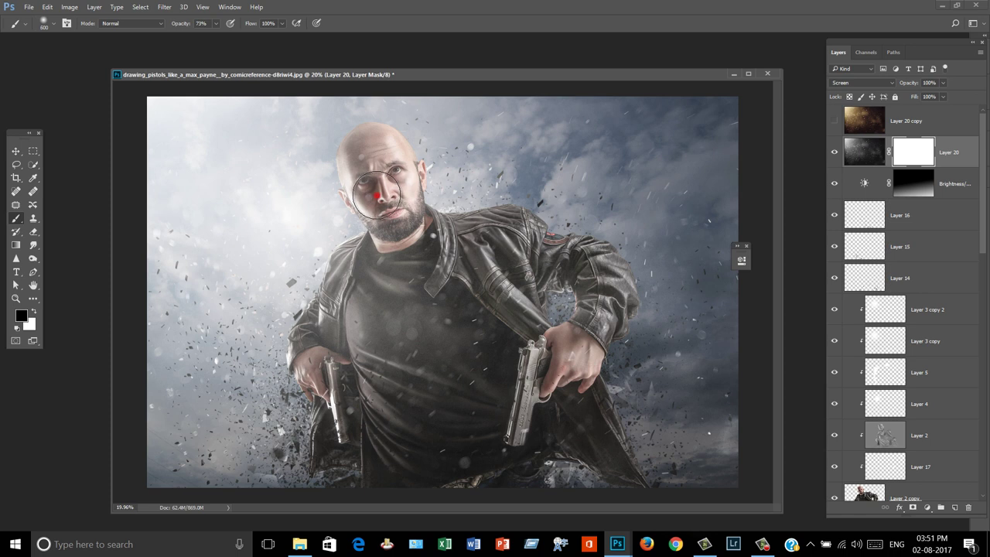
drag(375, 194, 387, 225)
key(bracketleft)
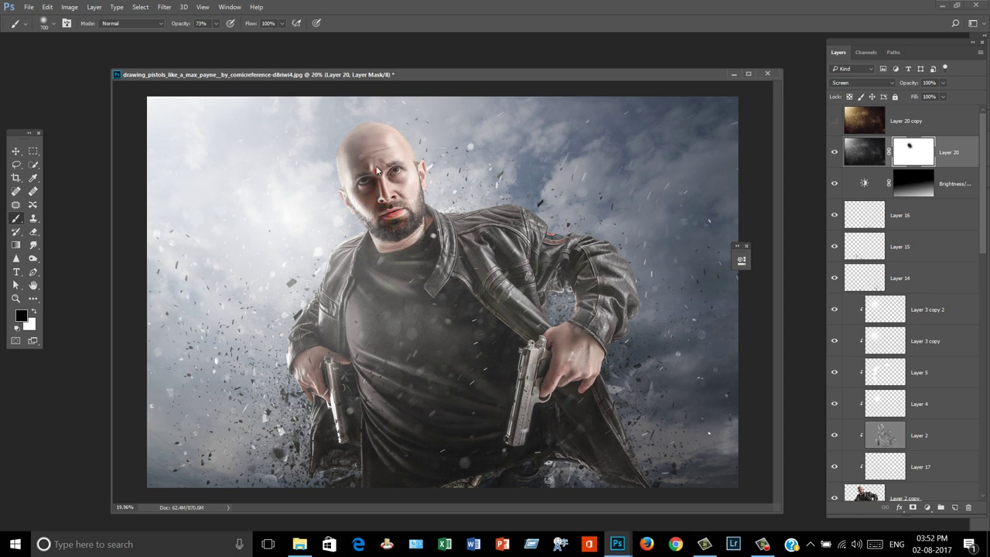
mouse_move(375, 177)
mouse_down()
mouse_move(373, 161)
mouse_move(387, 201)
mouse_up()
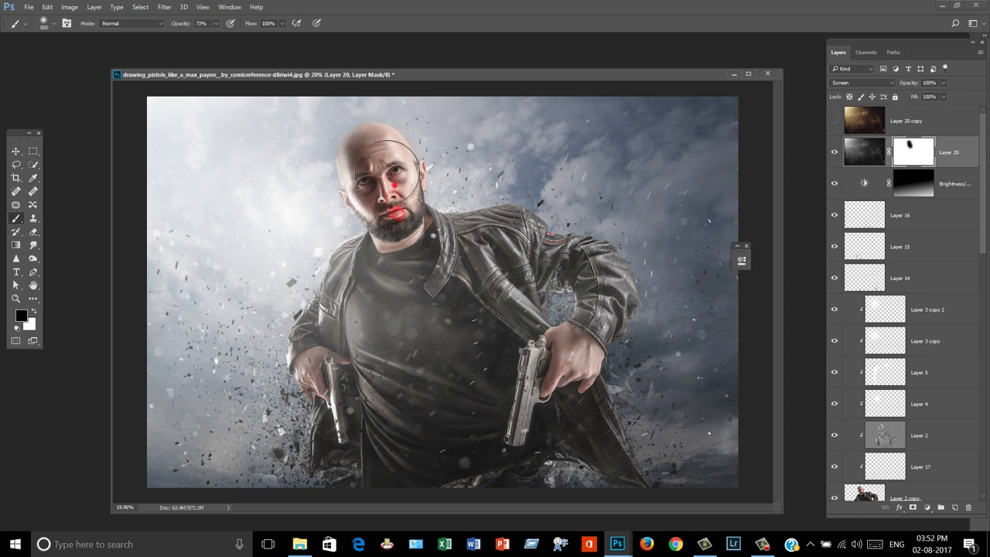
key(bracketright)
key(bracketright)
key(bracketright)
key(bracketright)
key(bracketright)
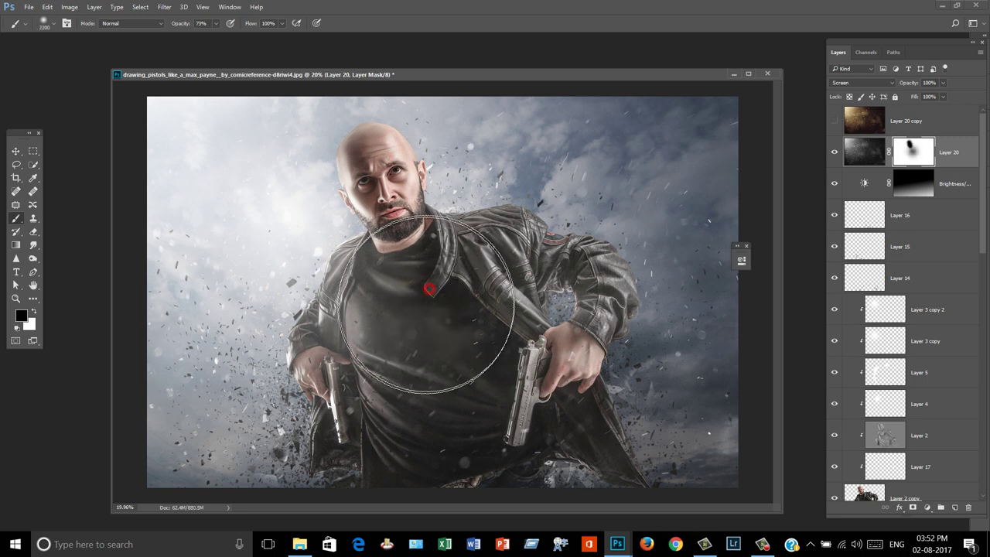
click(423, 335)
key(bracketright)
drag(423, 335, 420, 364)
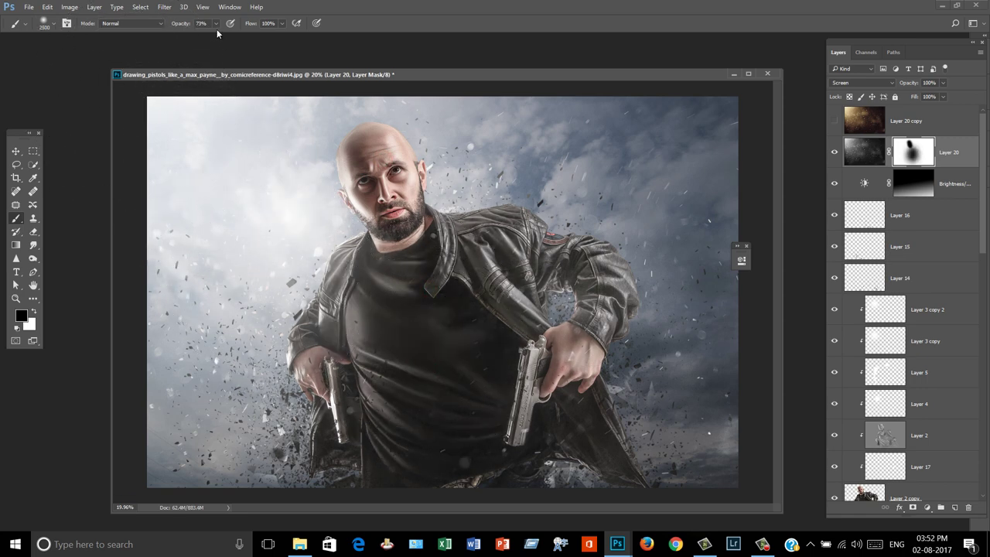
At 54% opacity, refine the chest and face mask, alternating black and white
drag(215, 23, 208, 40)
key(bracketright)
key(bracketright)
key(bracketright)
click(146, 240)
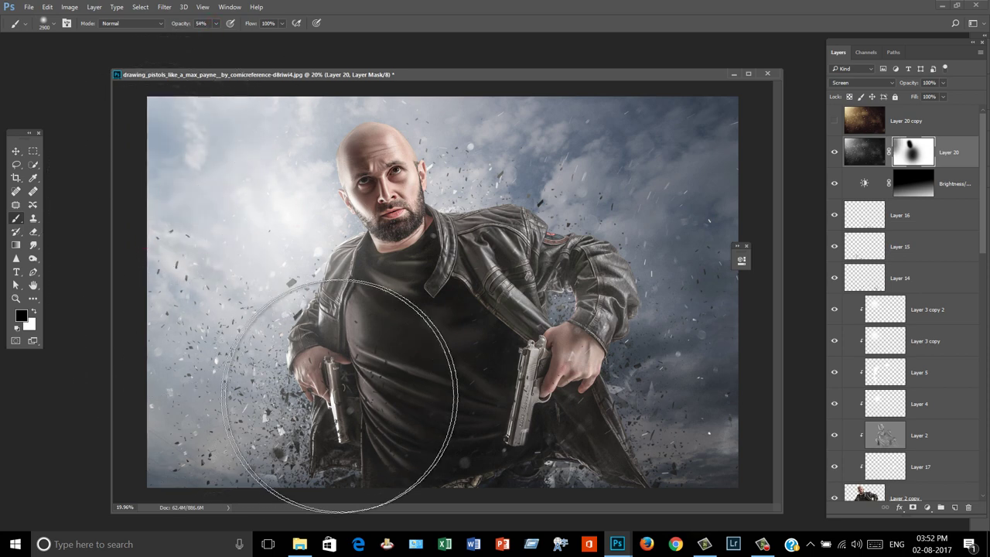
key(x)
key(bracketright)
click(360, 388)
key(x)
click(407, 332)
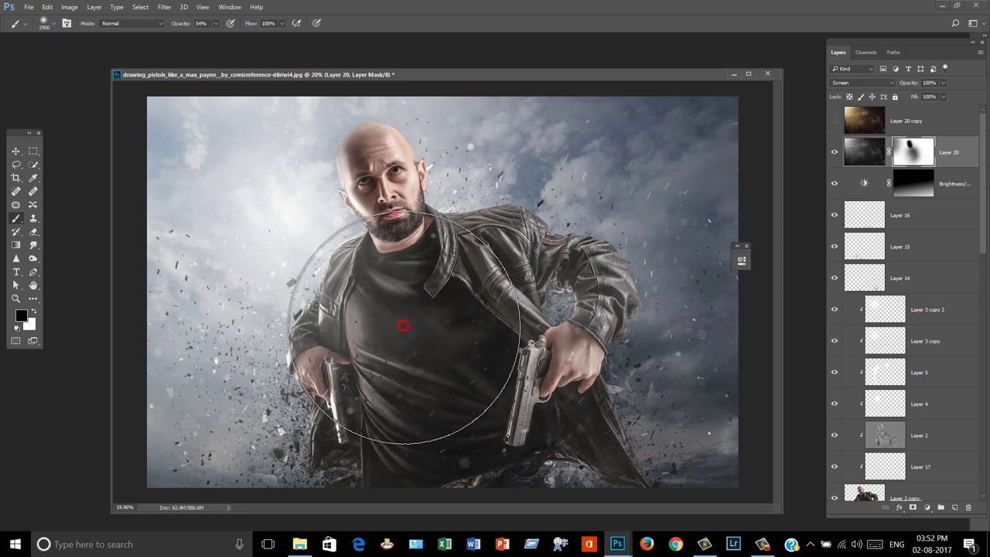
key(x)
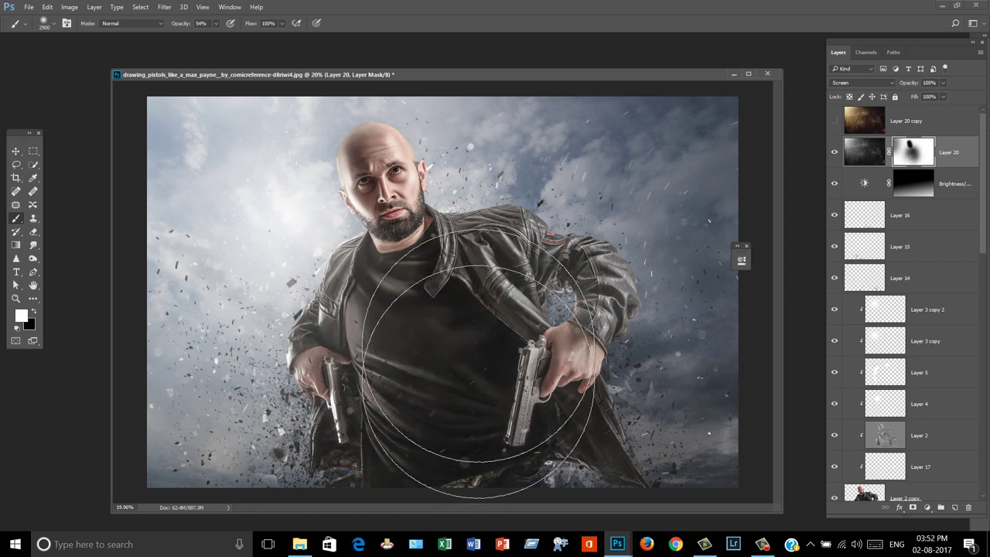
click(442, 200)
key(x)
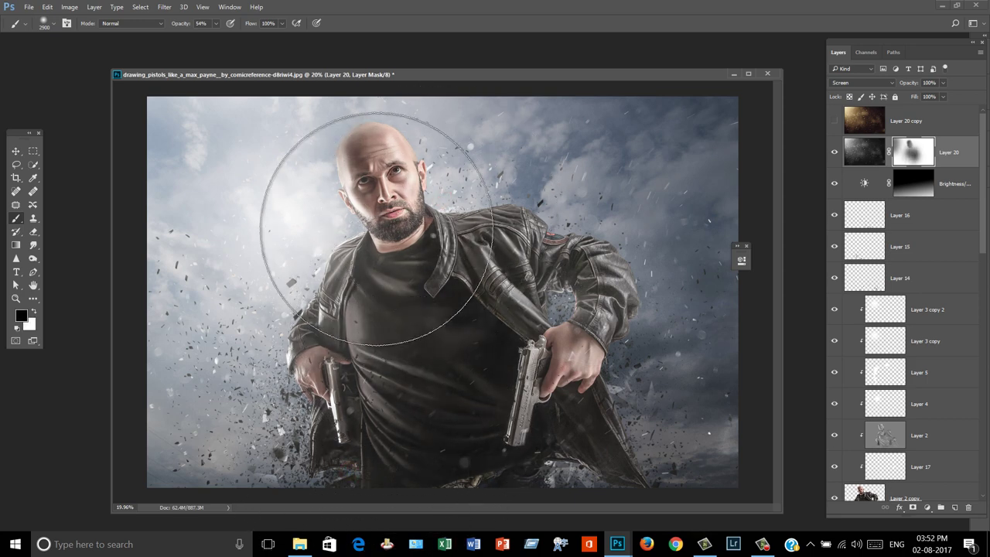
Mask the dust off the nose, eye, chest and hip pistol, checking the result
key(bracketleft)
key(bracketleft)
key(bracketleft)
click(372, 176)
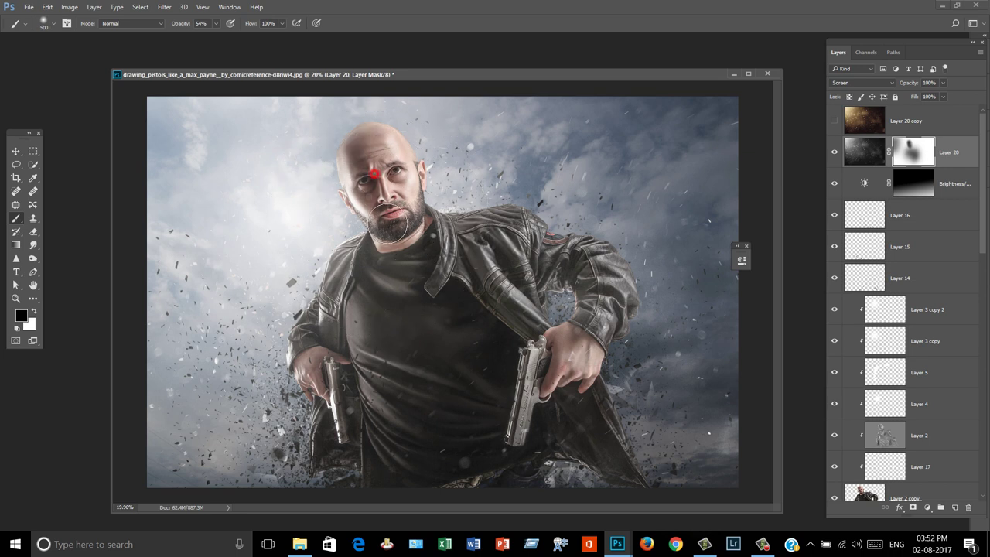
click(379, 199)
key(bracketright)
key(bracketright)
key(bracketright)
click(430, 278)
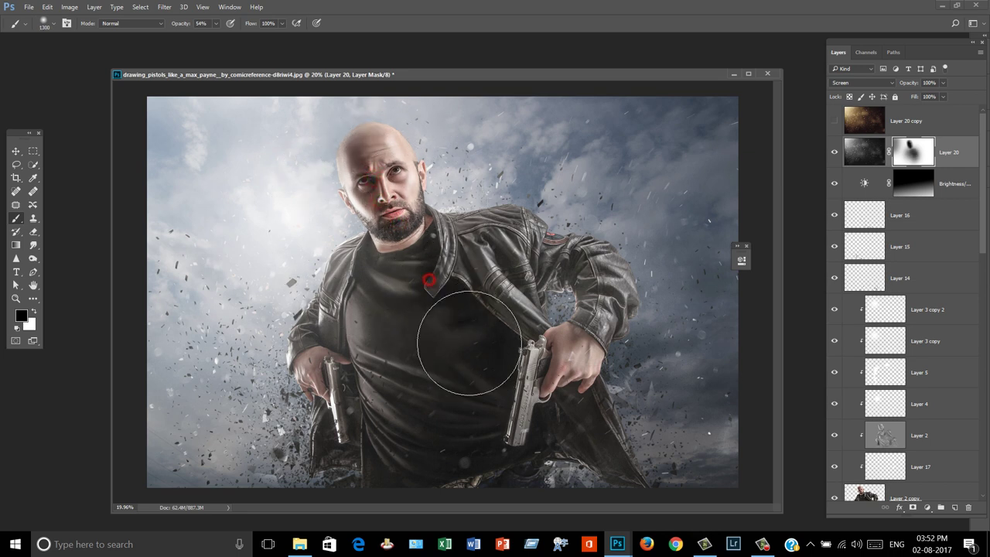
click(495, 385)
click(534, 457)
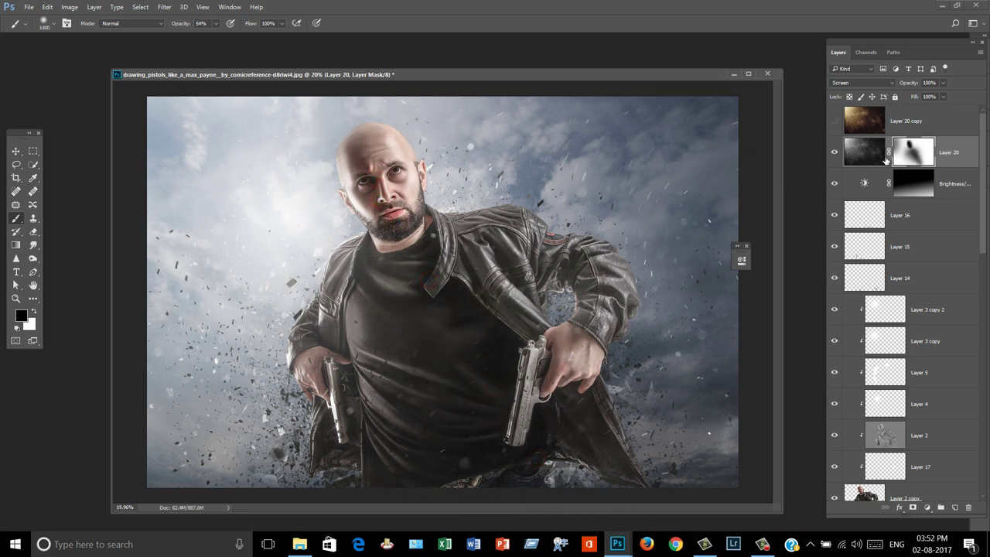
click(833, 152)
click(832, 152)
click(833, 153)
click(458, 145)
Show Layer 20 copy, set its blend mode to Soft Light, and duplicate it
click(834, 121)
click(920, 126)
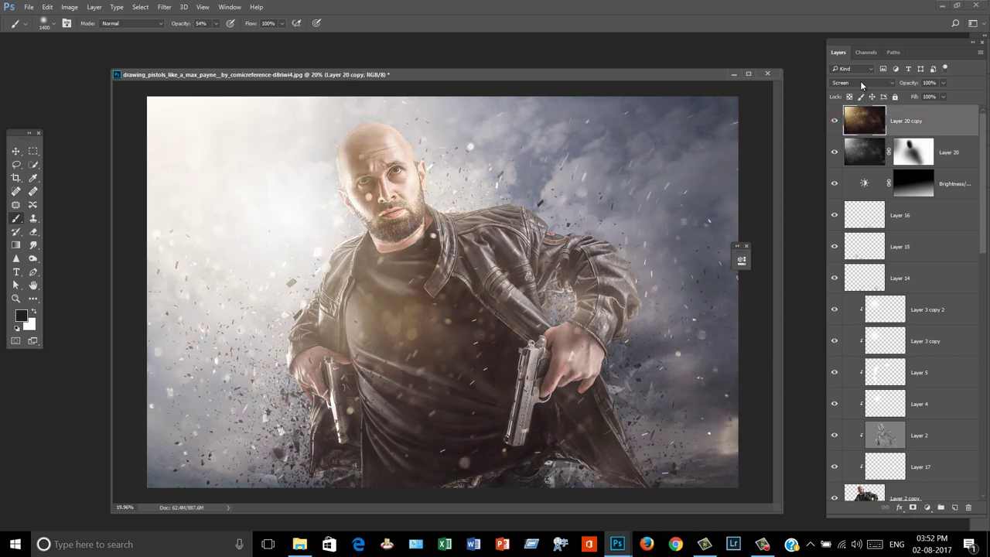
click(860, 82)
click(862, 126)
key(Down)
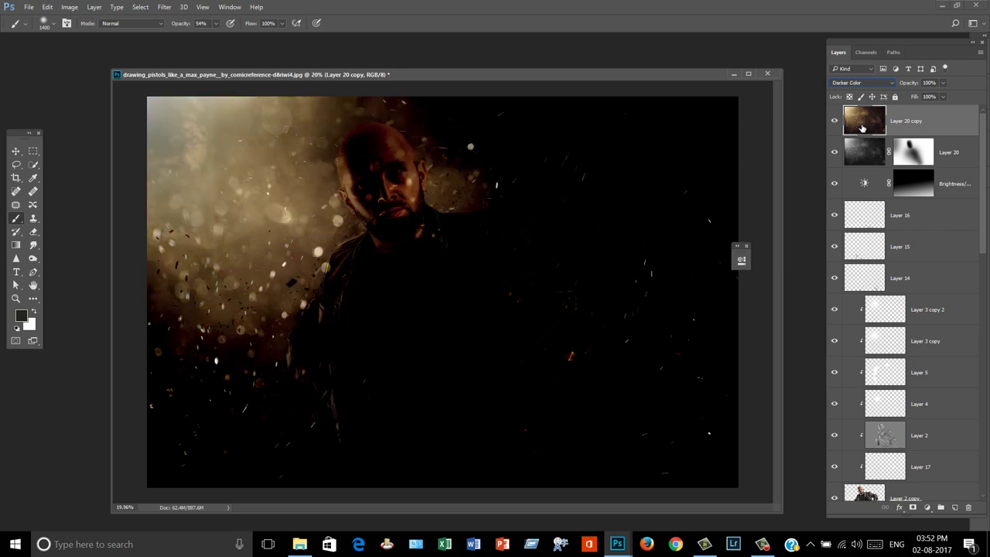
key(Down)
key(Down)
key(Down)
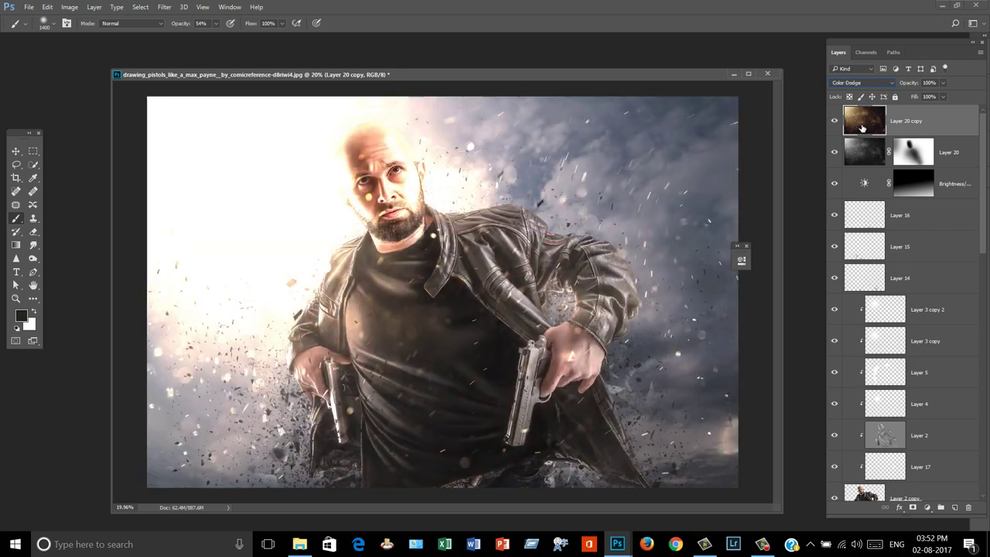
key(Down)
key(Down)
key(Down)
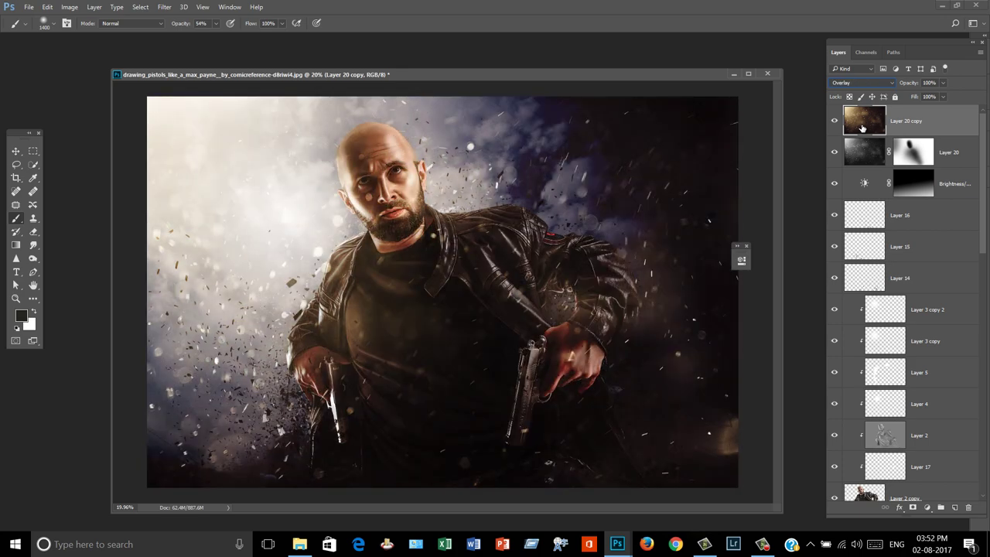
key(Down)
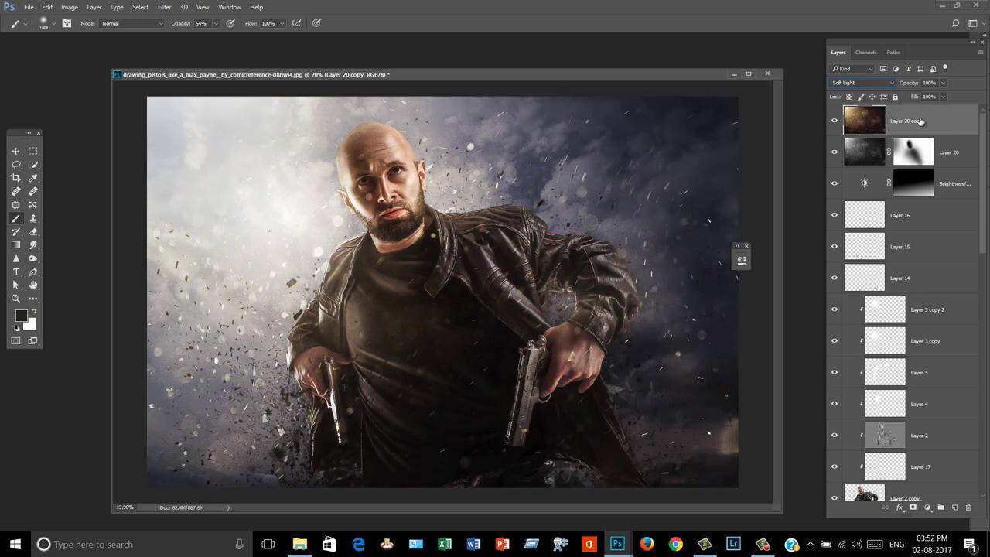
key(Down)
key(Up)
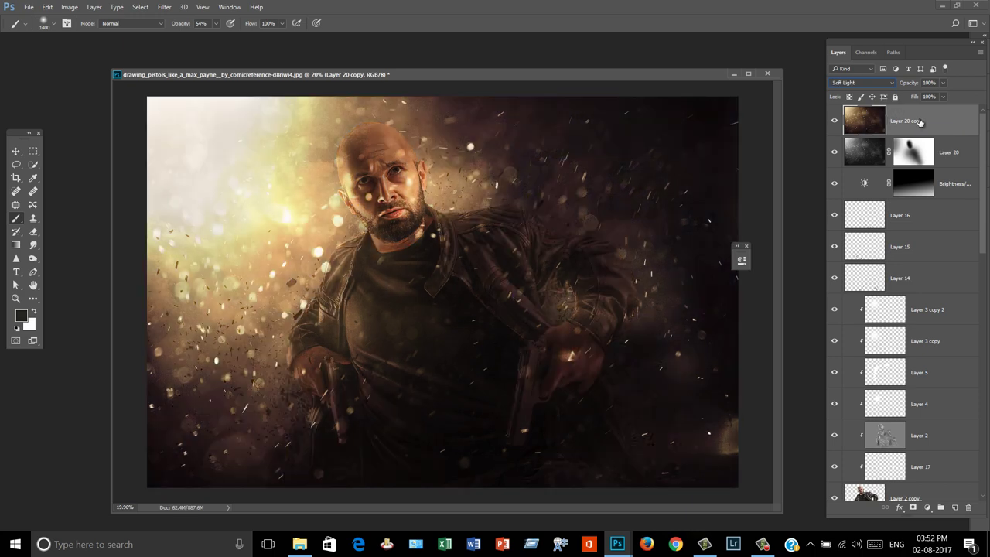
click(834, 121)
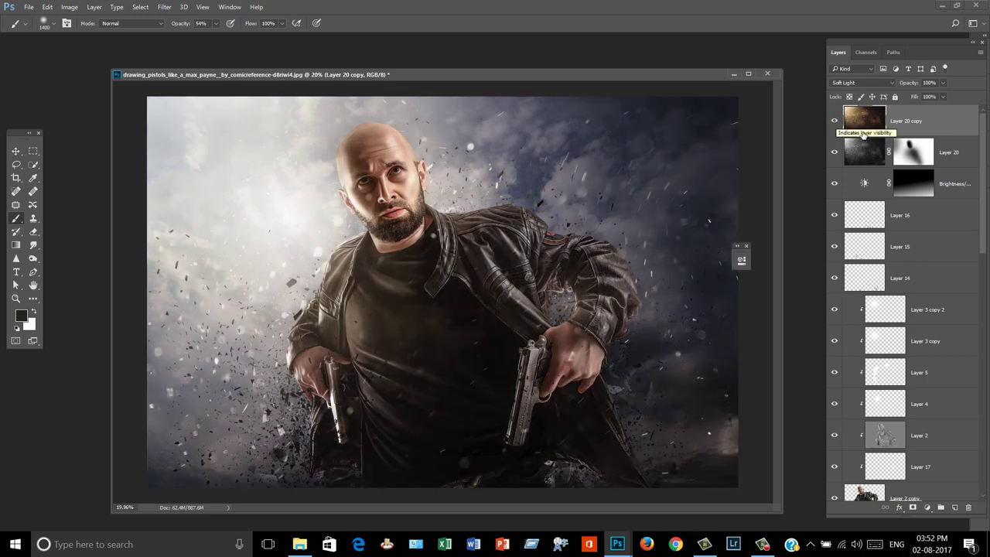
key(ctrl+j)
Hide the duplicate, then shift Layer 20 copy's hue toward blue with saturation about -72
click(834, 121)
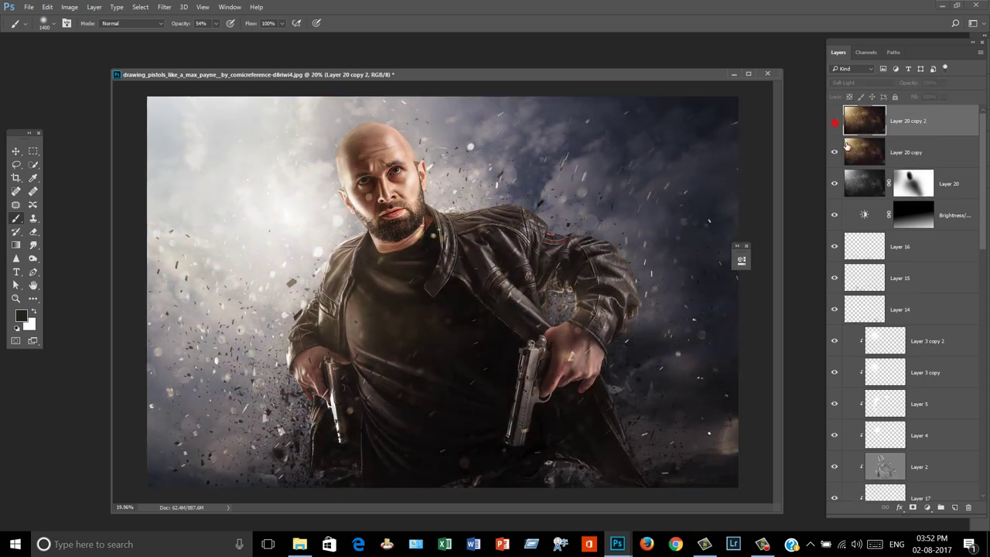
click(906, 152)
key(ctrl+u)
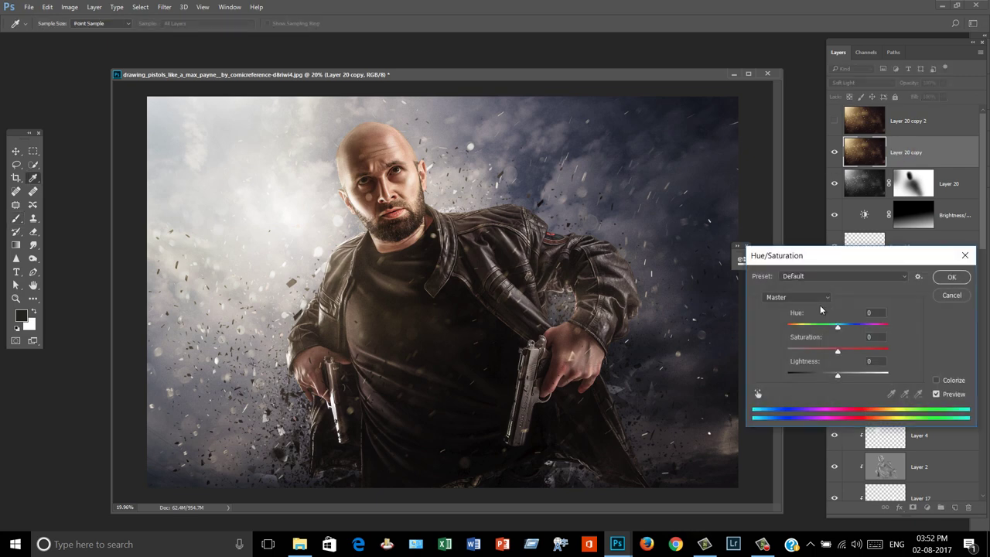
mouse_move(834, 326)
mouse_down()
mouse_move(761, 335)
mouse_move(804, 336)
mouse_move(801, 351)
mouse_move(809, 331)
mouse_up()
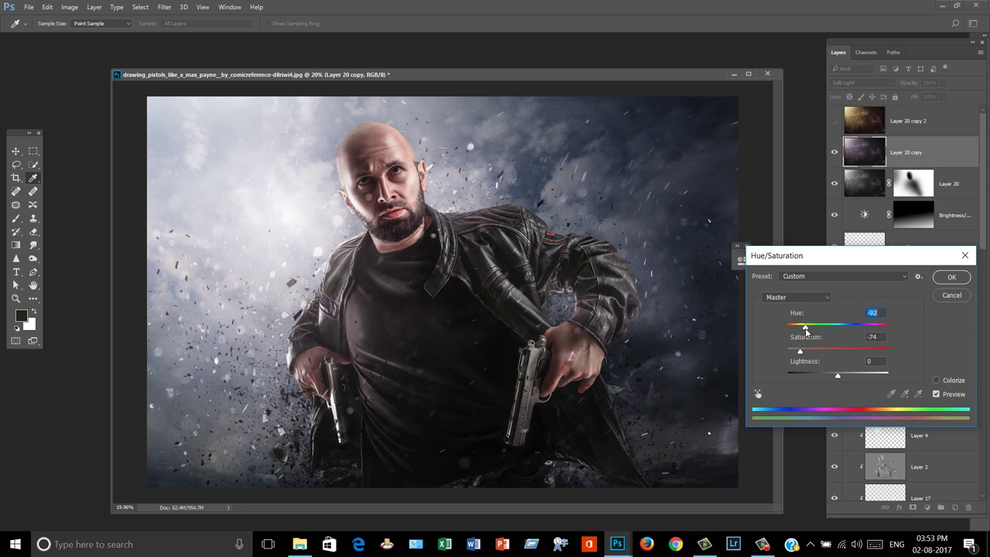
click(805, 351)
drag(791, 351, 801, 351)
click(948, 276)
Copy Layer 20's mask onto Layer 20 copy instead of adding an empty mask
key(b)
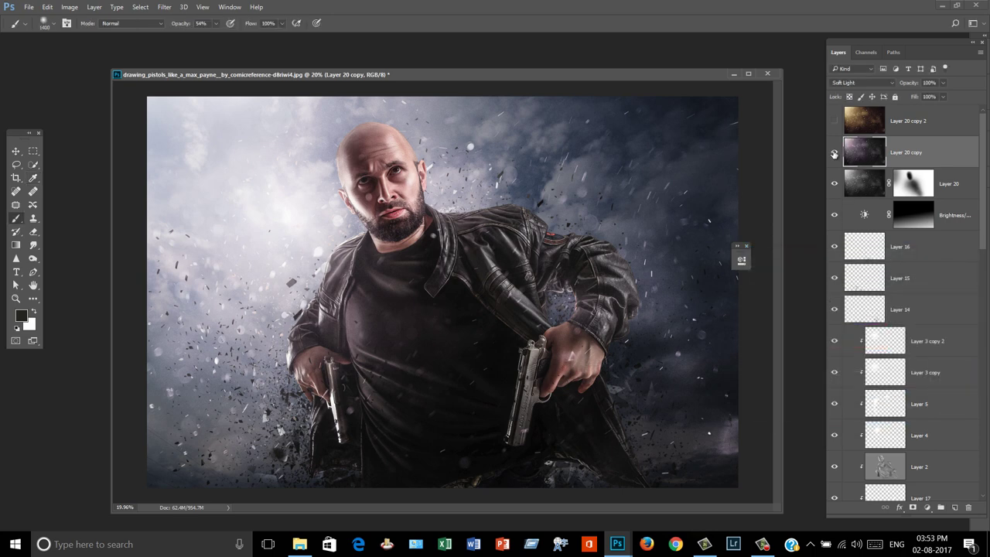
click(834, 153)
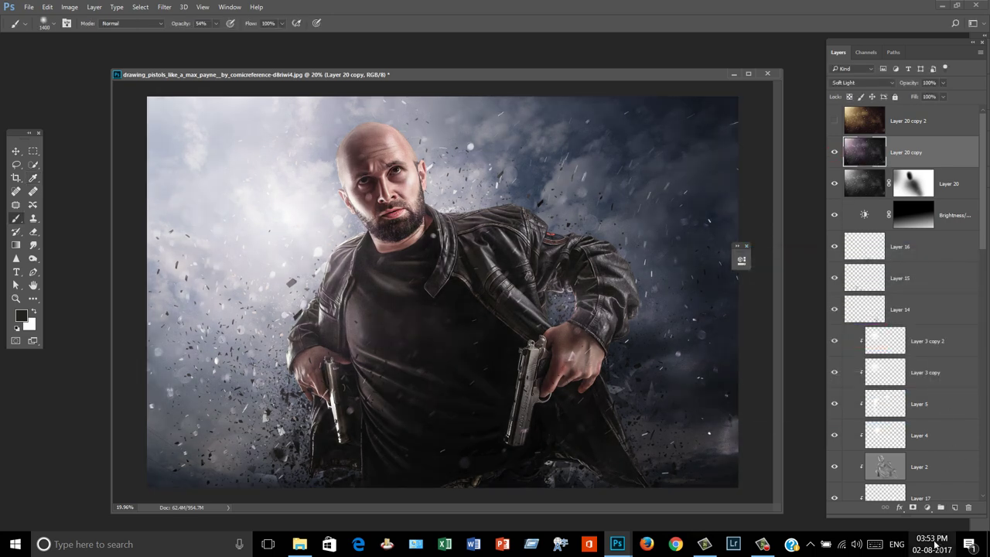
click(913, 507)
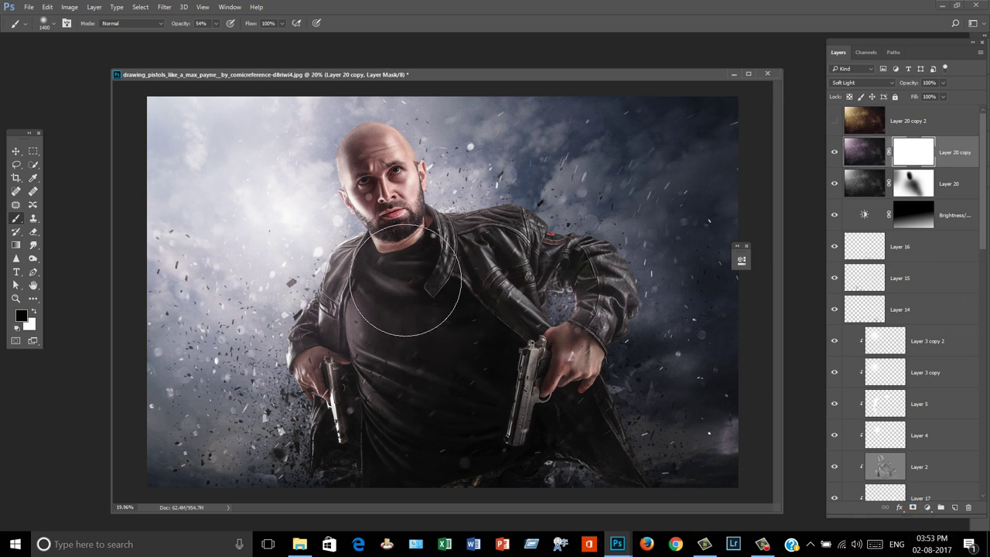
key(ctrl+z)
drag(915, 186, 915, 155)
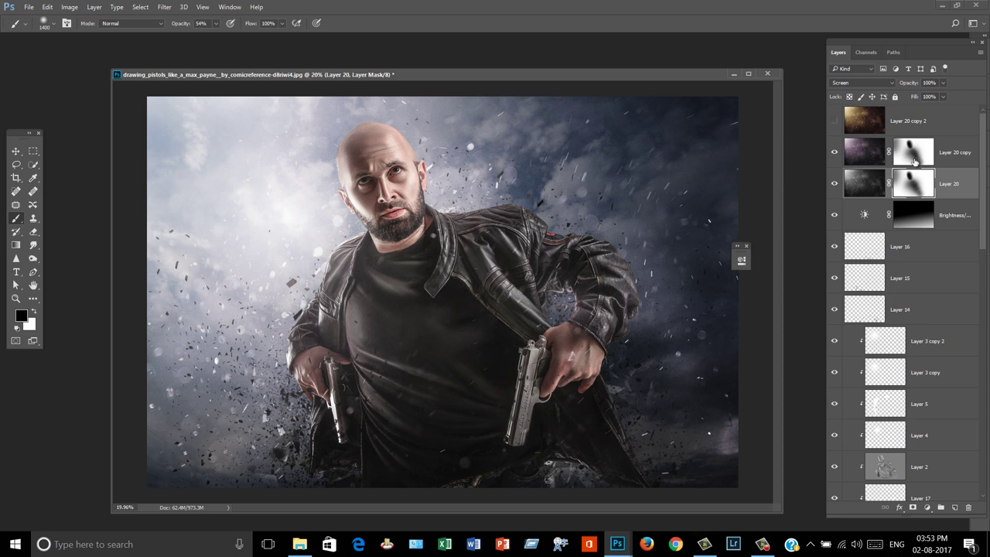
click(913, 155)
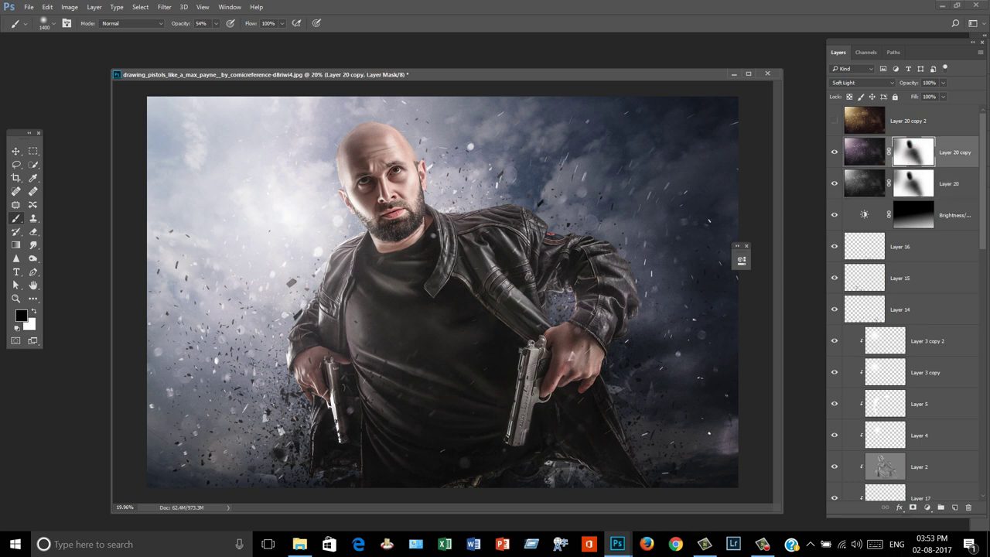
Paint white on the copy's mask to restore the tint over the face, head and chest
key(x)
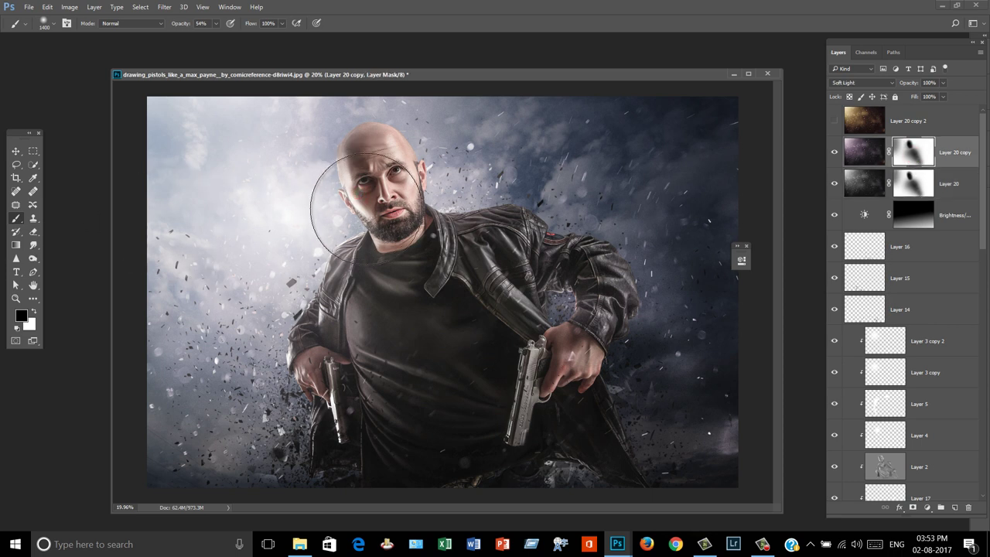
mouse_move(362, 242)
mouse_down()
mouse_move(332, 221)
mouse_move(349, 181)
mouse_move(373, 188)
mouse_up()
mouse_move(388, 226)
mouse_down()
mouse_move(332, 441)
mouse_move(337, 456)
mouse_up()
drag(393, 309, 439, 431)
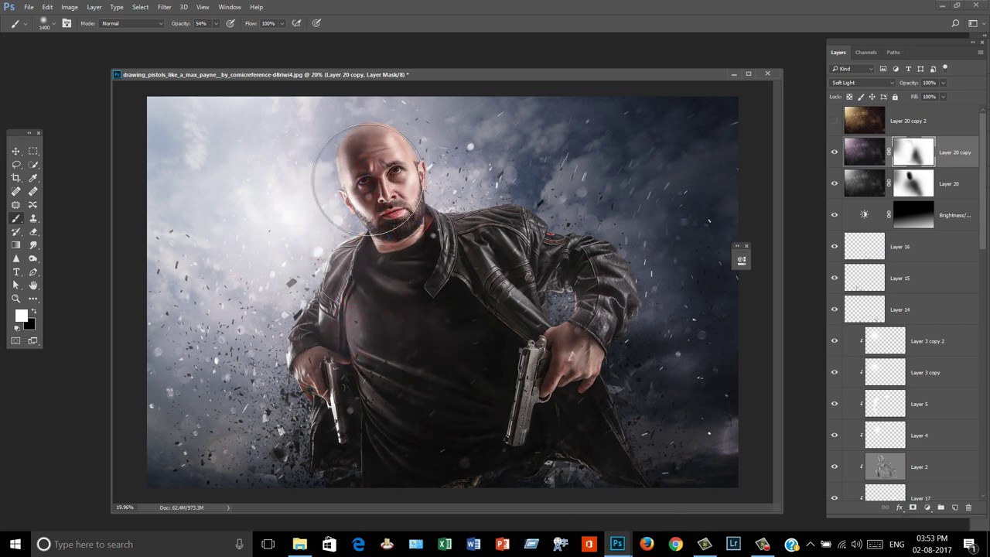
click(188, 150)
scroll(420, 216, up, 3)
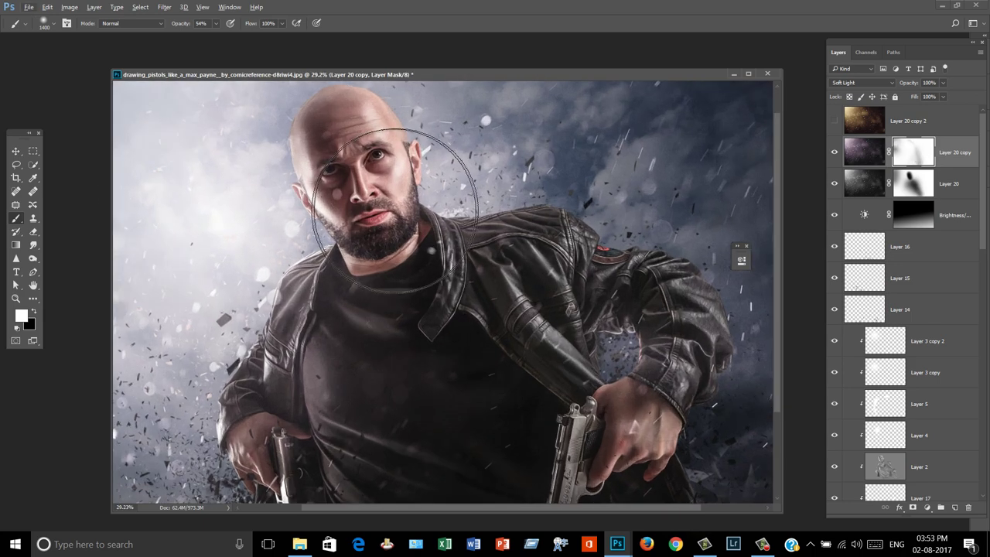
key(x)
key(bracketleft)
key(bracketleft)
key(bracketleft)
key(bracketleft)
key(bracketleft)
key(bracketleft)
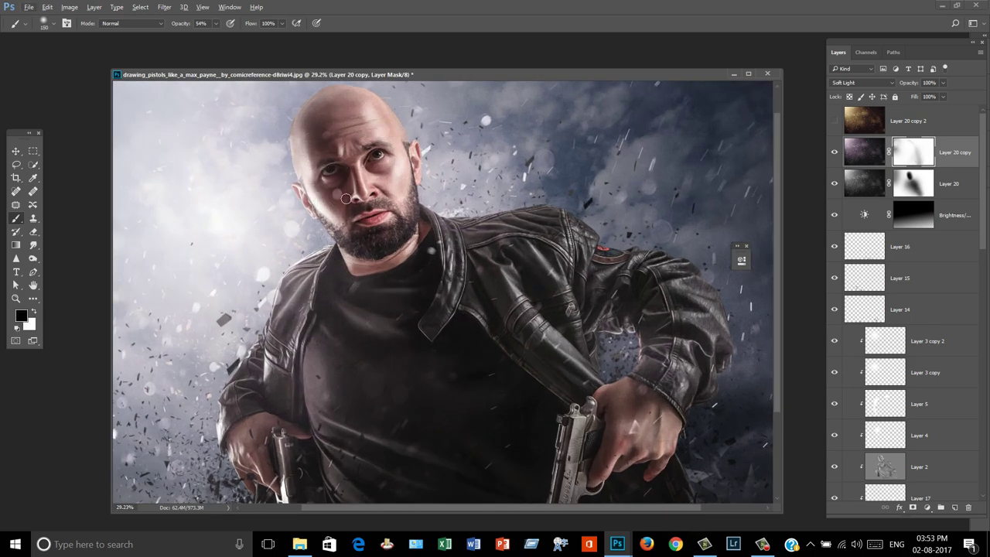
Clone Stamp a spot on Layer 20 copy's pixels in Normal mode, then return it to Soft Light
click(866, 151)
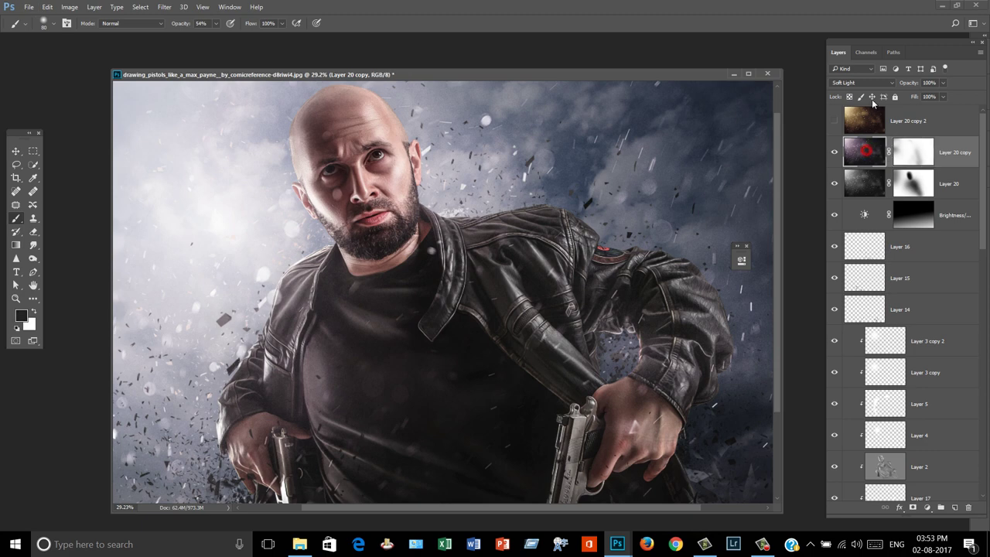
click(862, 82)
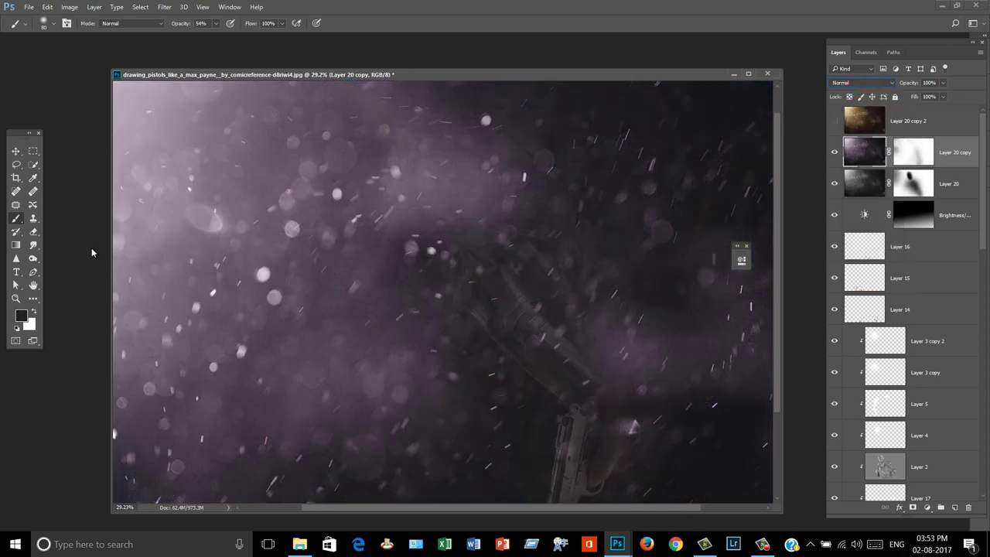
click(33, 219)
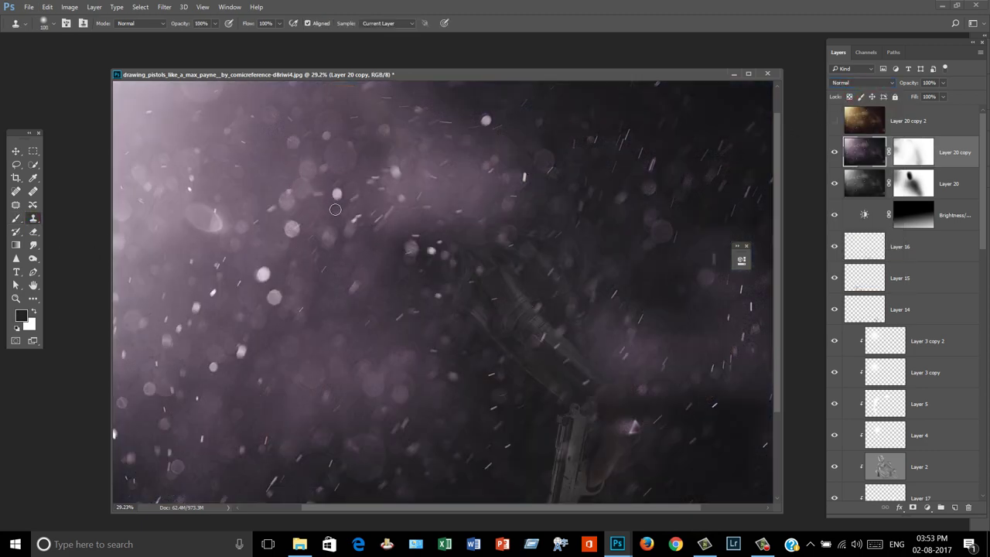
alt+click(331, 210)
click(861, 83)
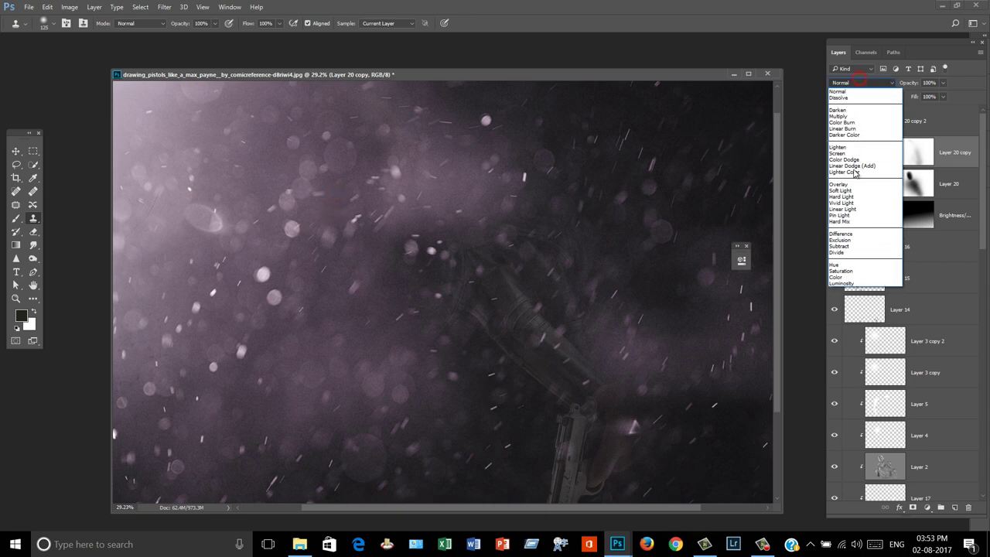
click(850, 190)
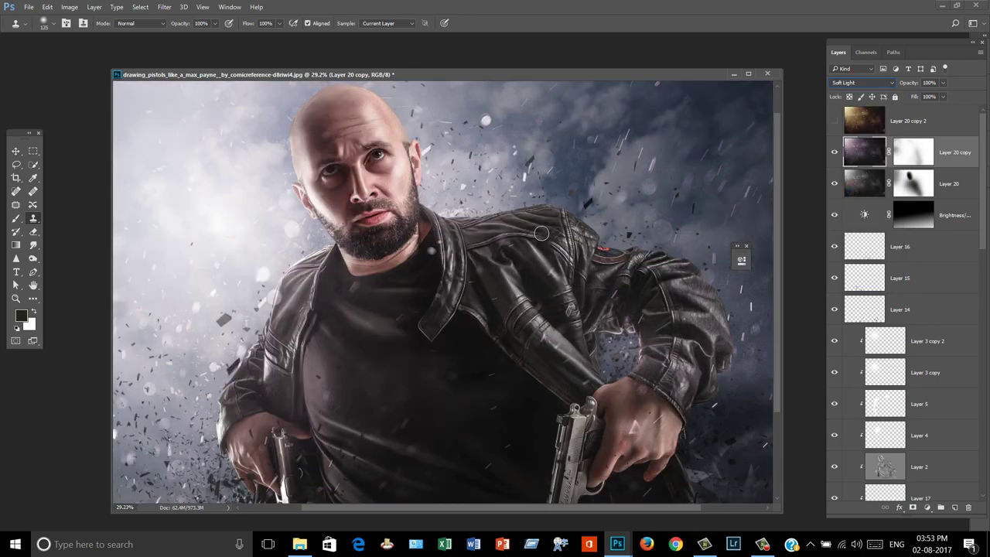
click(861, 83)
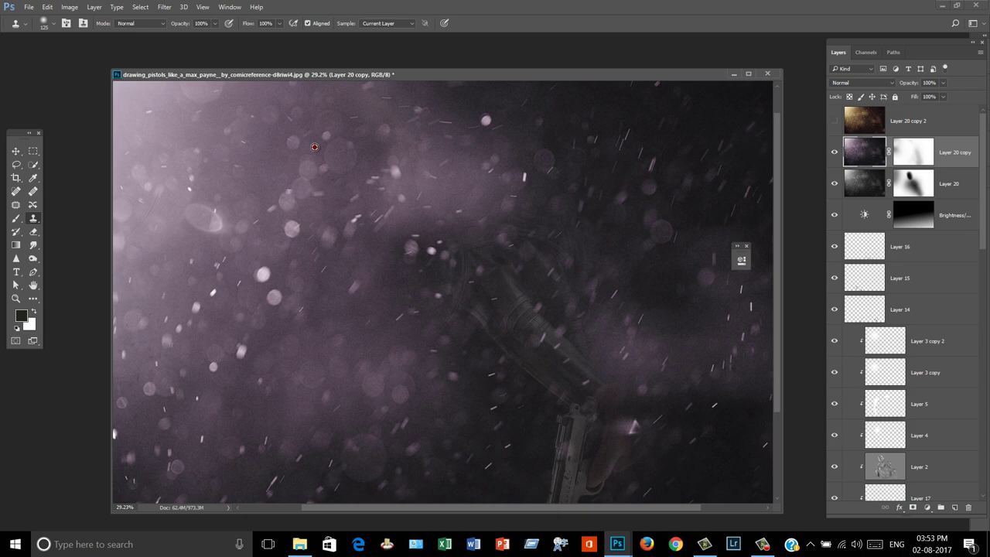
click(325, 139)
click(865, 83)
click(846, 190)
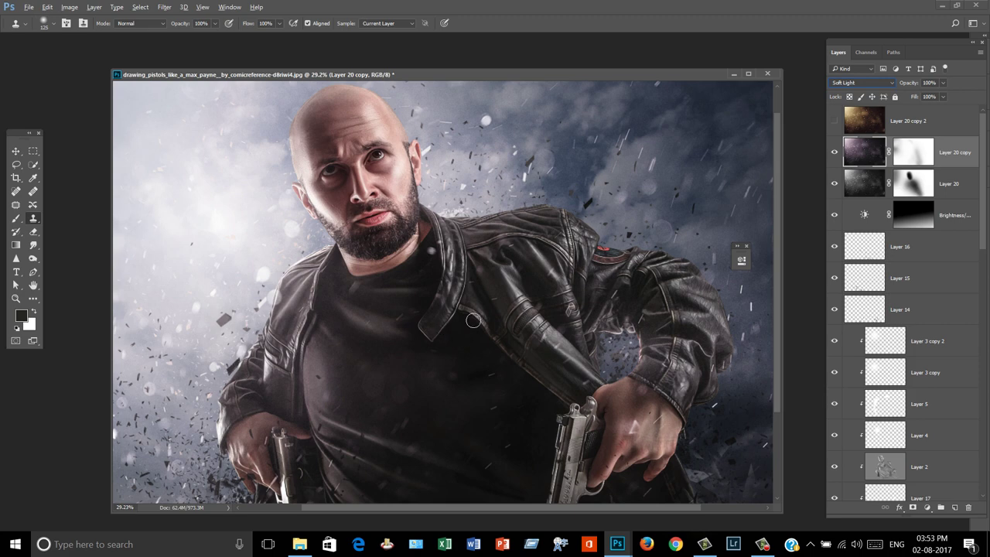
click(922, 154)
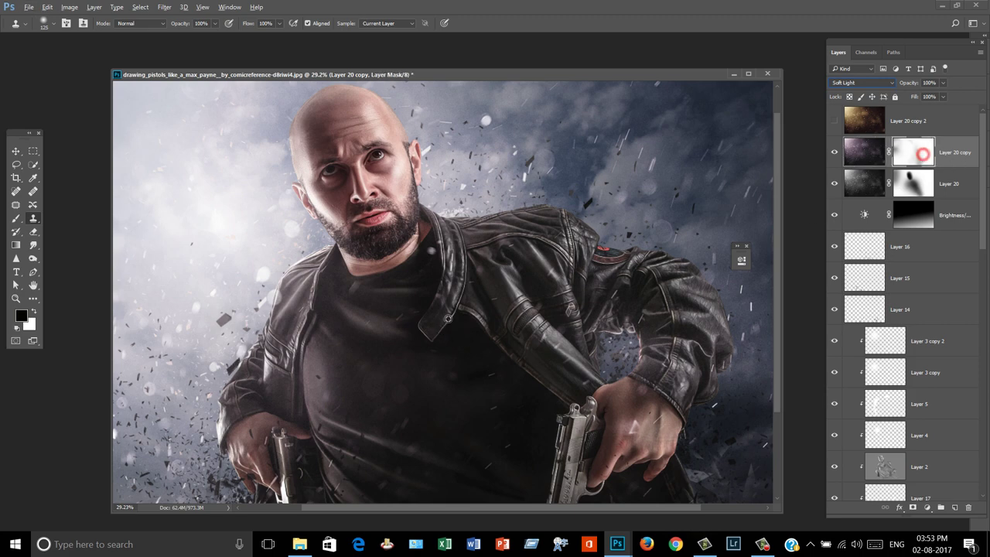
Return to a greatly enlarged Brush on the cool copy's mask and dab across the chest
click(19, 220)
scroll(441, 197, down, 1)
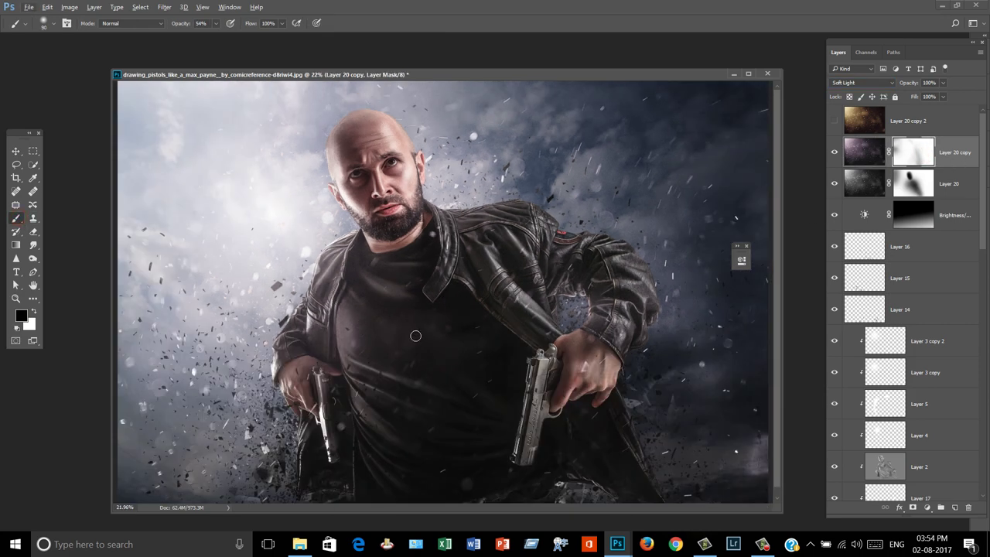
key(bracketright)
key(bracketright)
key(bracketright)
click(391, 336)
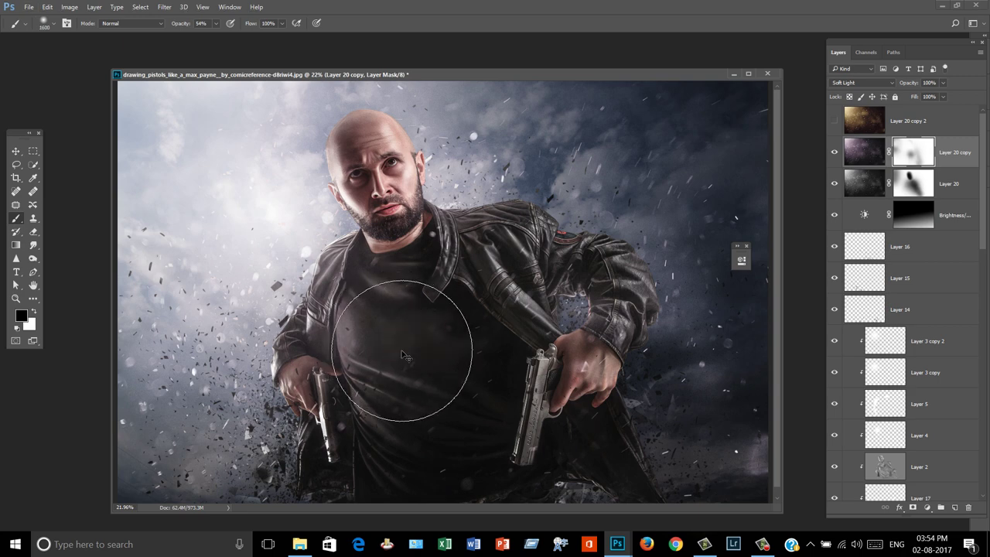
scroll(441, 292, down, 1)
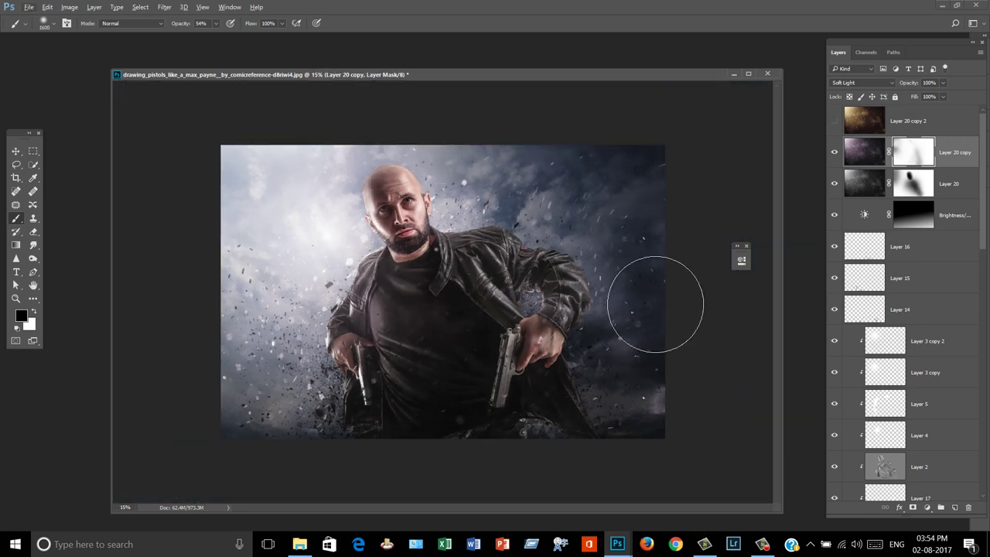
Show Layer 20 copy 2 and set its blend mode to Hard Light
click(835, 128)
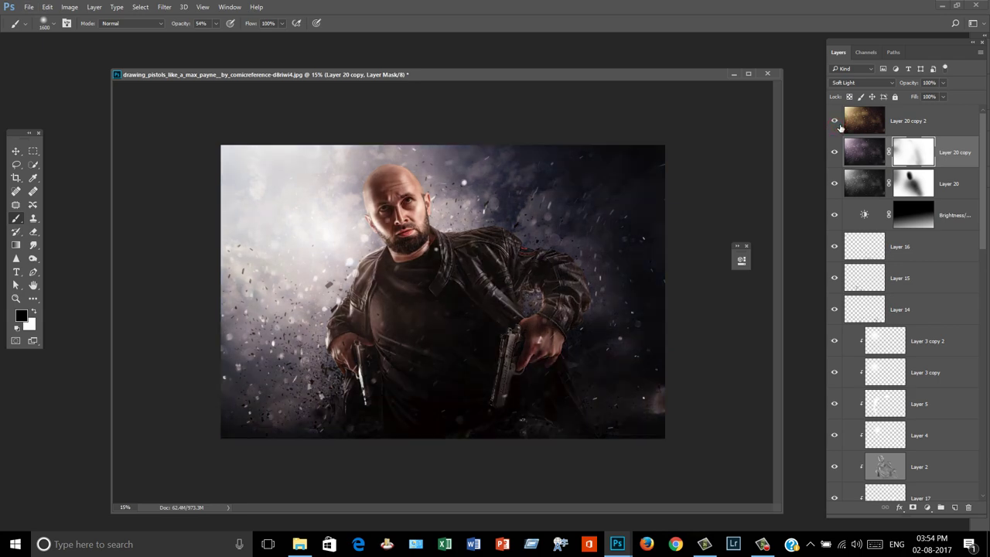
click(906, 121)
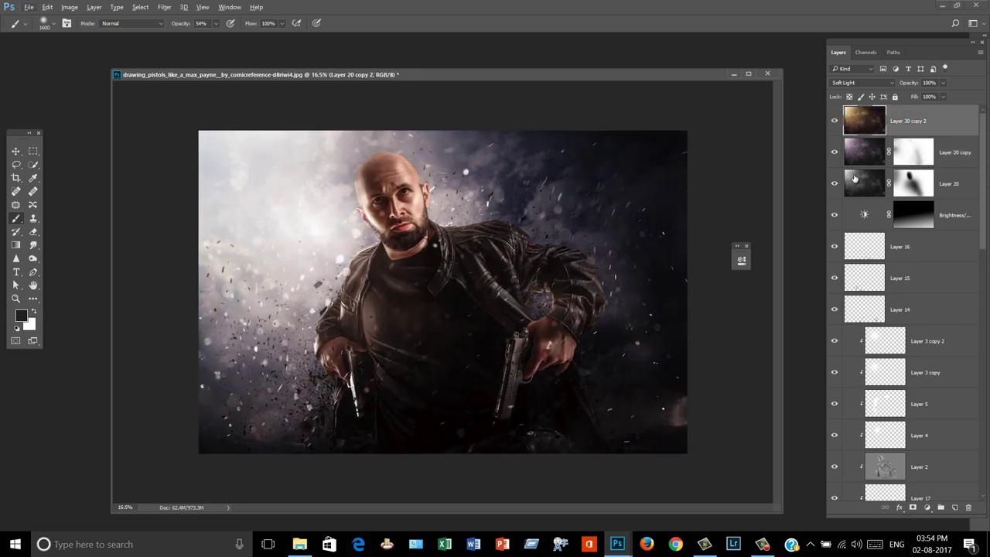
click(866, 82)
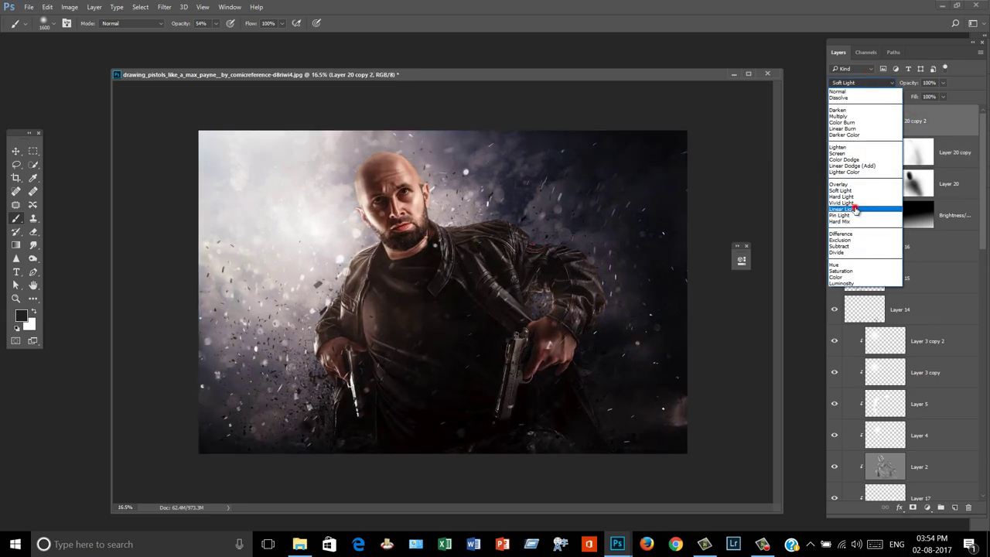
click(856, 209)
key(Up)
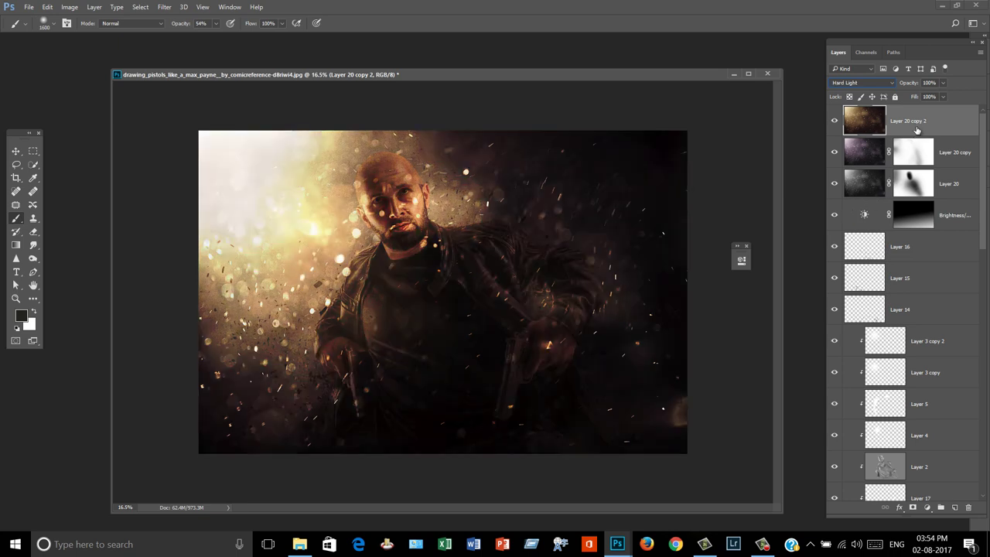
Fully desaturate the particle layer with Hue/Saturation at Saturation -100
key(ctrl+u)
mouse_move(826, 353)
mouse_down()
mouse_move(758, 351)
mouse_move(865, 357)
mouse_move(770, 354)
mouse_up()
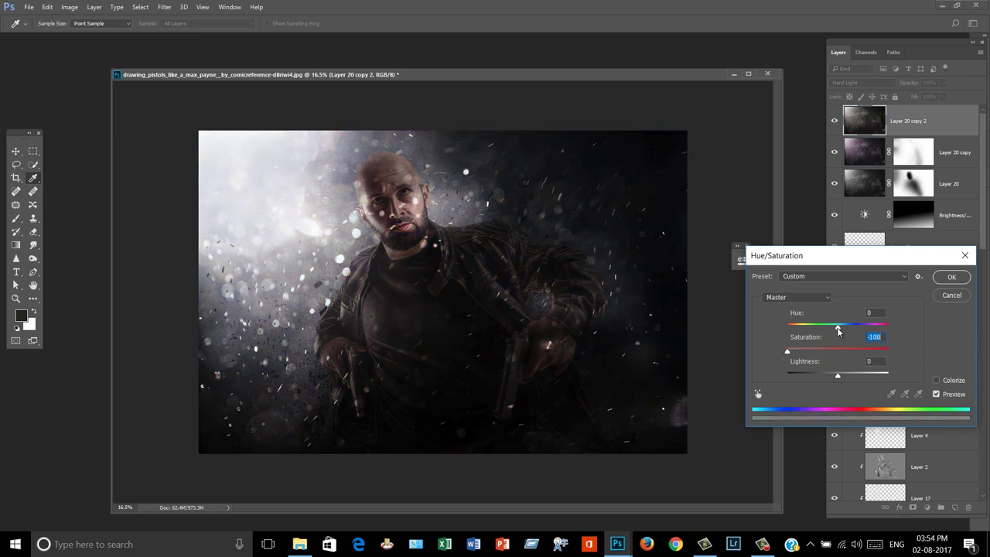
click(951, 277)
key(b)
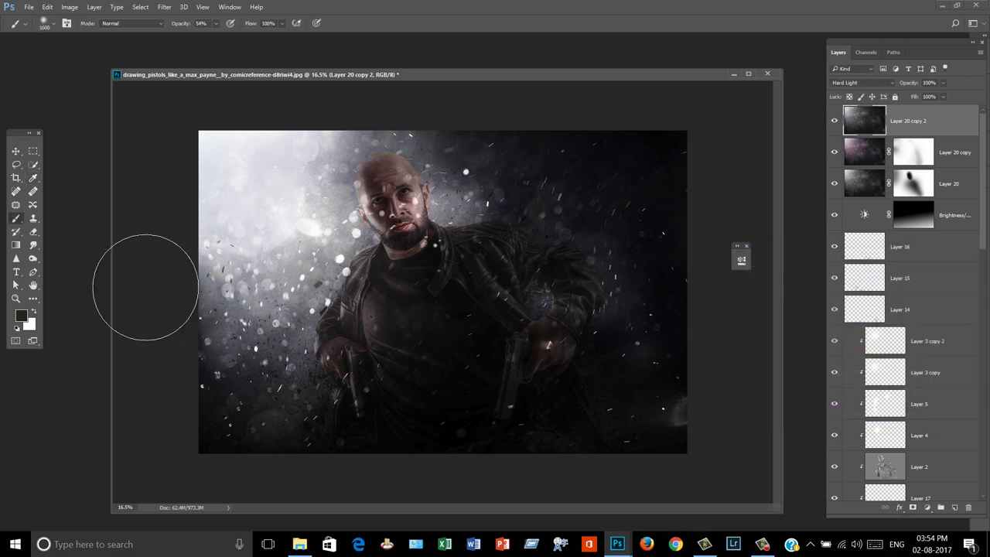
click(15, 245)
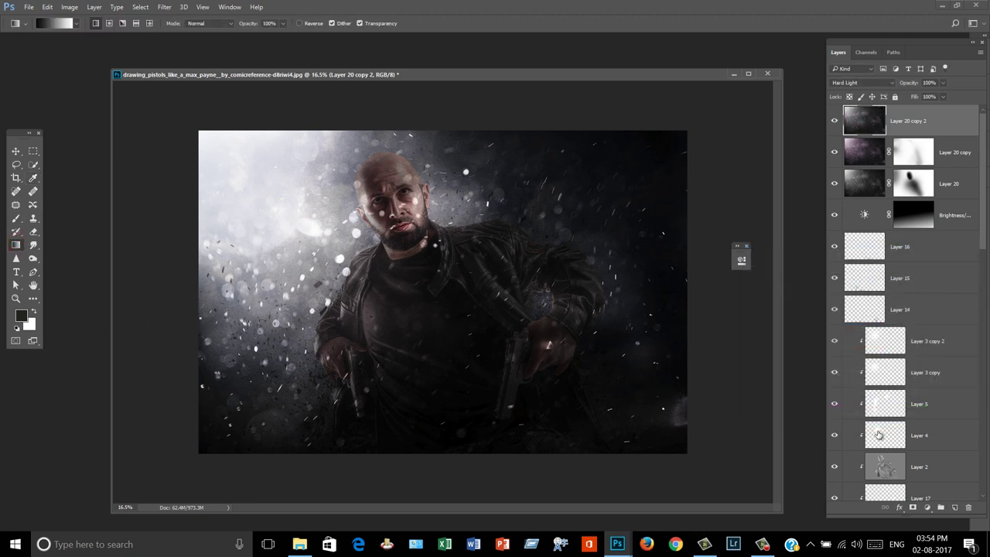
Add a layer mask to Layer 20 copy 2 and fade it with a black-to-white gradient
click(912, 507)
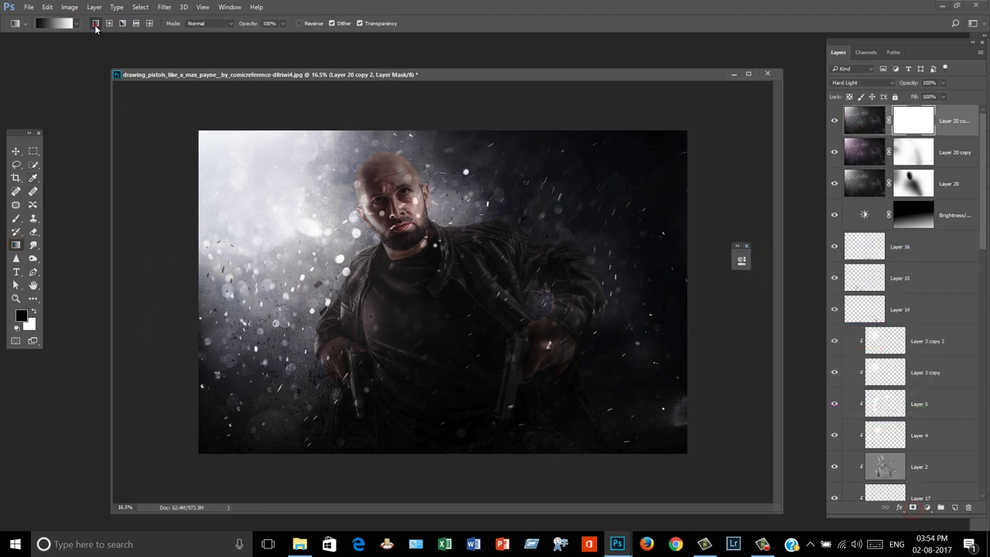
drag(386, 218, 468, 466)
drag(487, 284, 539, 445)
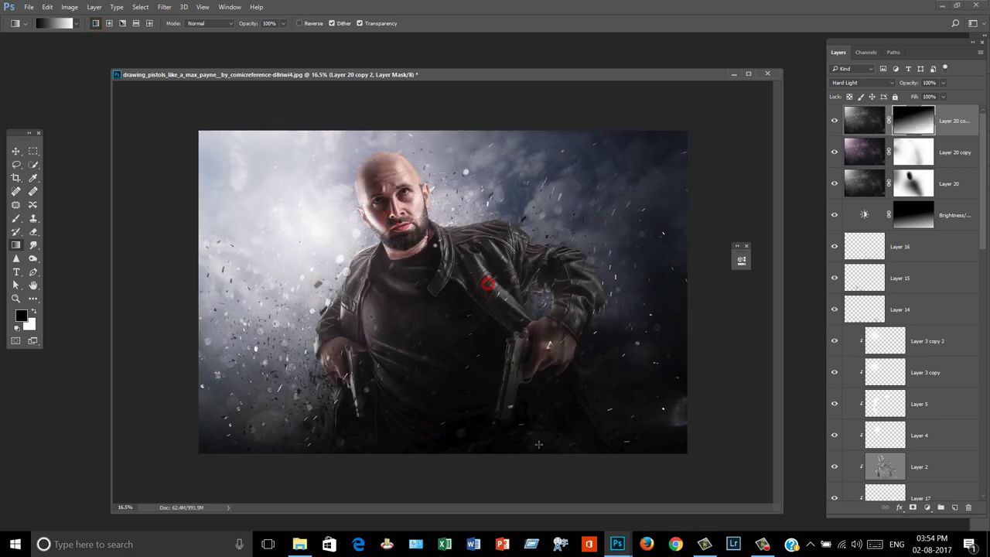
mouse_move(522, 303)
mouse_down()
mouse_move(529, 461)
mouse_move(544, 411)
mouse_up()
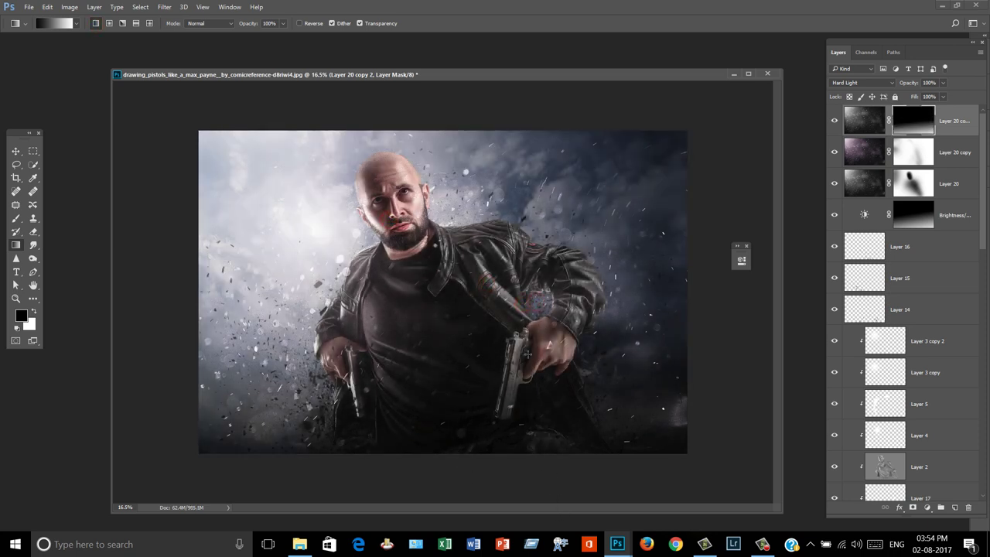
drag(518, 218, 561, 541)
drag(477, 220, 555, 546)
Compare with the layer hidden, then redraw the mask gradient so only the lower right darkens
click(835, 121)
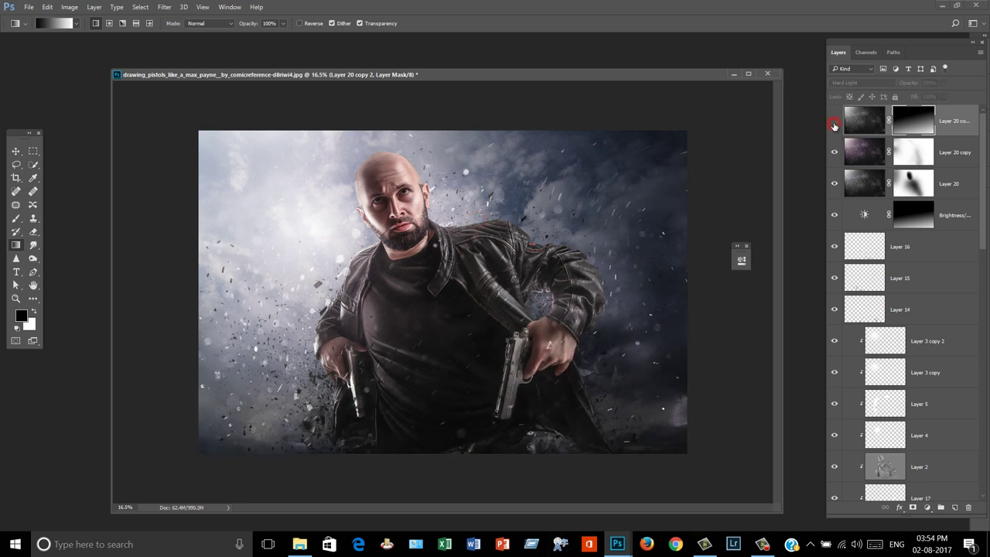
click(834, 121)
click(834, 122)
drag(331, 128, 483, 304)
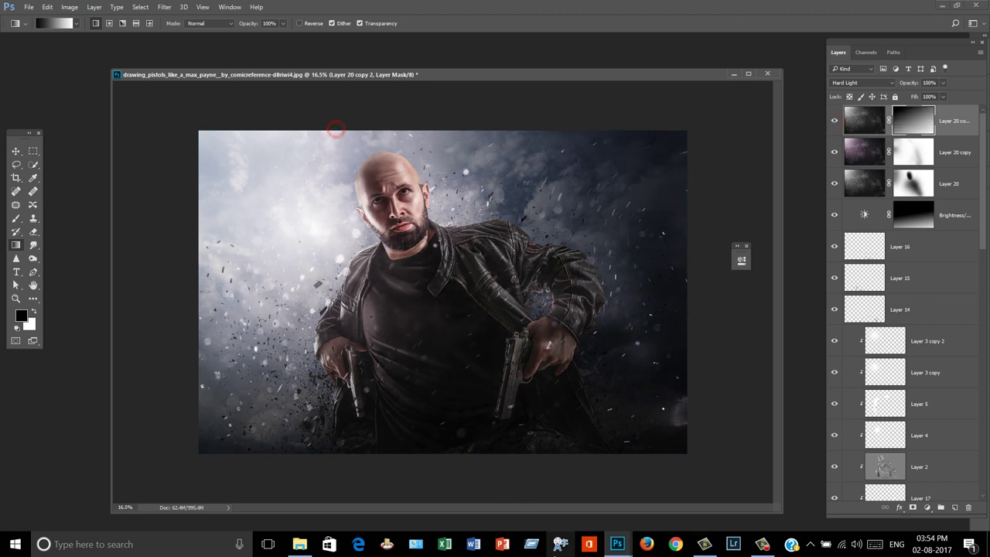
drag(435, 180, 324, 306)
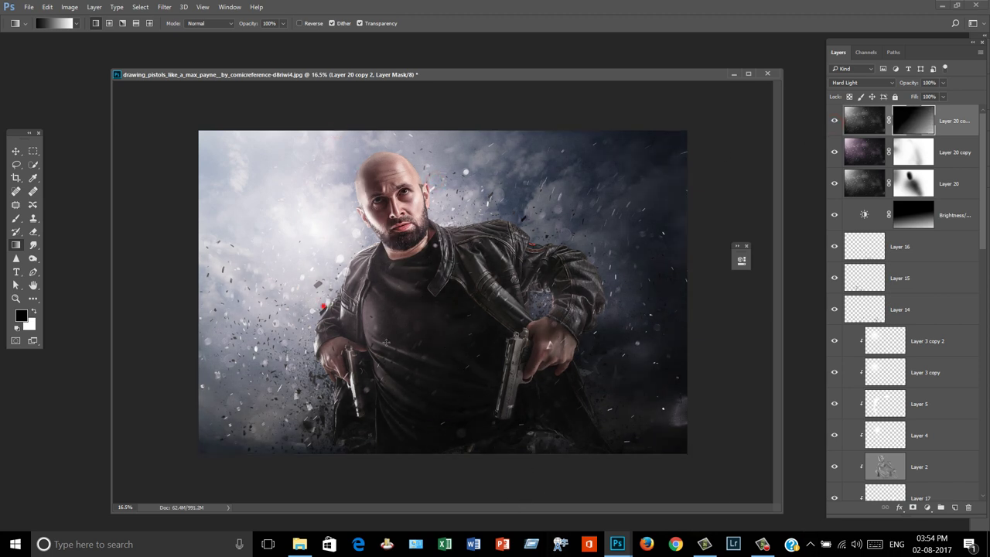
drag(504, 163, 509, 359)
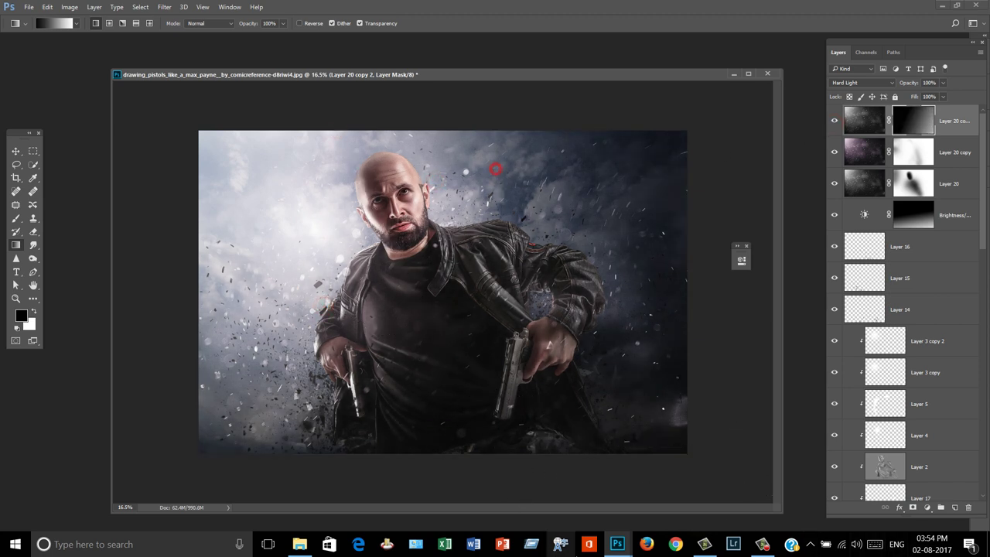
drag(515, 286, 597, 503)
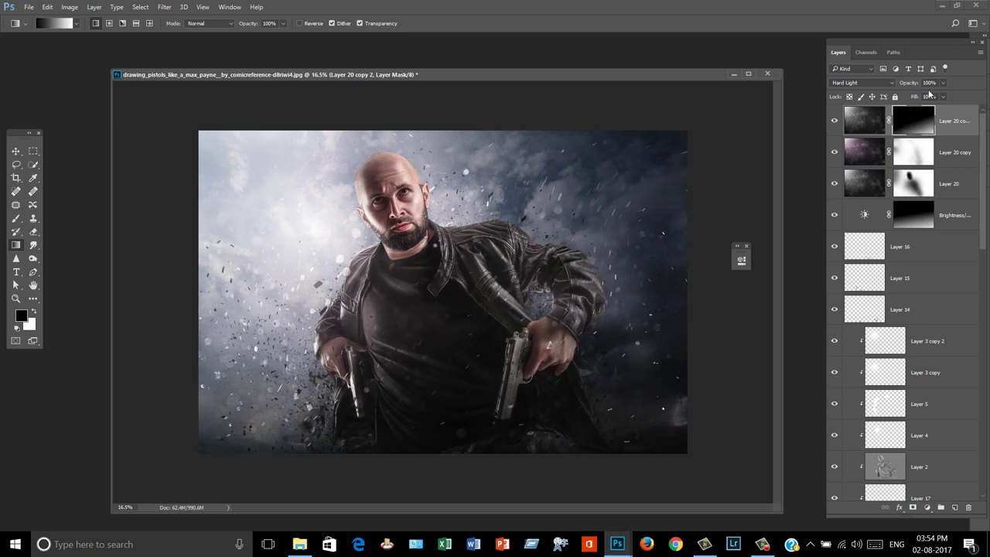
click(860, 83)
Try Color, Hue, Vivid Light and neighbouring blend modes on the particle layer
click(847, 278)
key(Up)
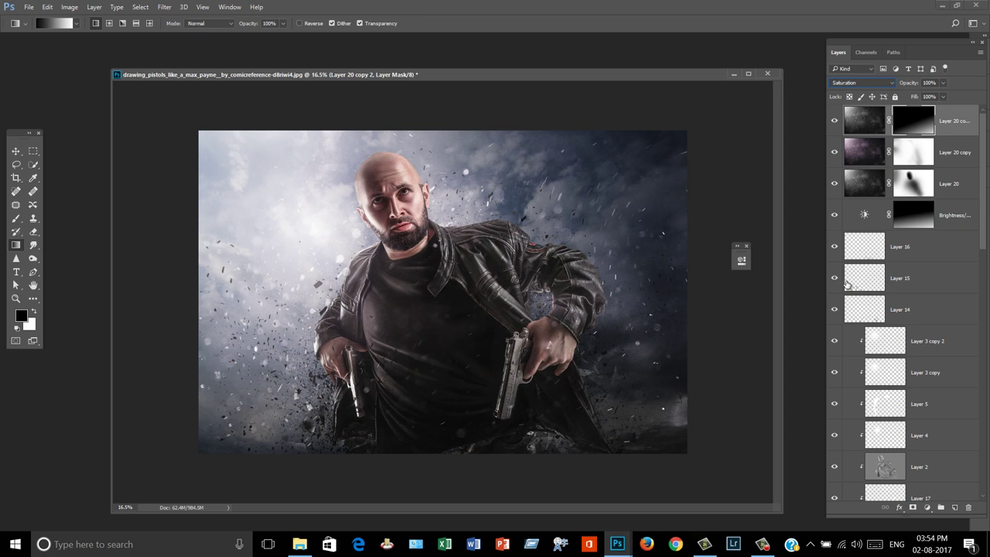
key(Up)
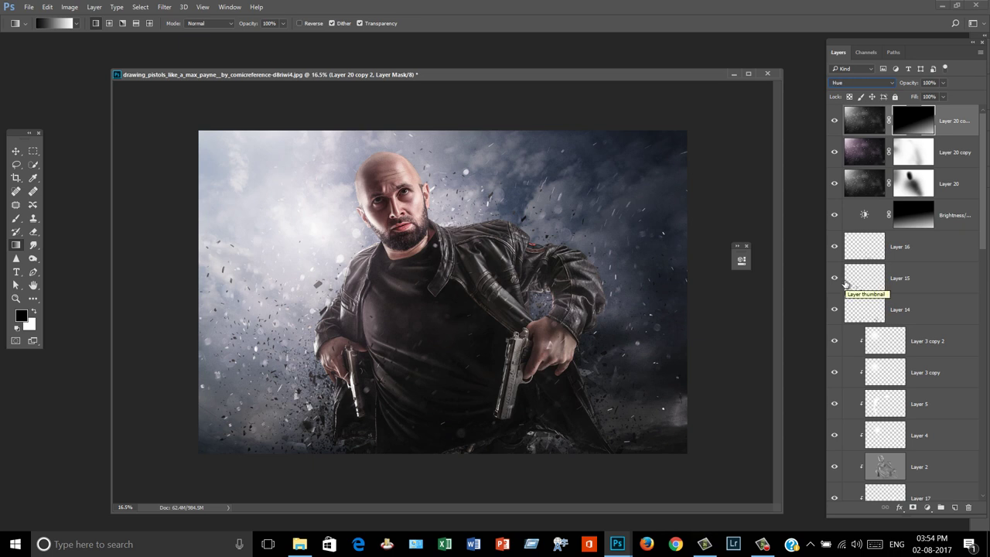
key(Up)
key(Up)
key(Up)
key(Up)
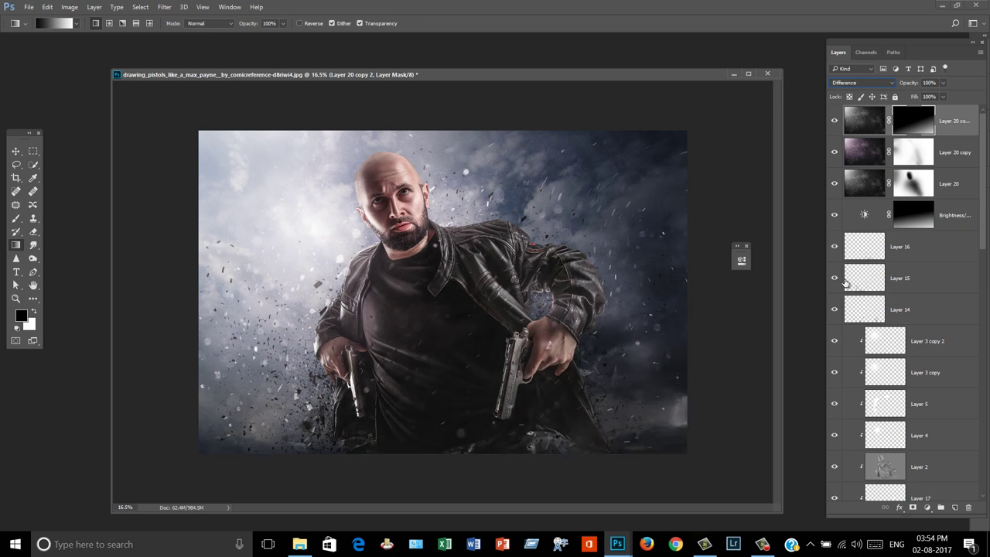
key(Up)
key(Up)
key(Up)
key(Up)
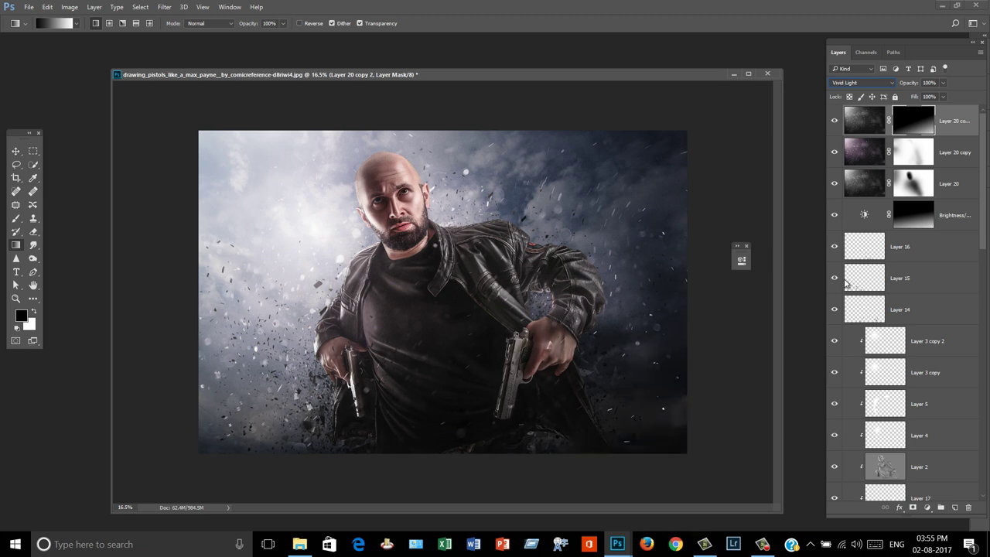
key(Up)
key(Up)
key(Up)
key(Up)
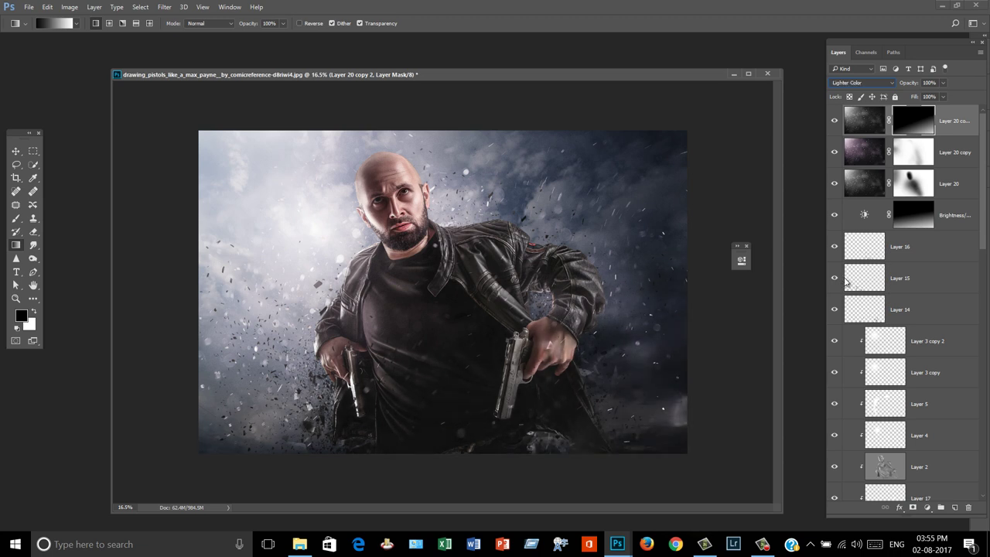
key(Up)
key(Up)
key(Up)
key(Up)
key(Up)
Set Layer 20 copy 2 to Saturation mode and compare it with the layer hidden
click(870, 83)
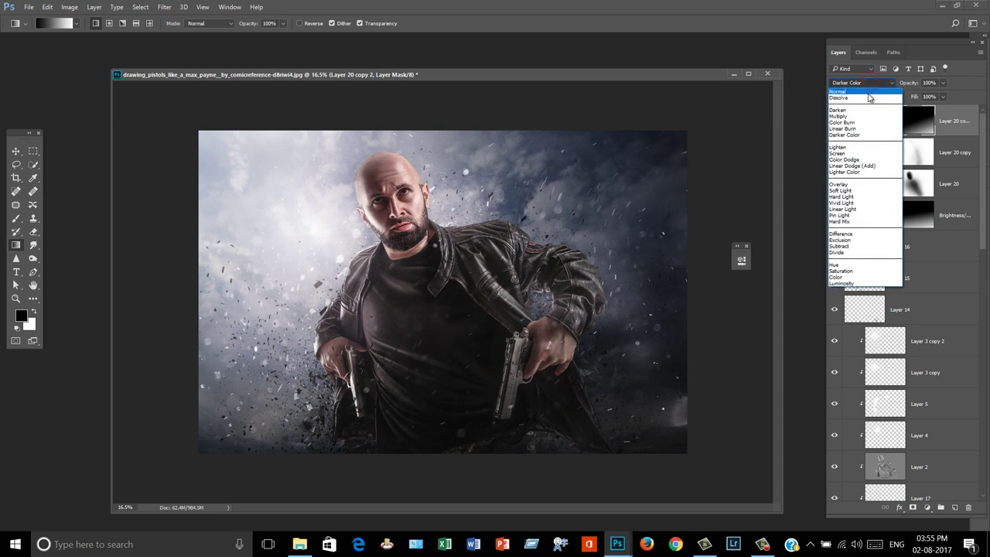
click(851, 271)
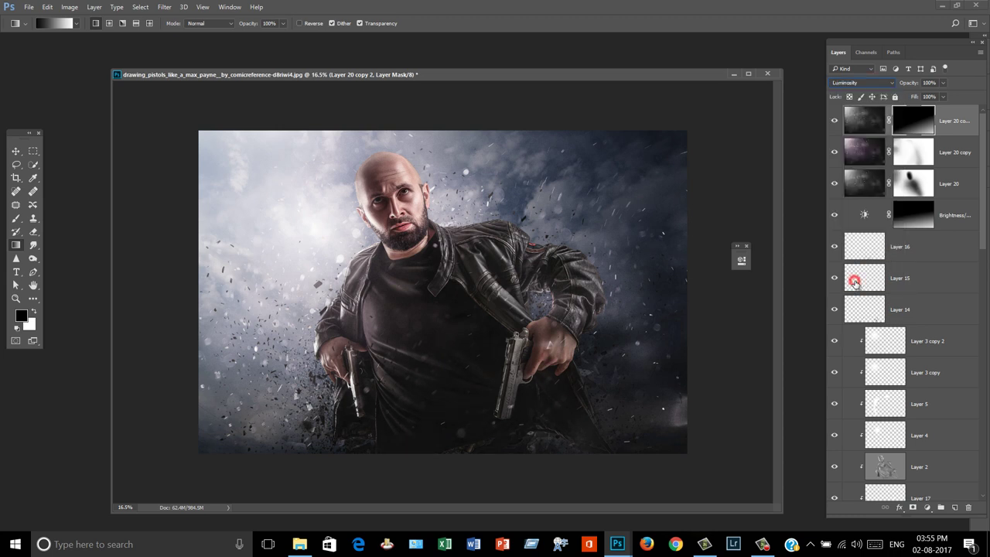
click(834, 121)
click(835, 121)
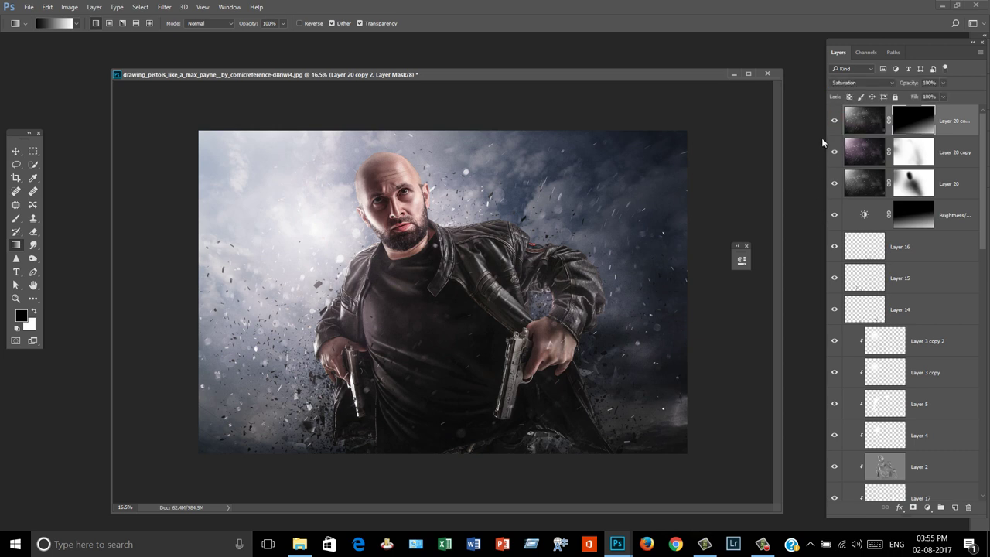
click(834, 122)
click(834, 122)
click(926, 508)
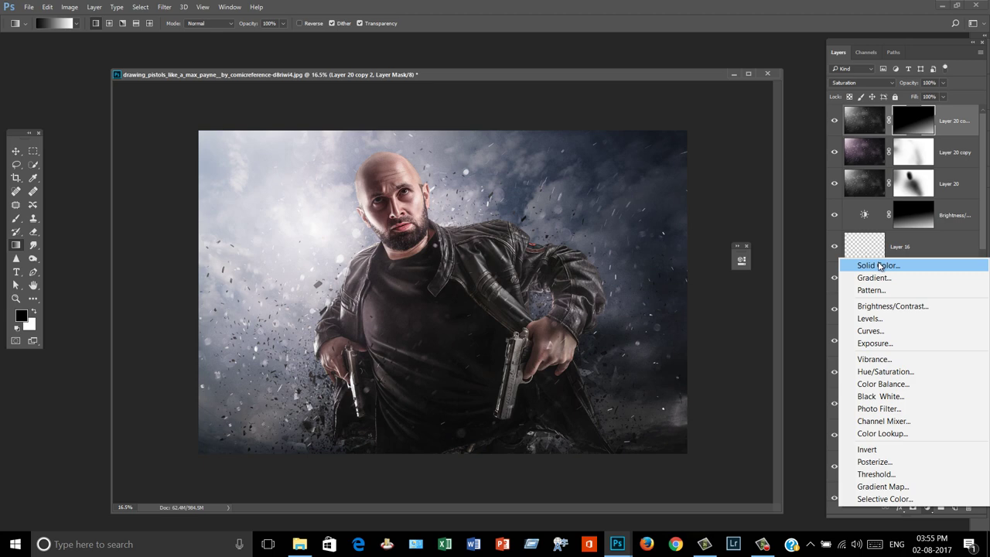
Add a Curves adjustment layer with a raised RGB black point to fade the shadows
click(889, 331)
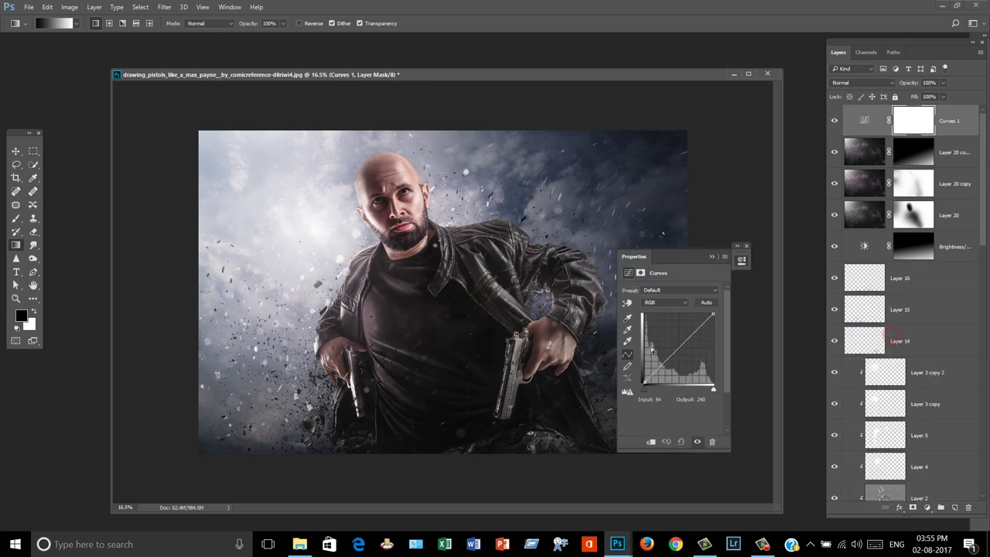
mouse_move(644, 380)
mouse_down()
mouse_move(644, 355)
mouse_move(671, 351)
mouse_move(644, 370)
mouse_up()
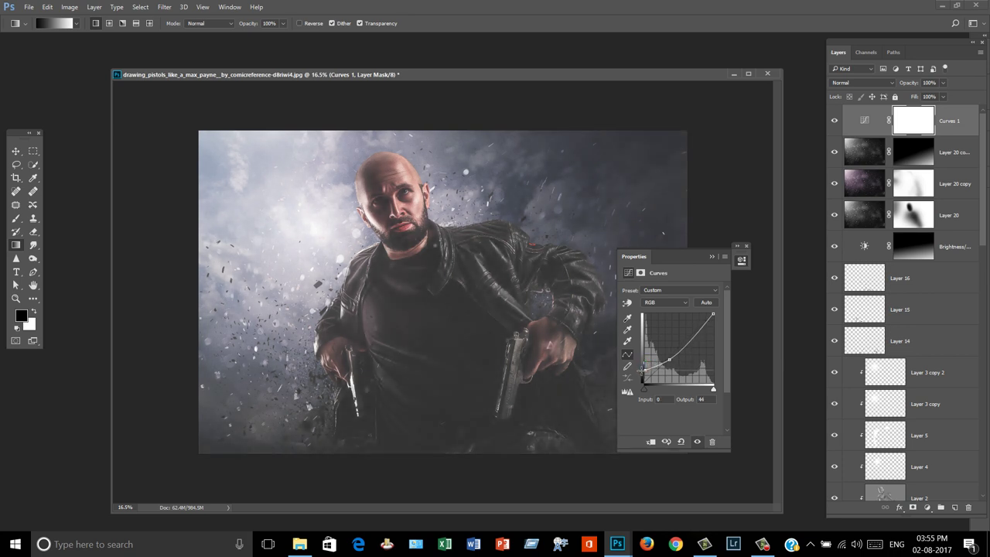
drag(643, 370, 640, 374)
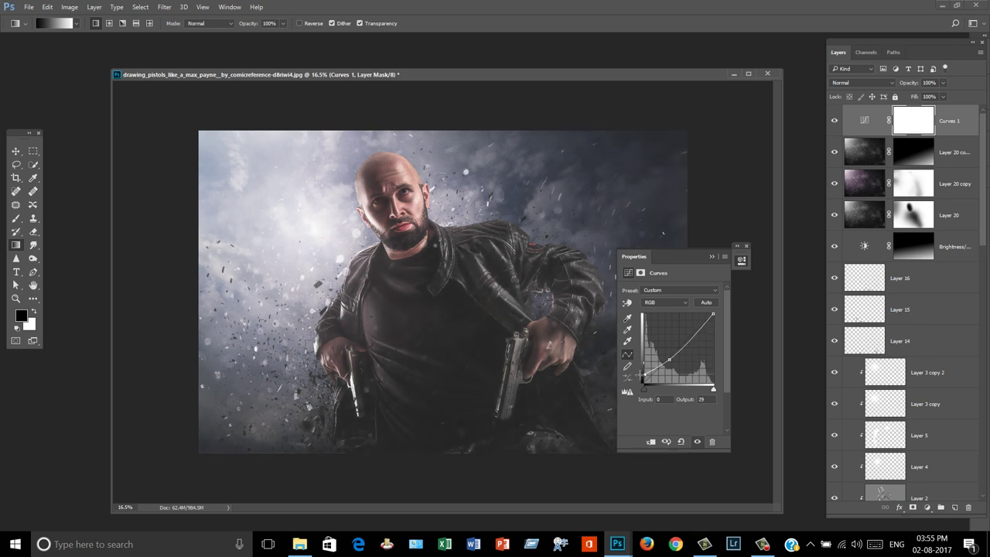
drag(640, 376, 639, 375)
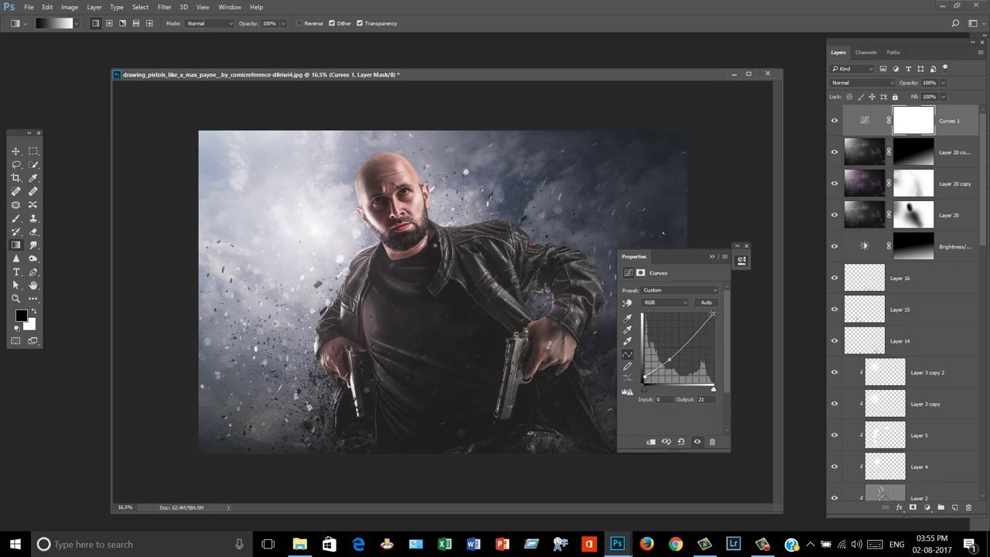
Reshape the Blue curve with a lifted black point plus added mid and upper points
click(648, 330)
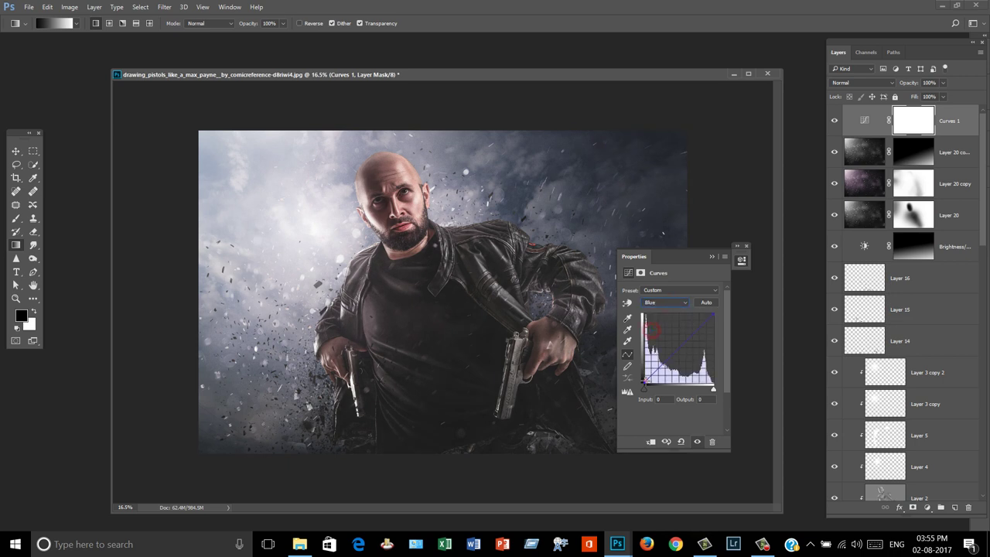
drag(642, 383, 640, 379)
mouse_move(712, 314)
mouse_down()
mouse_move(717, 332)
mouse_move(719, 310)
mouse_up()
drag(680, 343, 675, 357)
click(695, 331)
drag(699, 329, 673, 358)
click(711, 256)
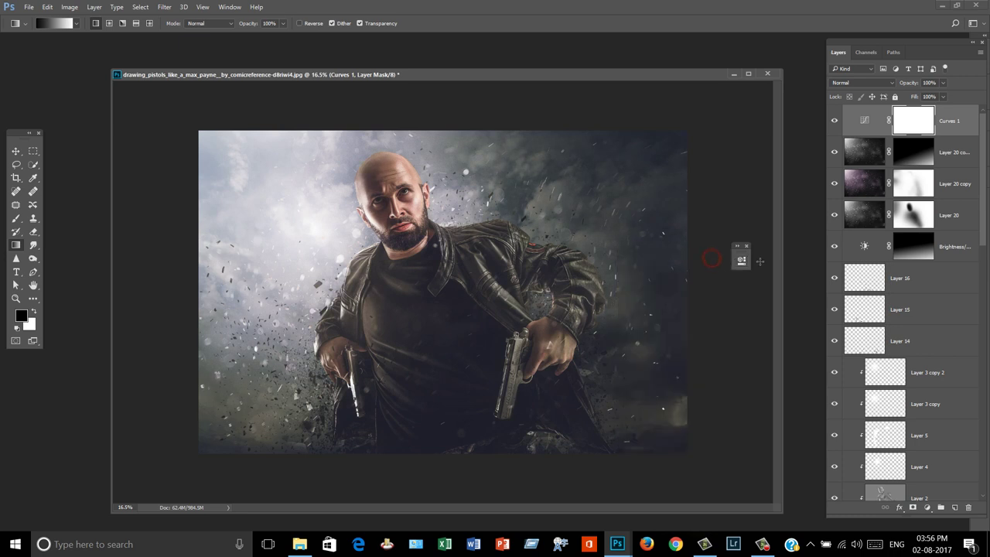
click(838, 122)
scroll(496, 311, down, 3)
scroll(454, 310, up, 3)
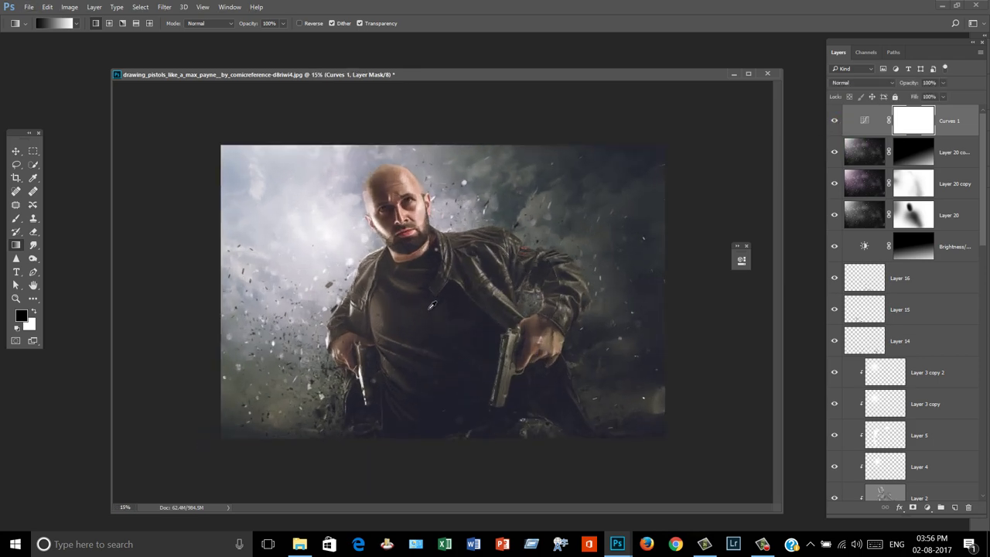
scroll(551, 278, up, 1)
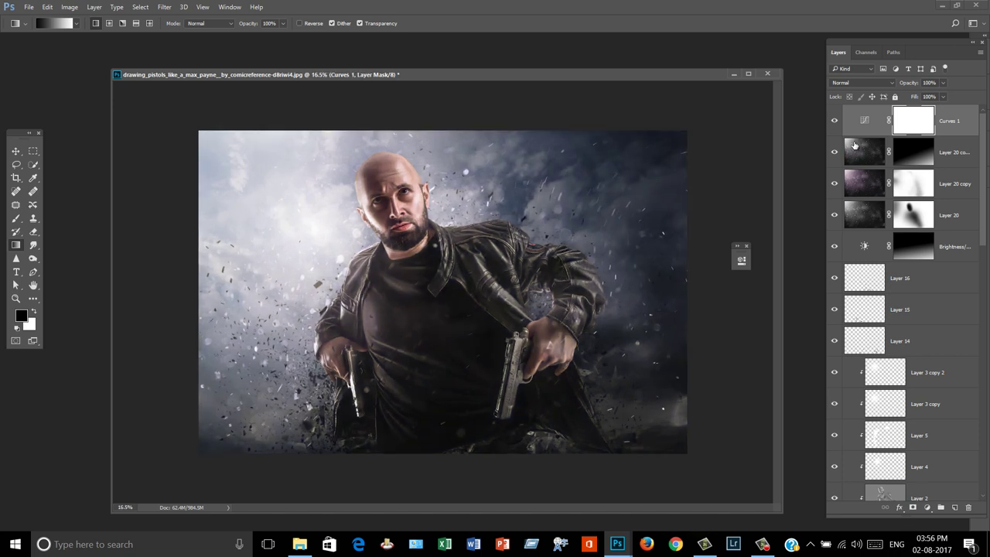
Replace Curves 1 with a new Curves layer, keeping the Blue black point at zero
key(Delete)
click(940, 508)
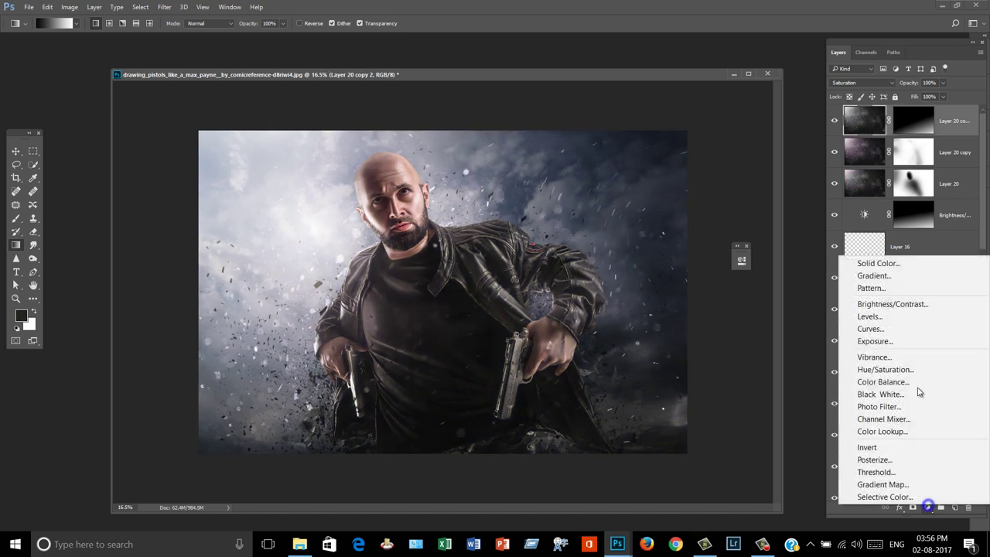
click(870, 329)
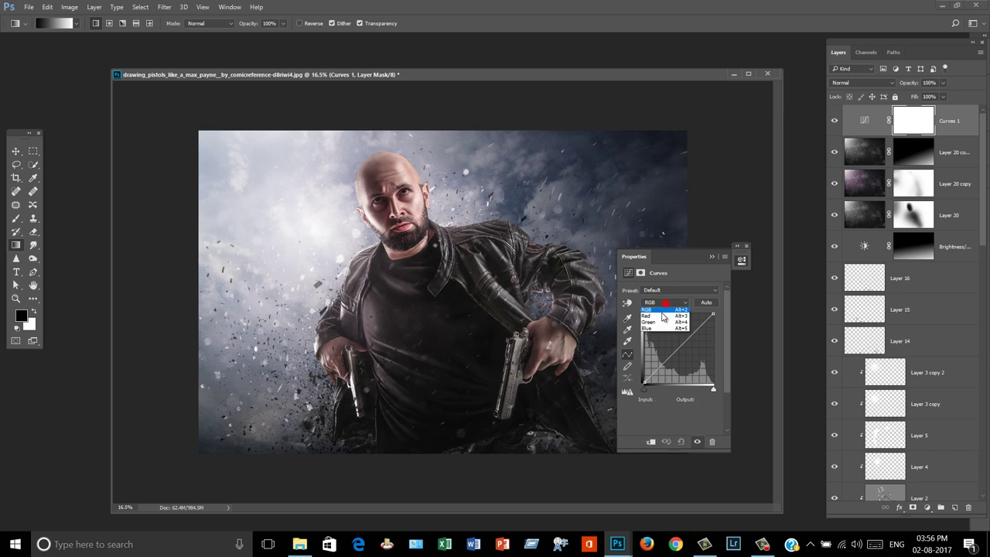
click(646, 328)
mouse_move(644, 383)
mouse_down()
mouse_move(664, 365)
mouse_move(646, 375)
mouse_up()
click(663, 302)
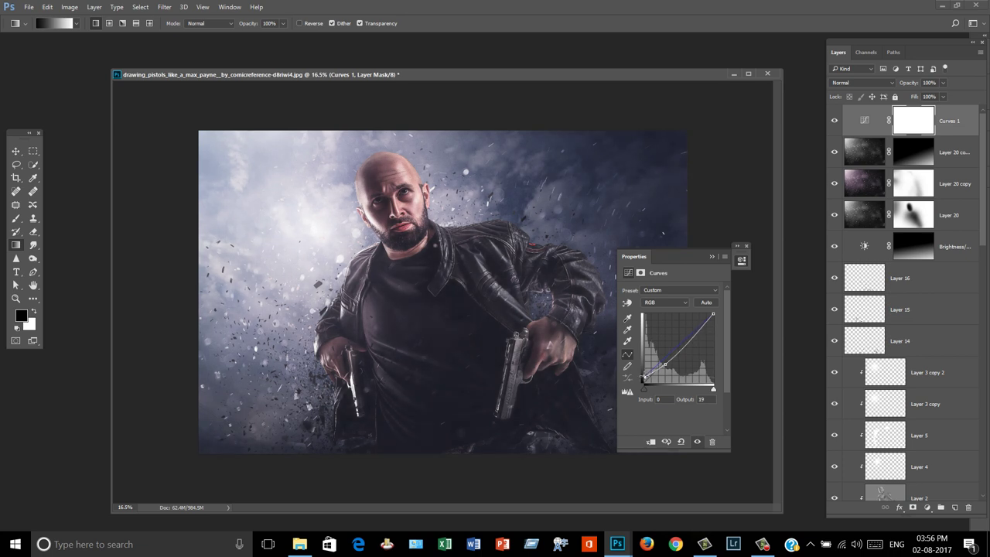
click(666, 303)
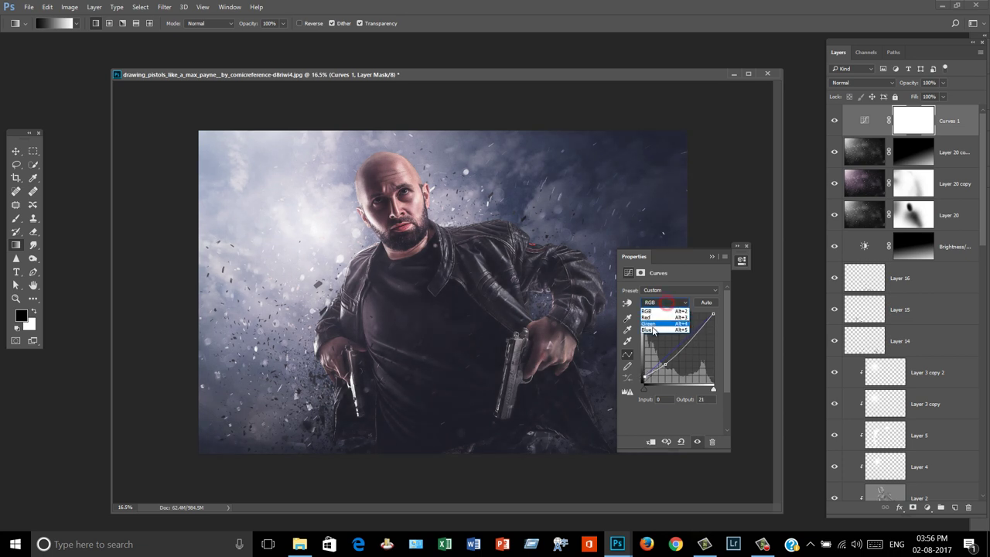
click(651, 330)
drag(644, 372, 640, 376)
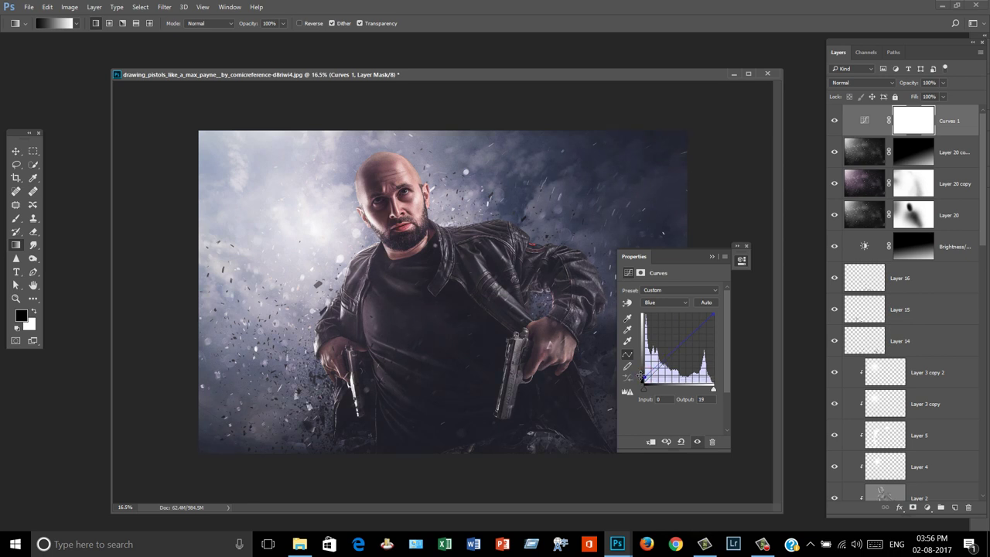
Lower the Red curve's midtones and highlights slightly to remove the pink tint
click(685, 303)
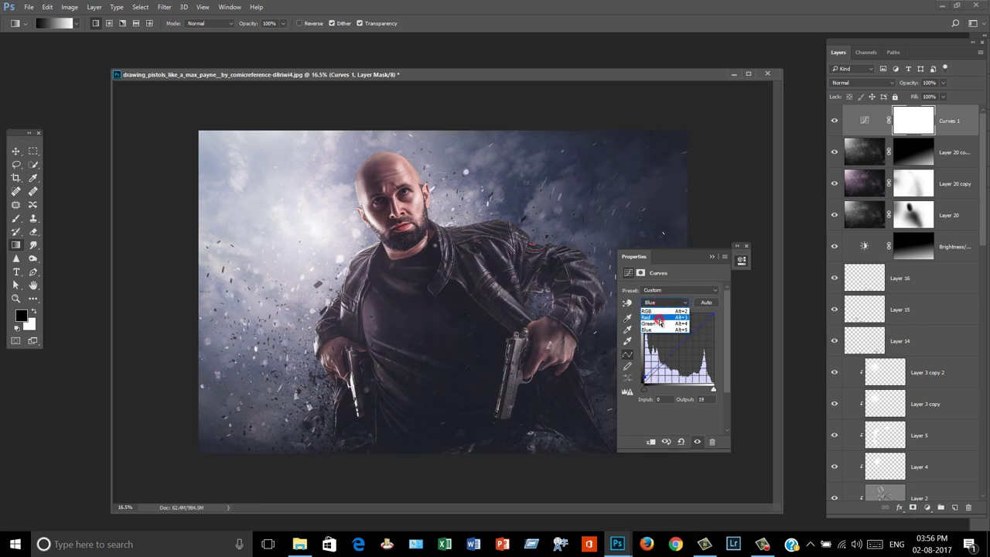
click(660, 320)
drag(677, 347, 677, 352)
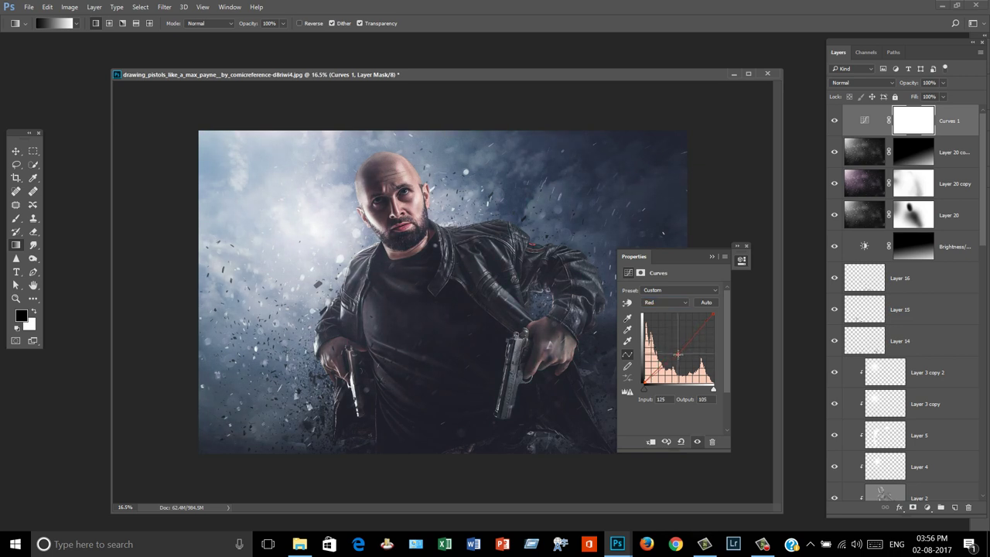
drag(677, 354, 678, 356)
click(698, 327)
drag(697, 327, 695, 331)
drag(678, 355, 676, 353)
click(711, 256)
click(832, 121)
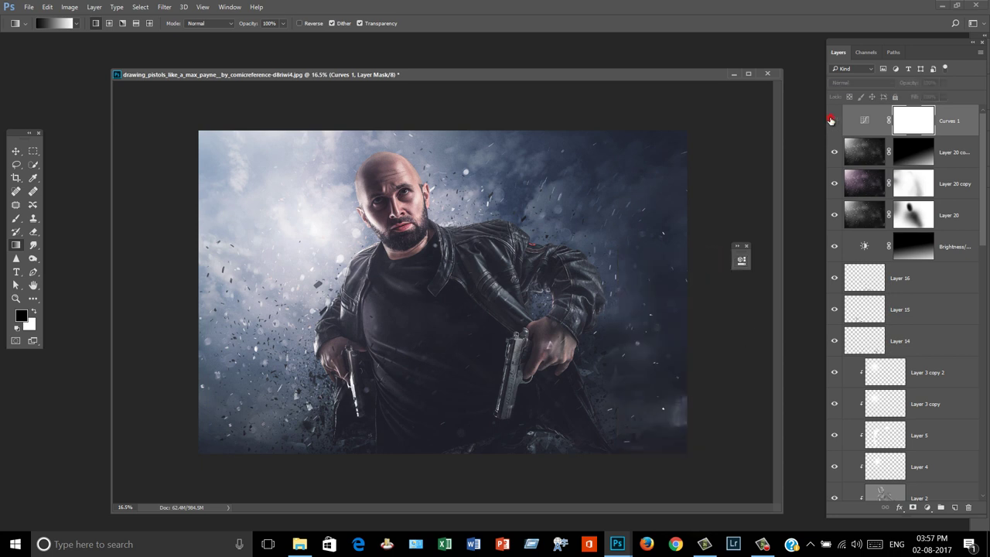
click(832, 121)
Select the Move tool in the toolbox
click(16, 151)
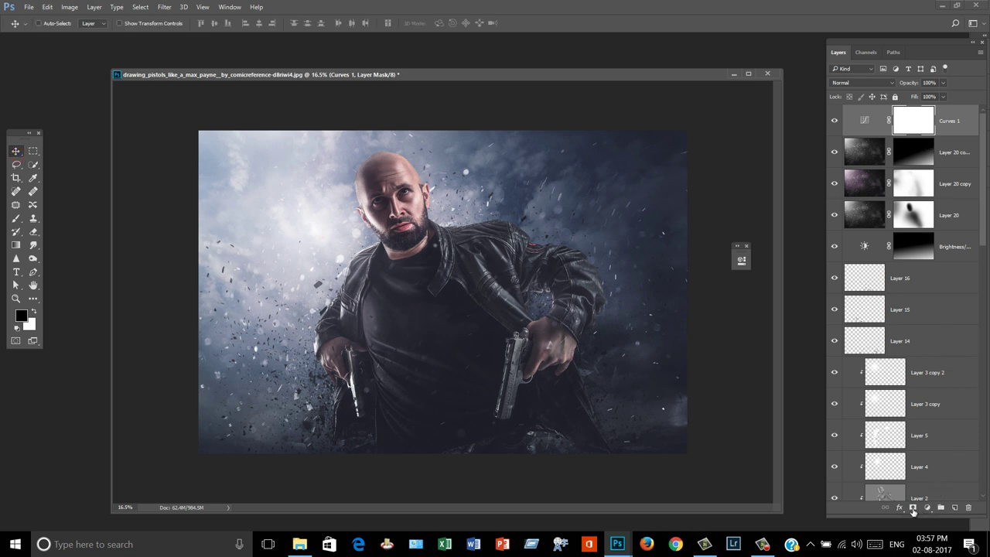
click(761, 543)
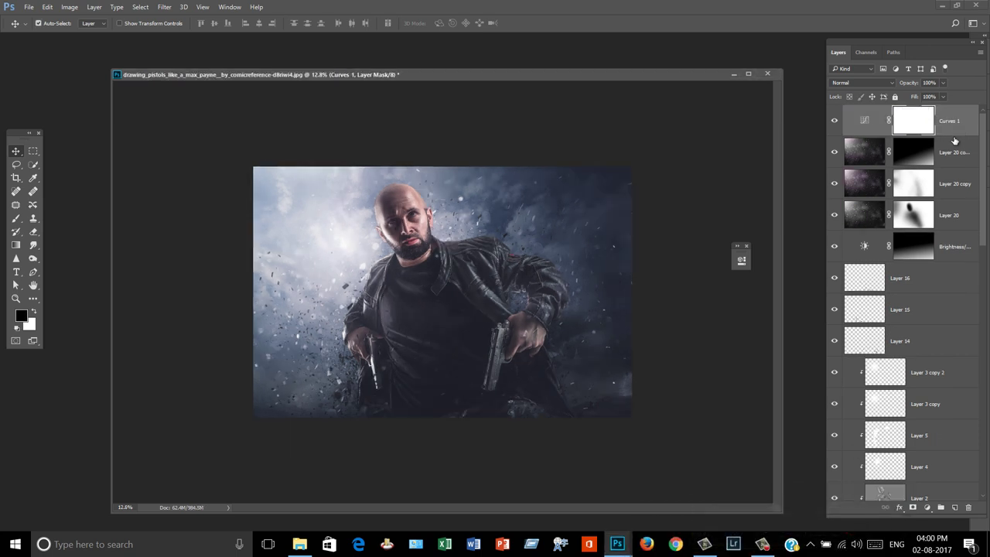
Stamp all visible layers into a new Layer 21 and open the Camera Raw Filter
key(ctrl+shift+alt+e)
scroll(524, 280, up, 3)
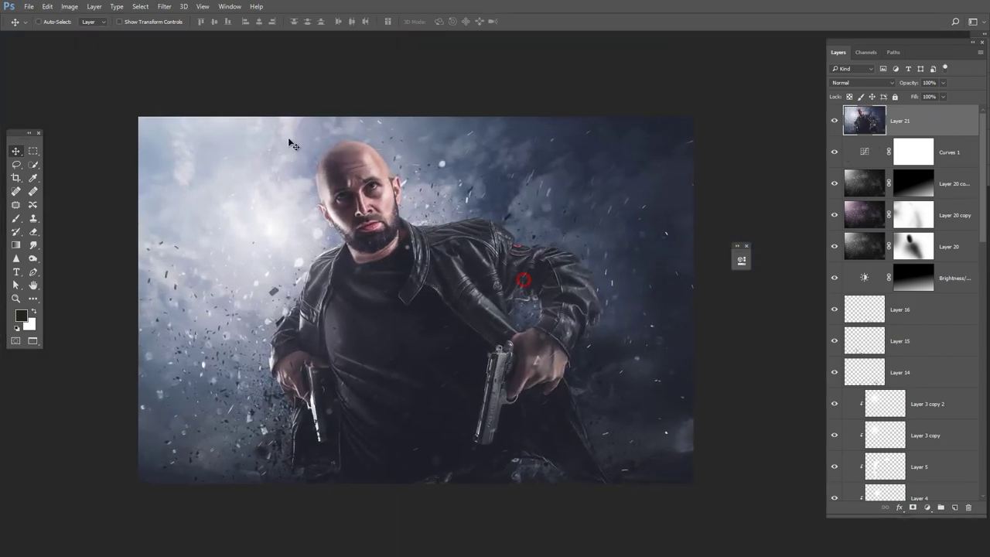
click(165, 6)
click(204, 82)
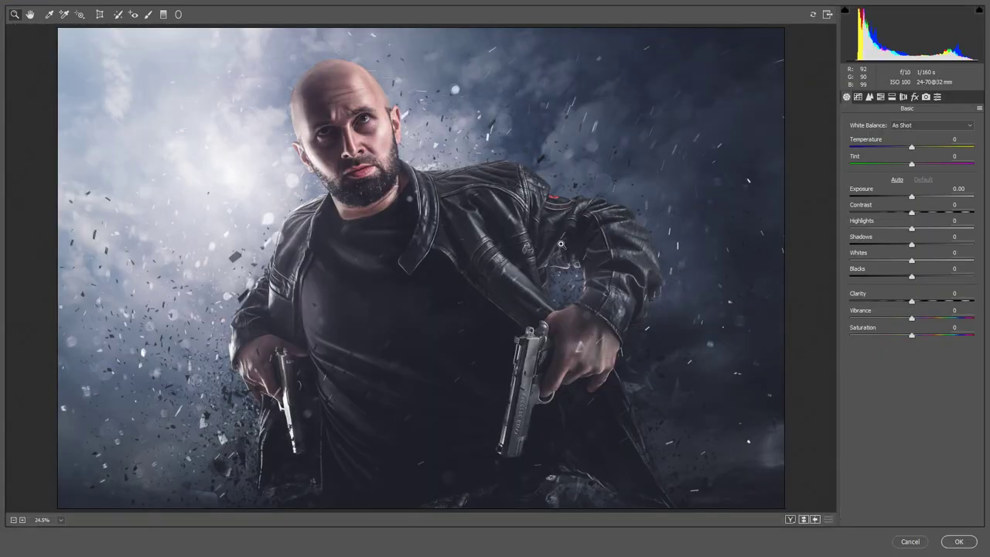
Set Camera Raw Tint to -16 and Temperature to +3
click(902, 165)
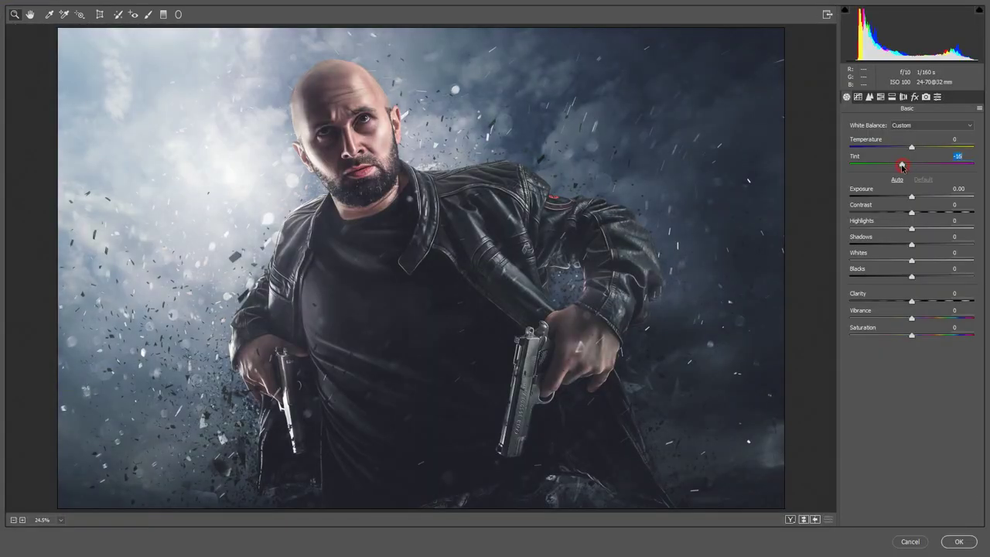
drag(911, 147, 915, 148)
key(Down)
key(Down)
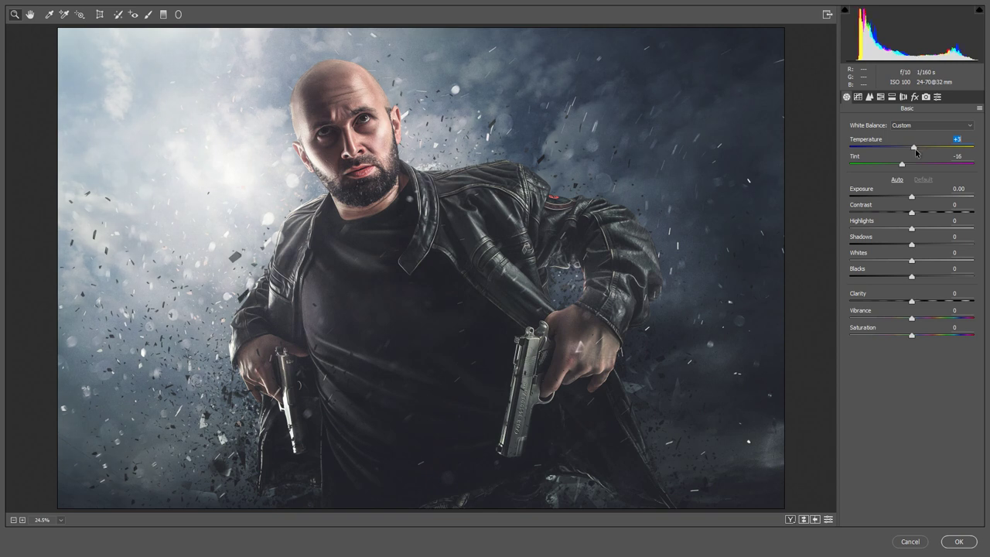
Split-tone highlights to hue 99, saturation 9 and shadows to teal hue 171, saturation 4
click(892, 96)
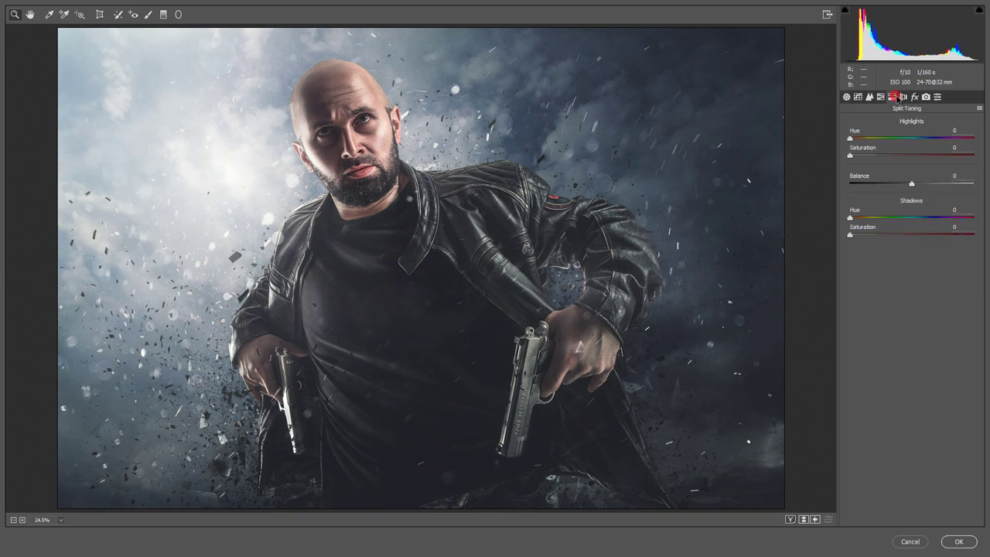
mouse_move(857, 158)
mouse_down()
mouse_move(867, 140)
mouse_move(883, 143)
mouse_up()
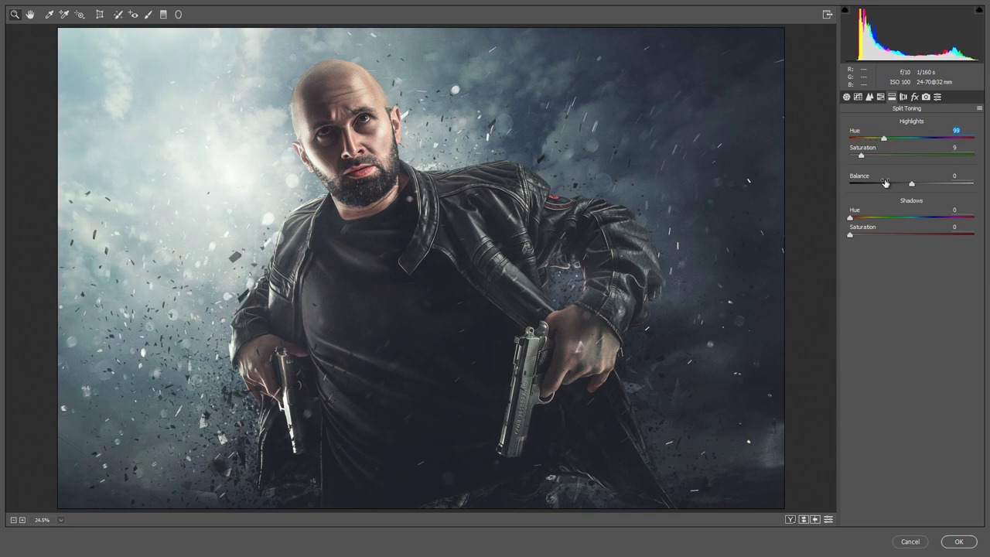
mouse_move(850, 218)
mouse_down()
mouse_move(868, 236)
mouse_move(868, 222)
mouse_move(931, 227)
mouse_up()
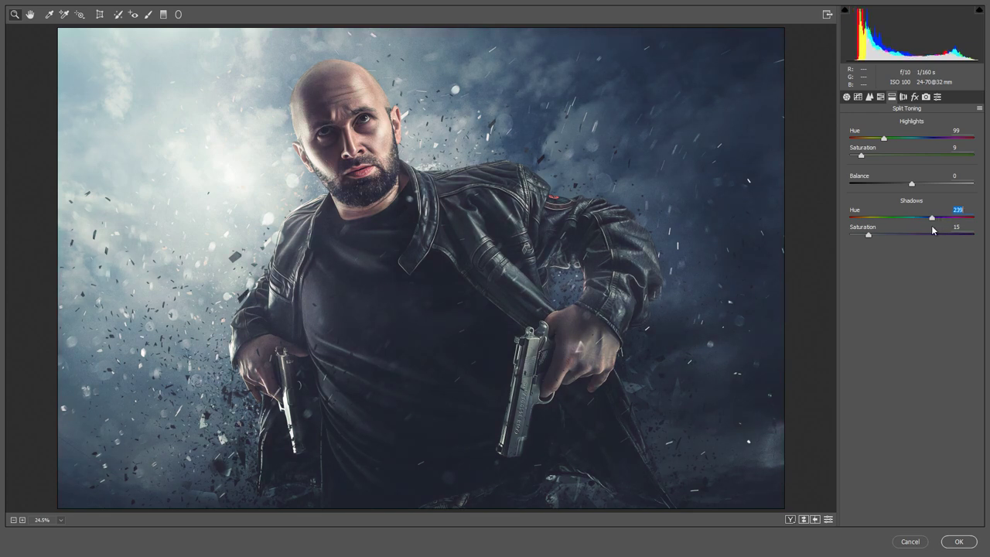
drag(931, 229, 909, 229)
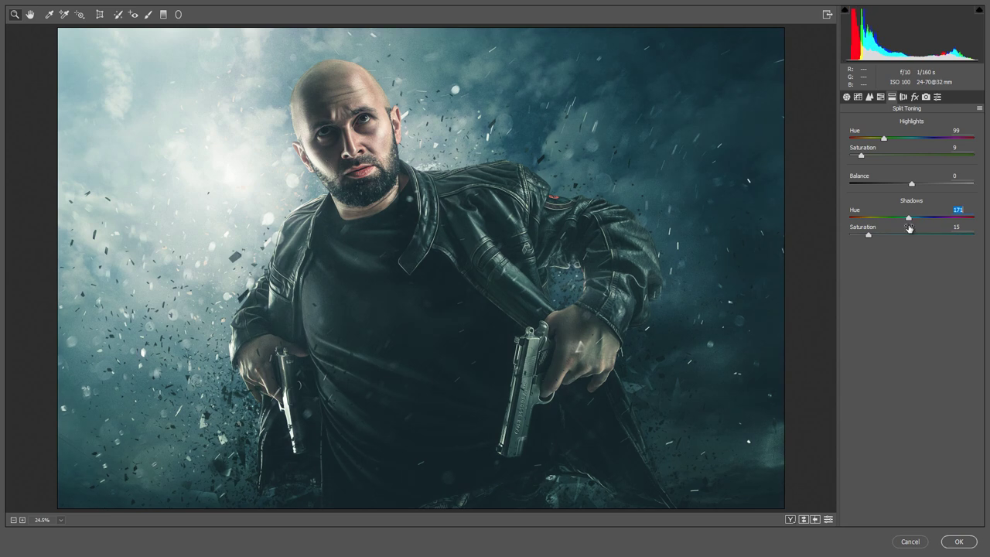
mouse_move(867, 237)
mouse_down()
mouse_move(840, 240)
mouse_move(851, 242)
mouse_up()
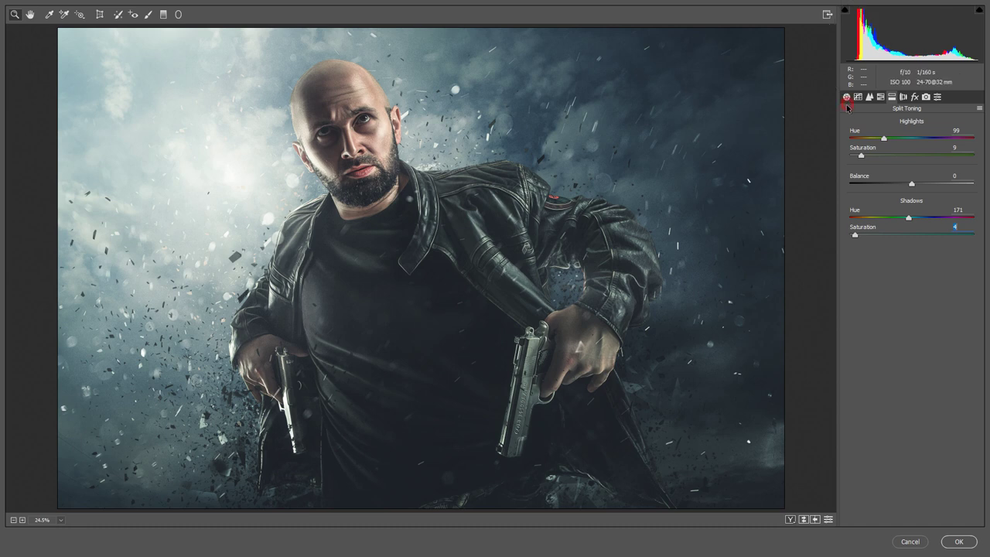
Nudge Vibrance, then raise HSL saturation of Aquas to +8 and Blues to +13
click(846, 98)
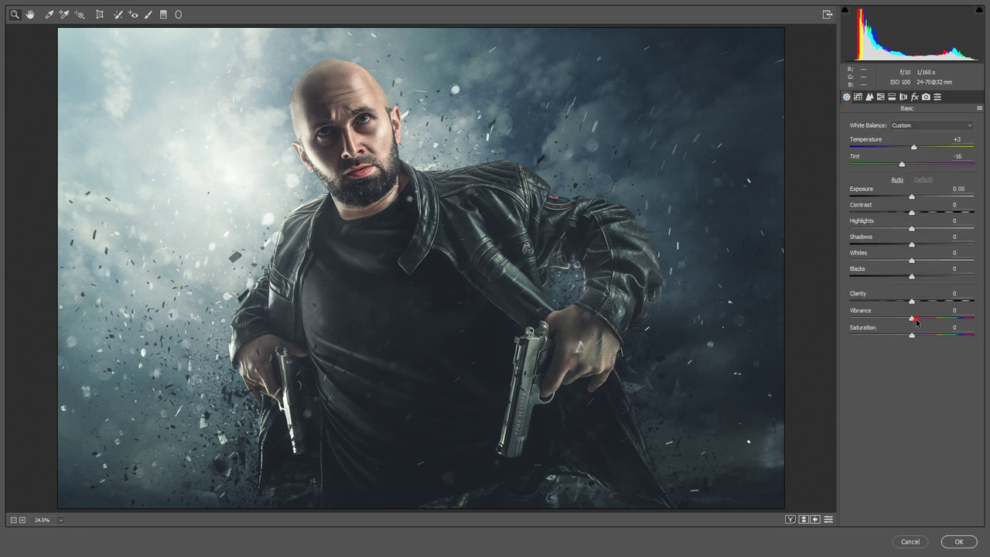
mouse_move(916, 320)
mouse_down()
mouse_move(897, 324)
mouse_move(910, 326)
mouse_move(896, 337)
mouse_move(916, 337)
mouse_move(895, 335)
mouse_up()
click(892, 97)
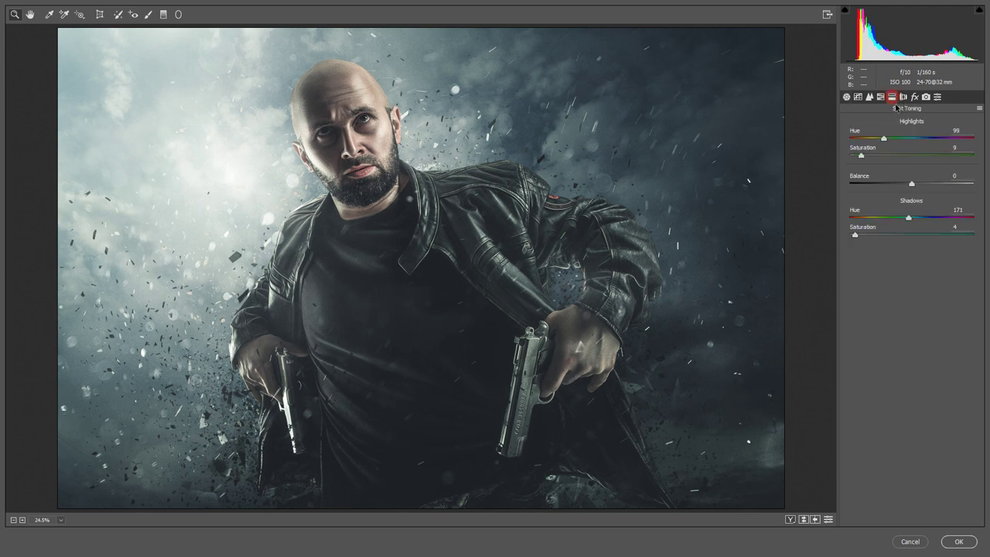
click(880, 97)
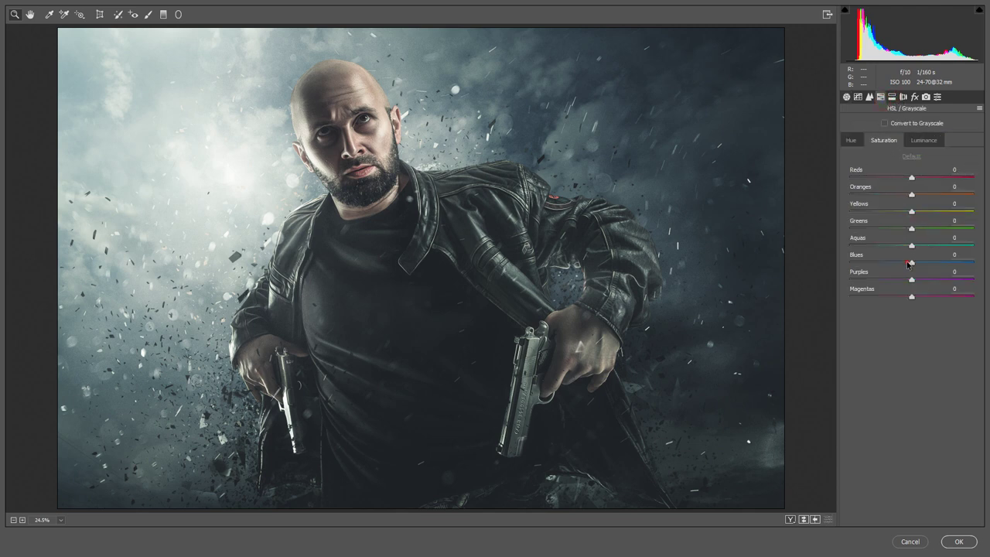
mouse_move(910, 263)
mouse_down()
mouse_move(865, 261)
mouse_move(918, 263)
mouse_up()
mouse_move(918, 263)
mouse_down()
mouse_move(956, 264)
mouse_move(918, 263)
mouse_move(939, 248)
mouse_move(882, 246)
mouse_move(917, 250)
mouse_move(920, 269)
mouse_up()
Apply the Camera Raw grade to Layer 21 and return to Standard Screen Mode
click(956, 542)
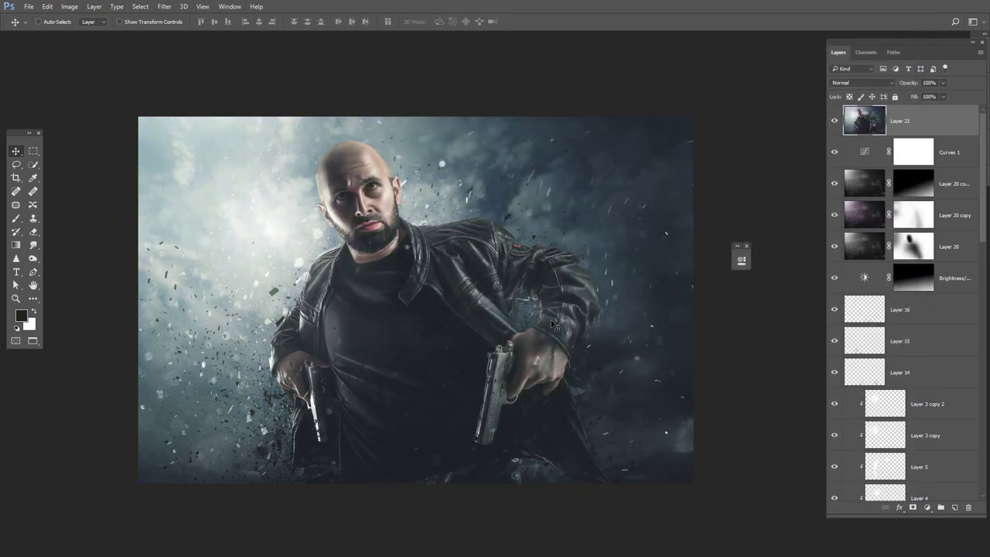
scroll(370, 246, down, 3)
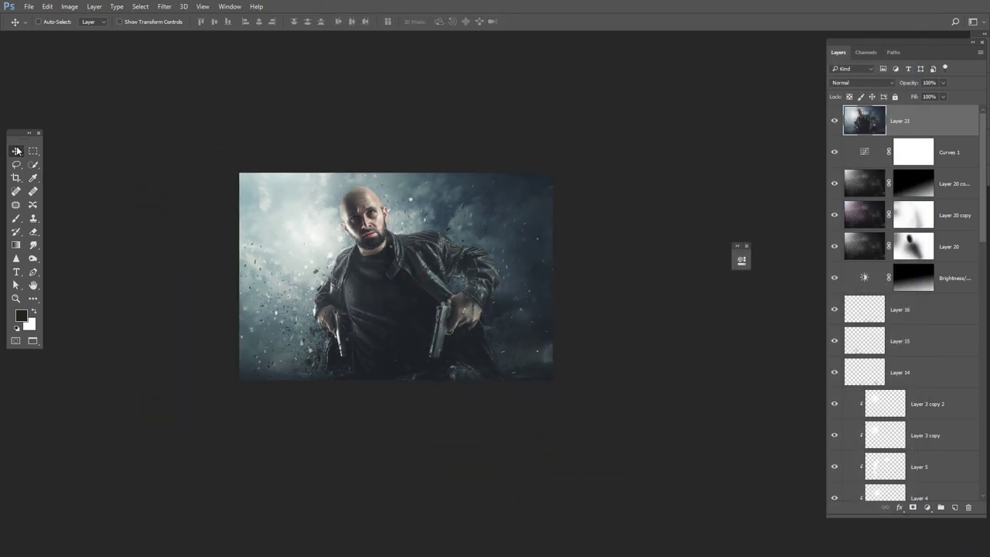
key(f)
key(f)
scroll(520, 325, up, 1)
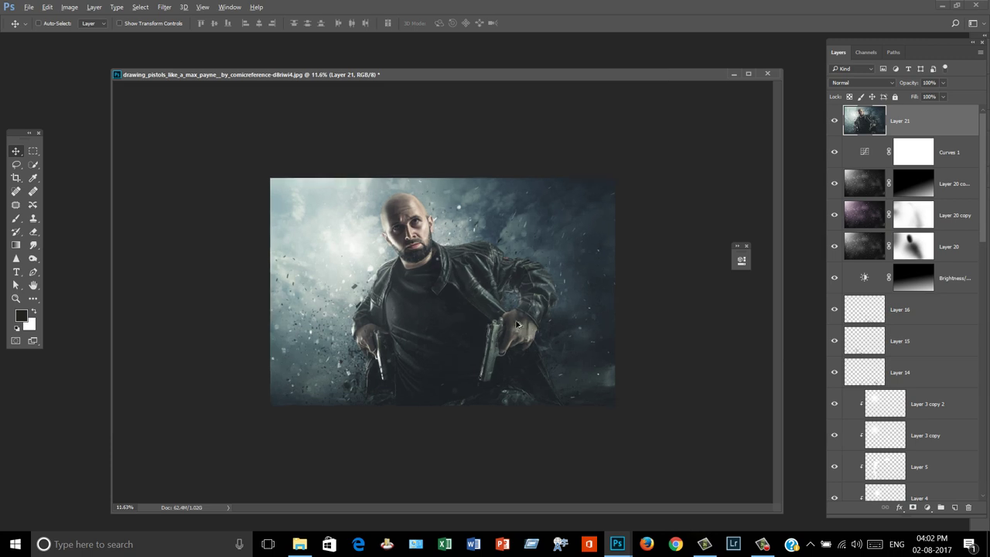
scroll(519, 325, up, 2)
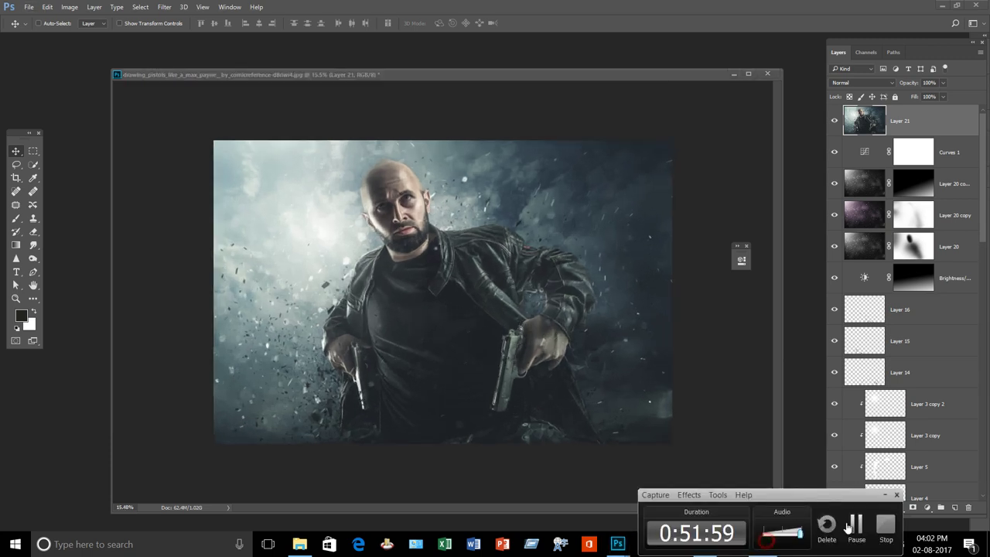
scroll(443, 277, down, 3)
scroll(442, 277, up, 2)
scroll(442, 277, up, 1)
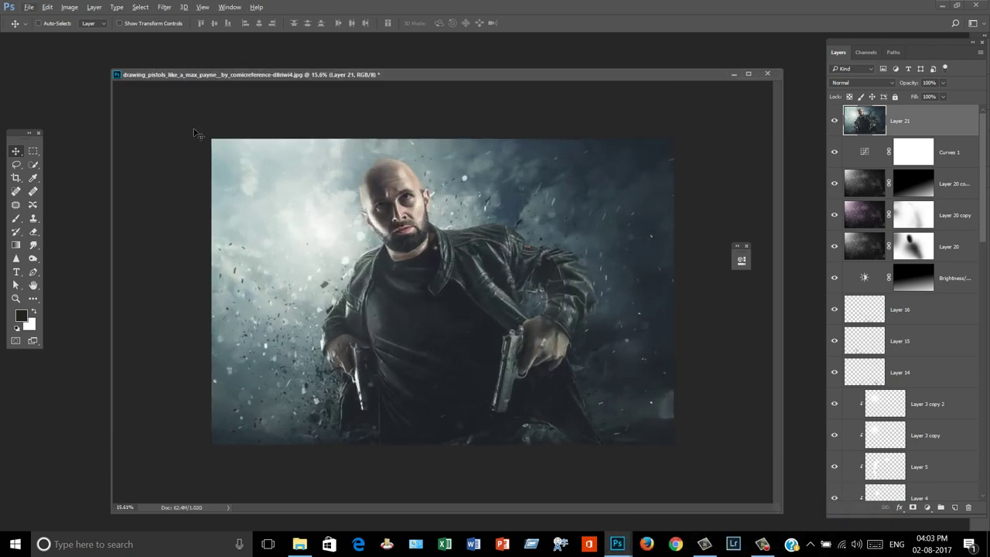
click(163, 9)
Try Clarity boosts in the Camera Raw Filter, then cancel without applying
click(190, 83)
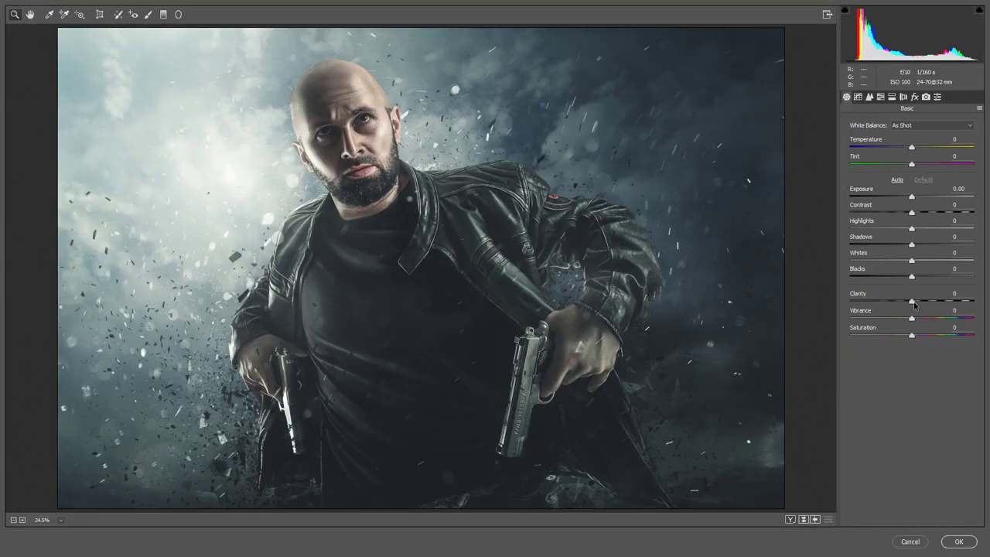
drag(914, 304, 922, 303)
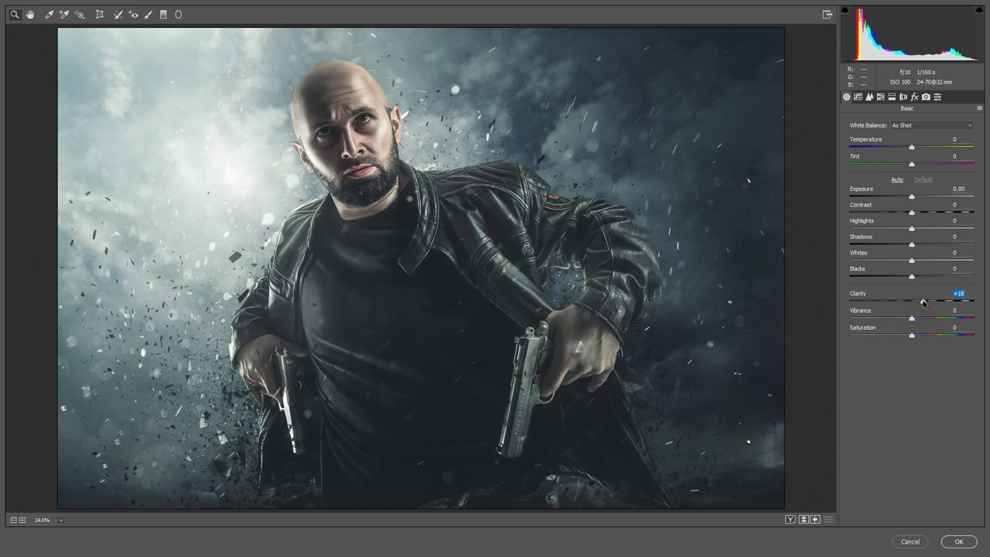
double_click(921, 301)
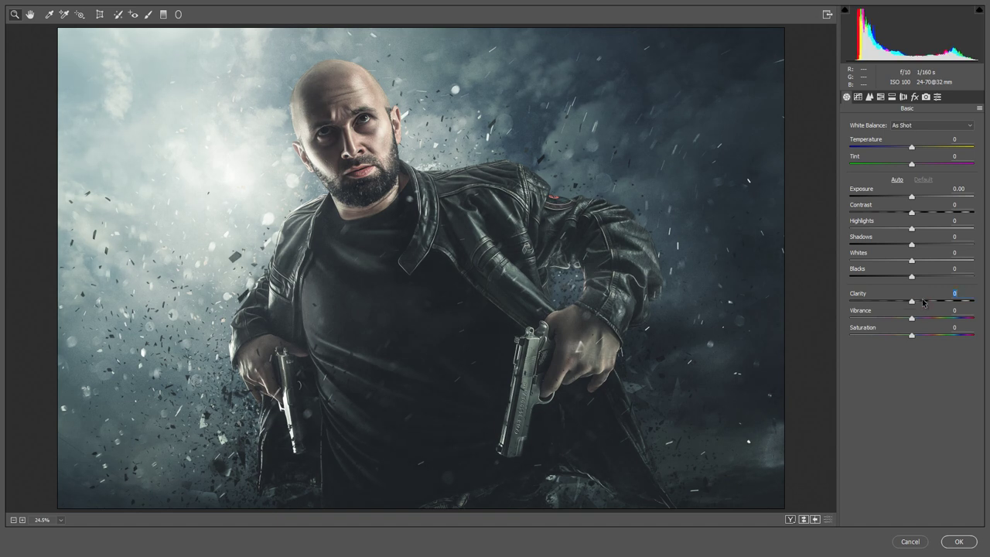
drag(918, 304, 932, 303)
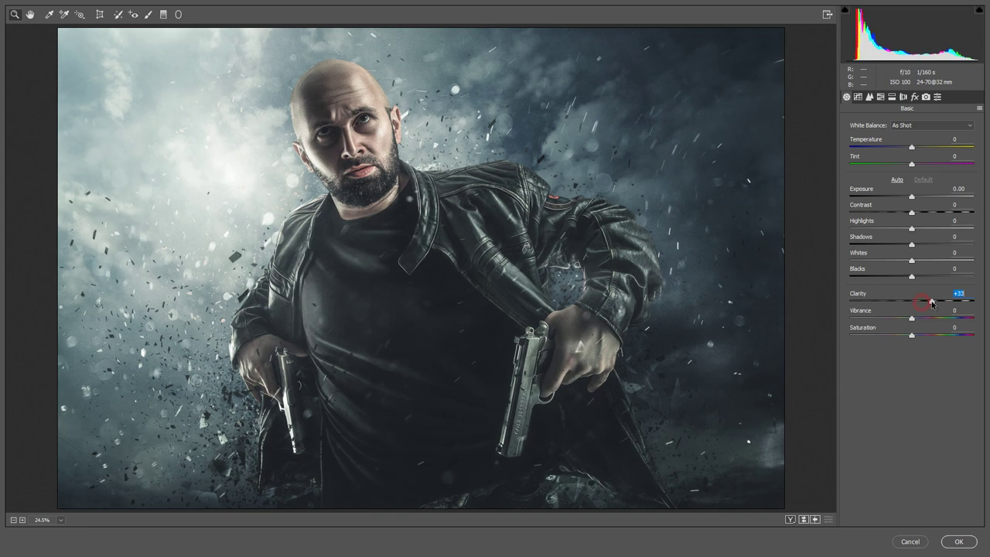
double_click(930, 301)
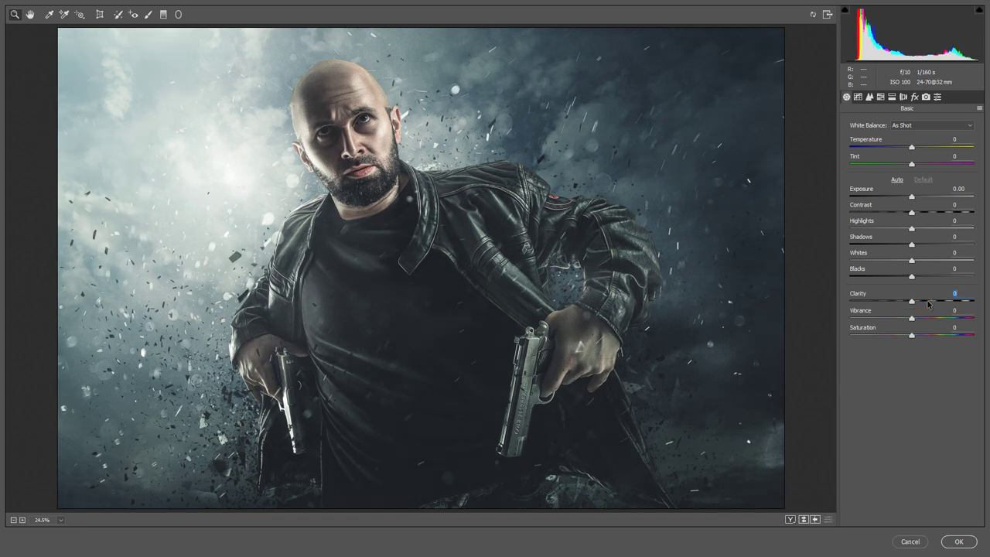
click(910, 541)
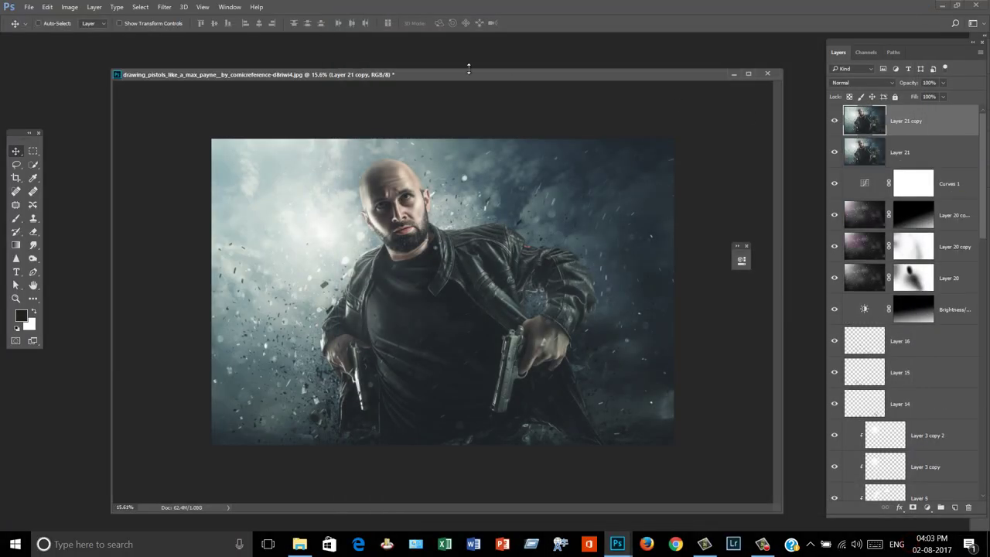
Rerun the Camera Raw Filter on the Layer 21 copy, applying Clarity around +44
click(161, 7)
click(203, 83)
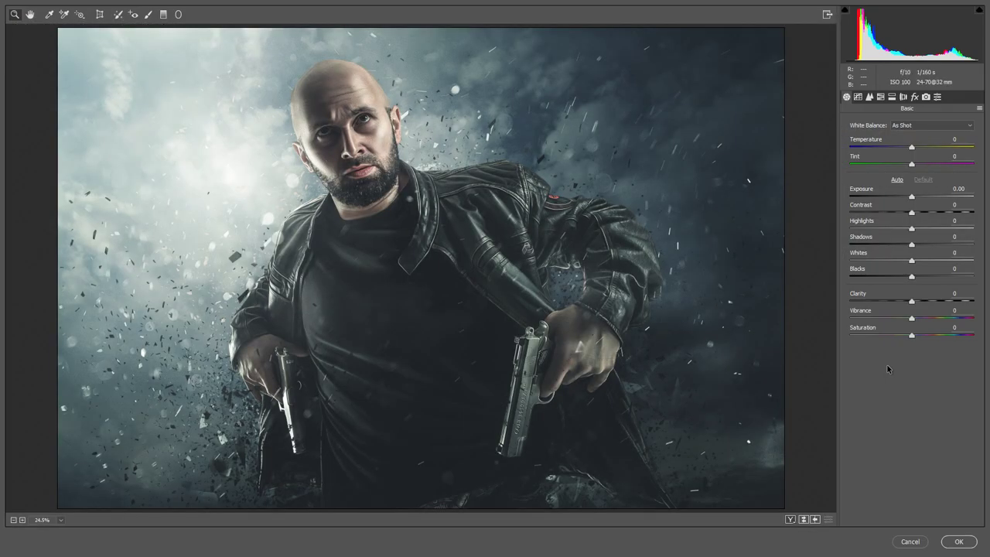
drag(928, 304, 936, 304)
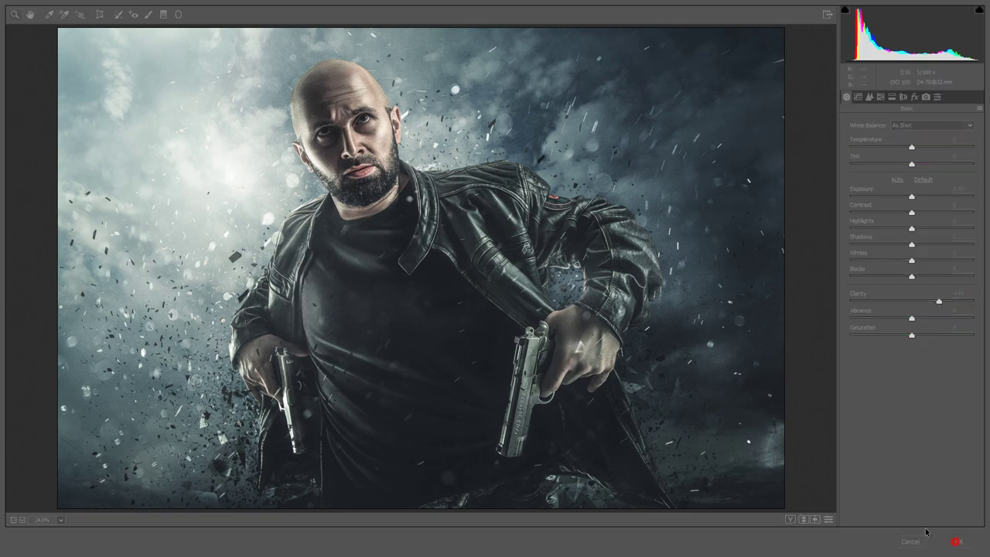
click(958, 541)
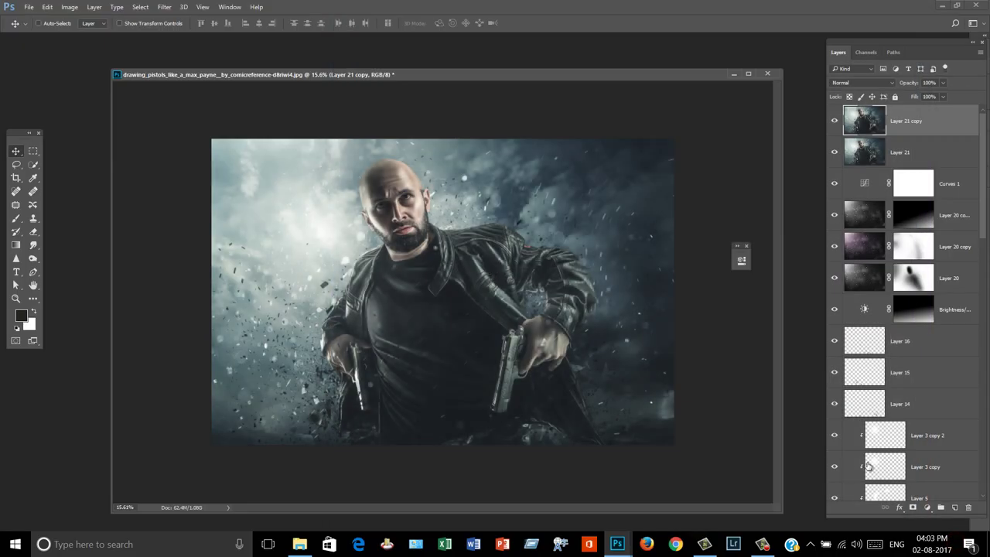
Add a black layer mask to the clarity copy and dab a smaller brush over the face
alt+click(913, 507)
scroll(449, 252, up, 3)
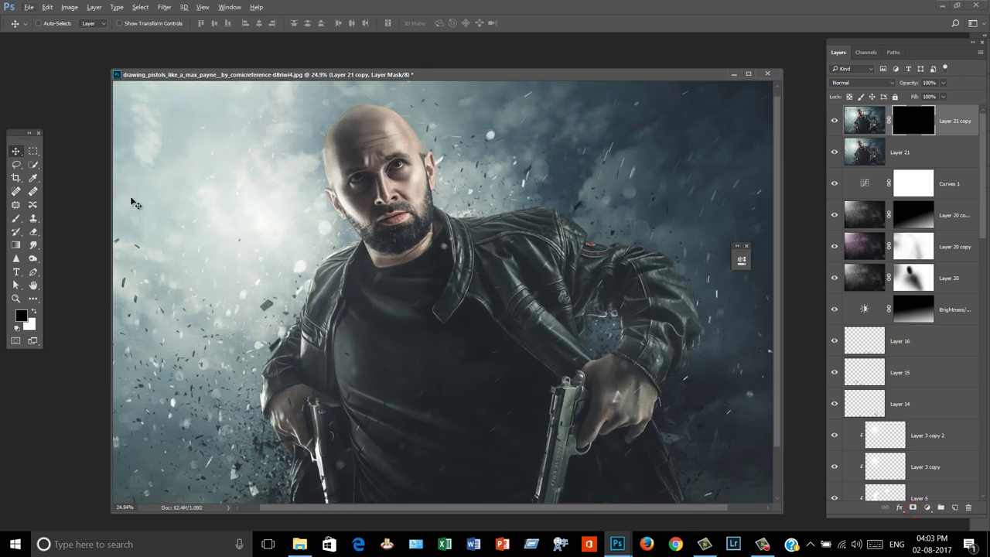
click(16, 218)
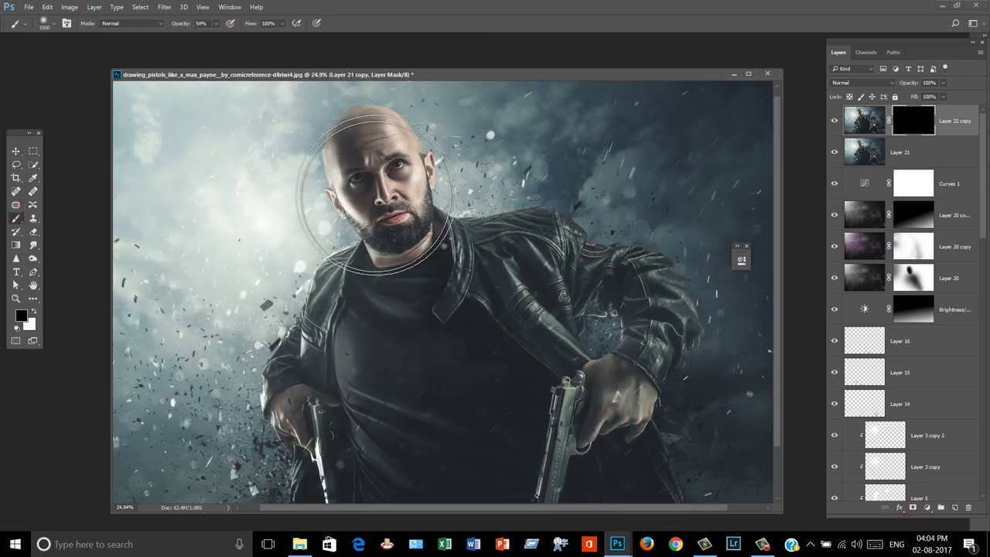
key(bracketleft)
key(bracketleft)
key(bracketleft)
click(371, 138)
click(396, 207)
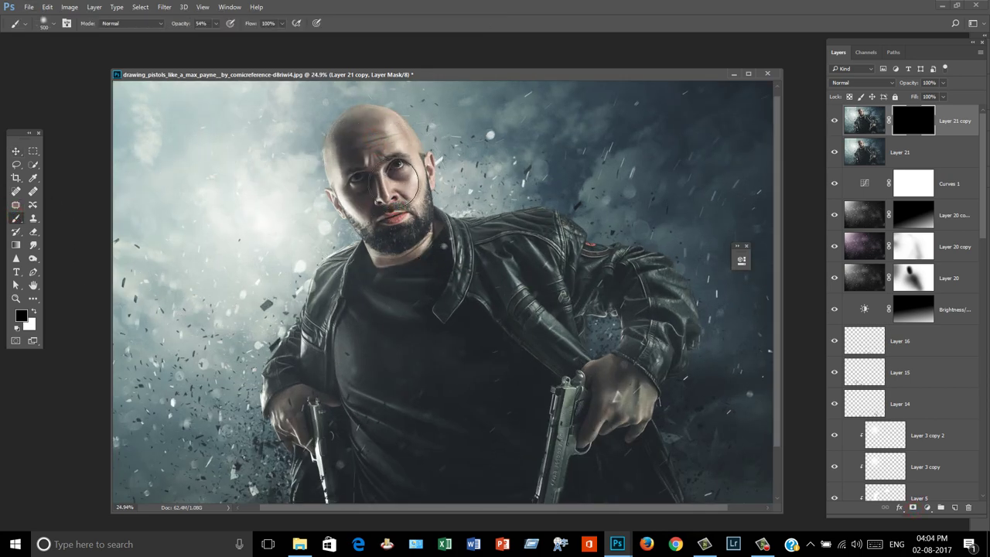
Paint white to reveal clarity on forehead, beard and chin, keeping it off the left jaw
key(x)
click(382, 138)
click(386, 211)
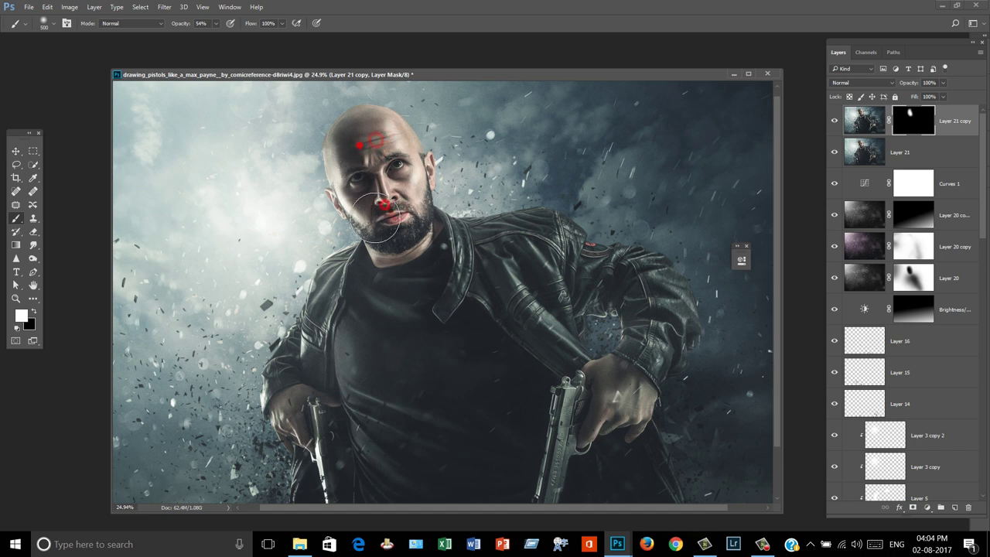
click(385, 134)
click(413, 222)
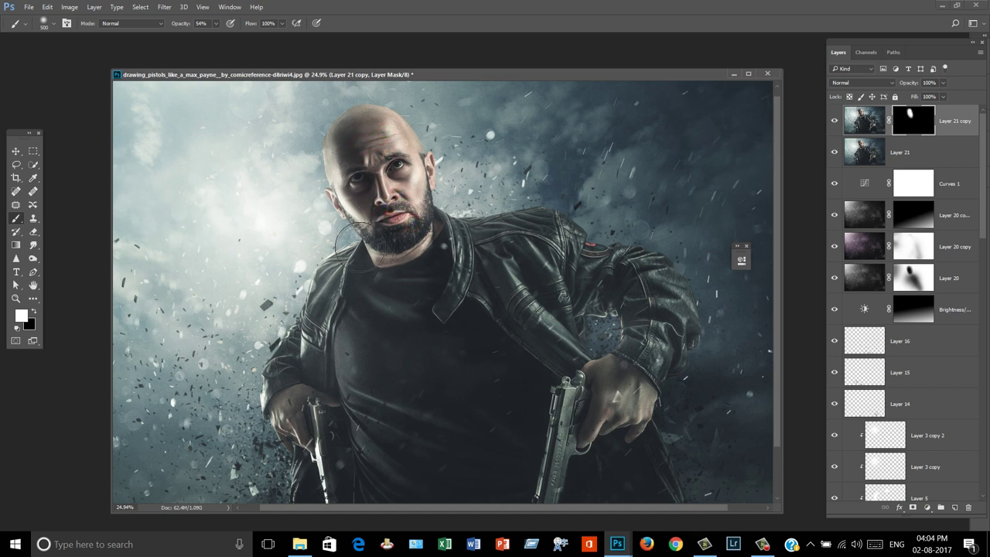
key(x)
click(355, 240)
click(342, 208)
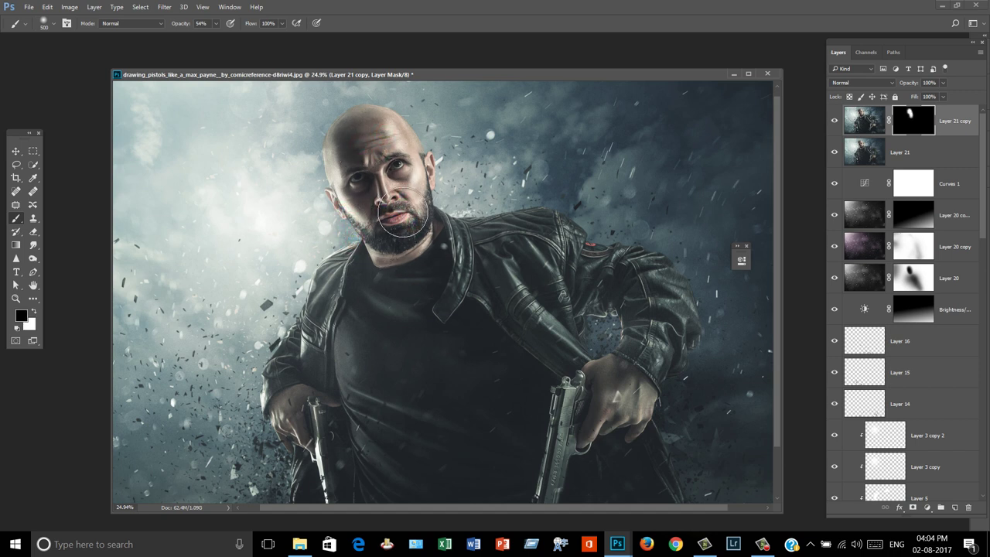
key(x)
click(388, 142)
click(418, 249)
Reveal the clarity along both arms, on both guns and on the torso
scroll(456, 274, down, 1)
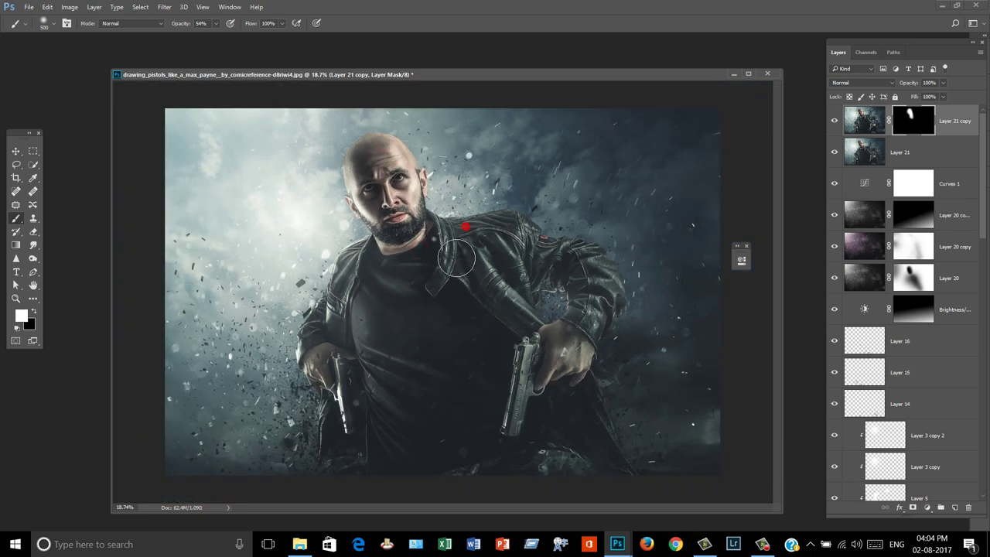
mouse_move(460, 250)
mouse_down()
mouse_move(565, 377)
mouse_move(521, 418)
mouse_up()
drag(345, 417, 317, 354)
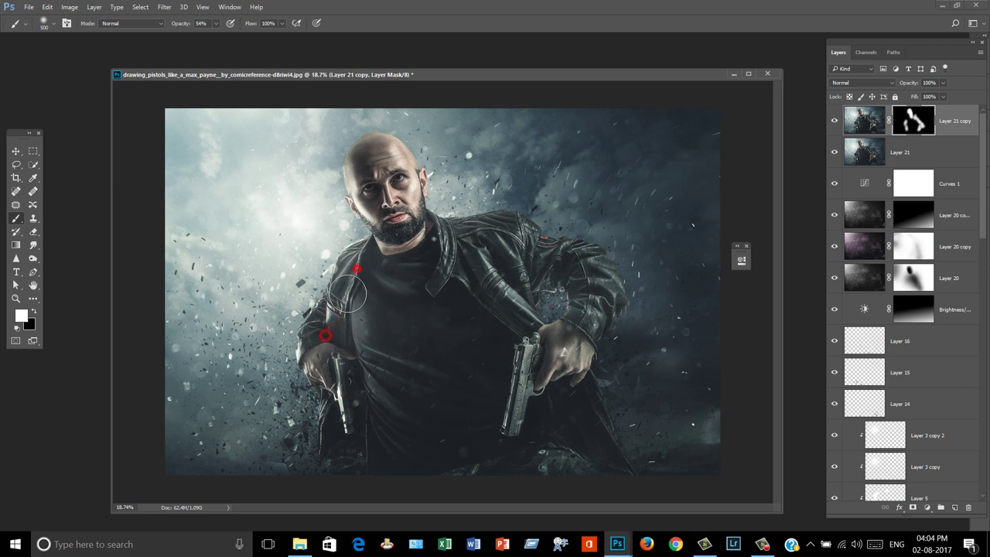
click(369, 364)
click(394, 396)
click(378, 423)
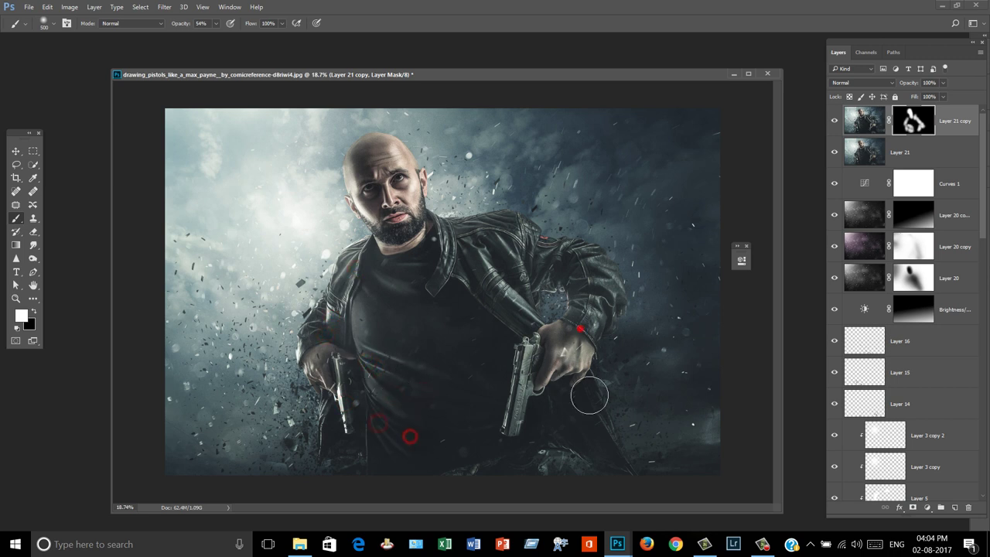
drag(589, 394, 599, 435)
drag(614, 320, 546, 256)
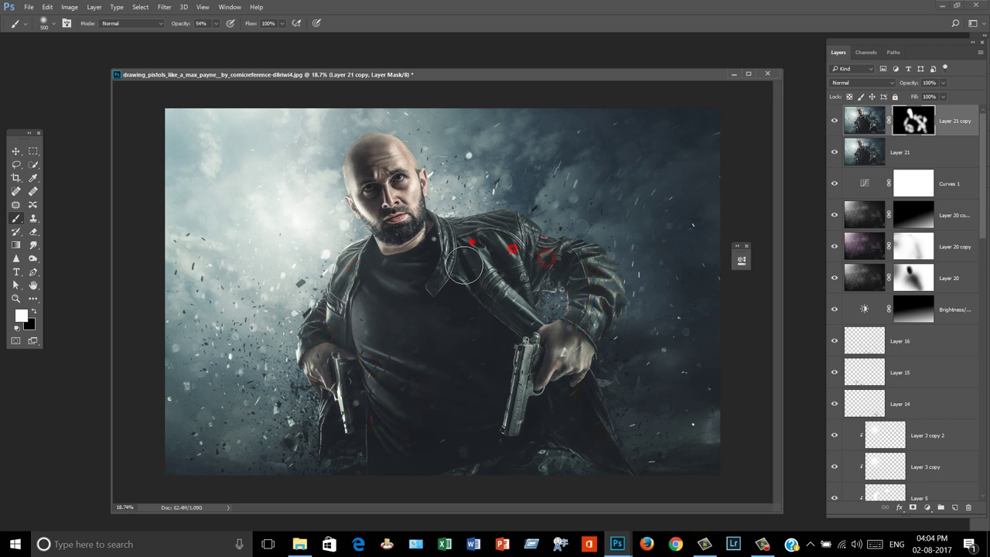
Toggle the clarity copy's visibility to compare the image with and without it
scroll(535, 243, down, 1)
scroll(603, 241, down, 1)
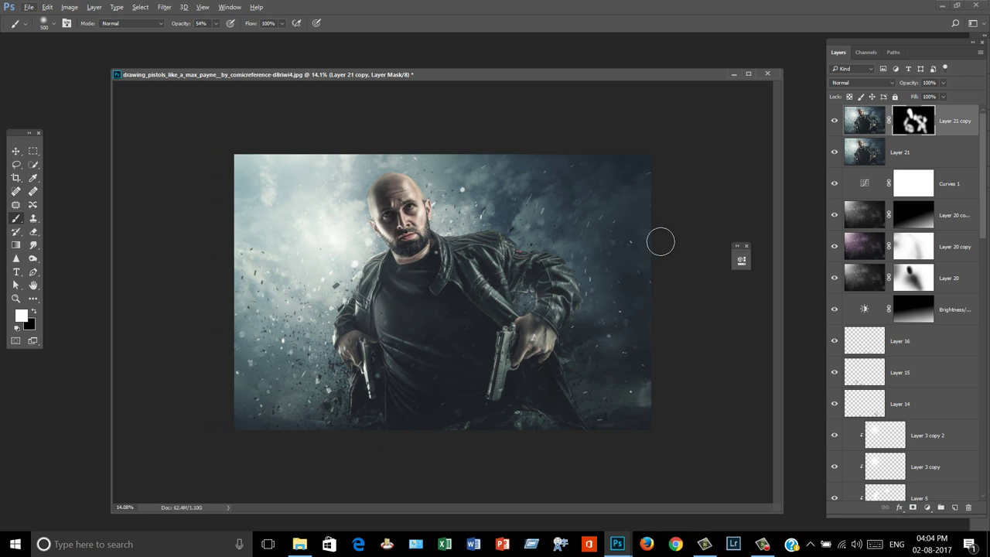
click(834, 121)
click(834, 121)
click(401, 204)
Hide the clarity on the neck and reveal it on the chest
key(x)
click(410, 255)
click(399, 277)
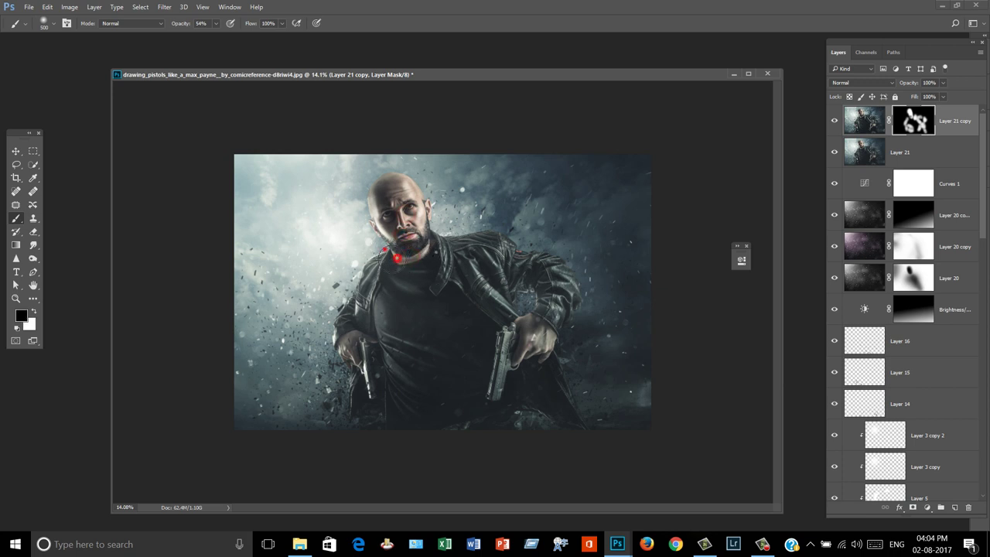
key(x)
click(417, 269)
click(431, 335)
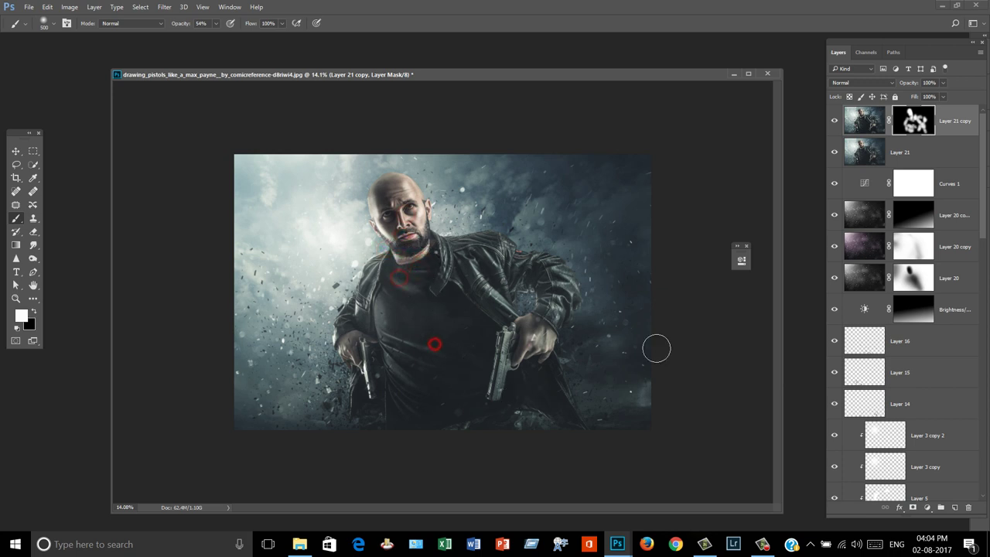